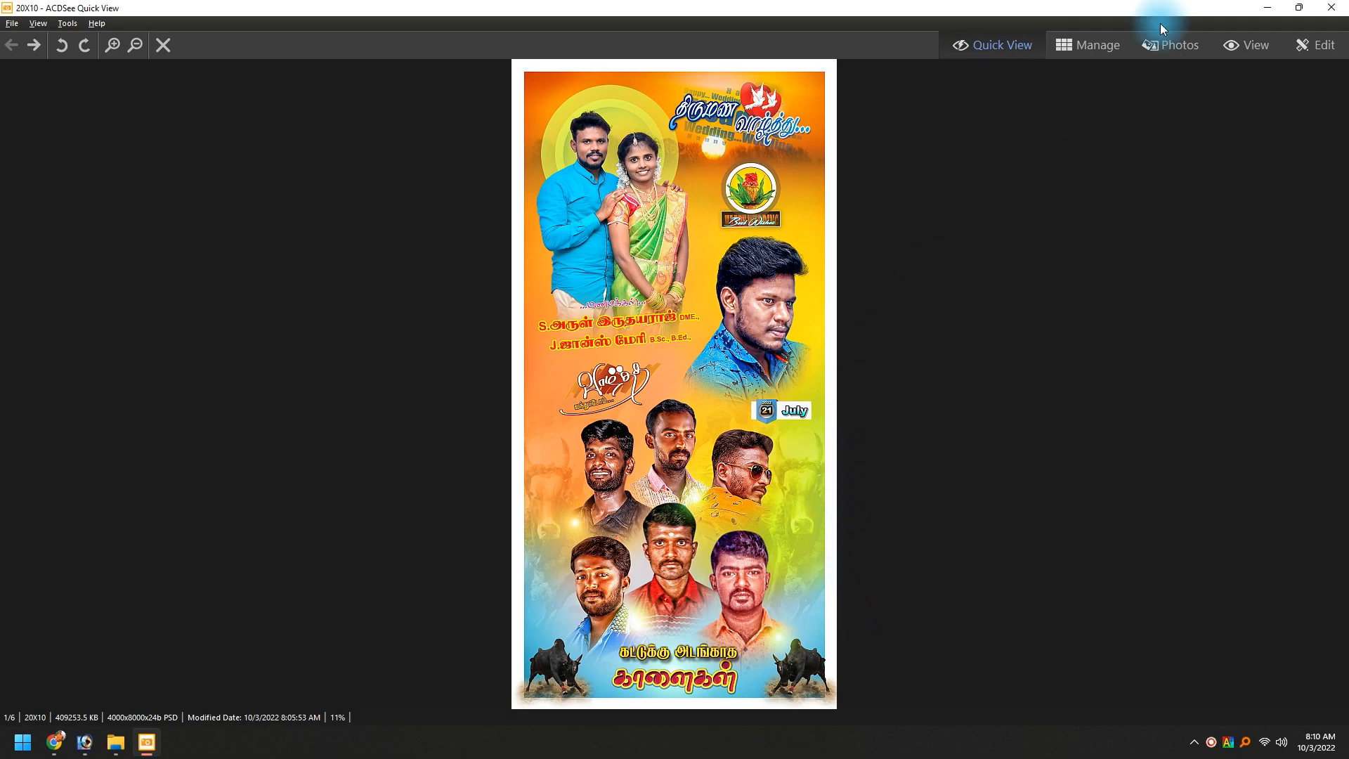
Close the ACDSee preview and the remaining open window, and switch to Adobe Photoshop.
{"action": "left_click", "coordinate": [1334, 7]}
{"action": "left_click", "coordinate": [506, 496]}
{"action": "left_click", "coordinate": [1342, 5]}
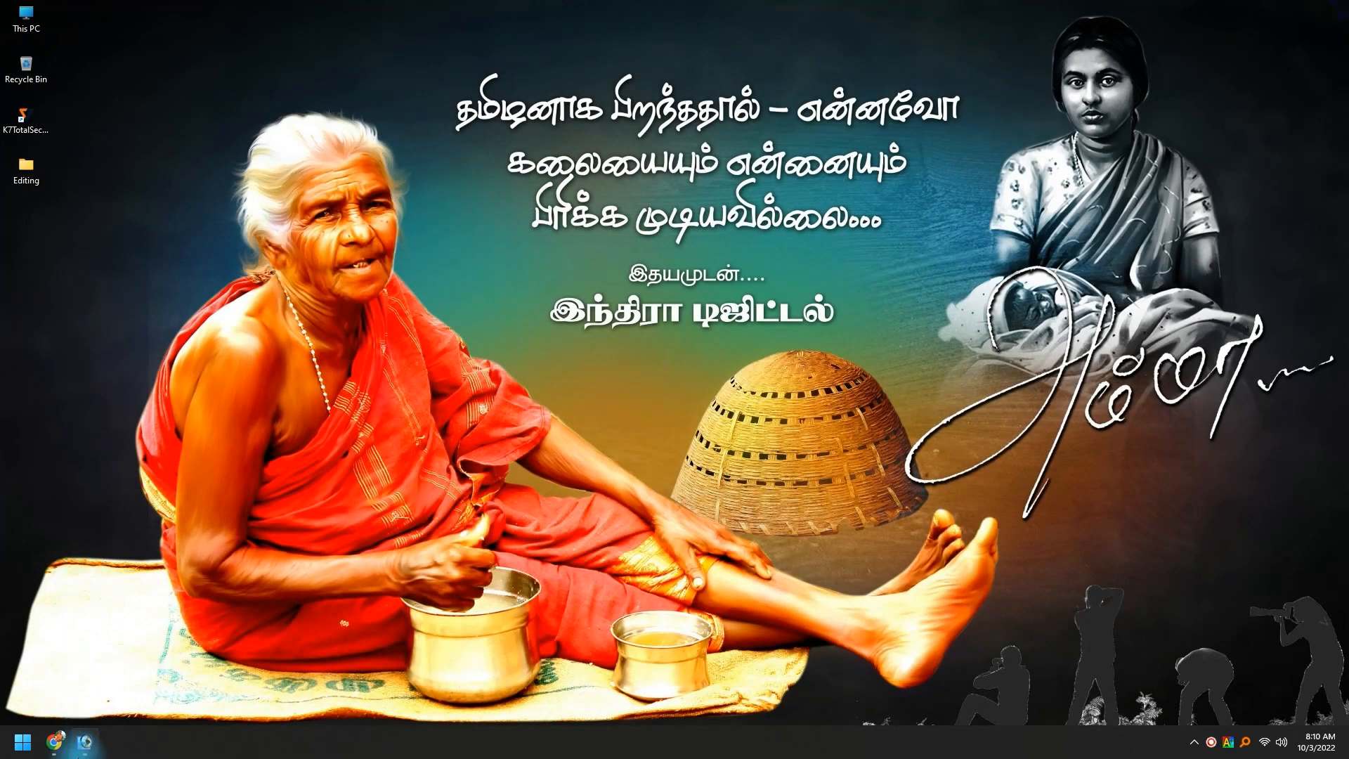
{"action": "left_click", "coordinate": [85, 741]}
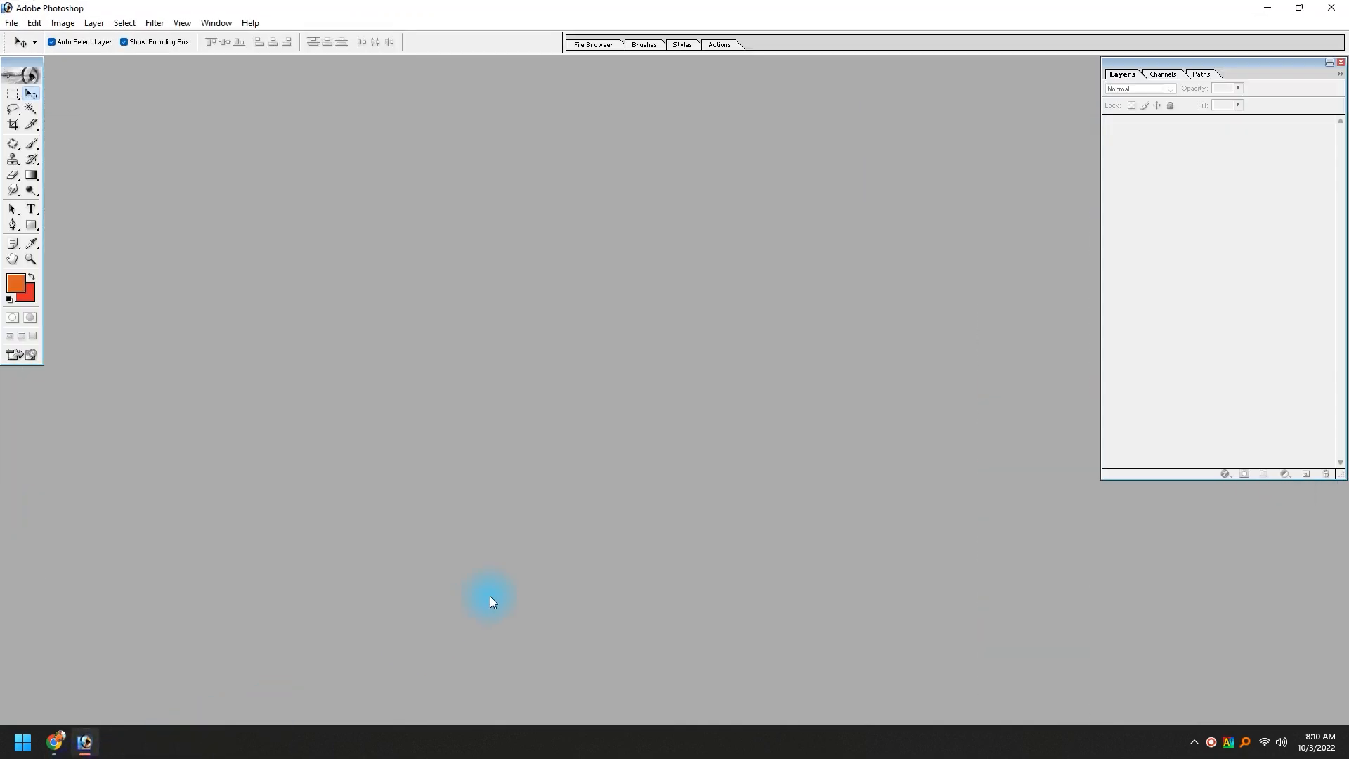
{"action": "left_click", "coordinate": [22, 741]}
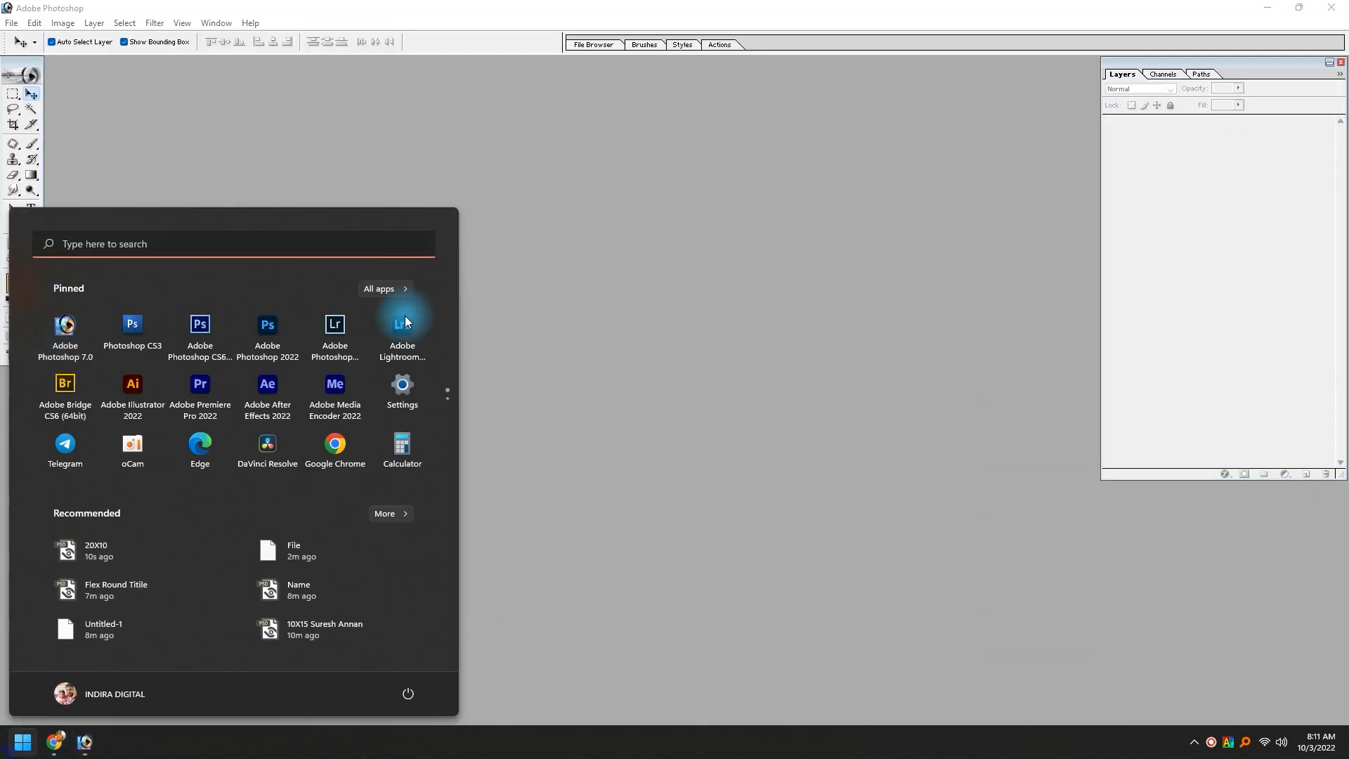
{"action": "left_click", "coordinate": [704, 453]}
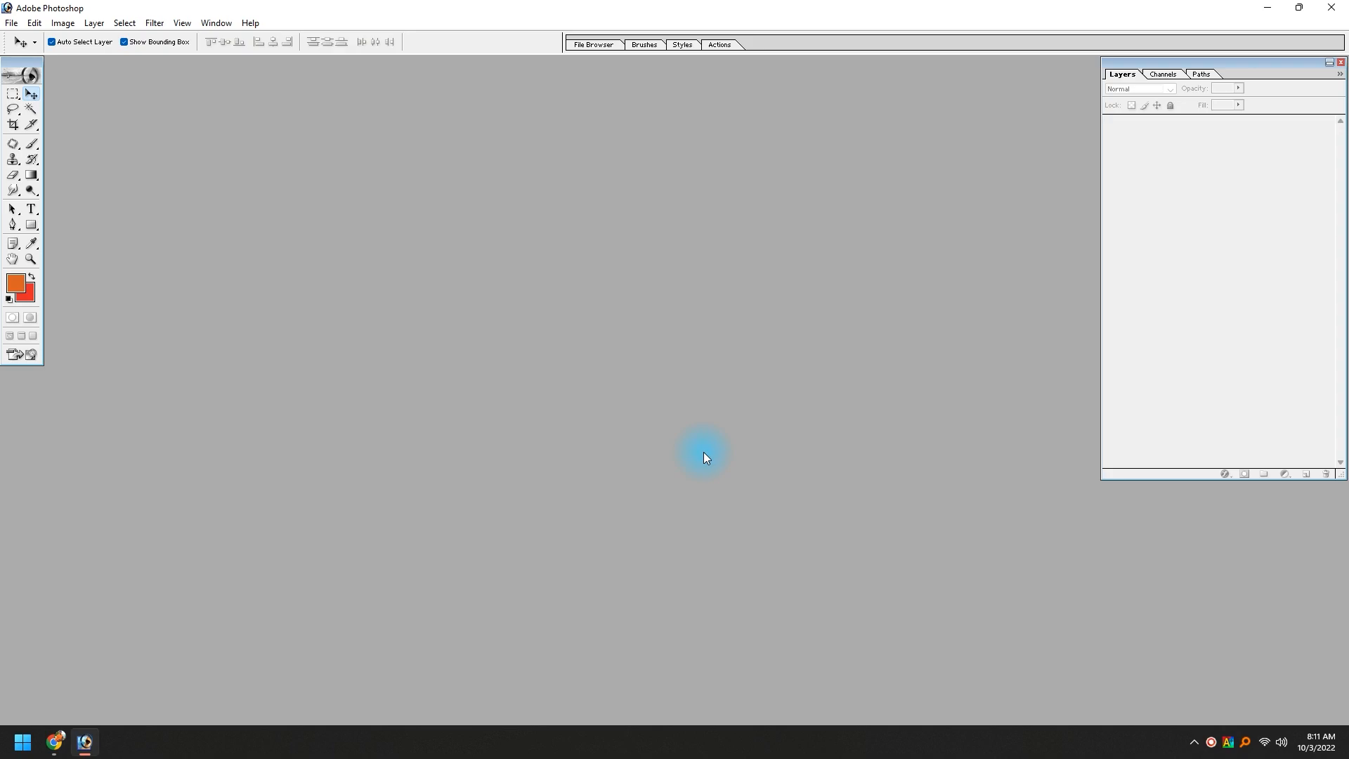
Create a new white RGB document 10 inches wide and 20 inches high at 400 pixels/inch.
{"action": "key", "text": "ctrl+n"}
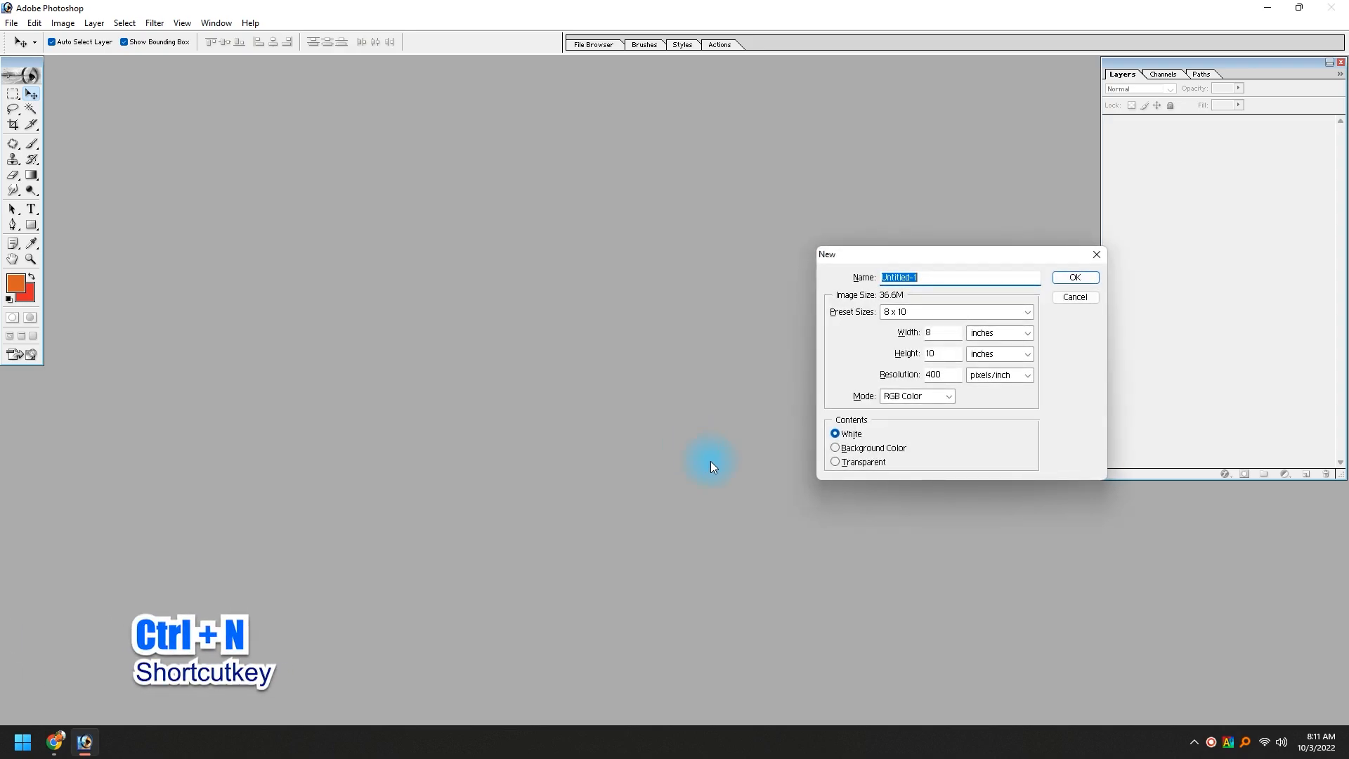
{"action": "double_click", "coordinate": [931, 332]}
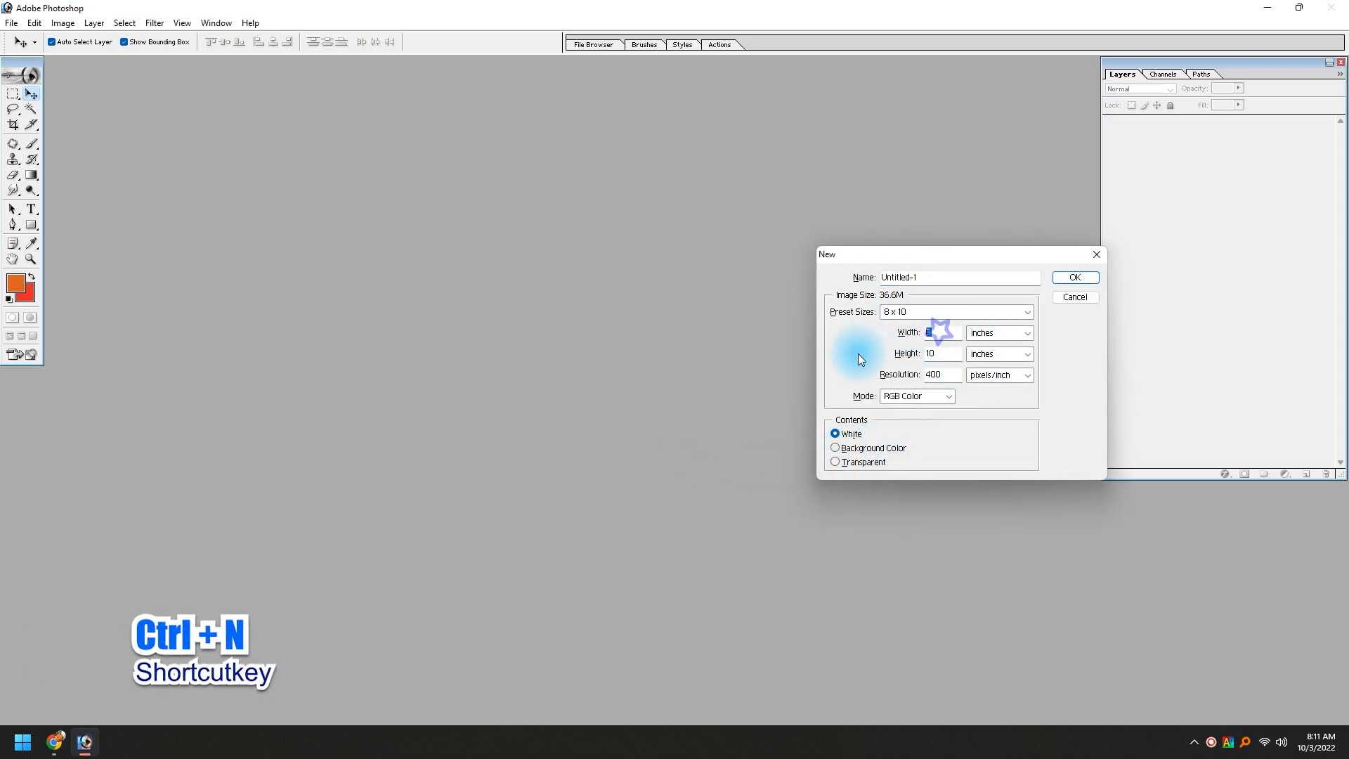
{"action": "type", "text": "20"}
{"action": "key", "text": "BackSpace"}
{"action": "key", "text": "BackSpace"}
{"action": "type", "text": "10"}
{"action": "key", "text": "Tab"}
{"action": "key", "text": "Tab"}
{"action": "type", "text": "20"}
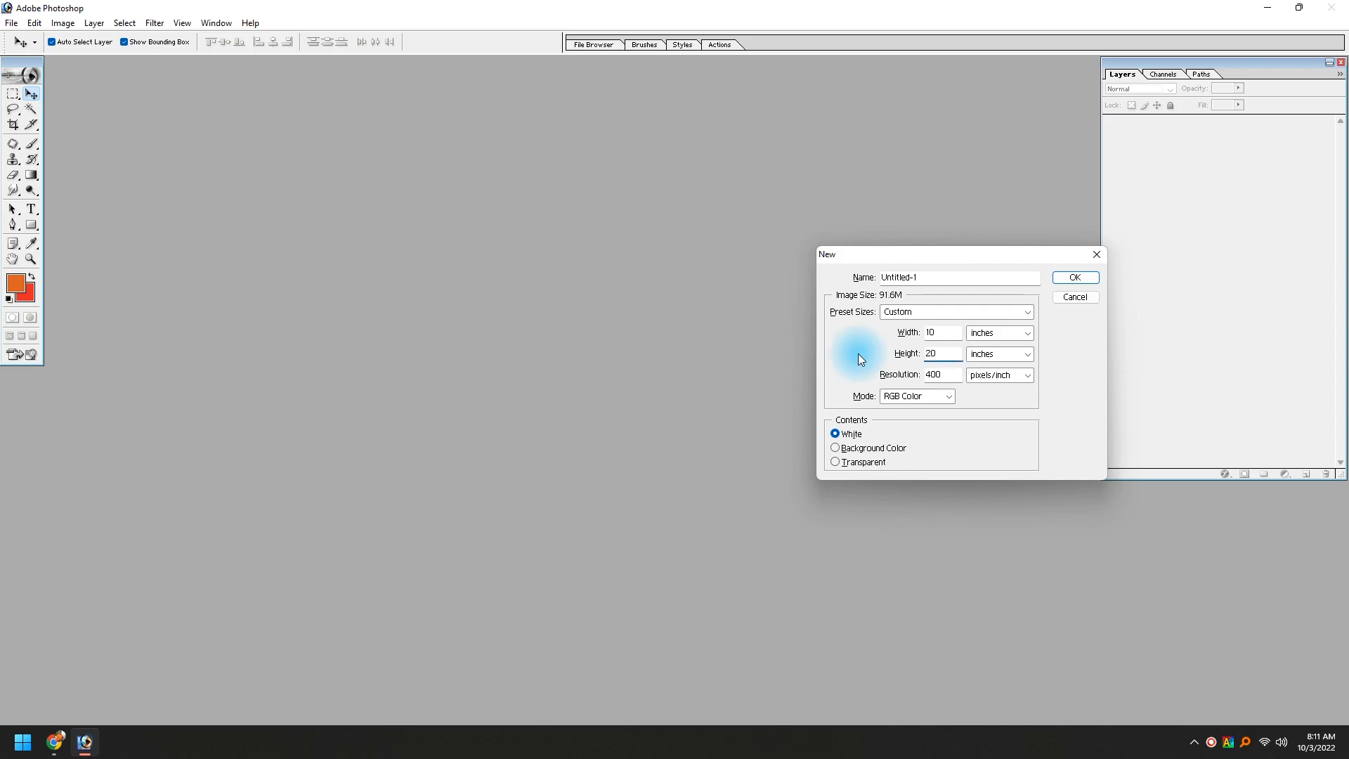
{"action": "left_click", "coordinate": [1062, 279]}
{"action": "left_click", "coordinate": [207, 65]}
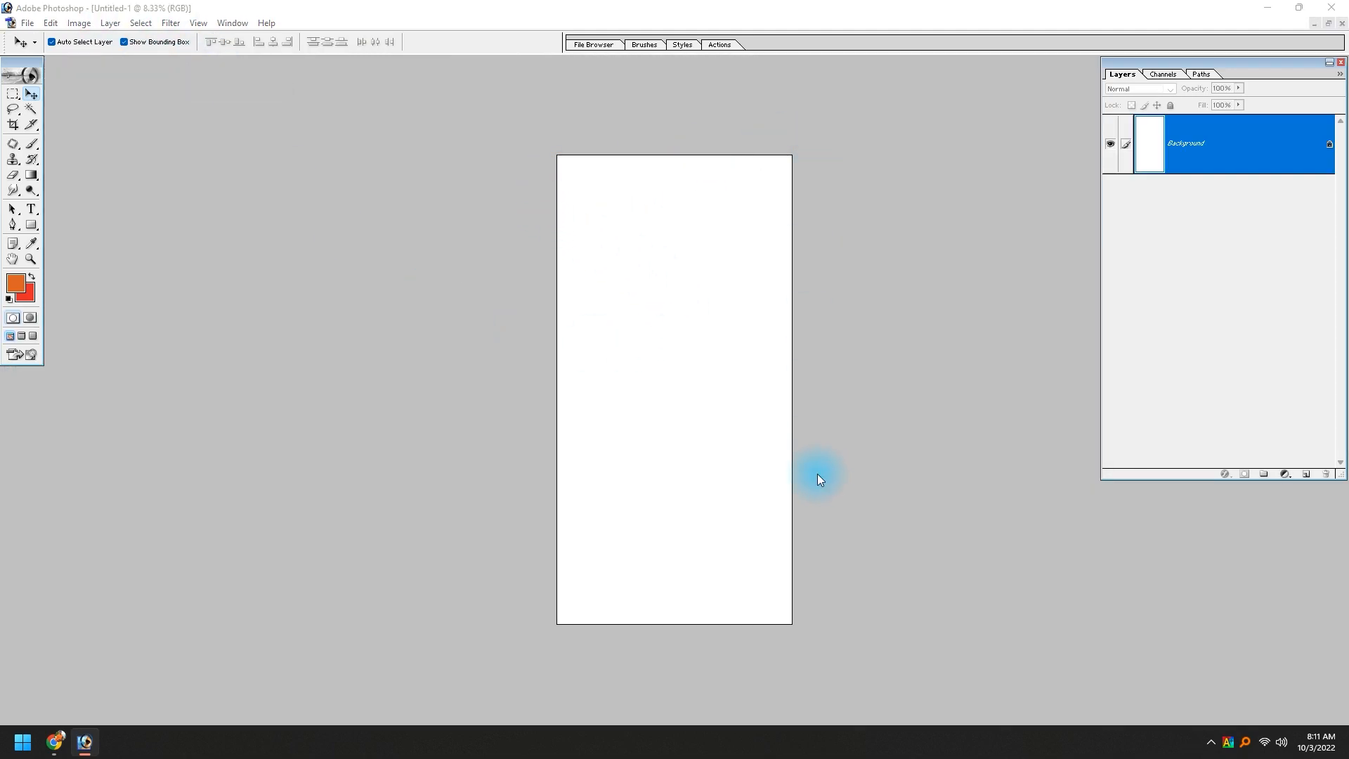
Save the document in the Editing folder as a Photoshop file named "20X10 Flex Design".
{"action": "key", "text": "ctrl+s"}
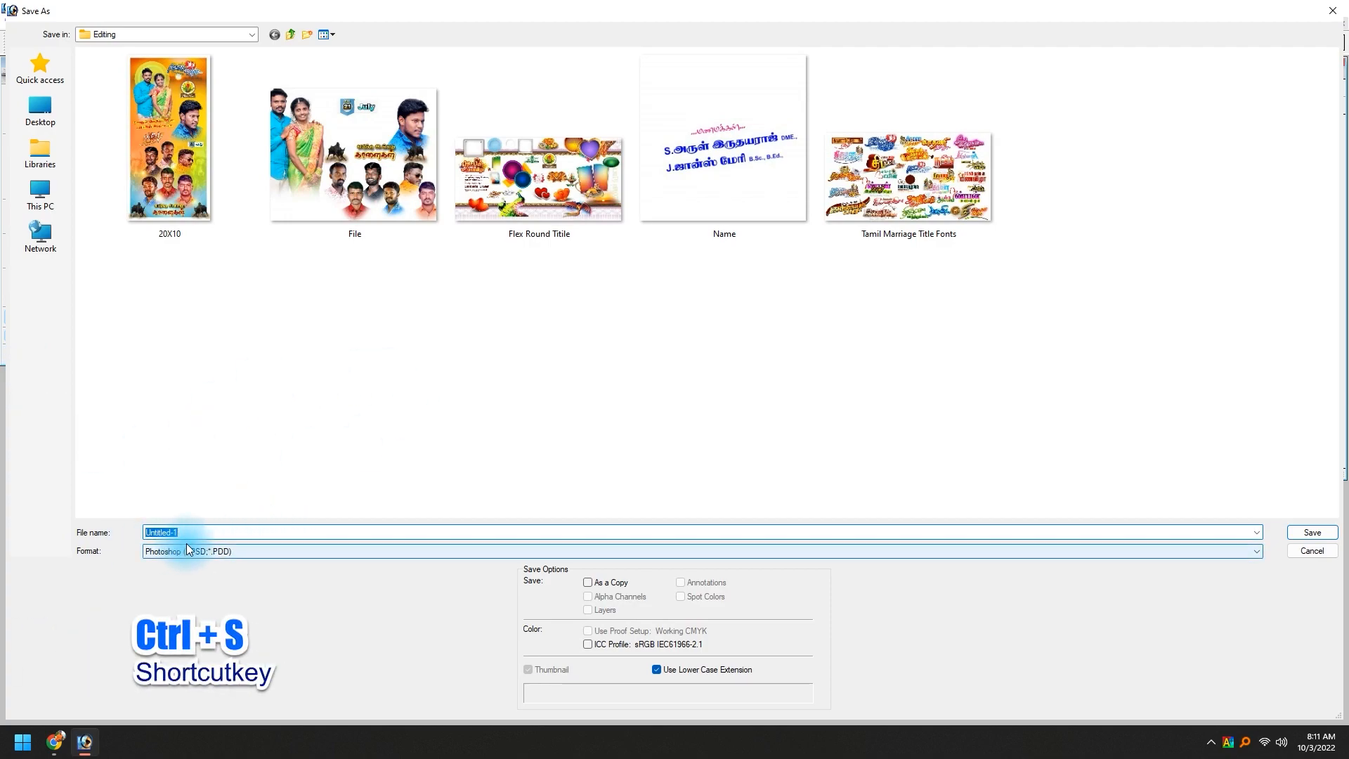
{"action": "type", "text": "20X10 Flex Design"}
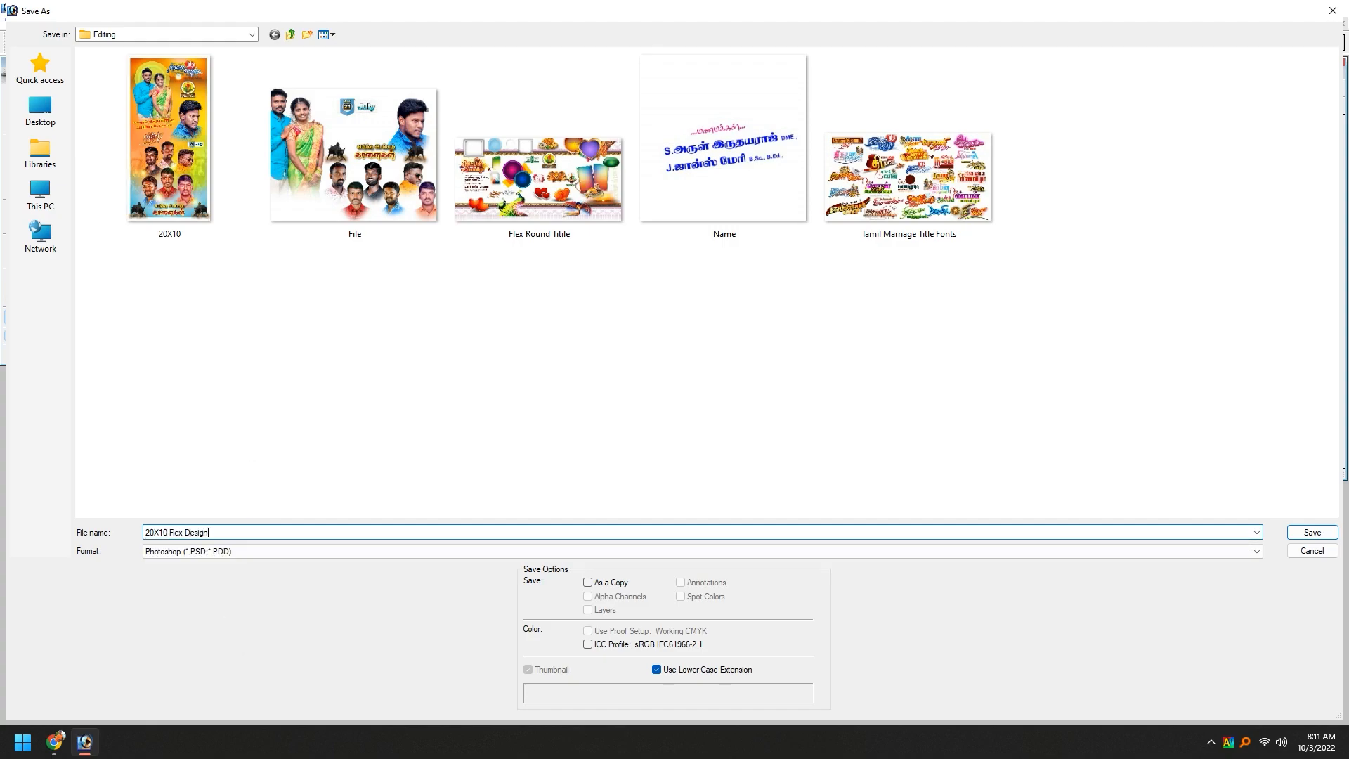
{"action": "left_click", "coordinate": [1312, 531]}
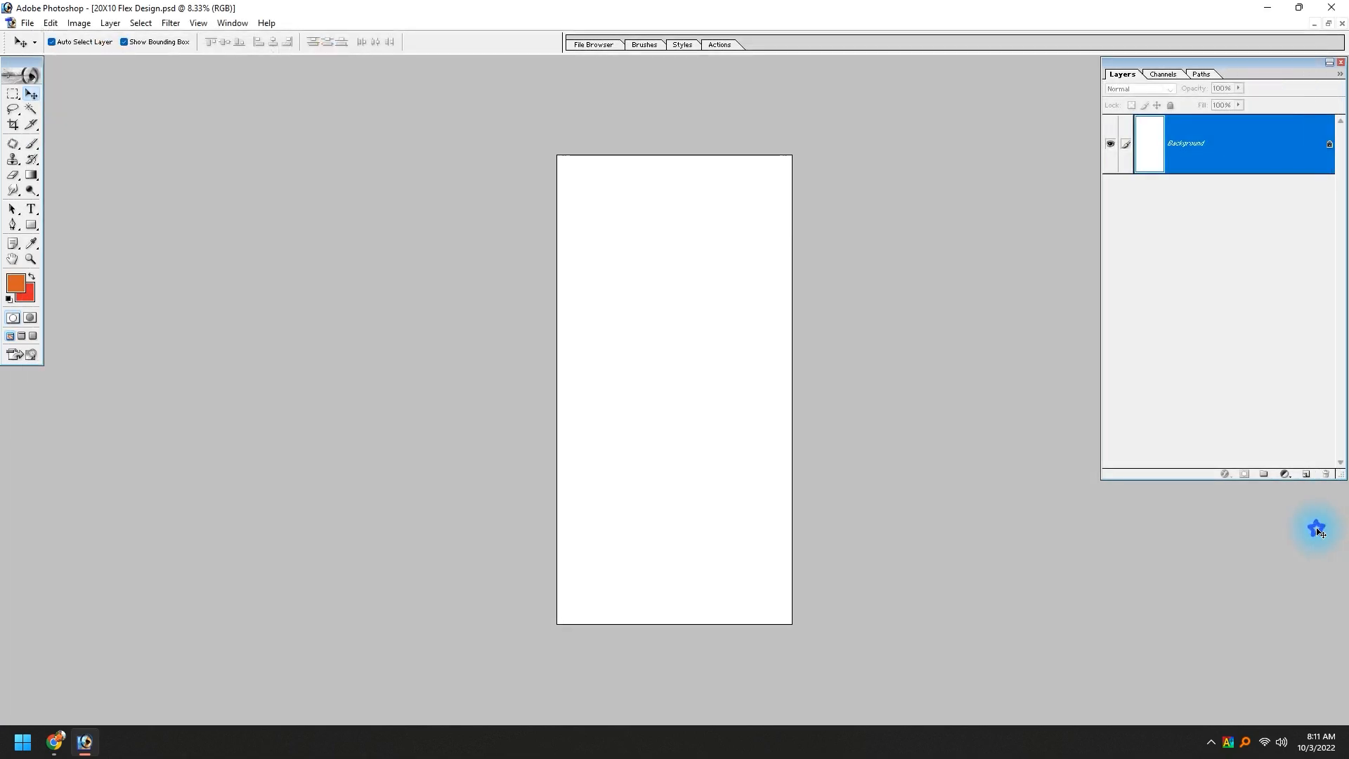
{"action": "key", "text": "ctrl+alt+i"}
{"action": "key", "text": "Escape"}
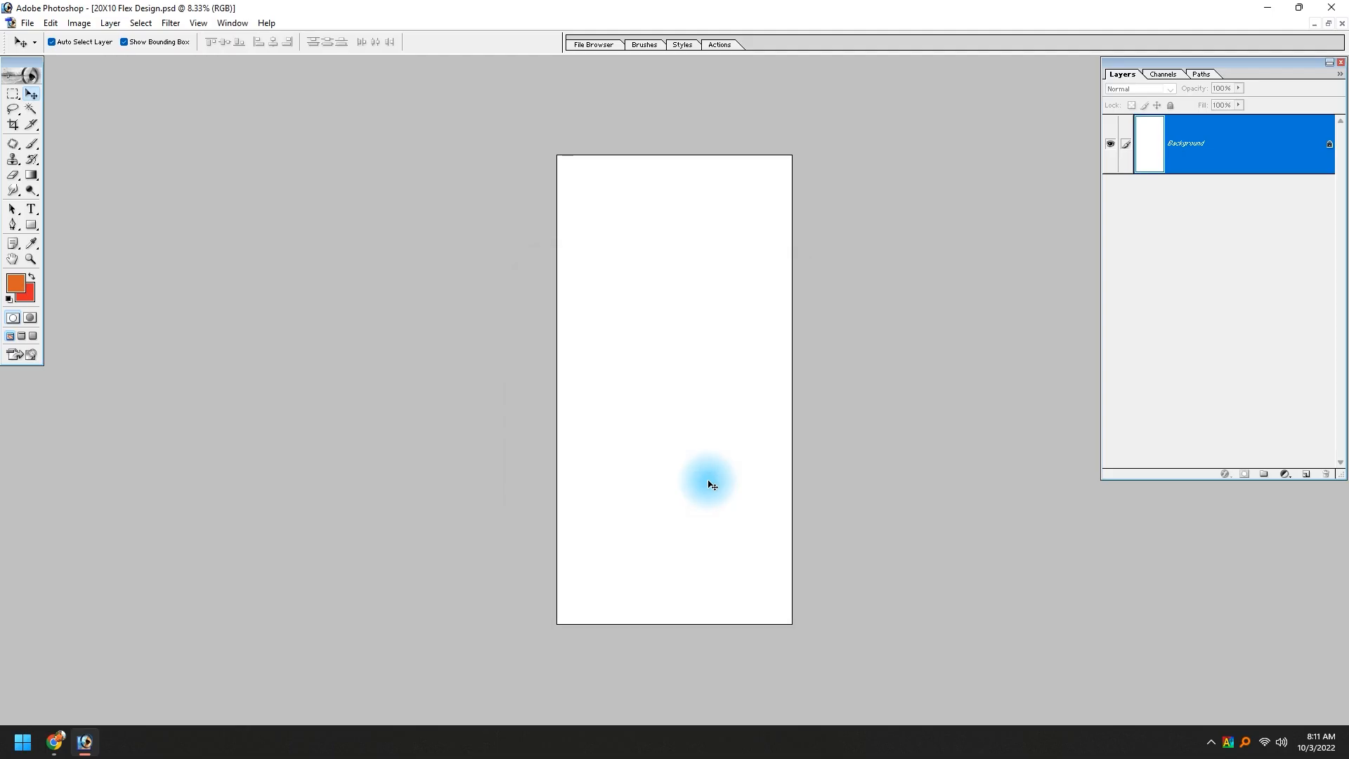
Switch to Chrome, browse the digital painting background image results and open the iStock orange, yellow and blue abstract painting's preview.
{"action": "left_click", "coordinate": [54, 744]}
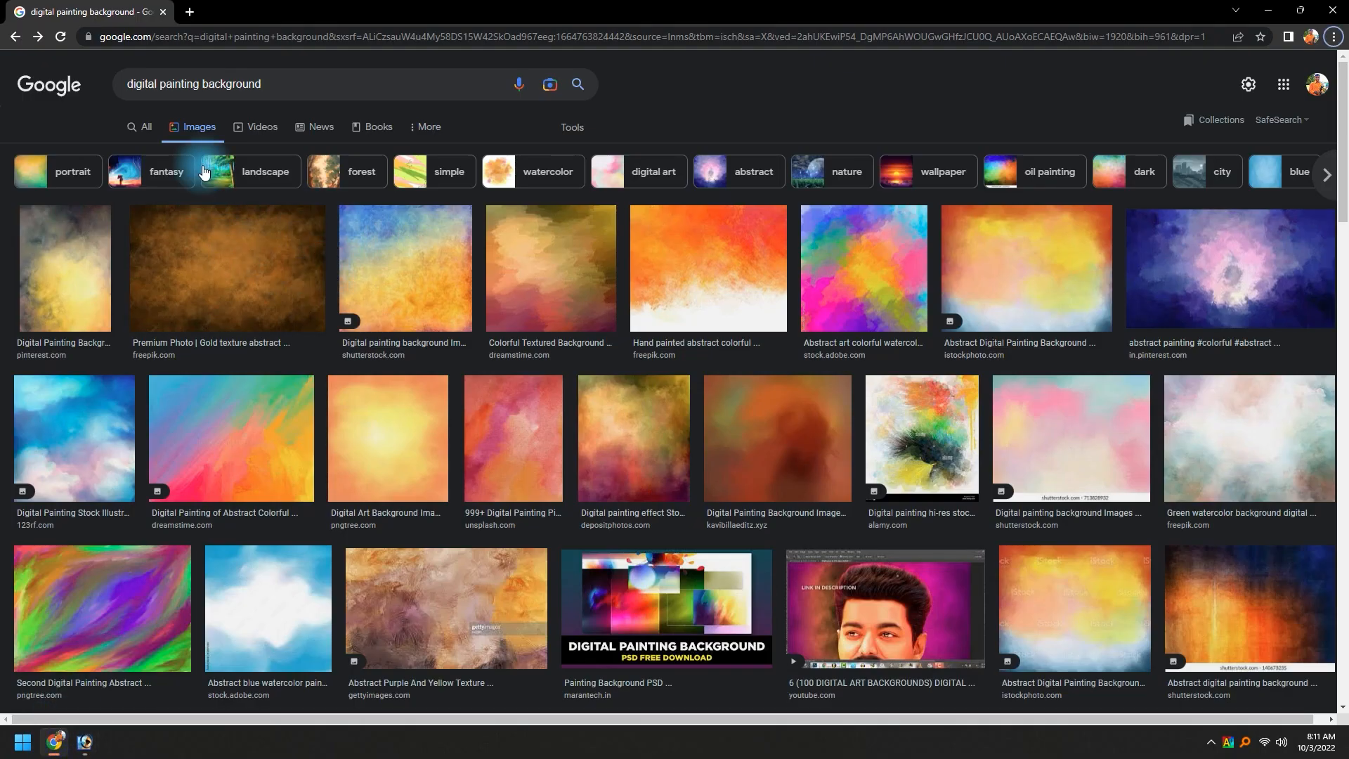
{"action": "scroll", "coordinate": [475, 326], "scroll_direction": "down", "scroll_amount": 7}
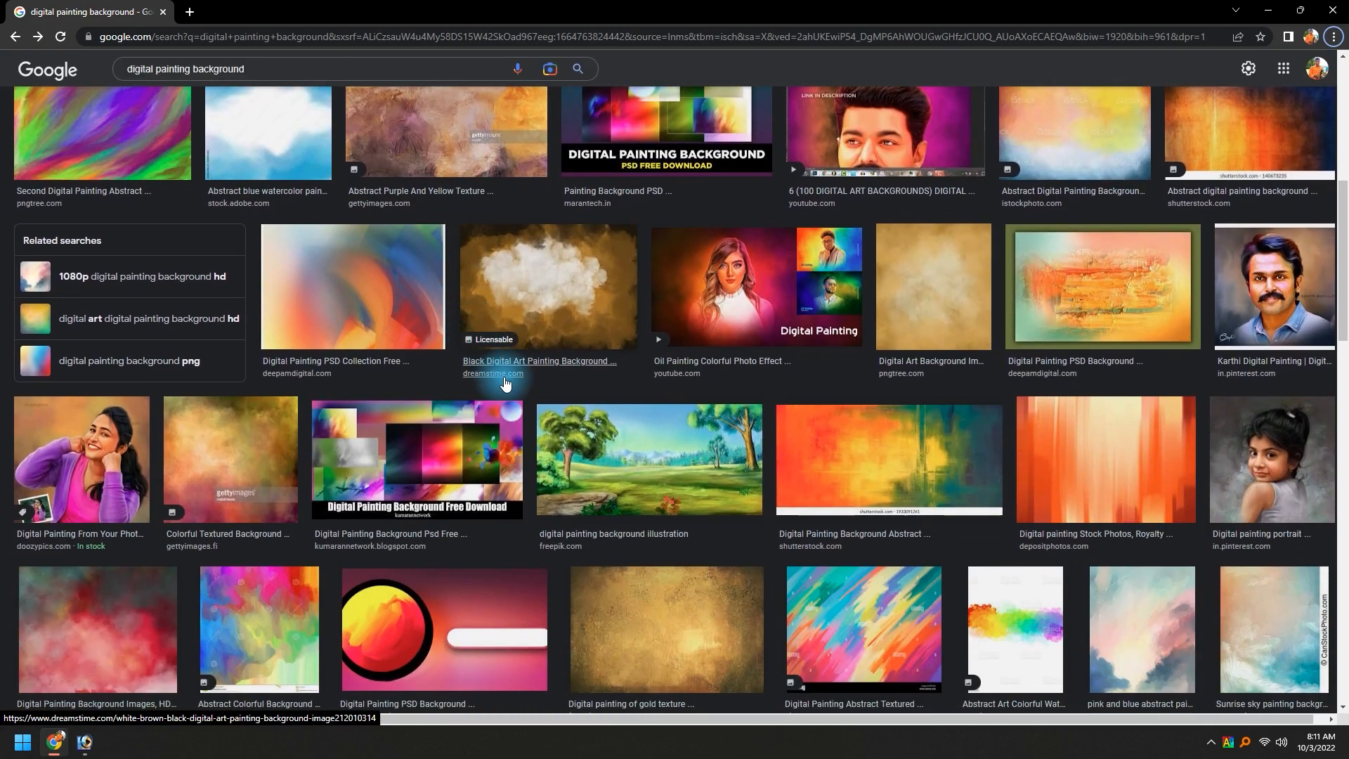
{"action": "scroll", "coordinate": [505, 383], "scroll_direction": "down", "scroll_amount": 2}
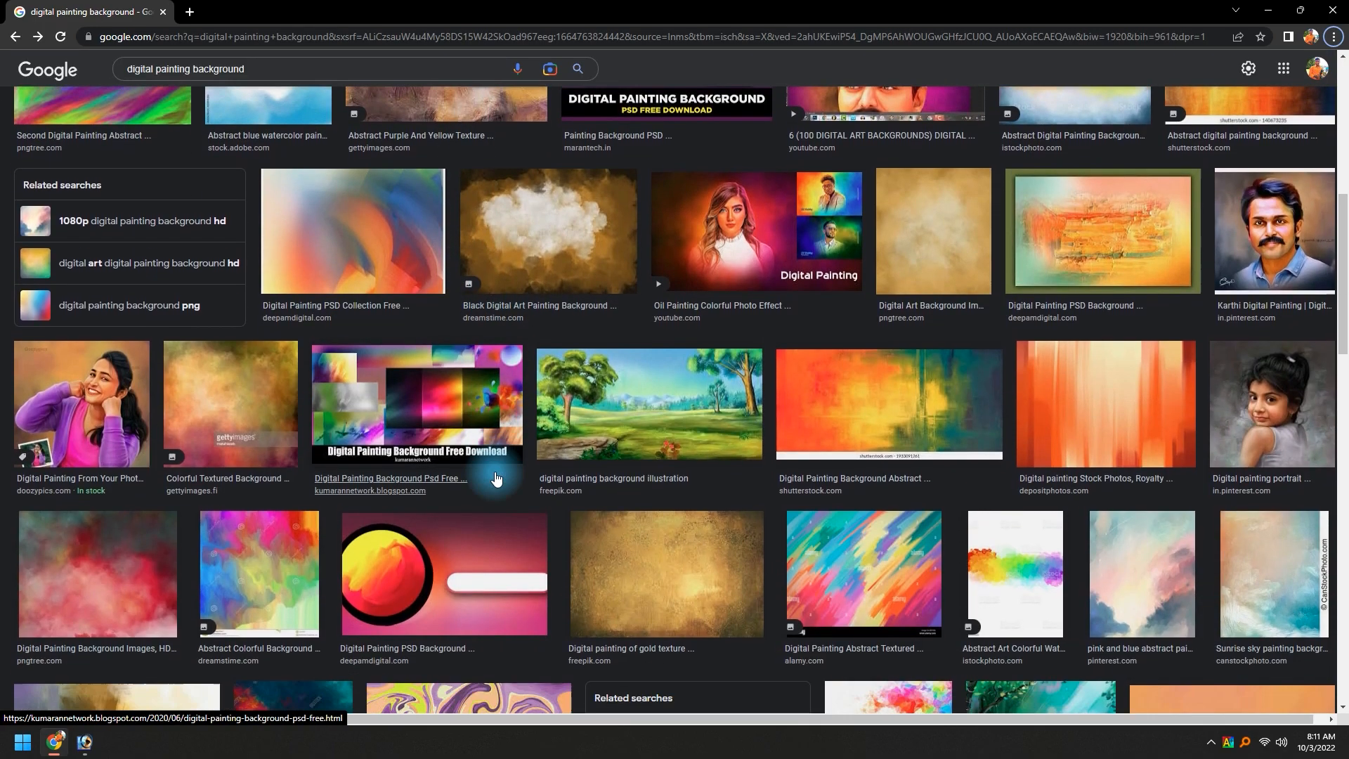
{"action": "scroll", "coordinate": [4, 569], "scroll_direction": "up", "scroll_amount": 5}
{"action": "scroll", "coordinate": [4, 569], "scroll_direction": "up", "scroll_amount": 4}
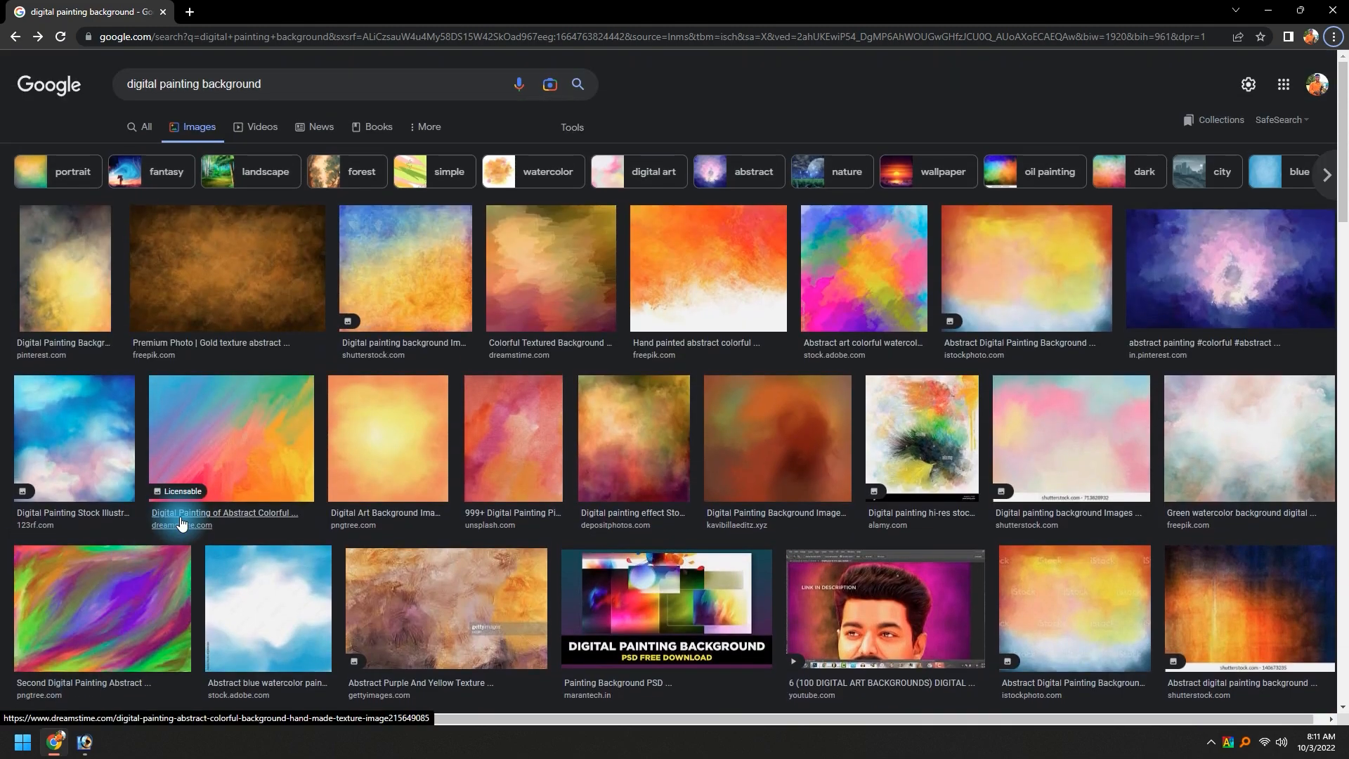
{"action": "left_click", "coordinate": [1024, 265]}
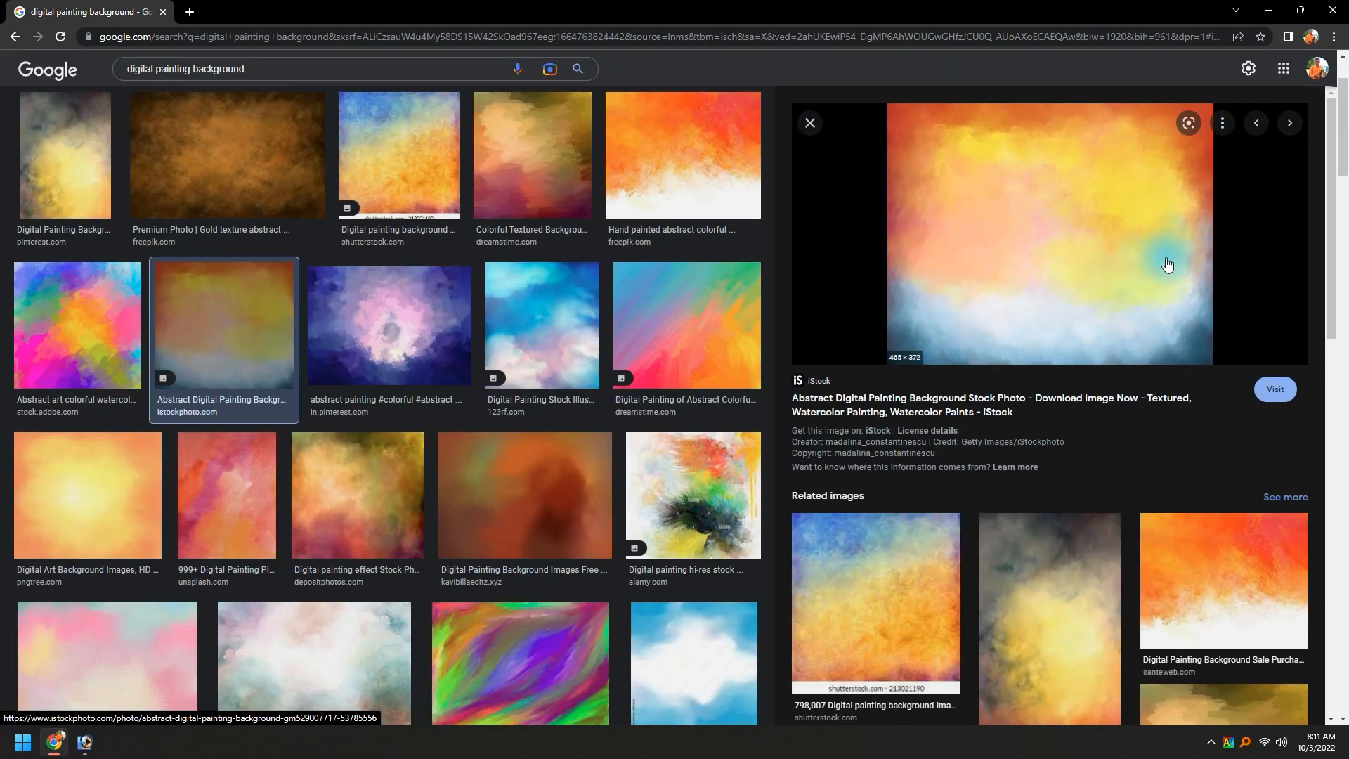
{"action": "scroll", "coordinate": [1073, 339], "scroll_direction": "down", "scroll_amount": 2}
{"action": "scroll", "coordinate": [1071, 336], "scroll_direction": "up", "scroll_amount": 2}
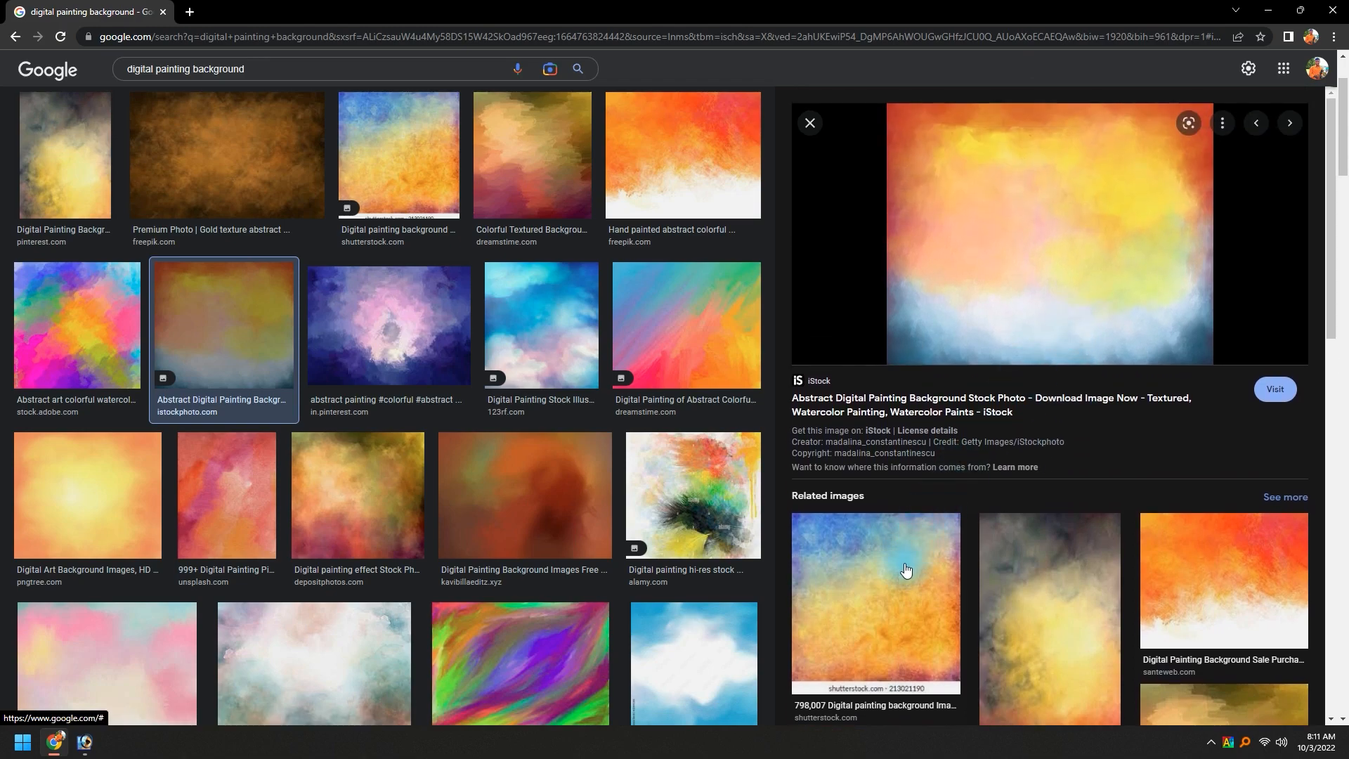
{"action": "scroll", "coordinate": [984, 352], "scroll_direction": "up", "scroll_amount": 2}
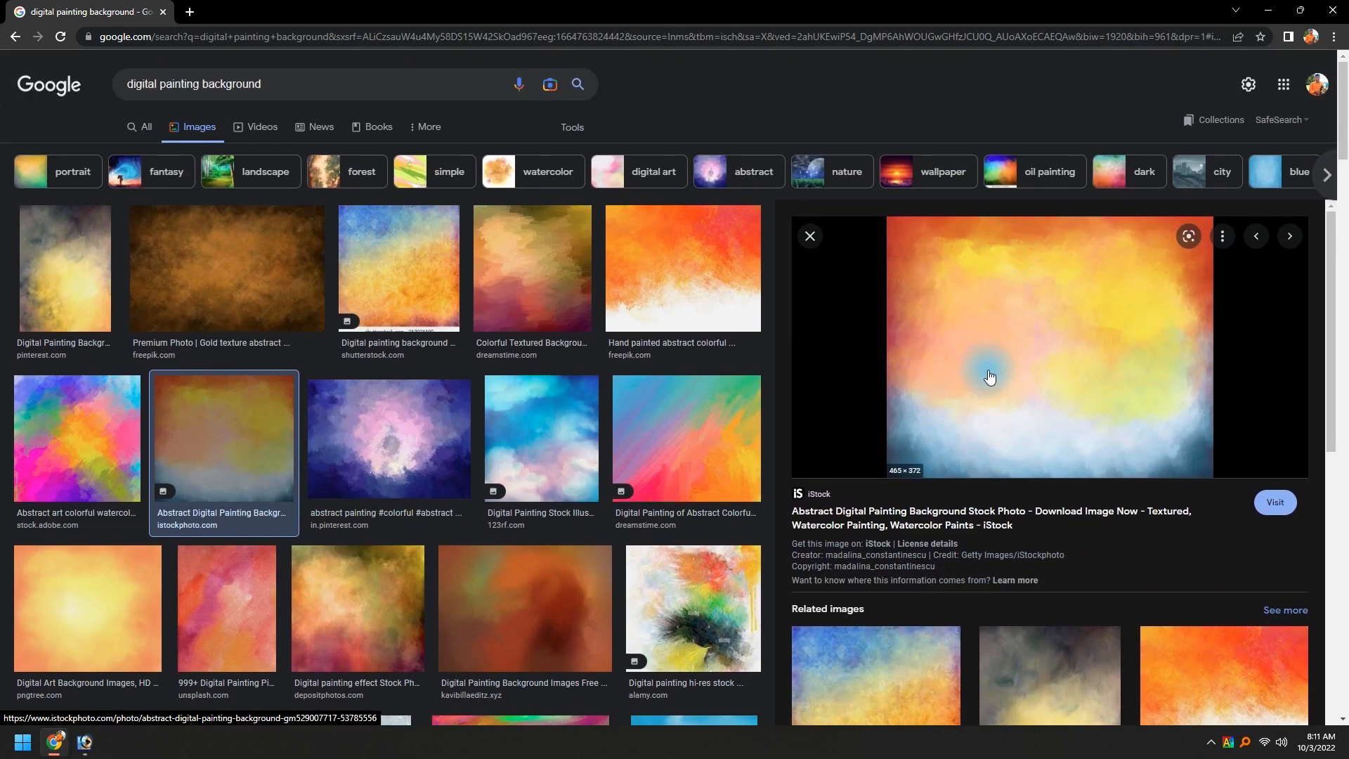
Copy the previewed abstract painting and paste it into the 20X10 Flex Design document in Photoshop.
{"action": "right_click", "coordinate": [1003, 336]}
{"action": "left_click", "coordinate": [1047, 499]}
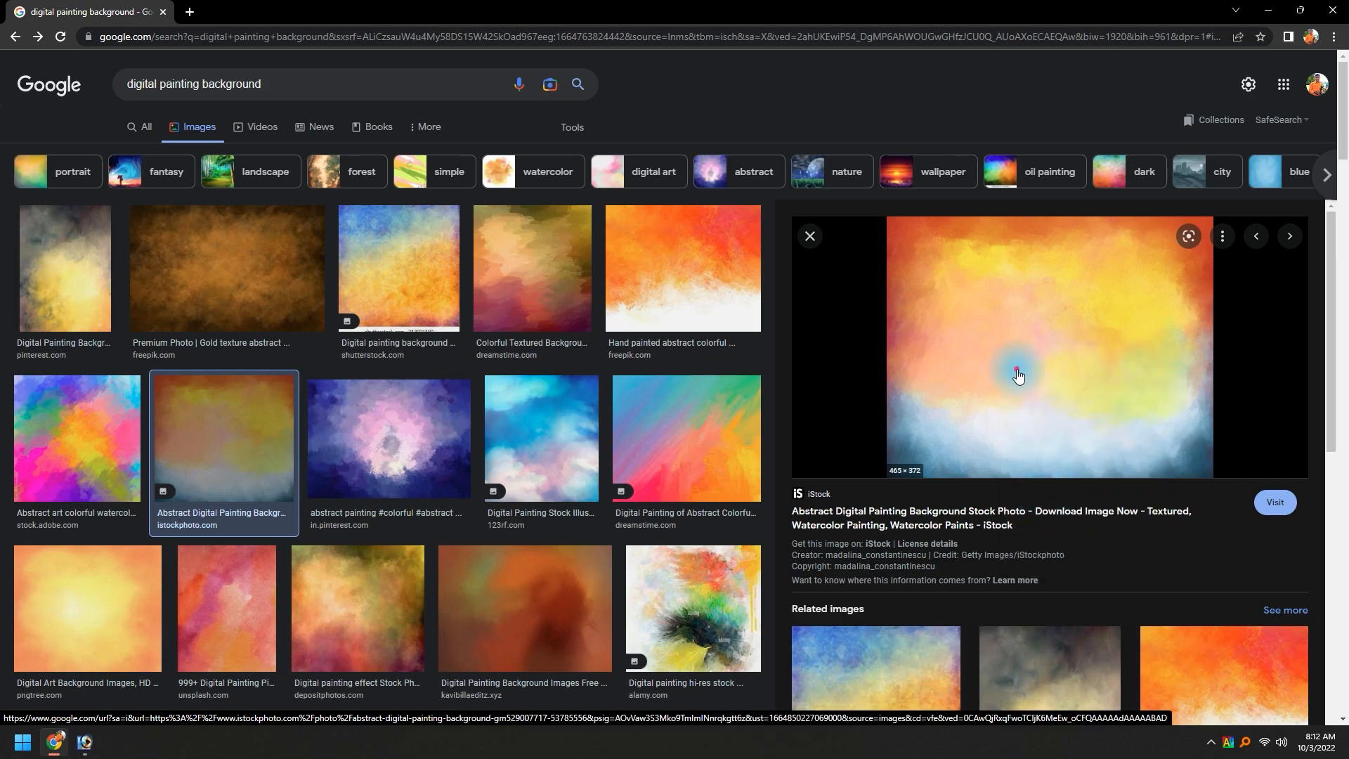
{"action": "right_click", "coordinate": [1017, 377]}
{"action": "left_click", "coordinate": [1089, 541]}
{"action": "key", "text": "alt+Tab"}
{"action": "key", "text": "ctrl+v"}
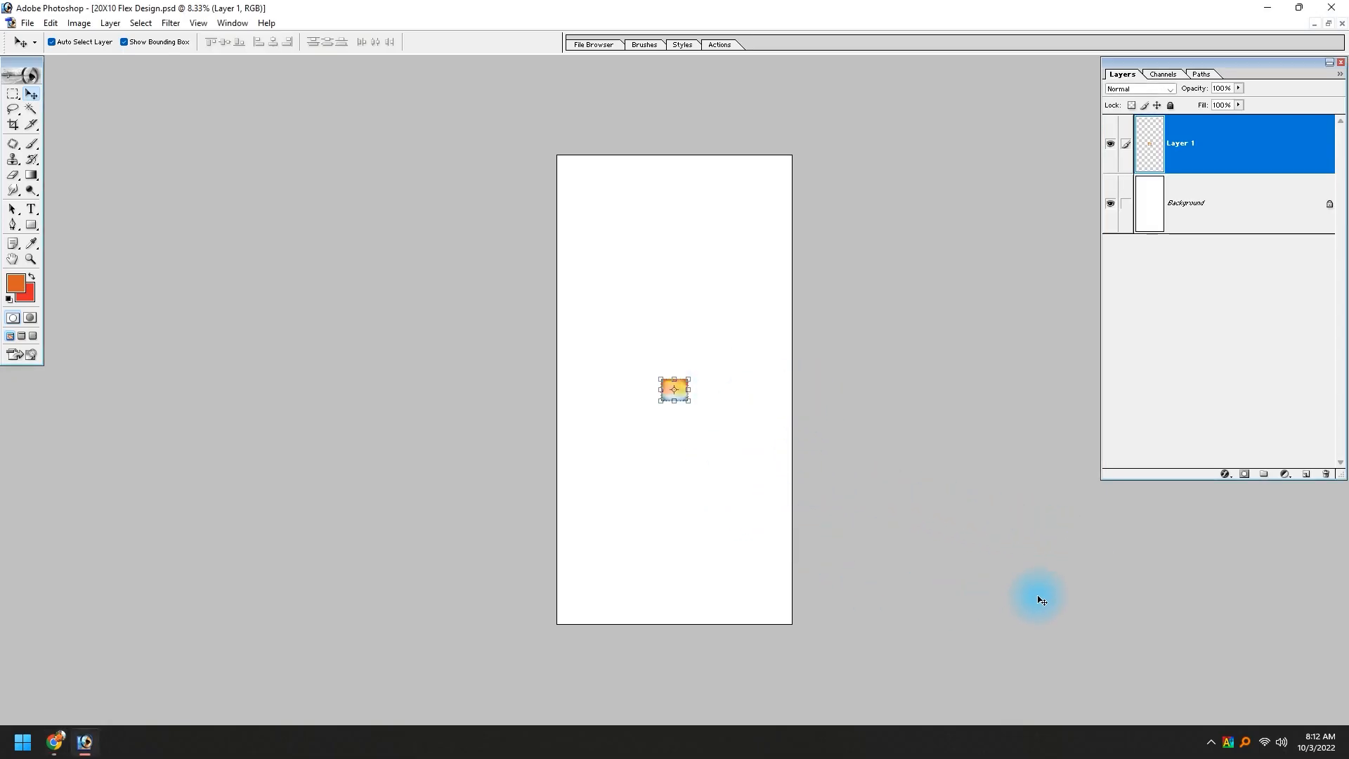
Enlarge and stretch the pasted painting from its centre until it extends past all edges of the canvas.
{"action": "left_click_drag", "start_coordinate": [689, 378], "coordinate": [809, 276]}
{"action": "left_click_drag", "start_coordinate": [683, 284], "coordinate": [662, 128]}
{"action": "key", "text": "Return"}
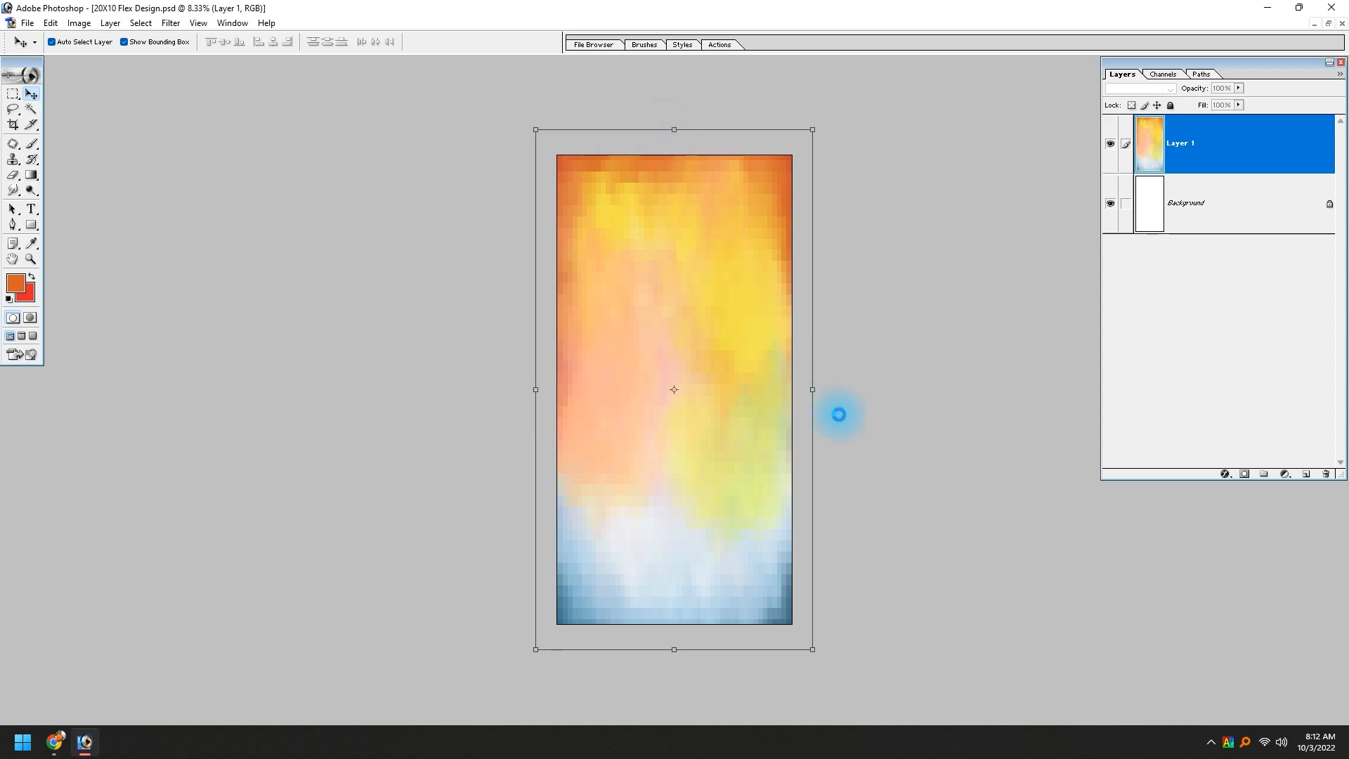
{"action": "left_click_drag", "start_coordinate": [812, 385], "coordinate": [827, 385]}
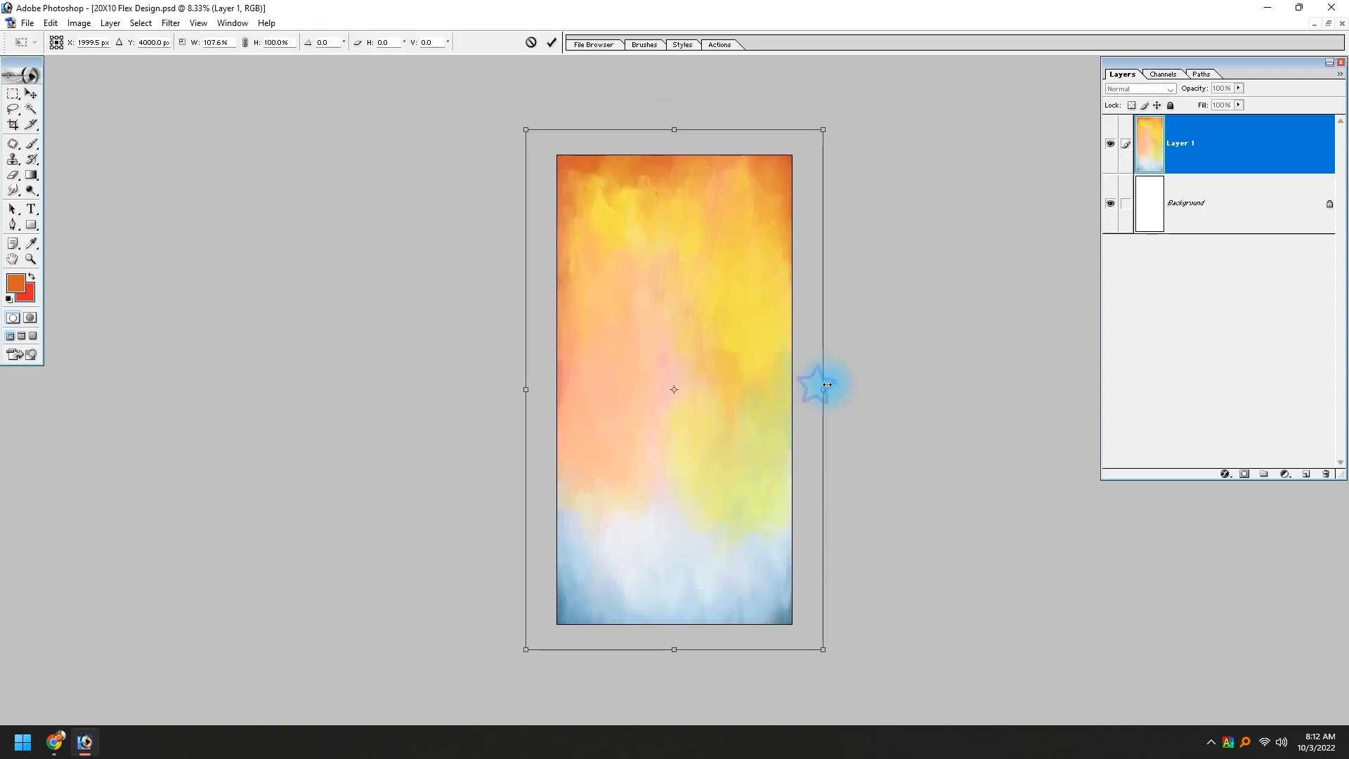
{"action": "key", "text": "Return"}
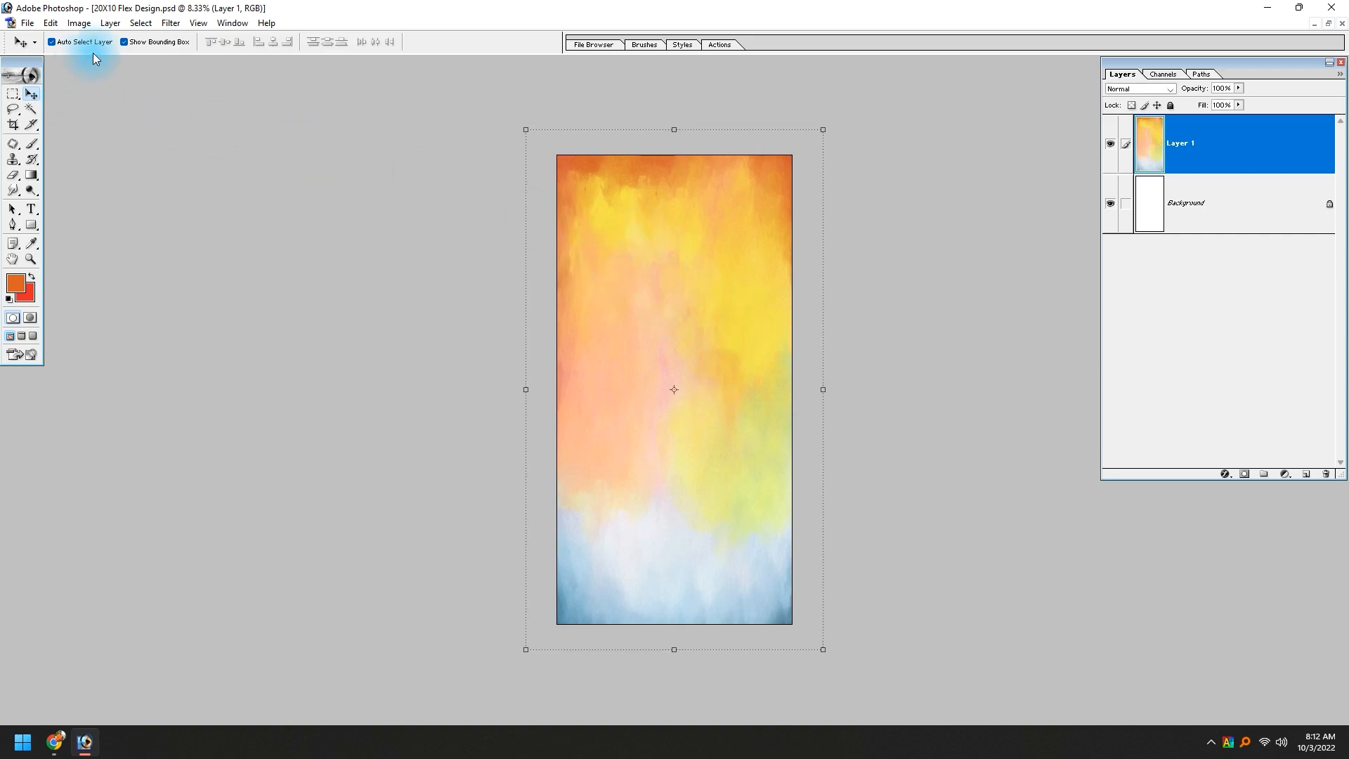
Apply a Motion Blur to the painting layer with an angle of 53° and a distance of 522 pixels.
{"action": "left_click", "coordinate": [167, 23]}
{"action": "mouse_move", "coordinate": [250, 133]}
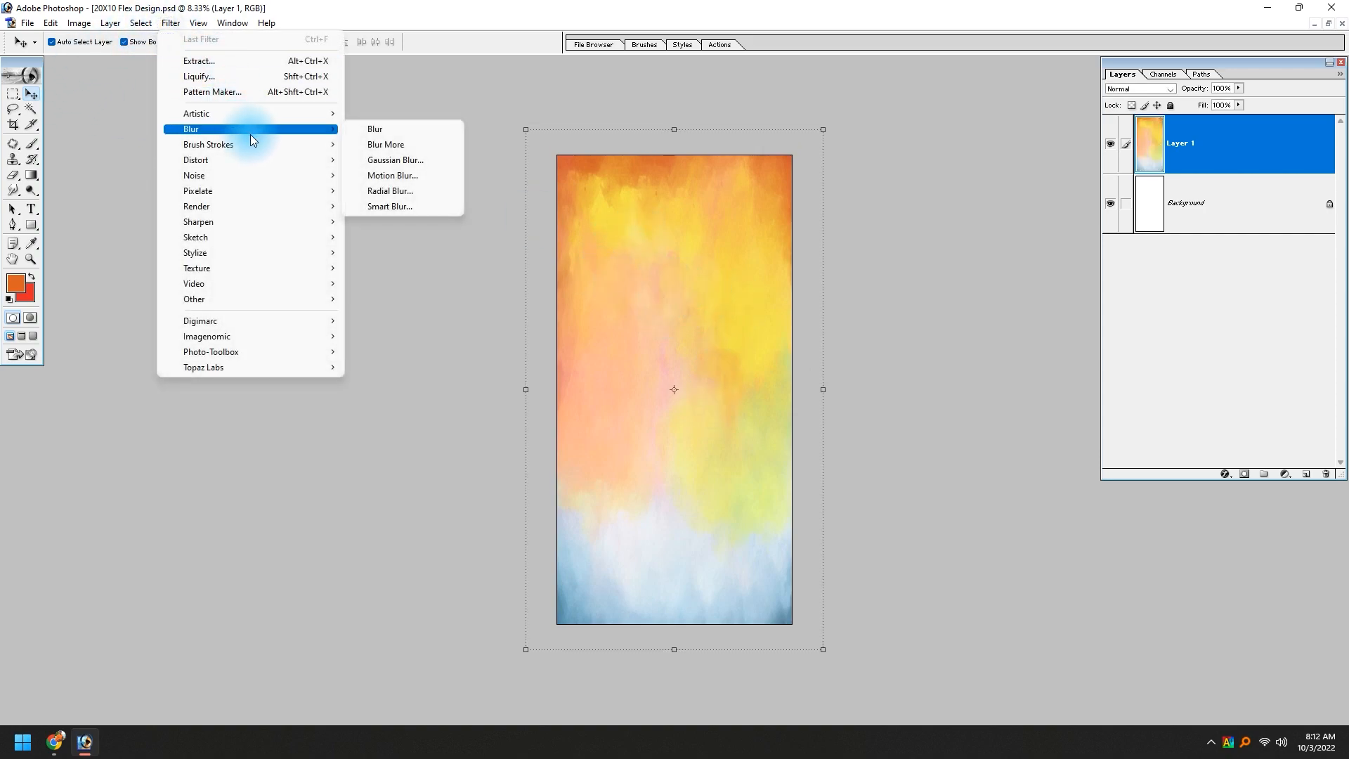
{"action": "left_click", "coordinate": [413, 179]}
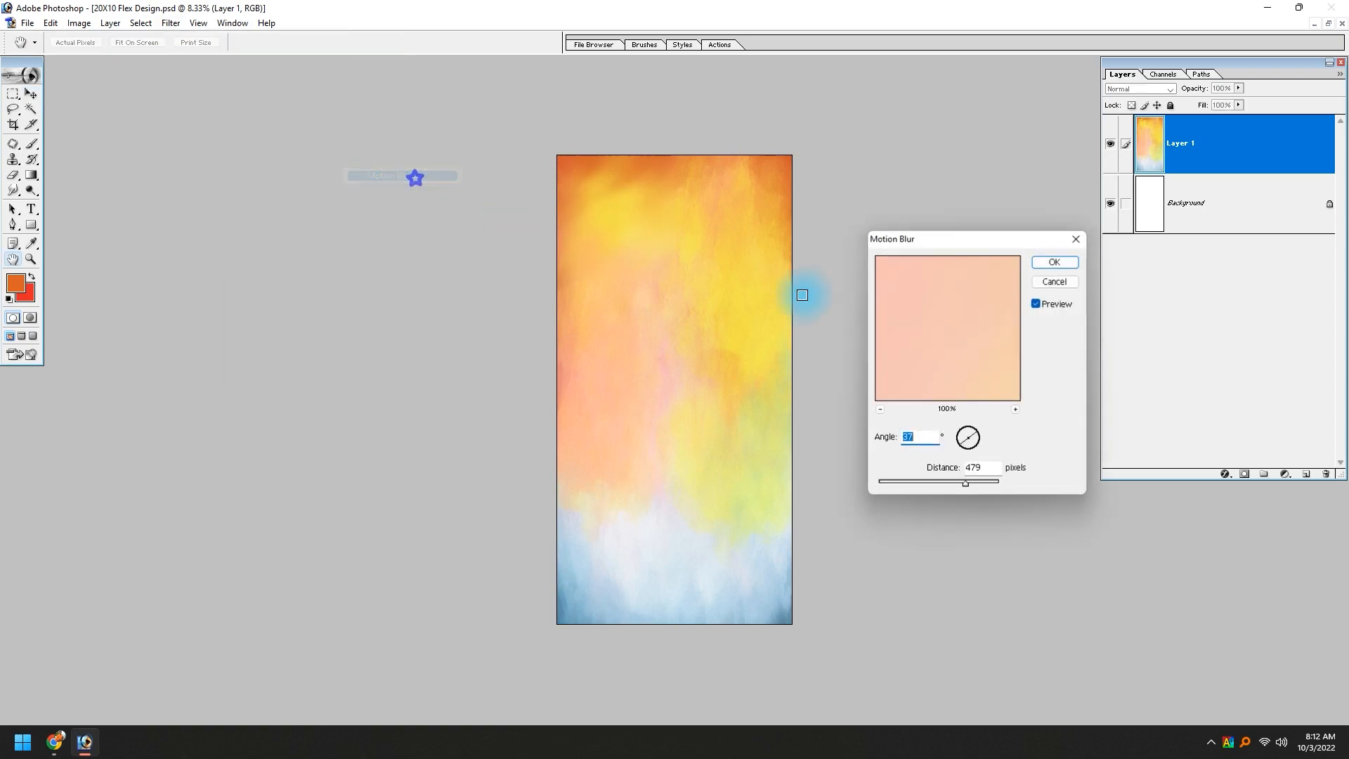
{"action": "left_click", "coordinate": [974, 431]}
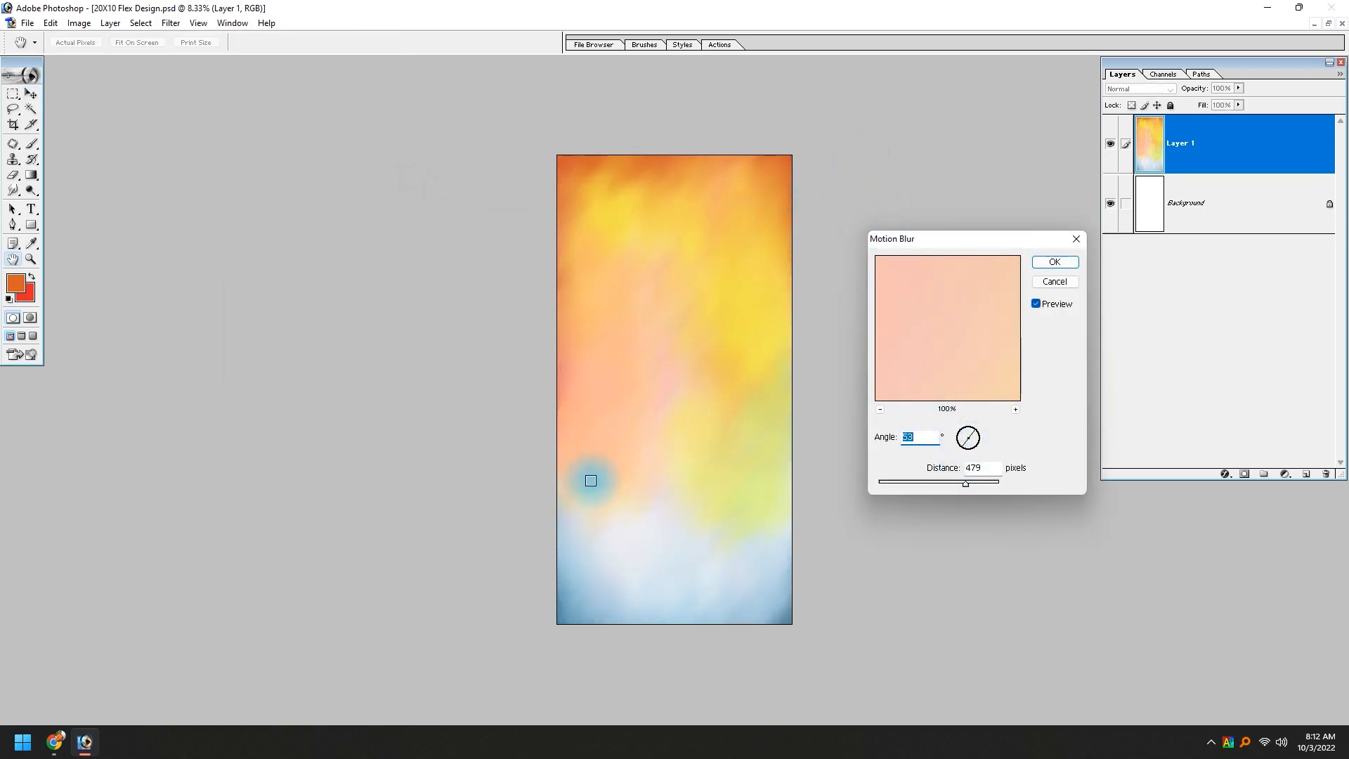
{"action": "left_click_drag", "start_coordinate": [934, 485], "coordinate": [986, 483]}
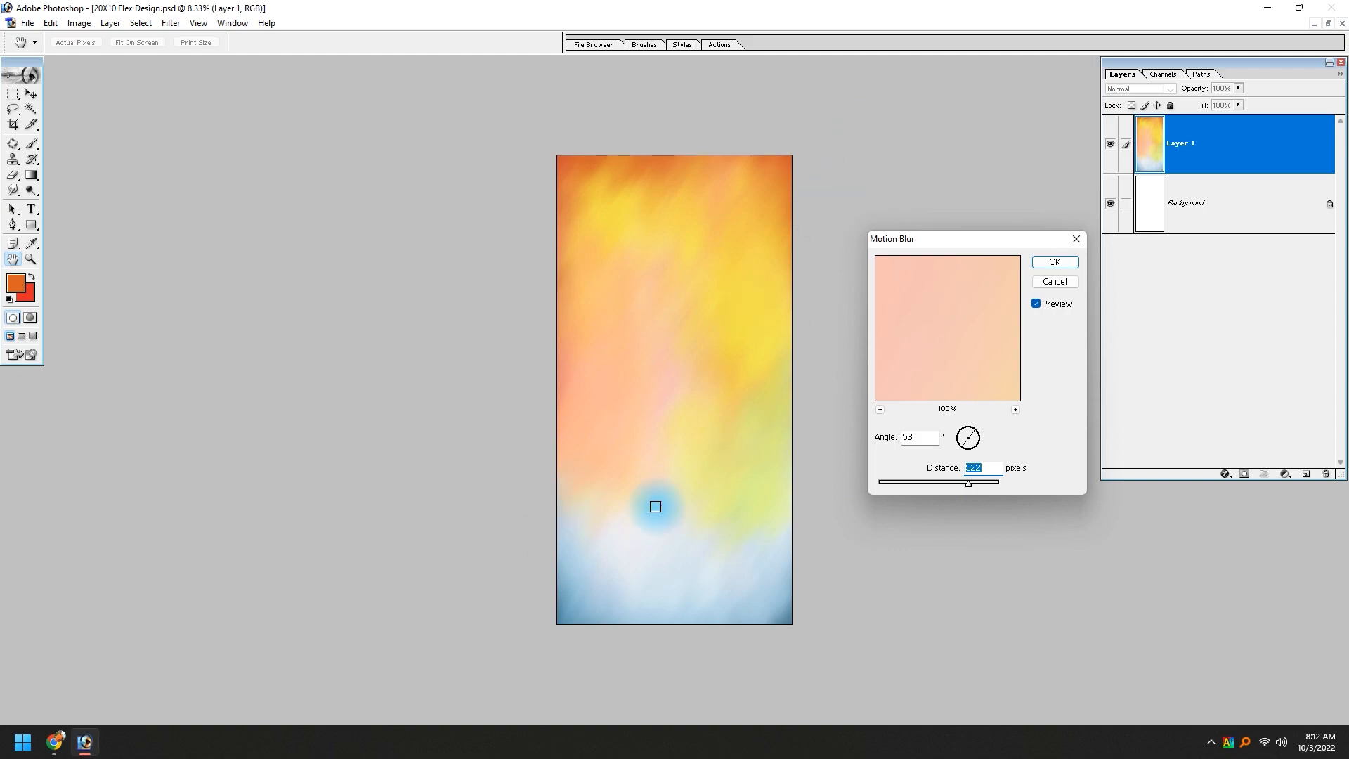
{"action": "double_click", "coordinate": [907, 437]}
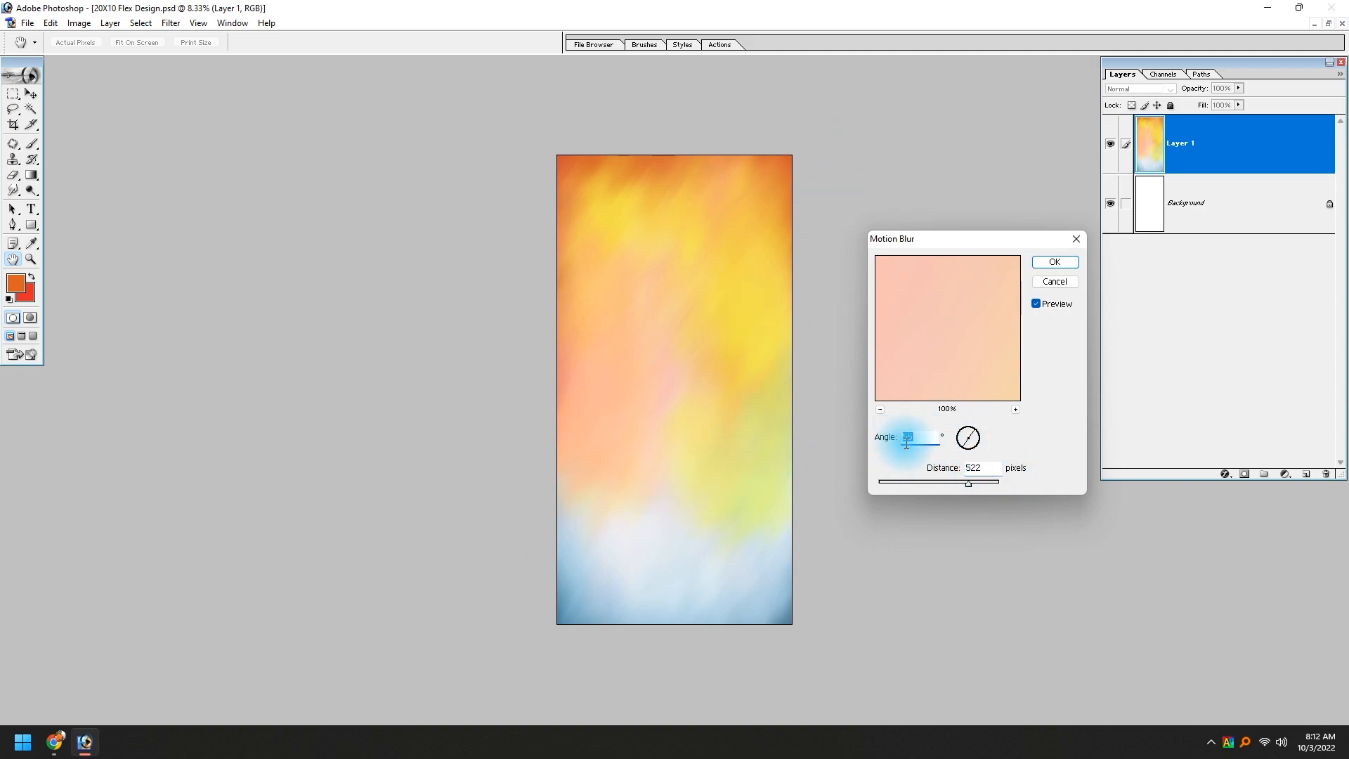
{"action": "key", "text": "Return"}
{"action": "key", "text": "v"}
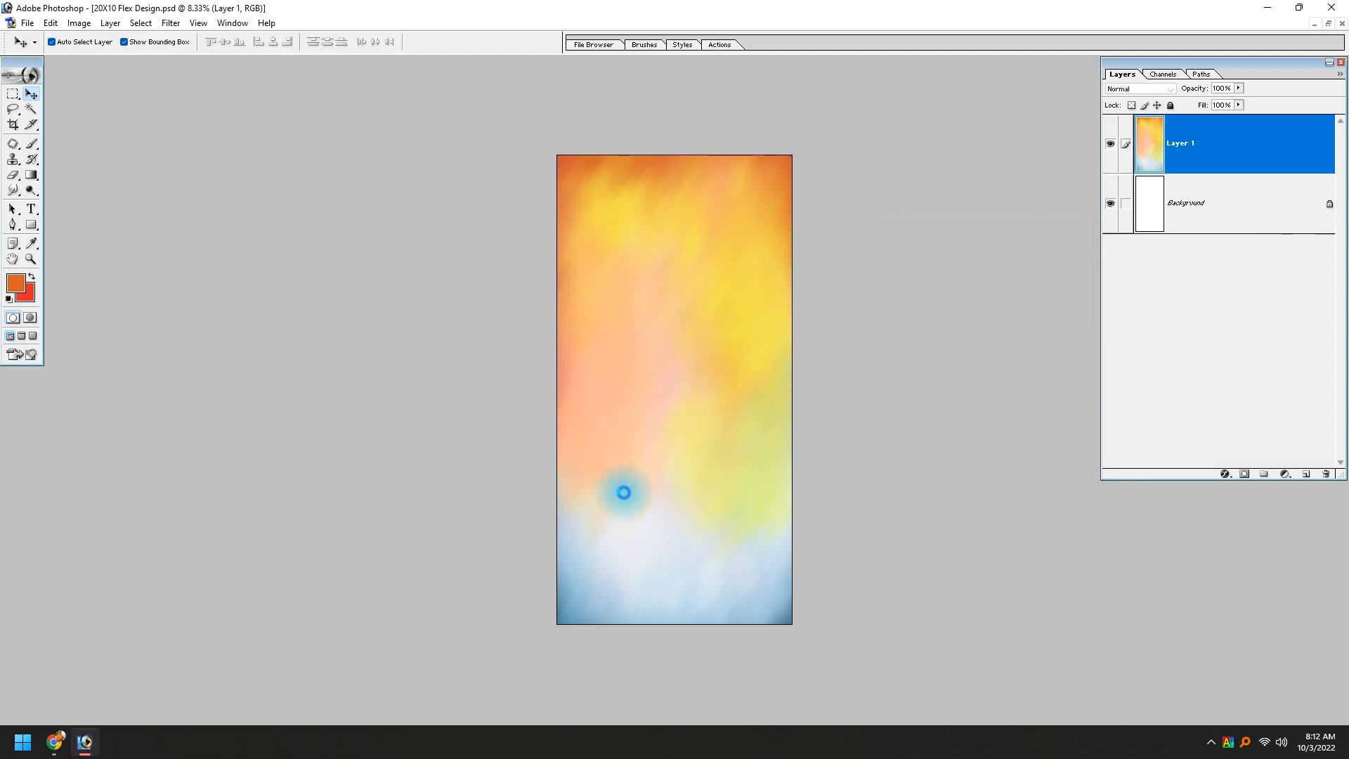
Raise the painting layer's saturation to about +24 with Hue/Saturation.
{"action": "key", "text": "ctrl+u"}
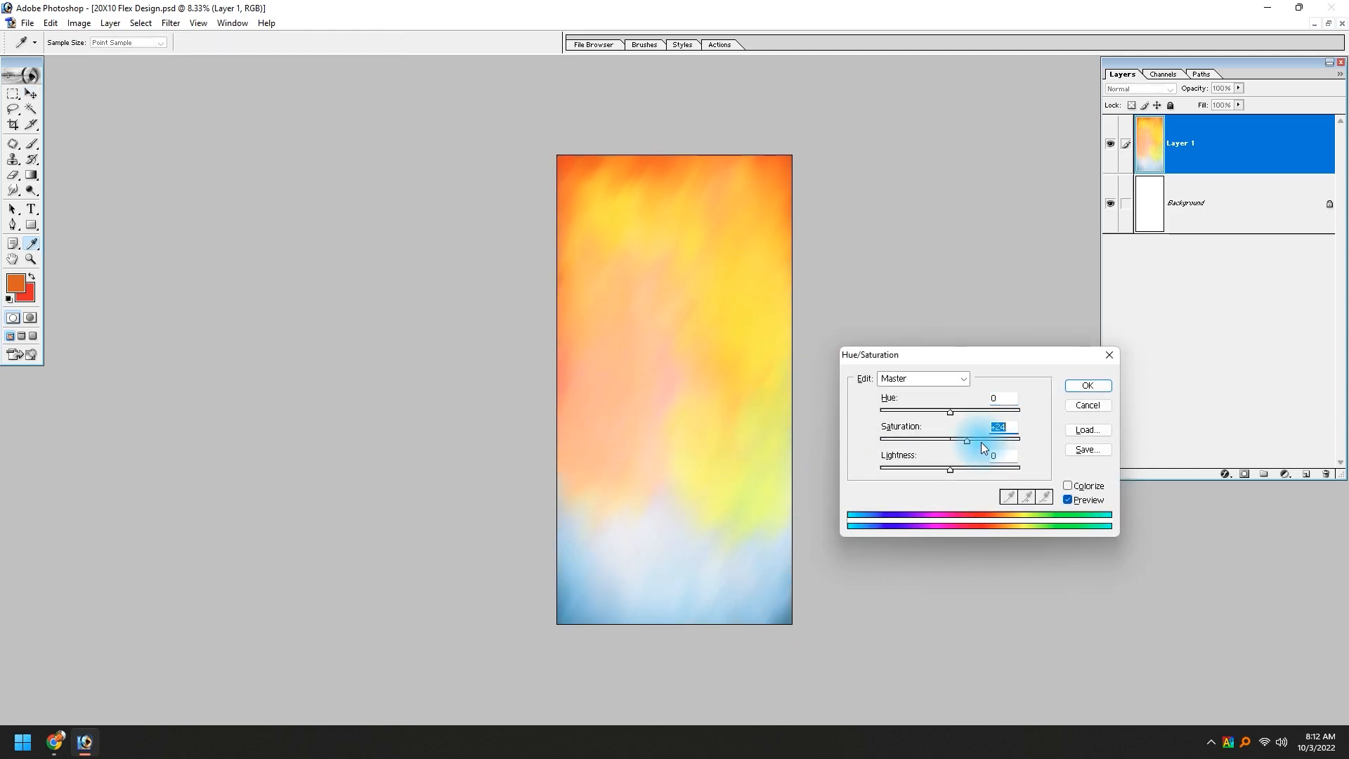
{"action": "key", "text": "Up"}
{"action": "key", "text": "Up"}
{"action": "key", "text": "Return"}
{"action": "key", "text": "v"}
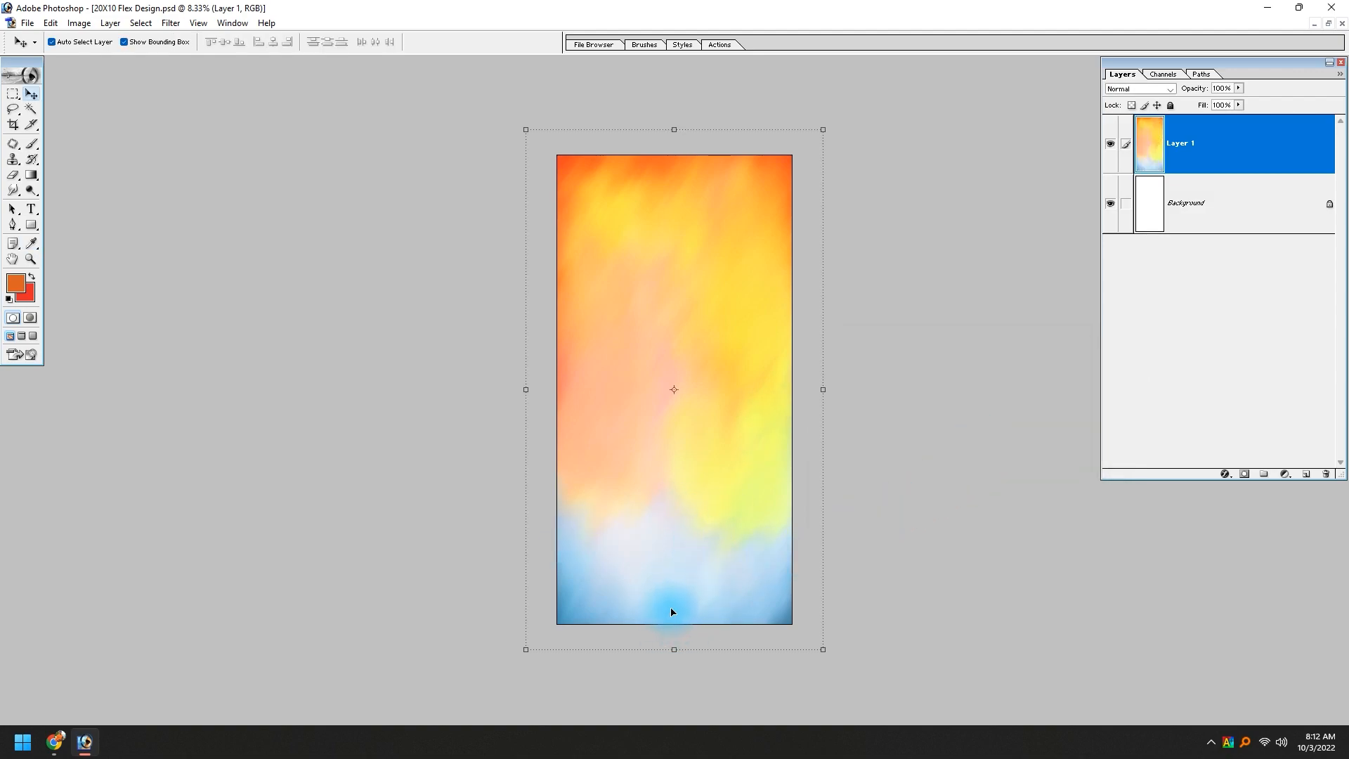
Lasso the blue area along the lower part of the painting with a wavy upper edge and feather the selection by 20.
{"action": "key", "text": "l"}
{"action": "mouse_move", "coordinate": [551, 484]}
{"action": "left_mouse_down"}
{"action": "mouse_move", "coordinate": [650, 500]}
{"action": "mouse_move", "coordinate": [709, 530]}
{"action": "mouse_move", "coordinate": [776, 515]}
{"action": "mouse_move", "coordinate": [914, 617]}
{"action": "mouse_move", "coordinate": [569, 710]}
{"action": "mouse_move", "coordinate": [492, 488]}
{"action": "left_mouse_up"}
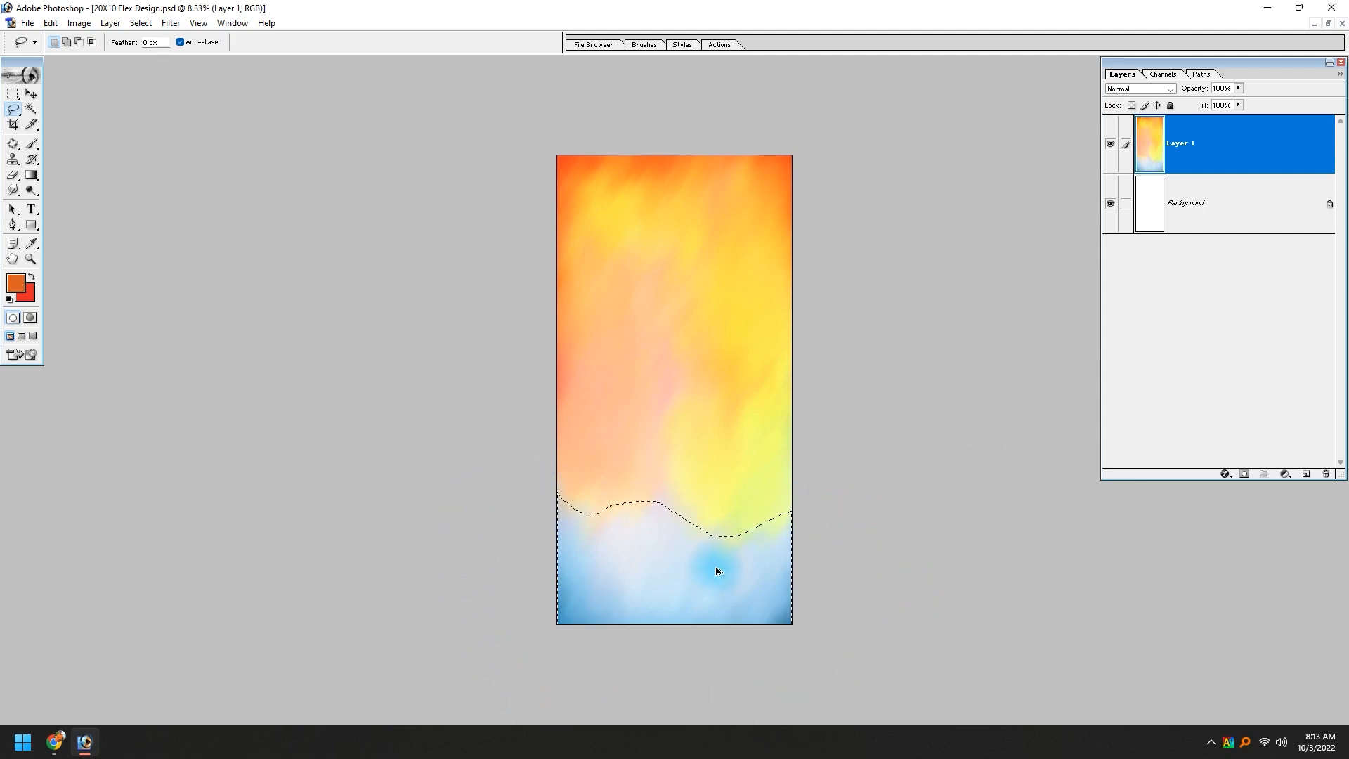
{"action": "key", "text": "ctrl+alt+d"}
{"action": "type", "text": "20"}
{"action": "key", "text": "Return"}
Shift the selected area's midtones with Color Balance to cyan -64 and blue about +38, and clear the selection.
{"action": "key", "text": "ctrl+b"}
{"action": "left_click_drag", "start_coordinate": [527, 523], "coordinate": [334, 437]}
{"action": "left_click_drag", "start_coordinate": [319, 504], "coordinate": [329, 533]}
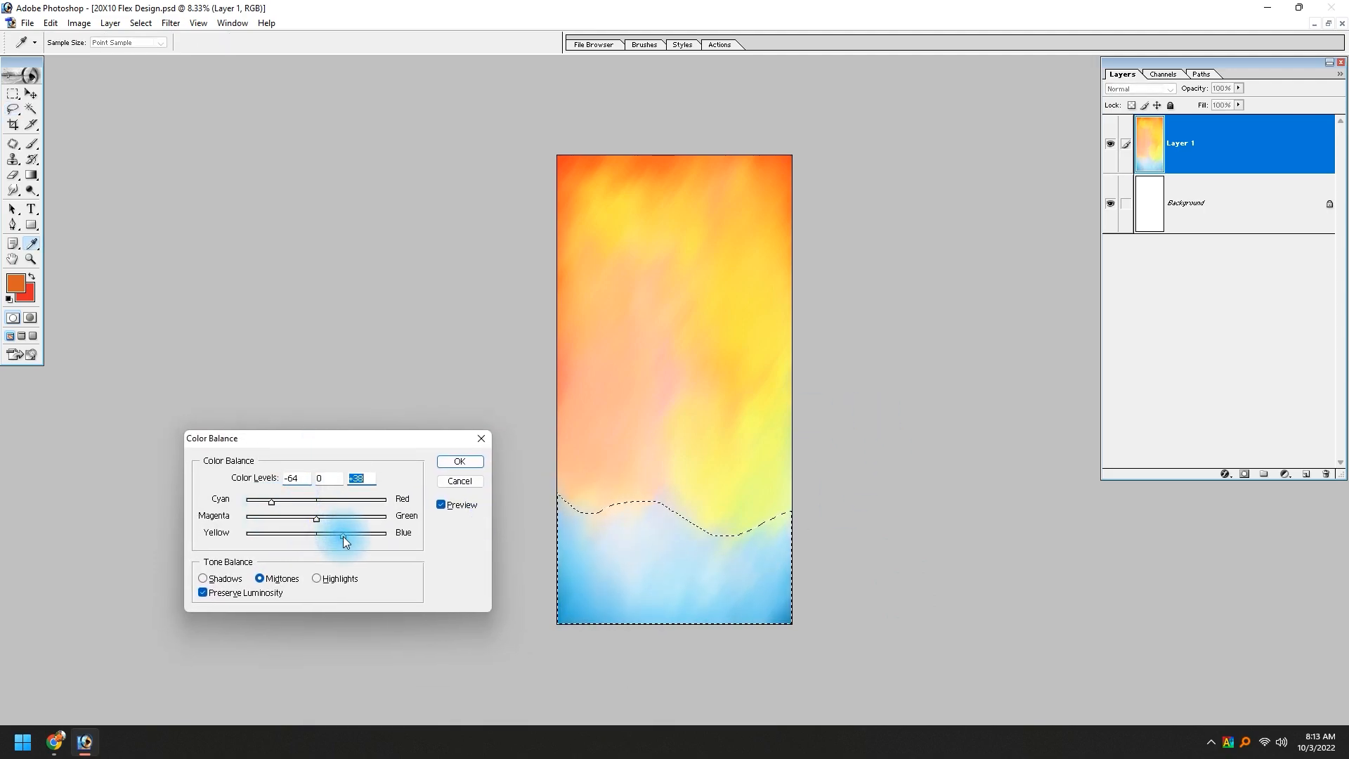
{"action": "key", "text": "Return"}
{"action": "key", "text": "l"}
{"action": "key", "text": "ctrl+d"}
{"action": "key", "text": "v"}
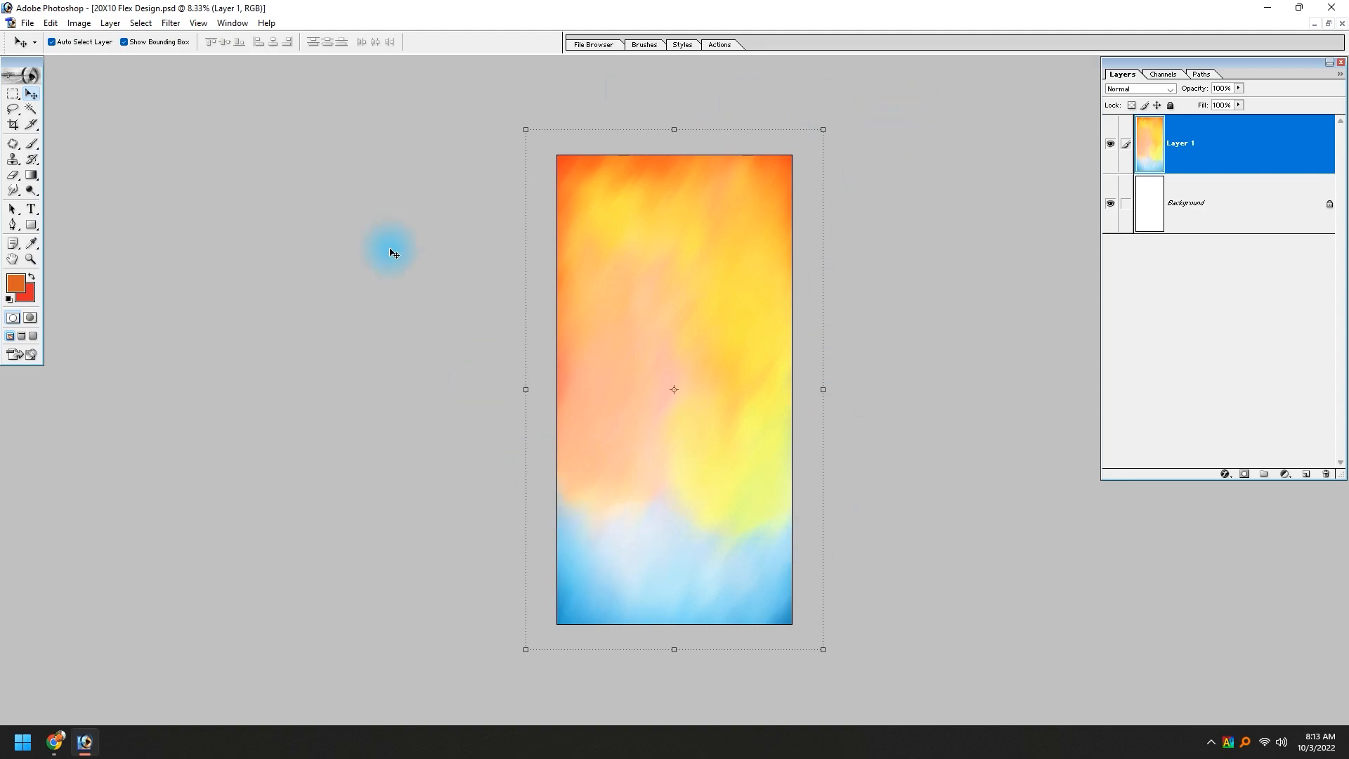
Add a new layer above the painting and stroke the whole canvas edge inside with a 130 px white border.
{"action": "key", "text": "ctrl+a"}
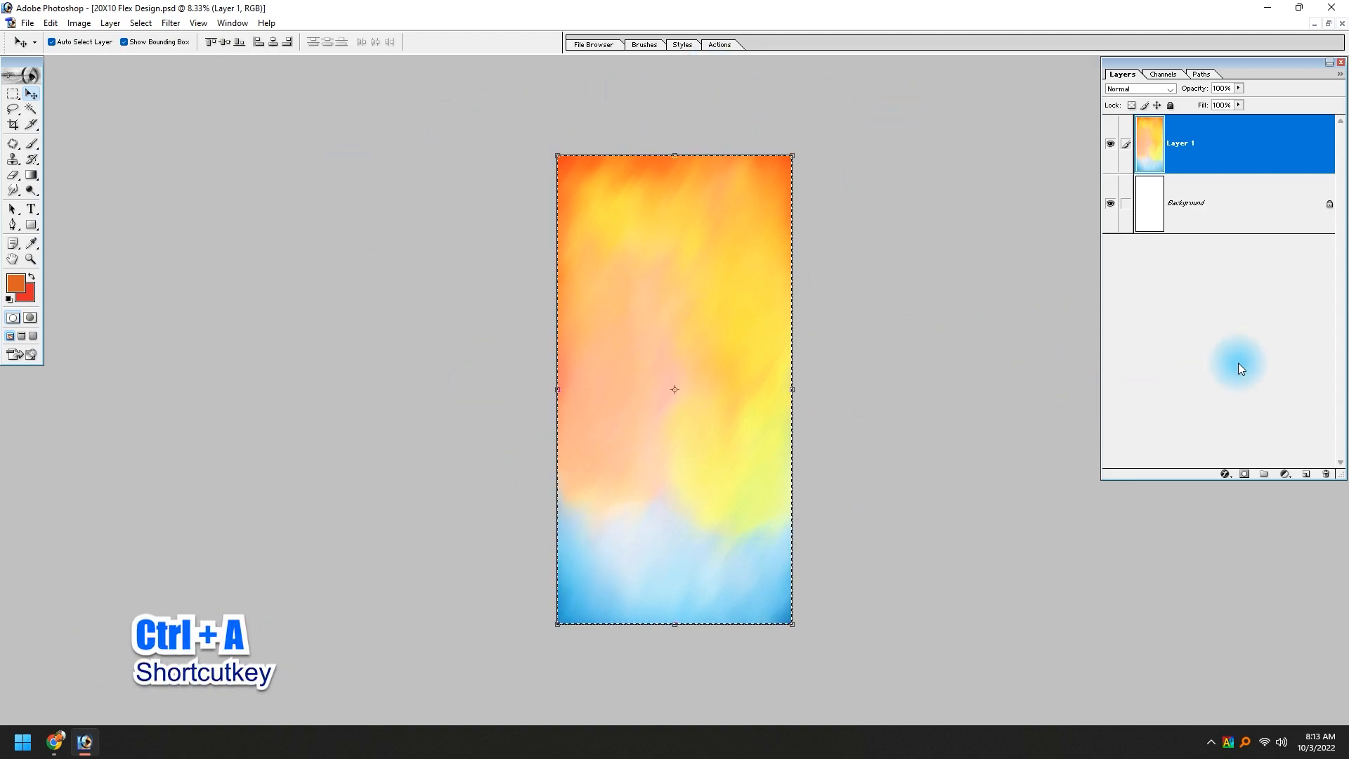
{"action": "left_click", "coordinate": [1305, 474]}
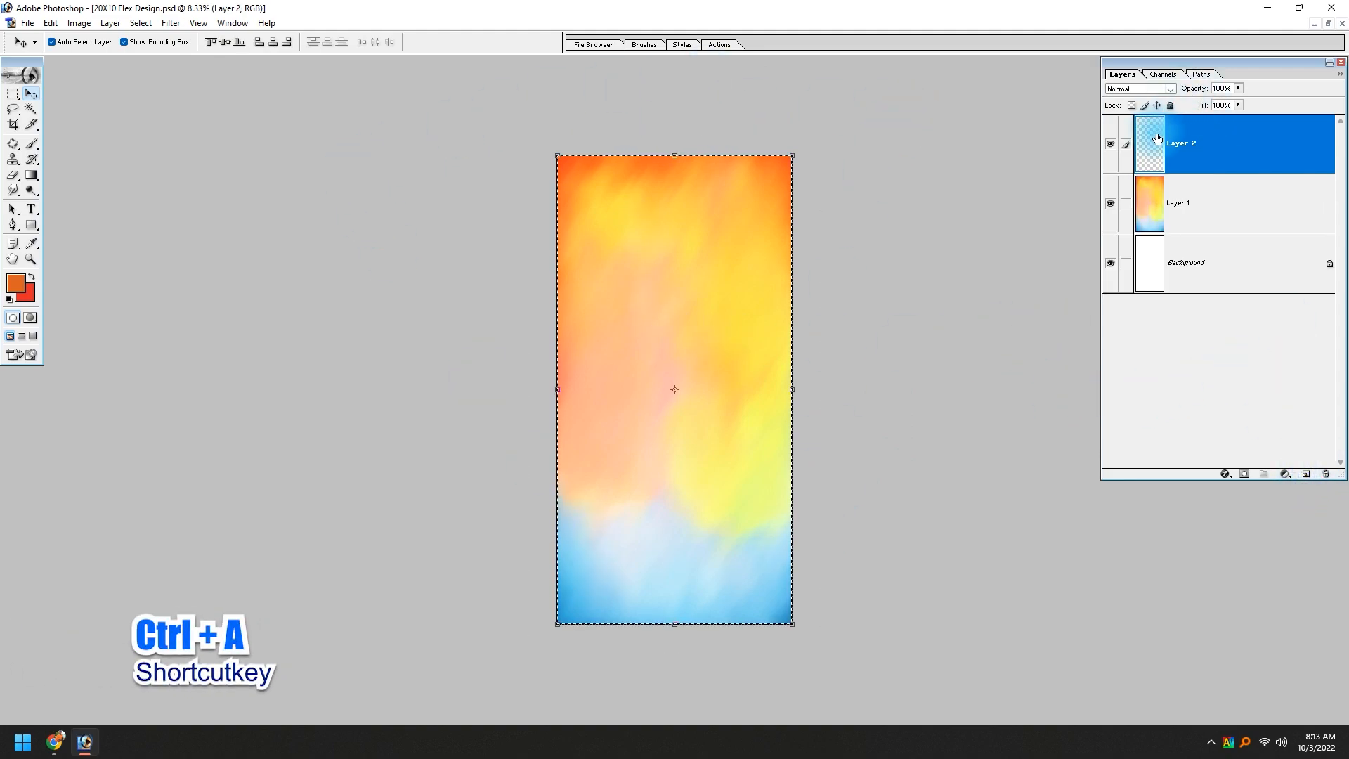
{"action": "left_click", "coordinate": [51, 23]}
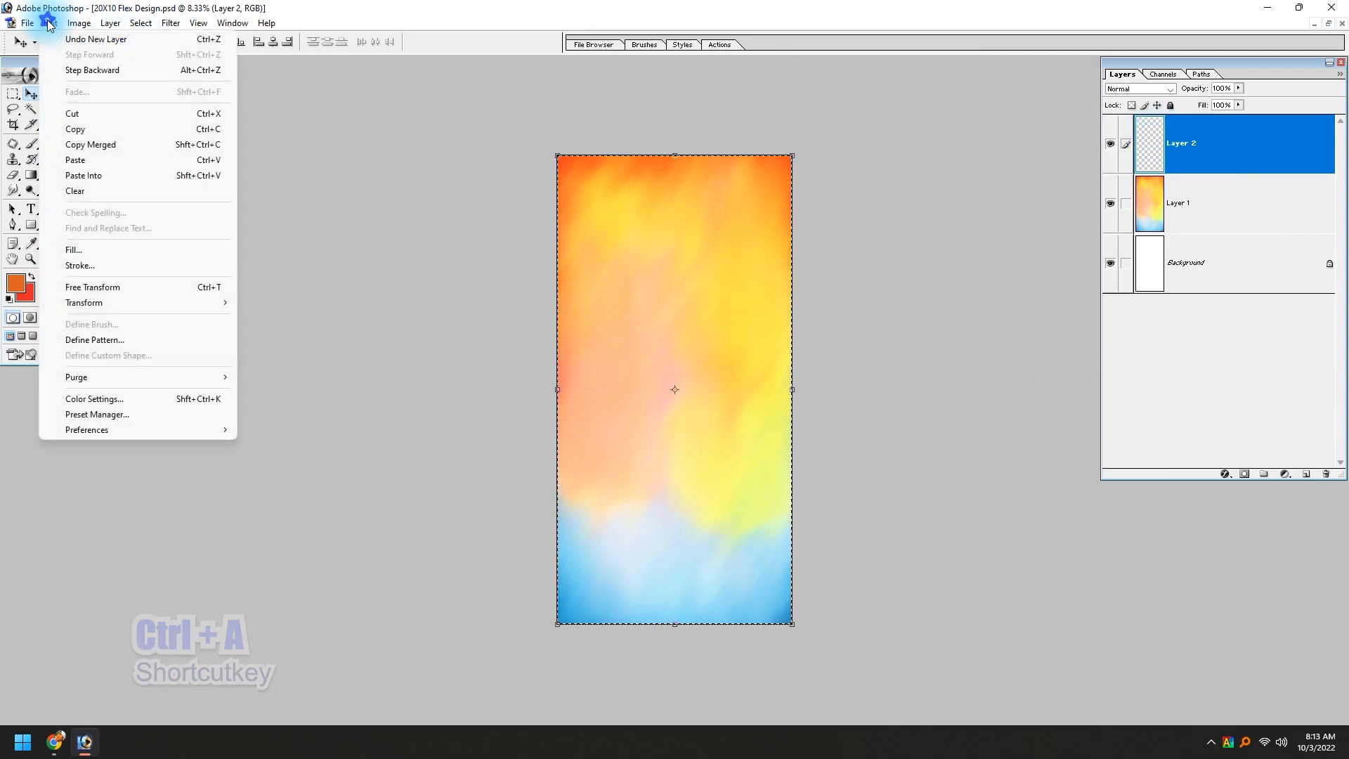
{"action": "left_click", "coordinate": [82, 266]}
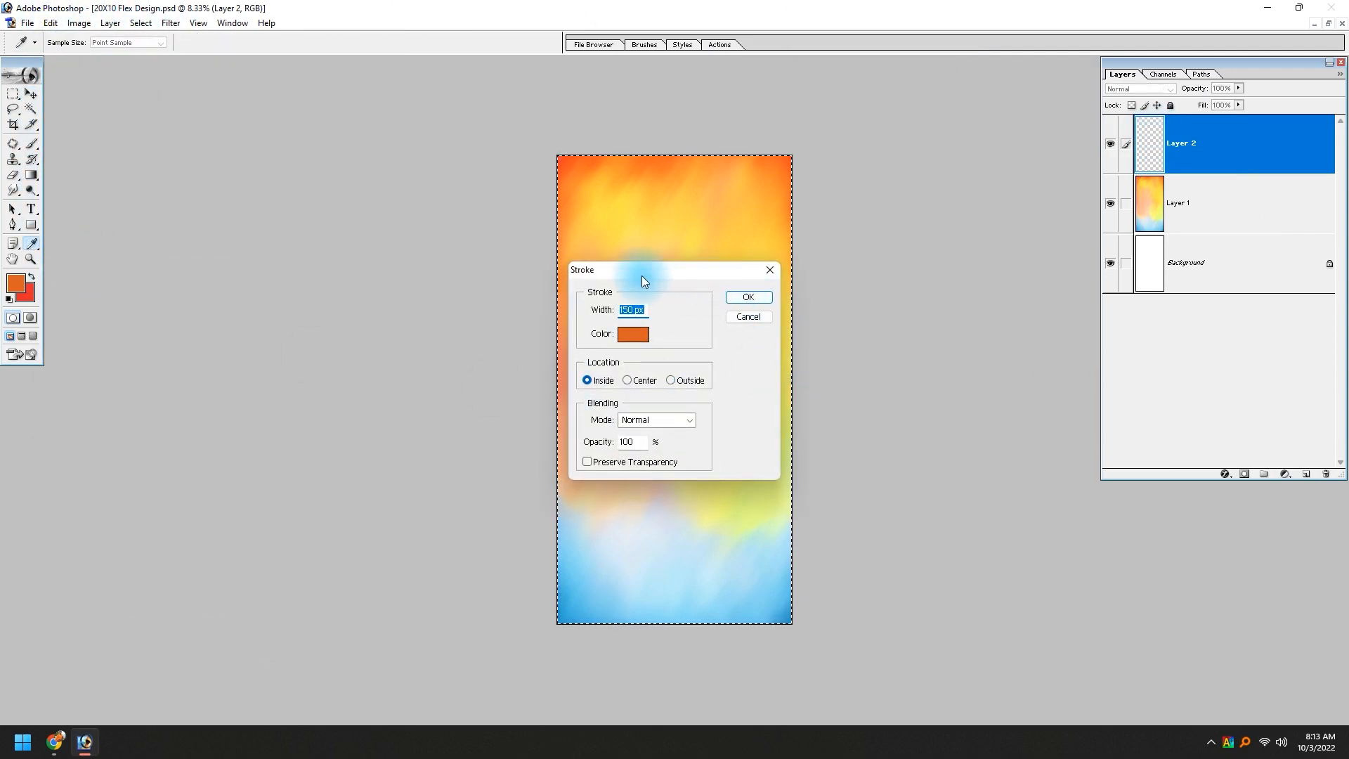
{"action": "left_click_drag", "start_coordinate": [644, 281], "coordinate": [311, 277]}
{"action": "type", "text": "100"}
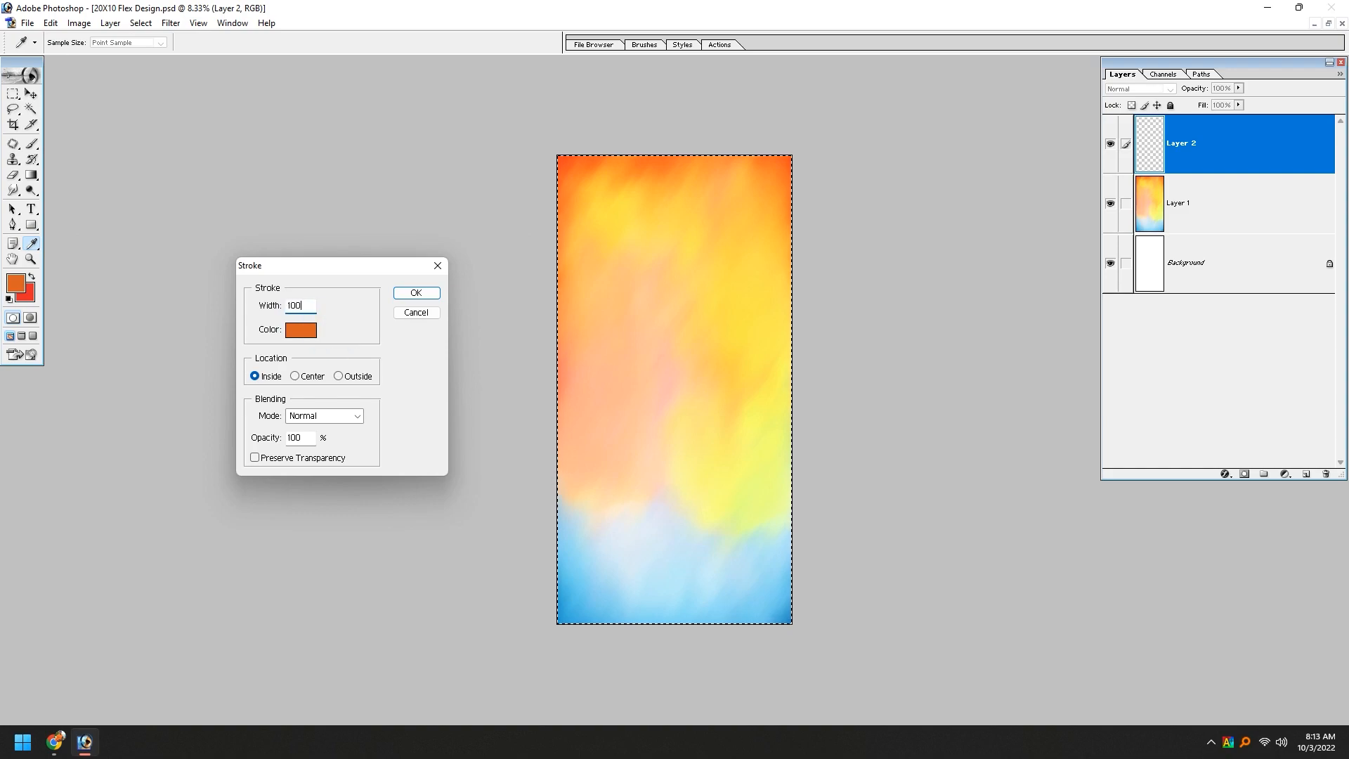
{"action": "key", "text": "ctrl+z"}
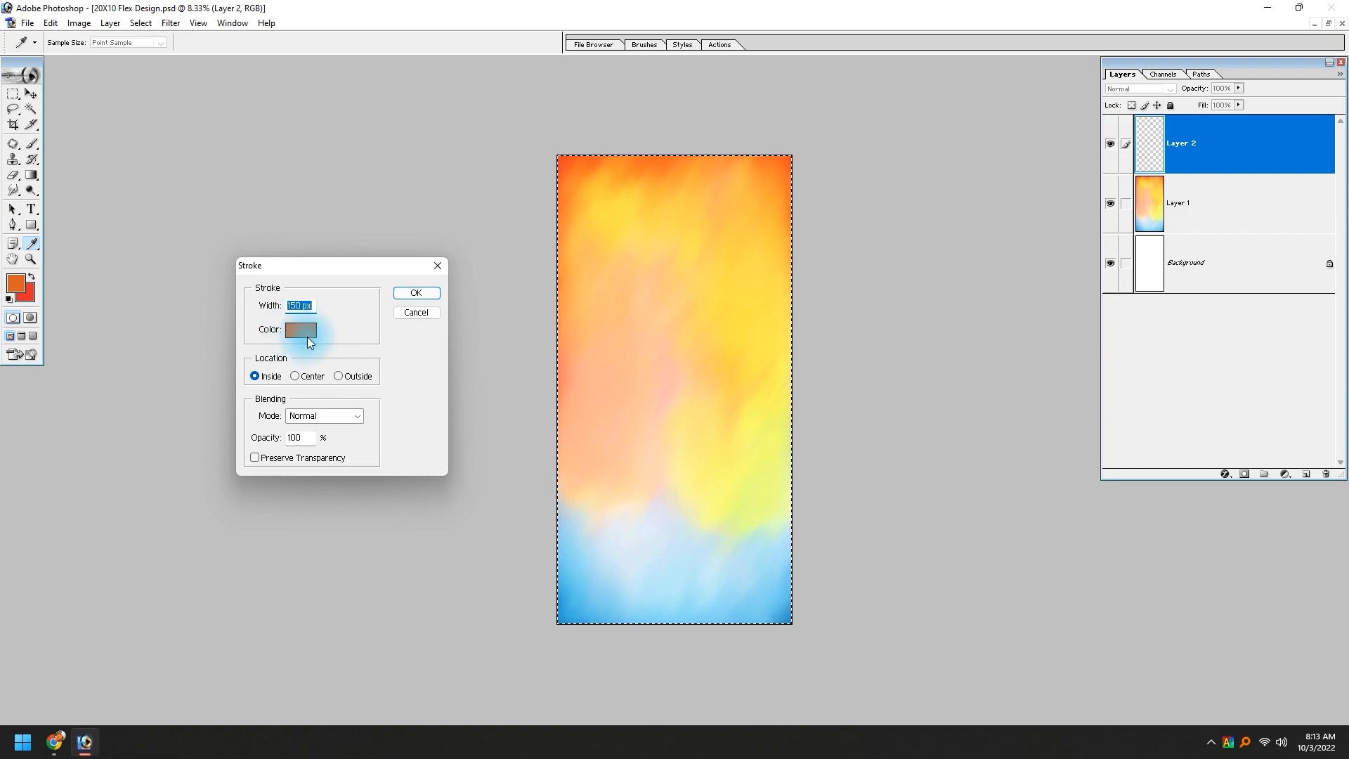
{"action": "type", "text": "130"}
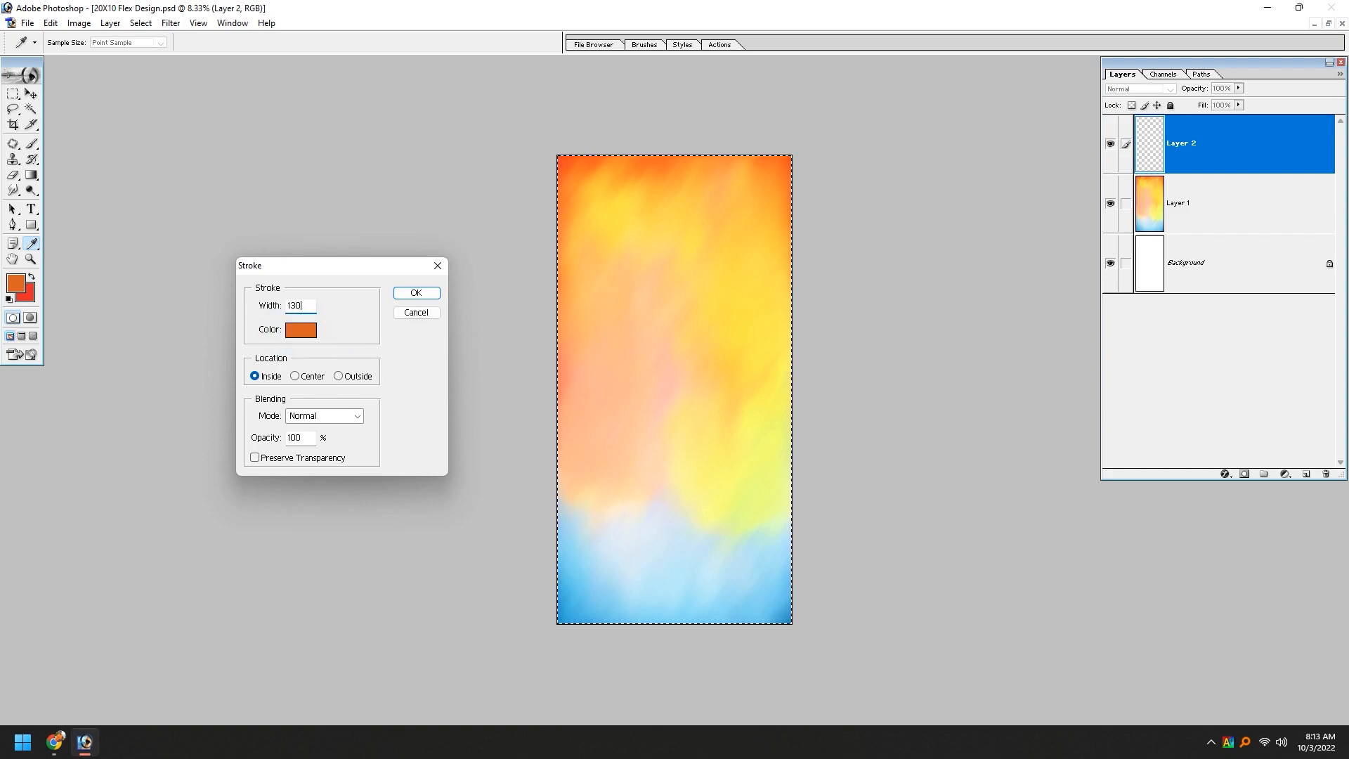
{"action": "left_click", "coordinate": [301, 330]}
{"action": "left_click_drag", "start_coordinate": [349, 548], "coordinate": [271, 437]}
{"action": "key", "text": "Return"}
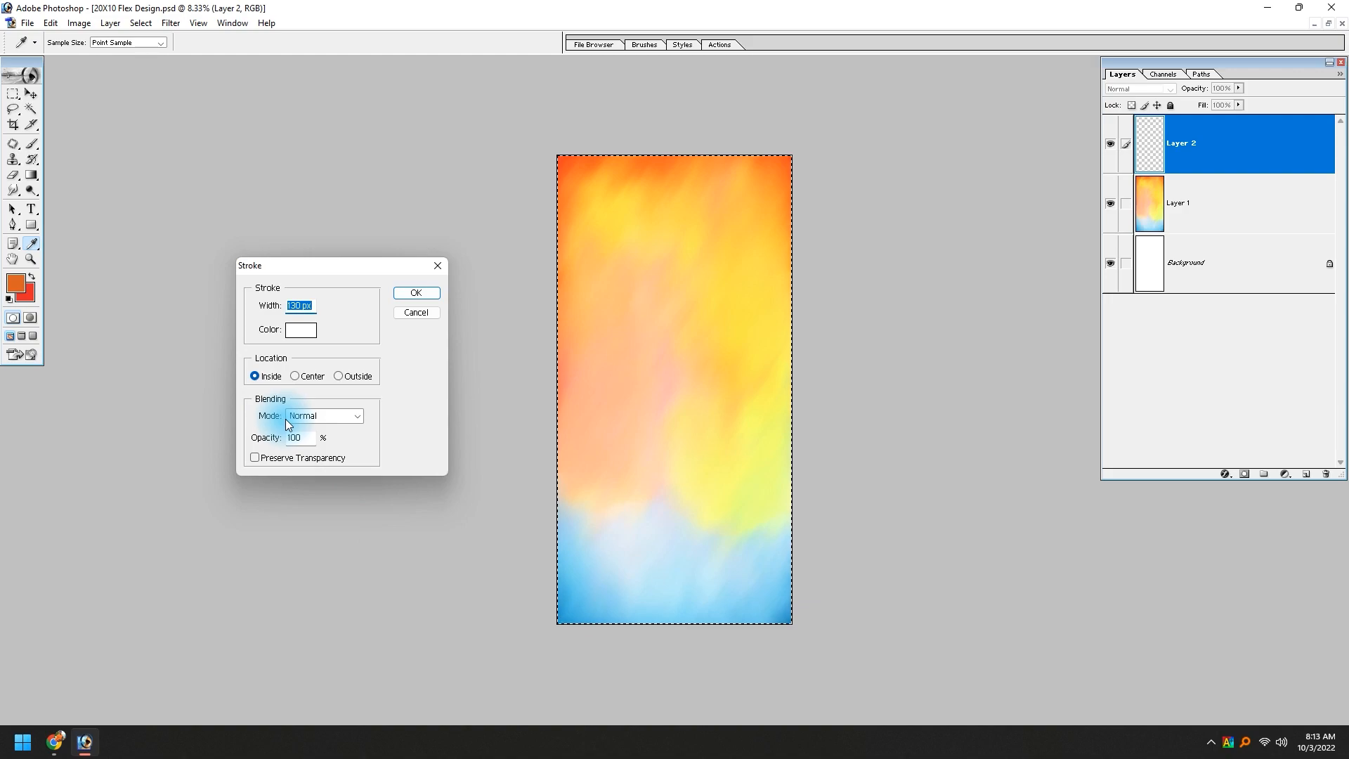
{"action": "left_click", "coordinate": [416, 293]}
{"action": "key", "text": "v"}
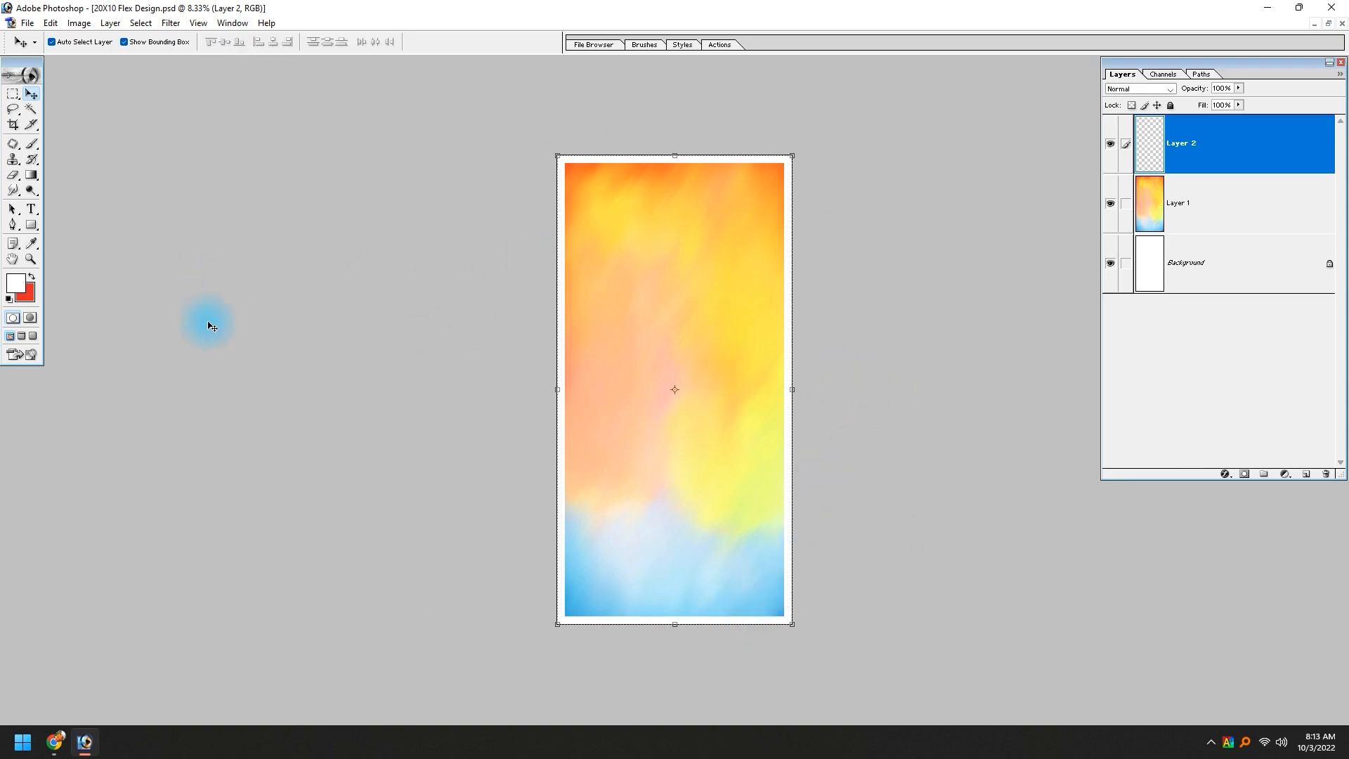
Recolour the white border with the red foreground colour and set its layer's blend mode to Luminosity.
{"action": "key", "text": "alt+shift+BackSpace"}
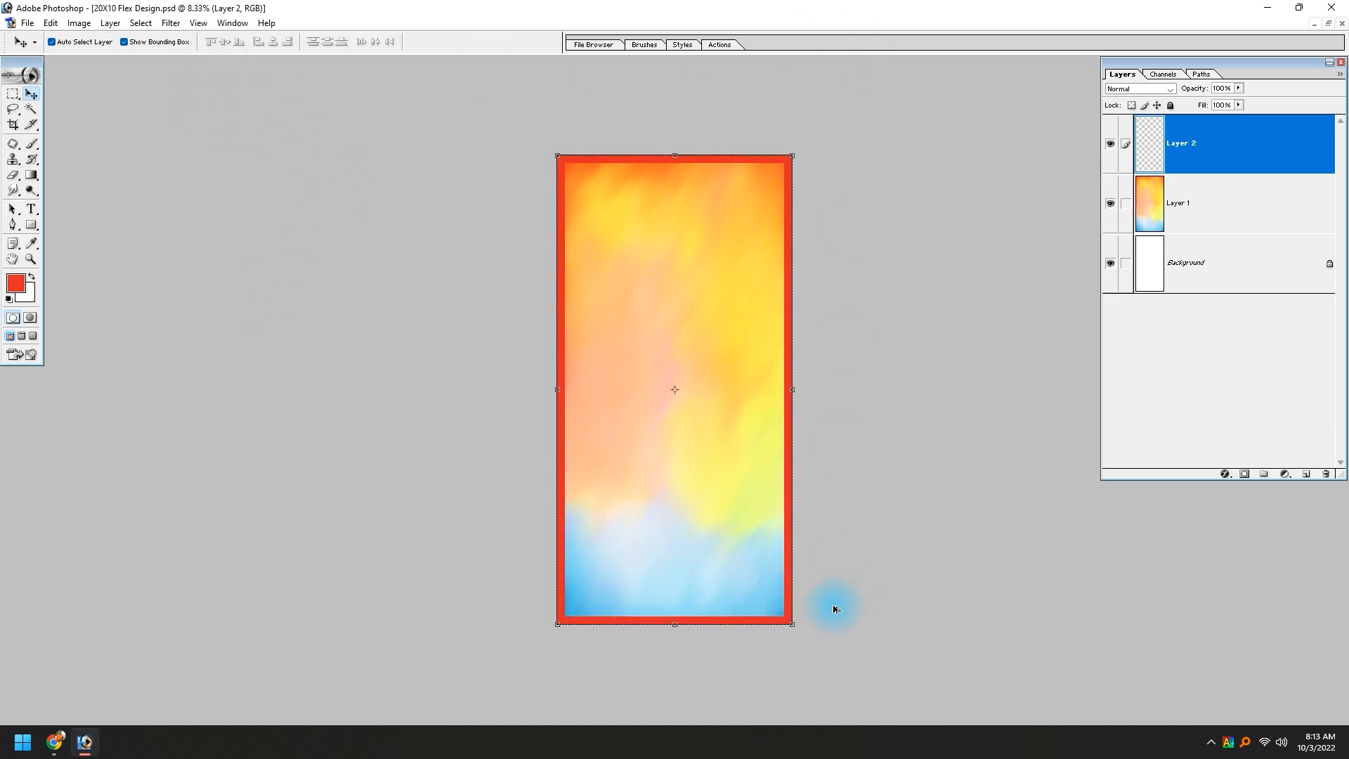
{"action": "key", "text": "ctrl+z"}
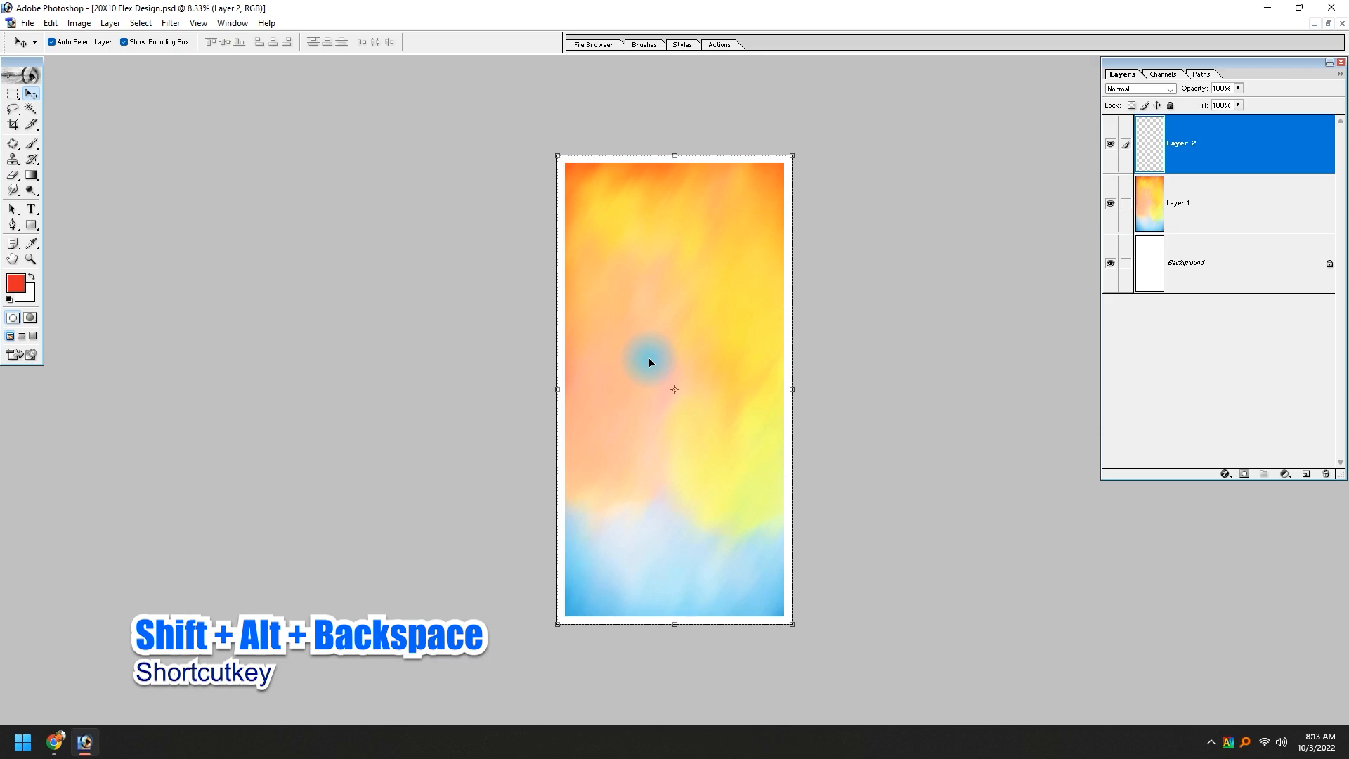
{"action": "key", "text": "shift+alt+BackSpace"}
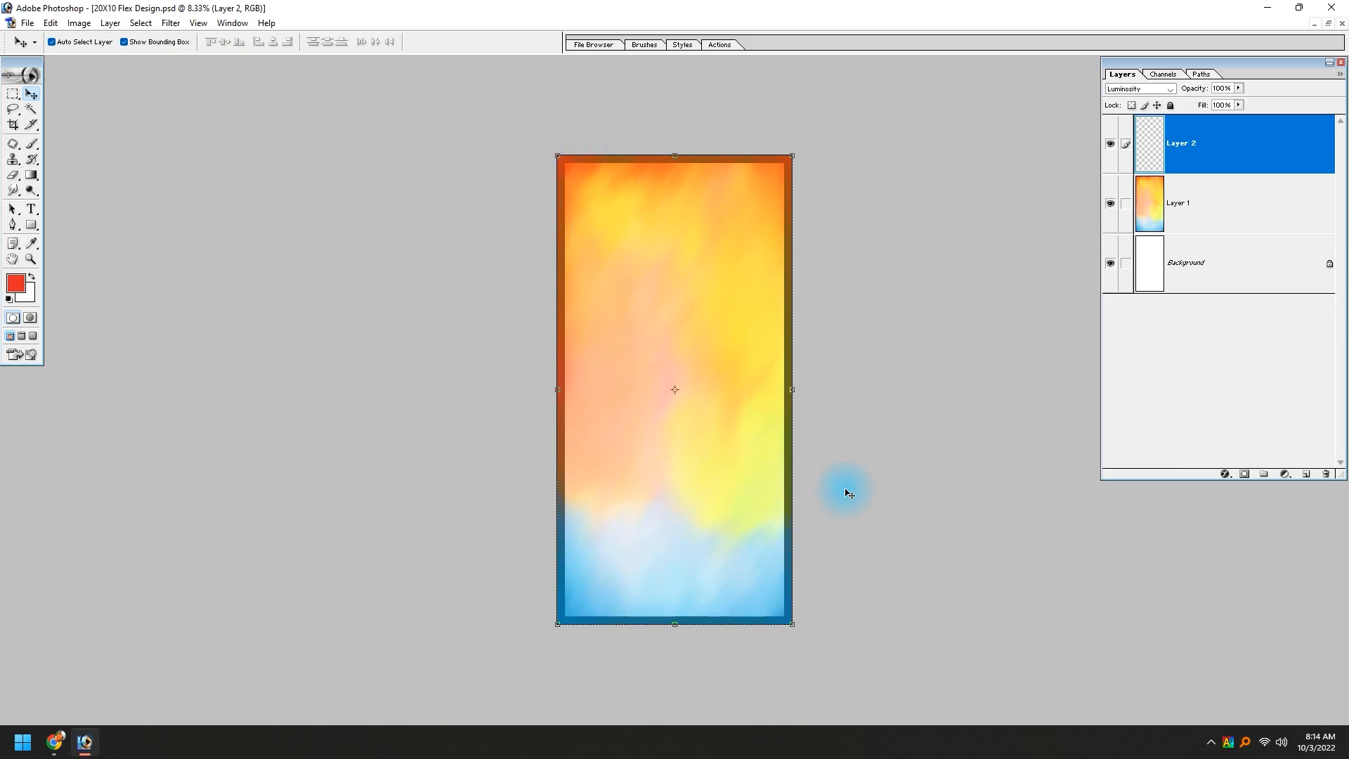
Save the banner as a layered Photoshop file named 20X10 Flex Design.
{"action": "key", "text": "ctrl+shift+s"}
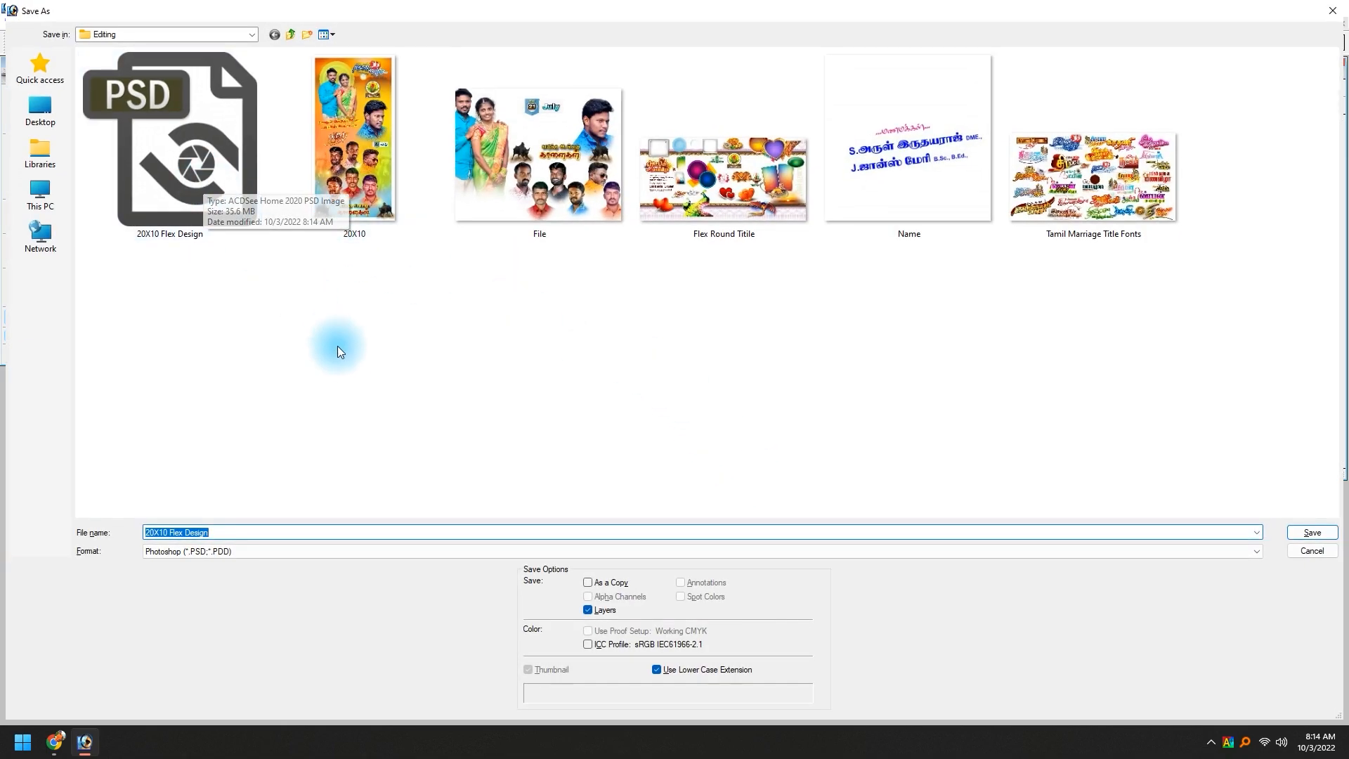
{"action": "key", "text": "Return"}
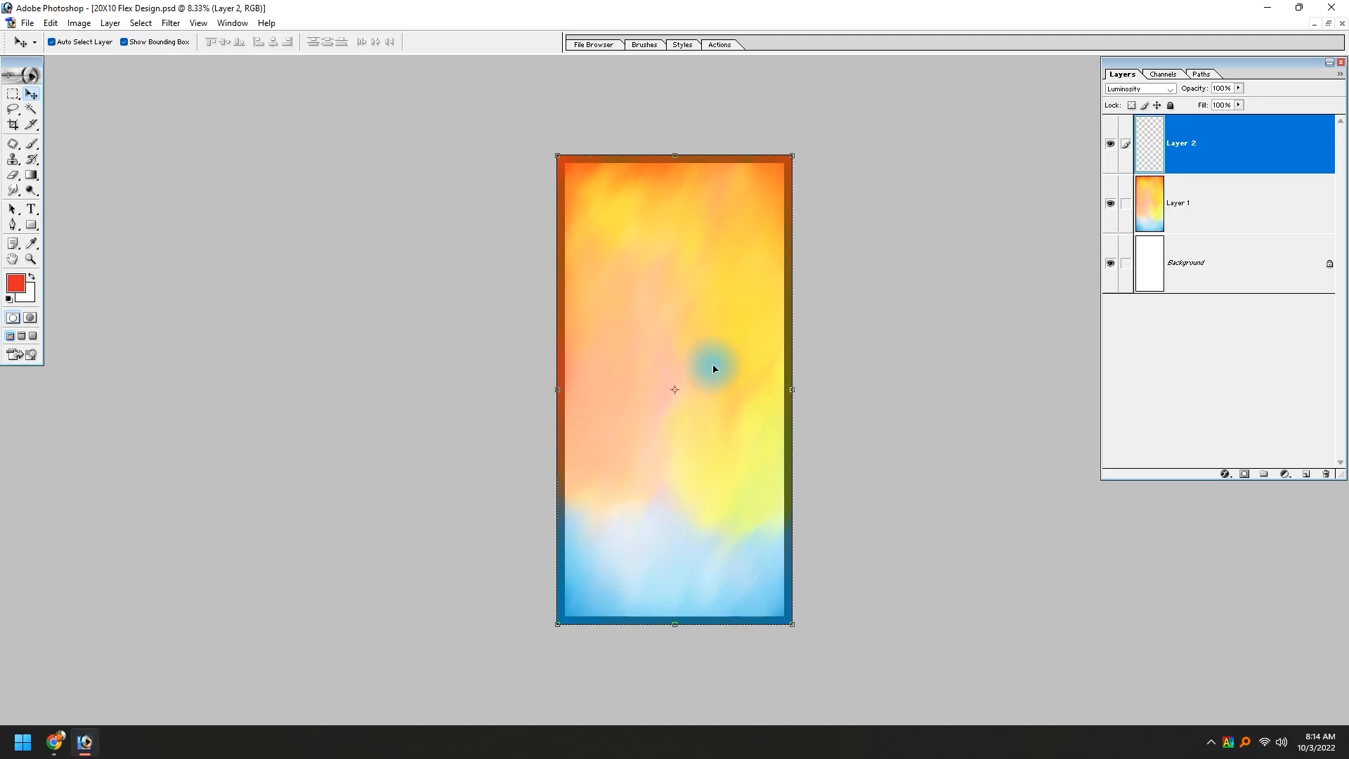
Open Tamil Marriage Title Fonts from the desktop's Editing folder in Photoshop and move its window clear of the banner.
{"action": "key", "text": "alt+Tab"}
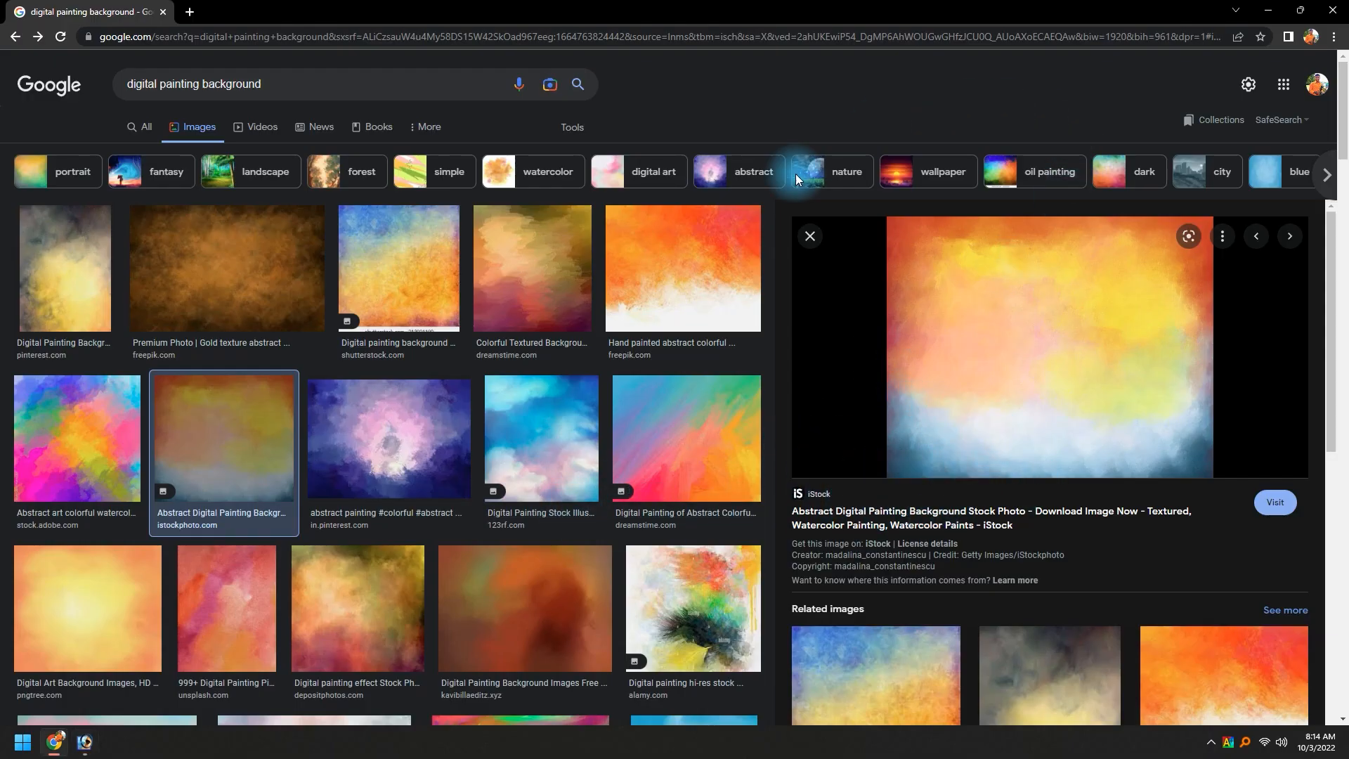
{"action": "key", "text": "alt+Tab"}
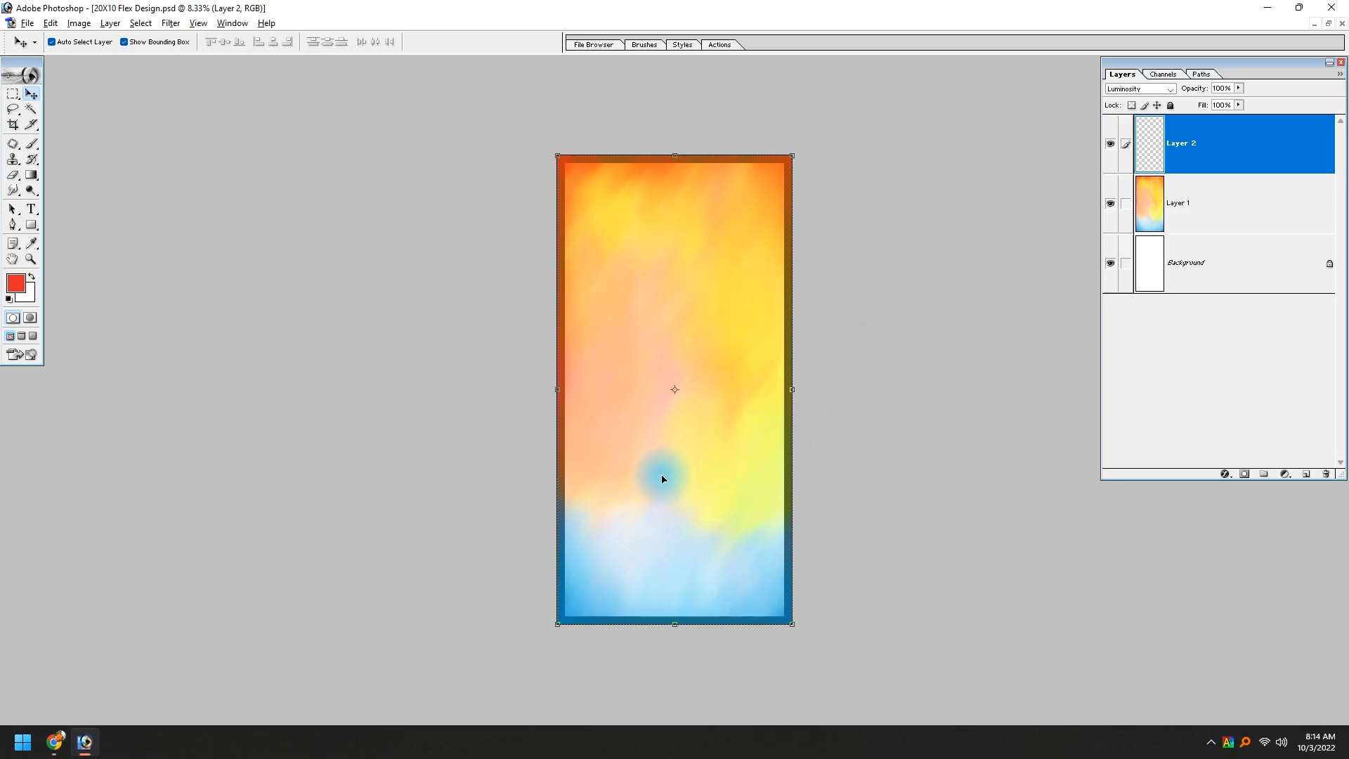
{"action": "key", "text": "Tab"}
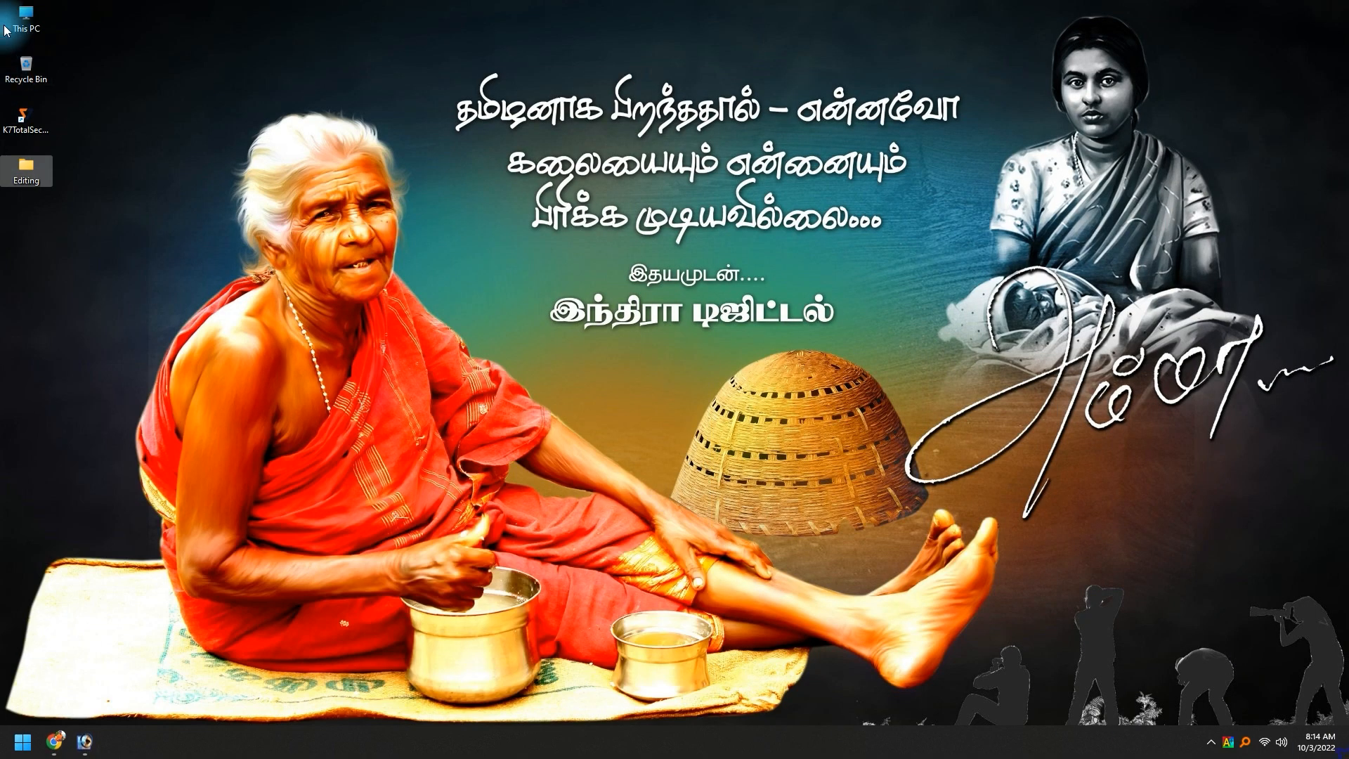
{"action": "double_click", "coordinate": [26, 171]}
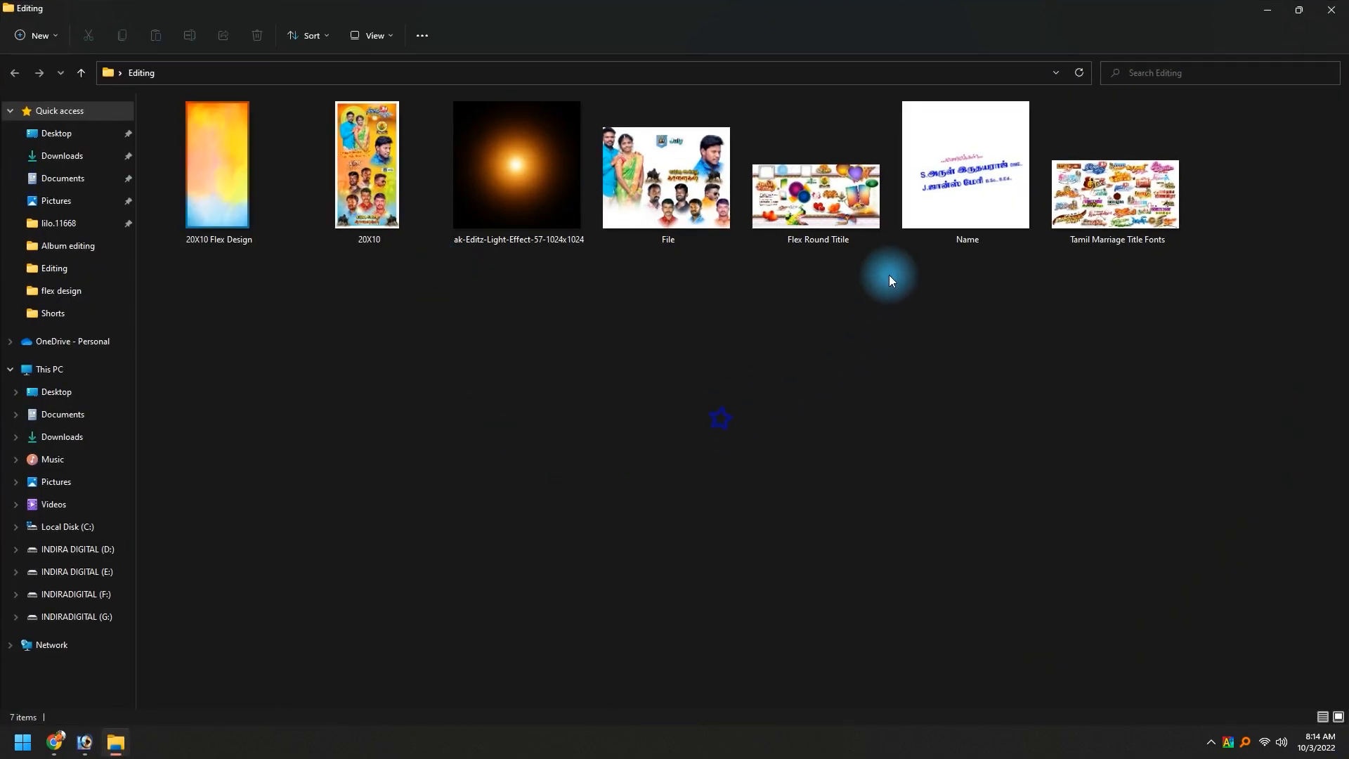
{"action": "left_click", "coordinate": [816, 201]}
{"action": "left_click_drag", "start_coordinate": [1136, 190], "coordinate": [1106, 317]}
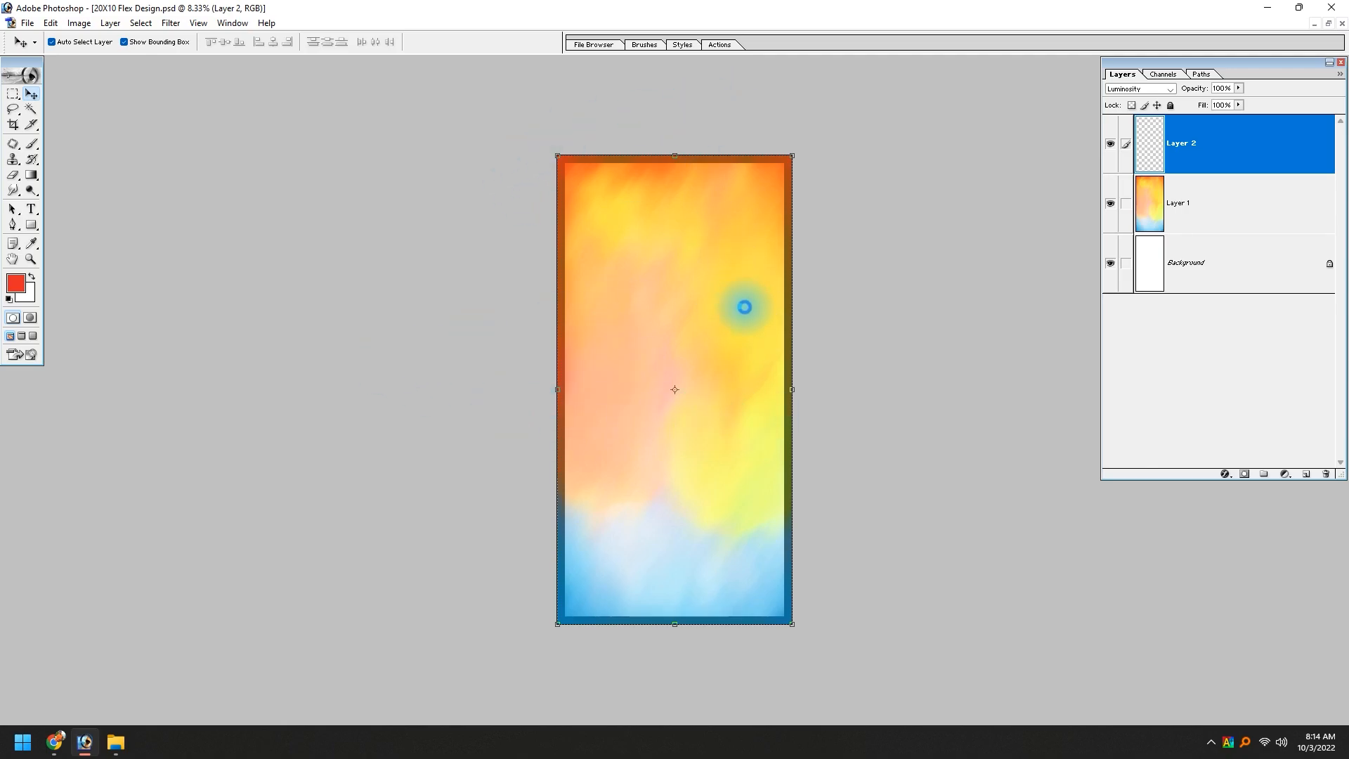
{"action": "key", "text": "Return"}
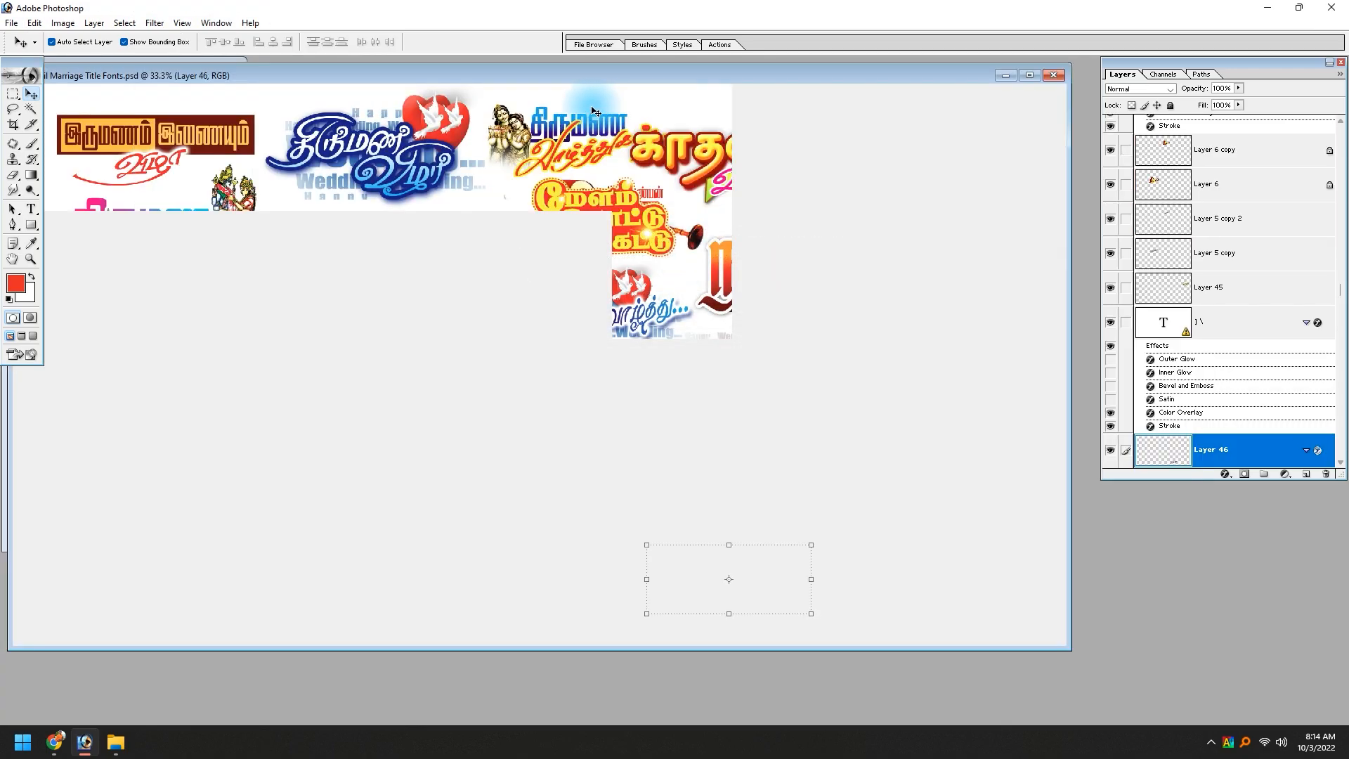
{"action": "mouse_move", "coordinate": [550, 74]}
{"action": "left_mouse_down"}
{"action": "mouse_move", "coordinate": [613, 158]}
{"action": "mouse_move", "coordinate": [584, 225]}
{"action": "mouse_move", "coordinate": [587, 283]}
{"action": "left_mouse_up"}
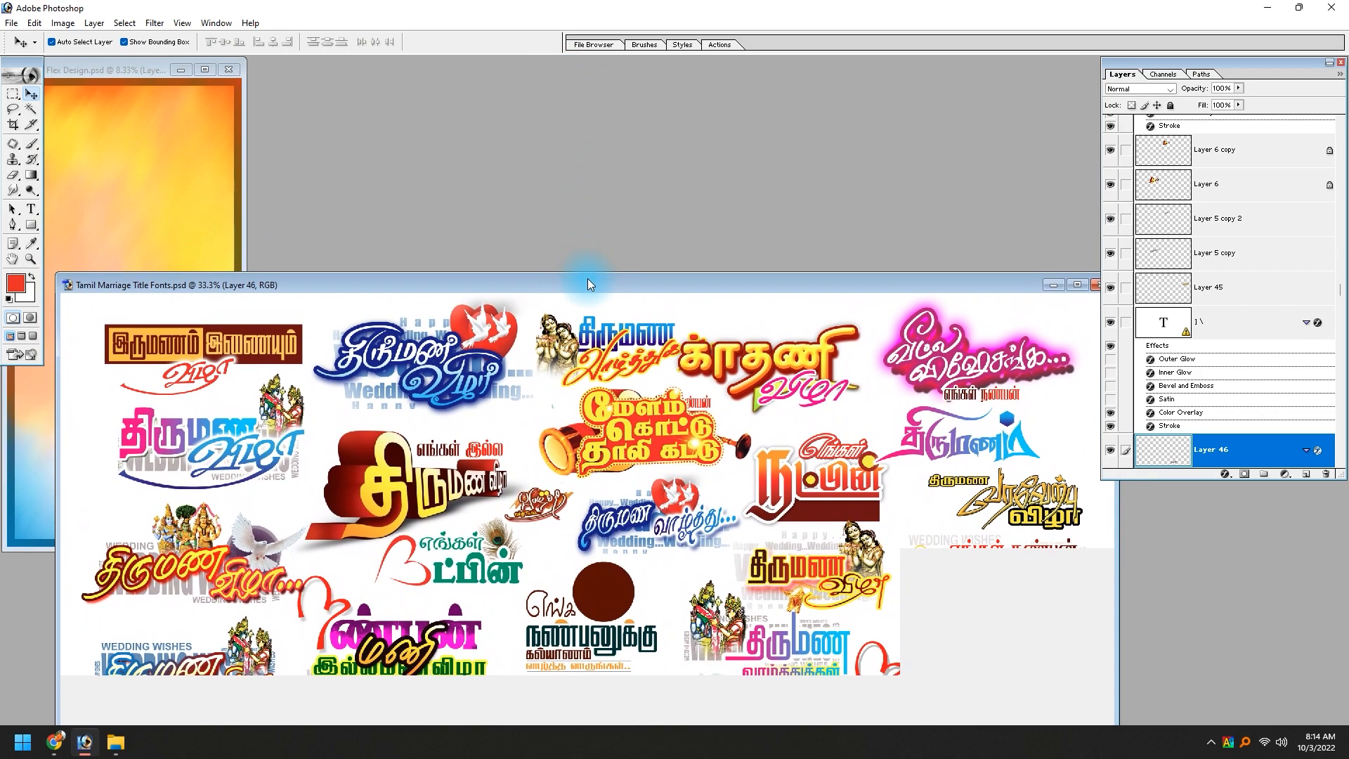
Copy the blue Tamil wedding title with the doves and red heart, including its linked layers, into the flex banner.
{"action": "left_click", "coordinate": [474, 352]}
{"action": "left_click_drag", "start_coordinate": [473, 335], "coordinate": [180, 144]}
{"action": "right_click", "coordinate": [475, 334]}
{"action": "left_click", "coordinate": [204, 70]}
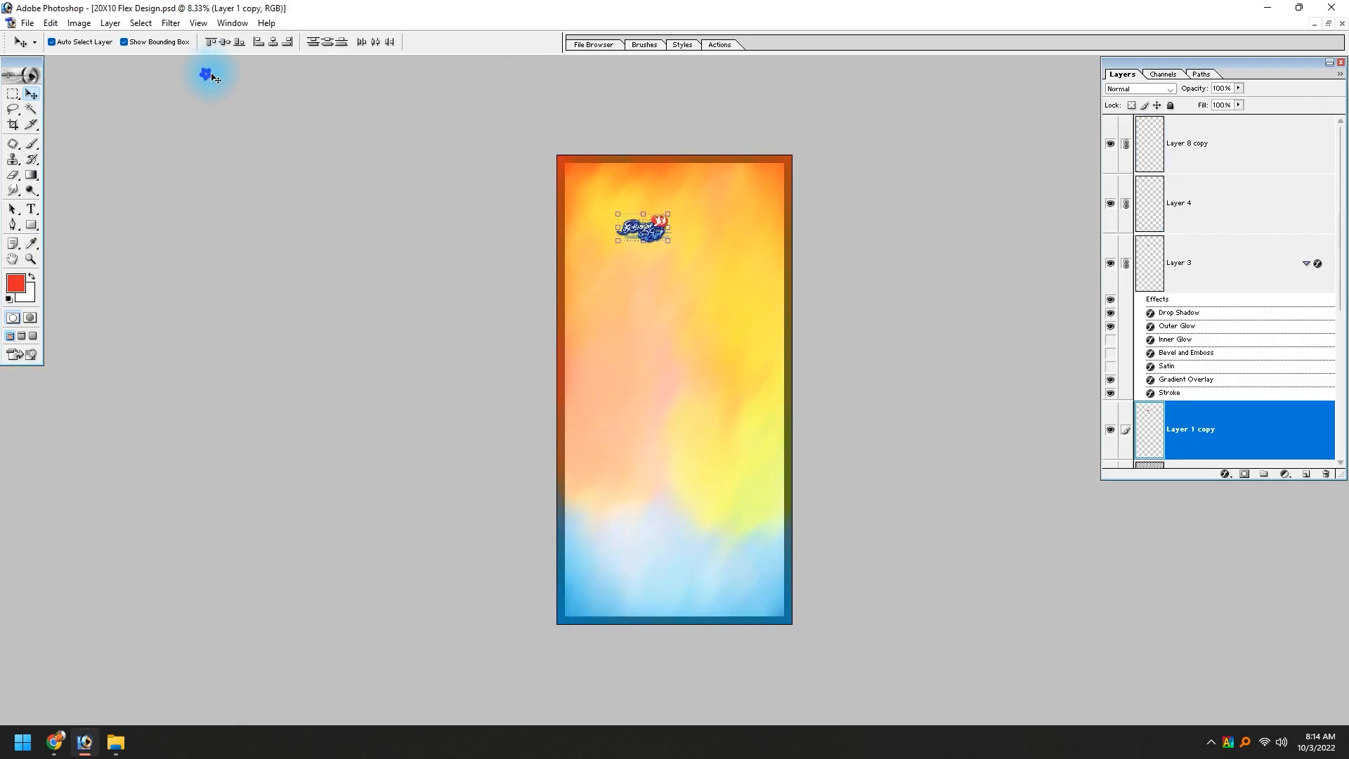
Enlarge the wedding title to about 198%, rotate it about 4.7°, and place it in the banner's upper-right corner.
{"action": "left_click_drag", "start_coordinate": [553, 142], "coordinate": [915, 345]}
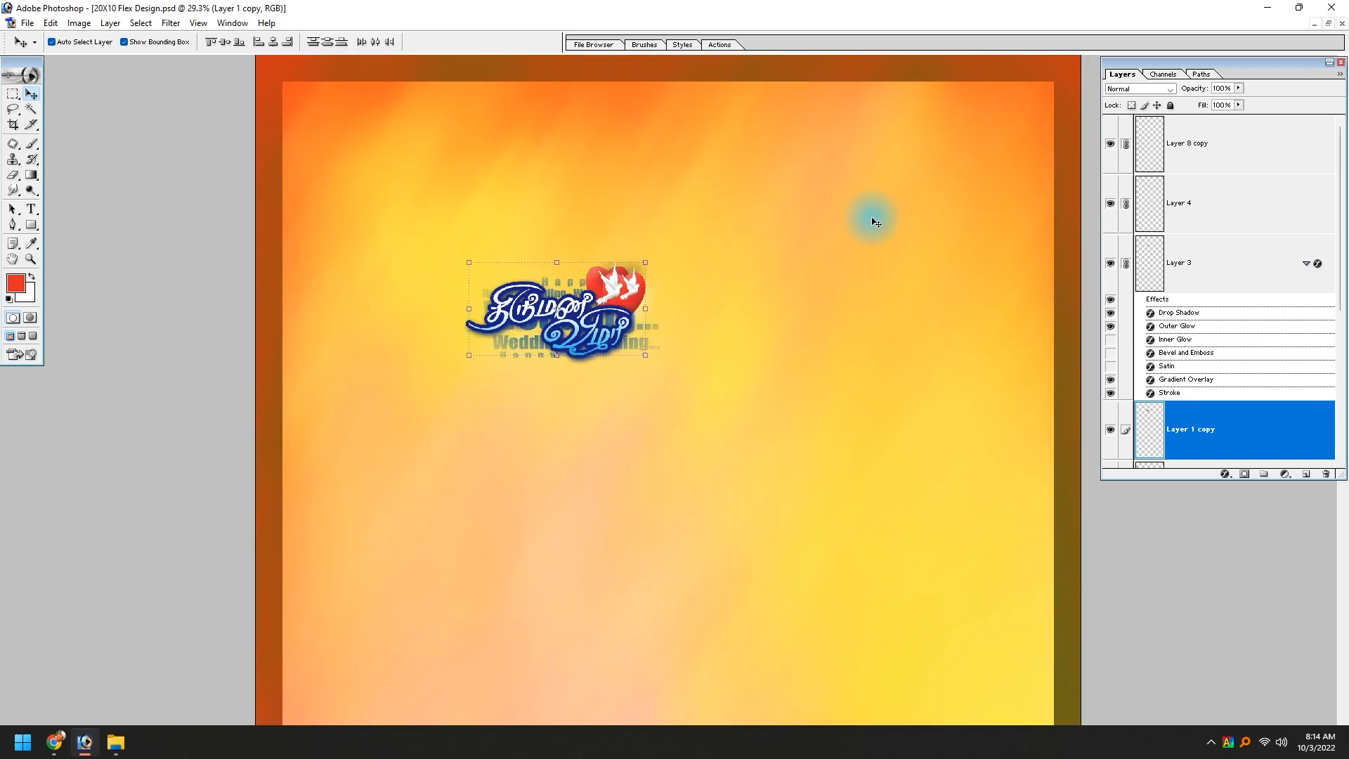
{"action": "left_click_drag", "start_coordinate": [647, 262], "coordinate": [801, 226]}
{"action": "left_click_drag", "start_coordinate": [567, 331], "coordinate": [826, 235]}
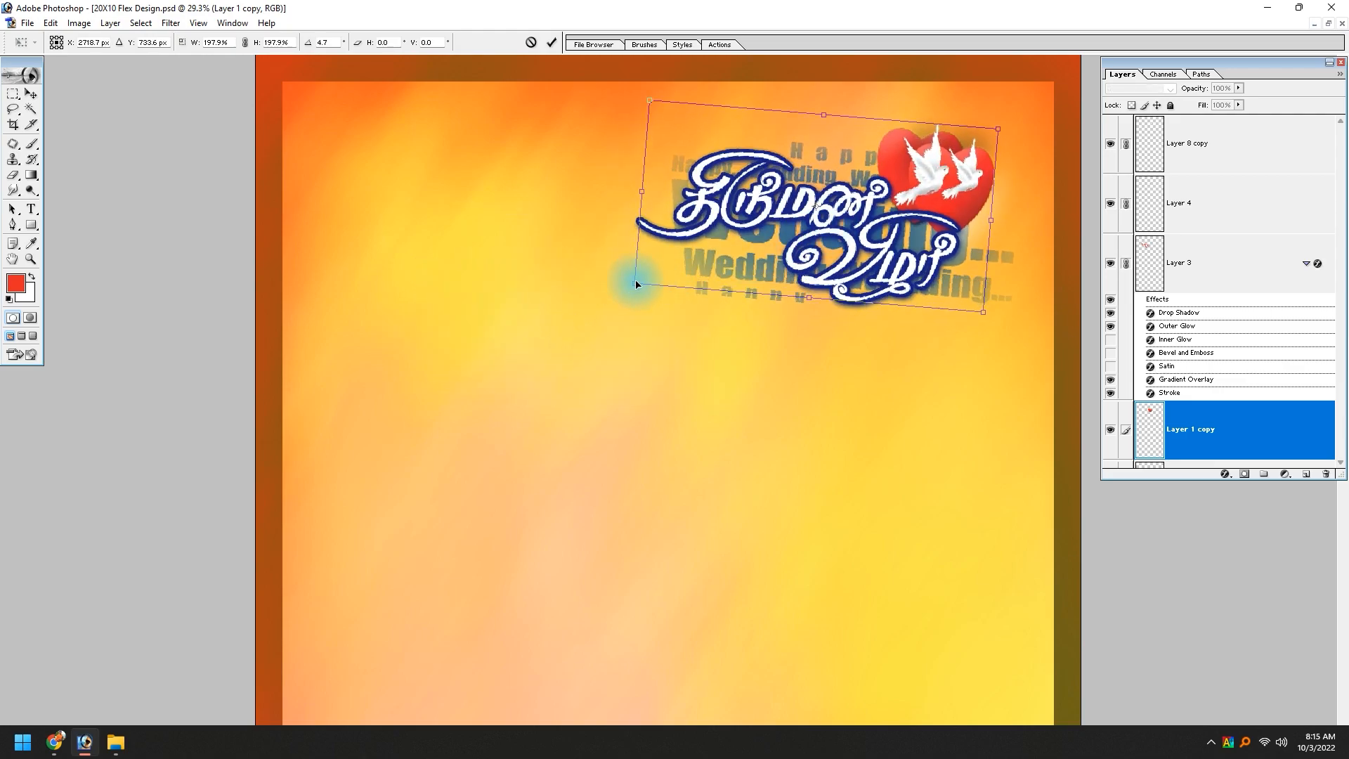
{"action": "key", "text": "Return"}
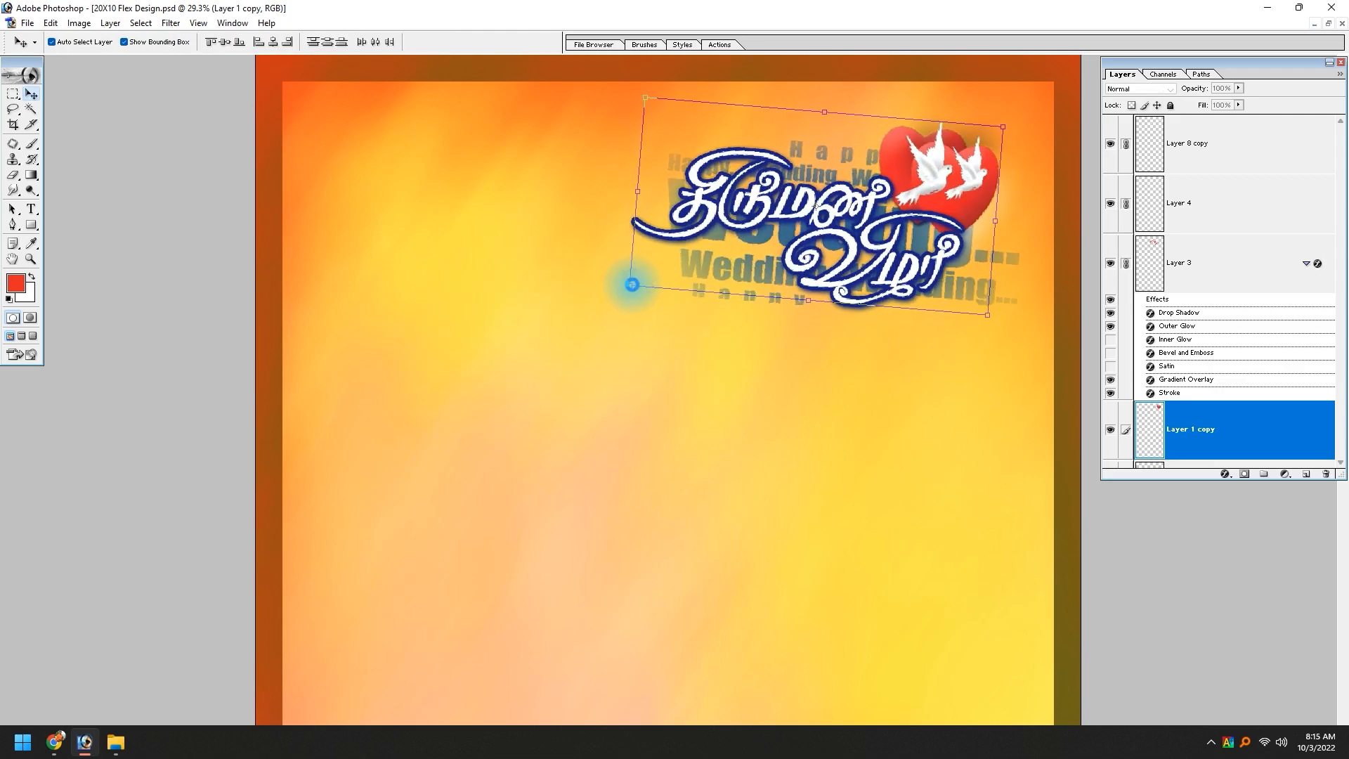
Nudge the wedding title slightly upward and scale it down a little to fit inside the banner's upper-right corner.
{"action": "key", "text": "ctrl+0"}
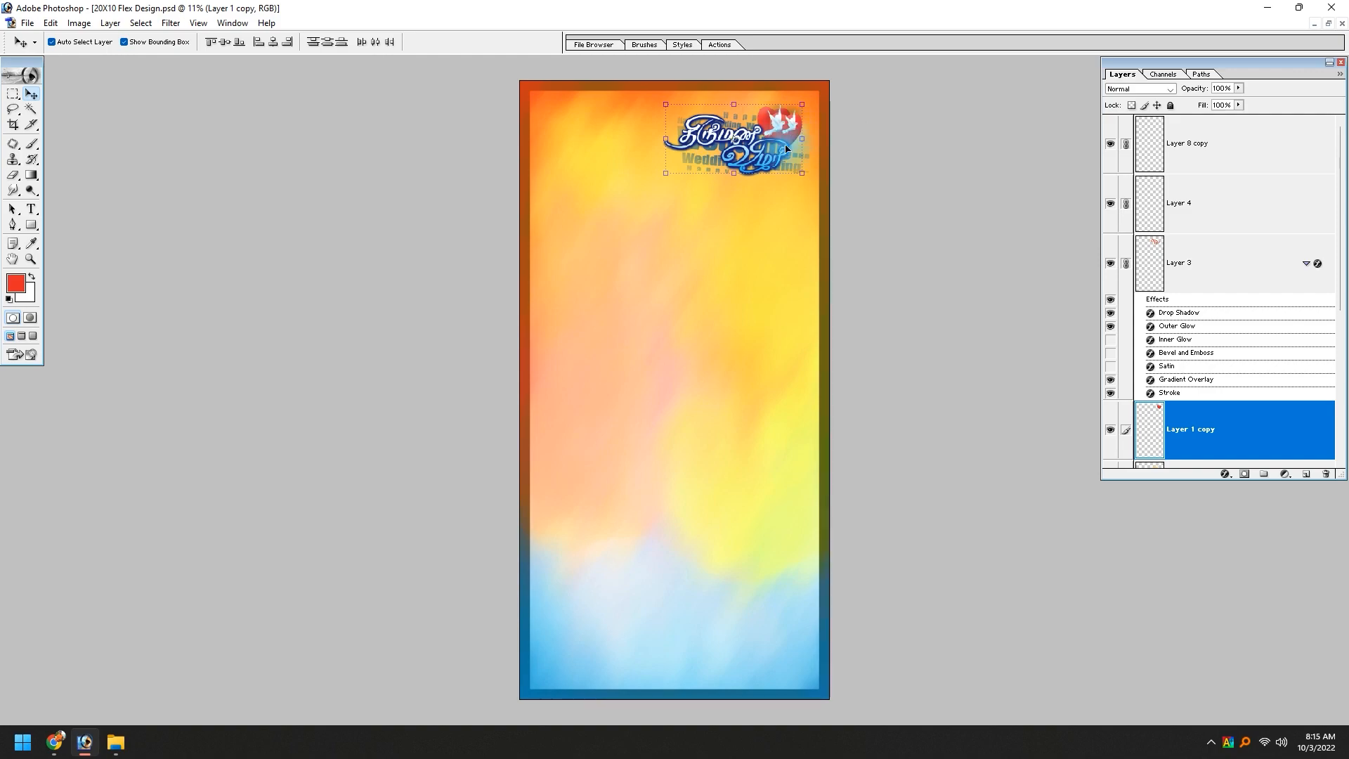
{"action": "left_click_drag", "start_coordinate": [712, 147], "coordinate": [715, 141]}
{"action": "left_click_drag", "start_coordinate": [809, 176], "coordinate": [805, 171]}
{"action": "key", "text": "Return"}
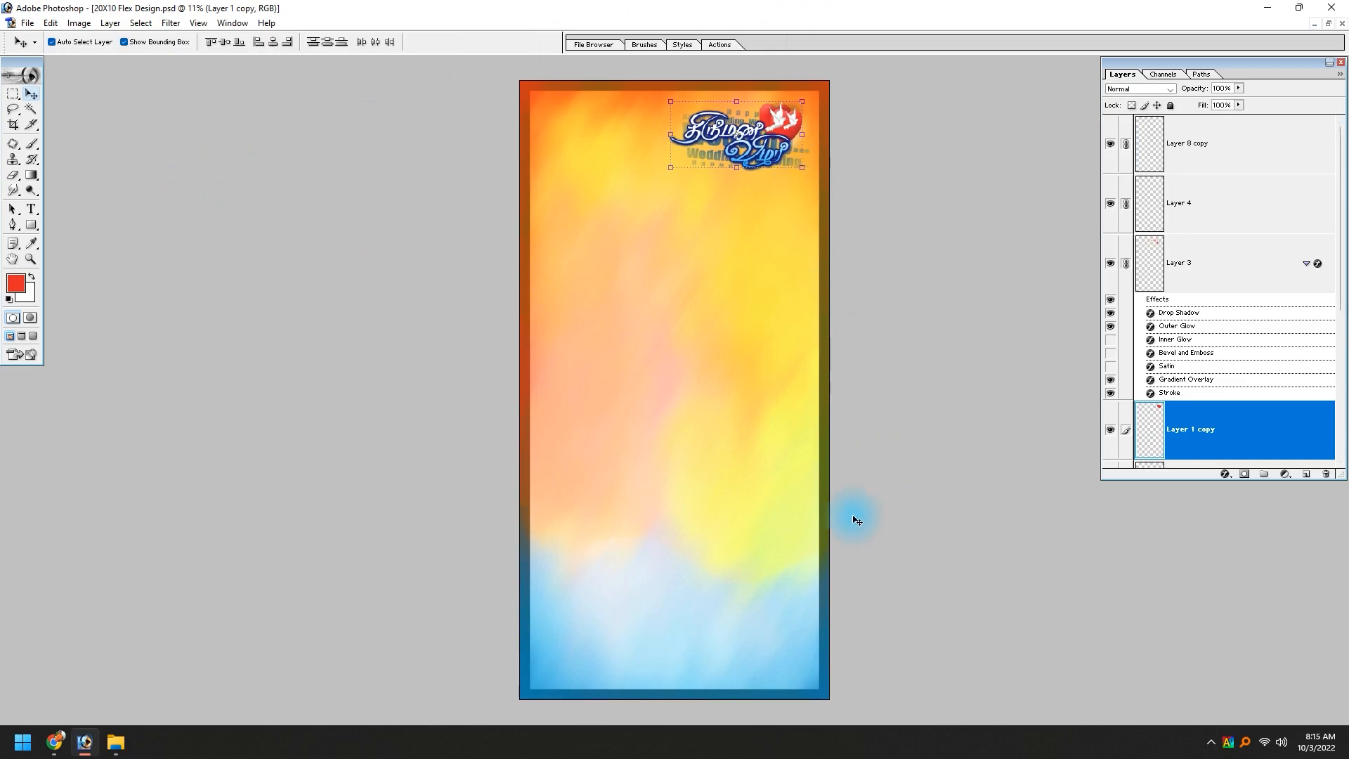
Preview the File image from the Editing folder to check the couple and friends photos it contains.
{"action": "key", "text": "ctrl+Tab"}
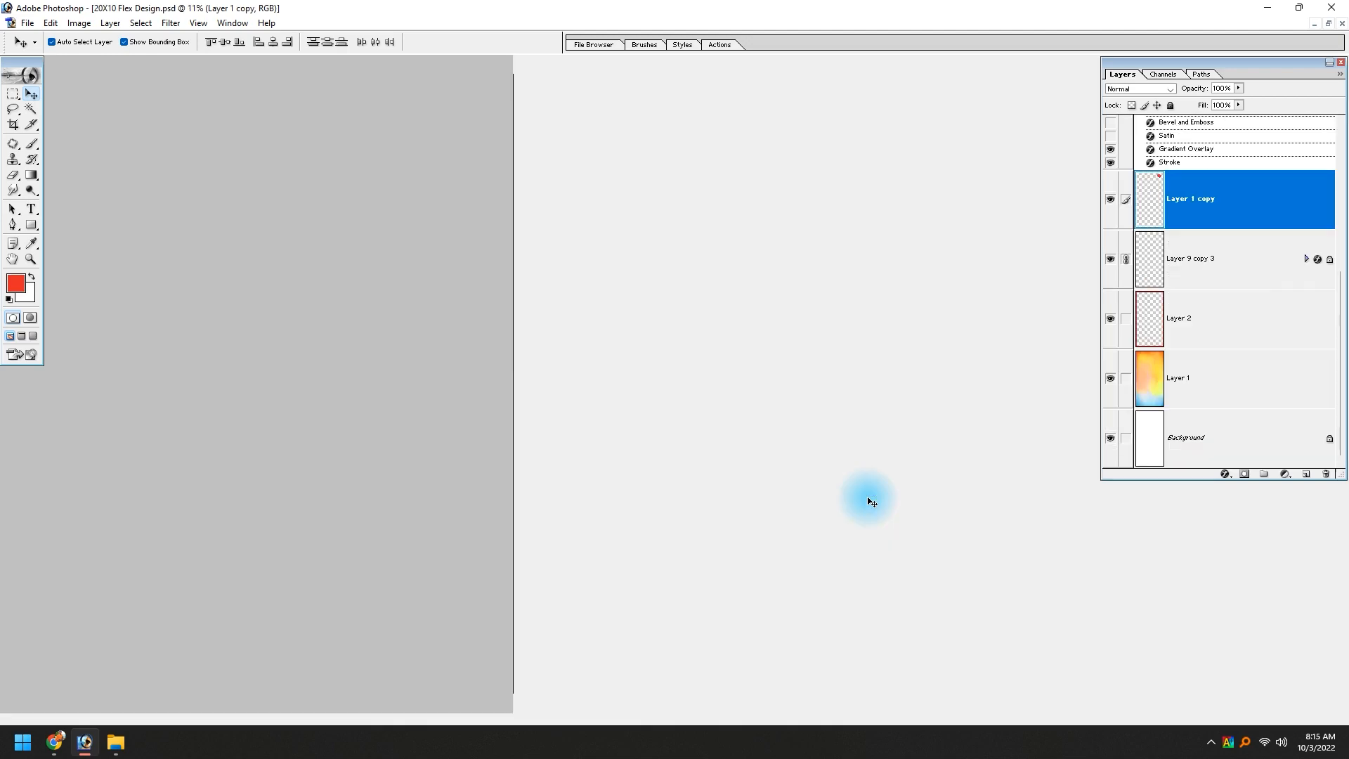
{"action": "key", "text": "alt+Tab"}
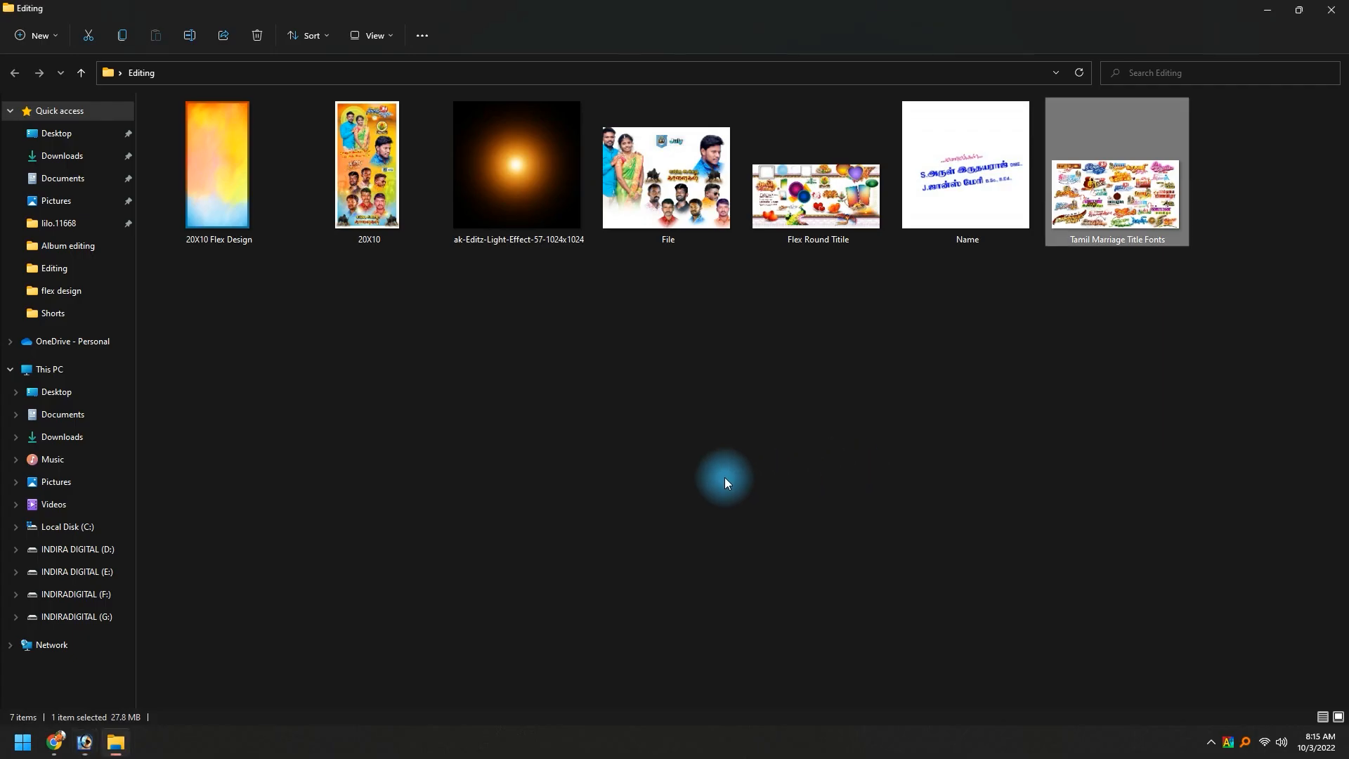
{"action": "left_click", "coordinate": [723, 478]}
{"action": "left_click", "coordinate": [673, 189]}
{"action": "double_click", "coordinate": [697, 225]}
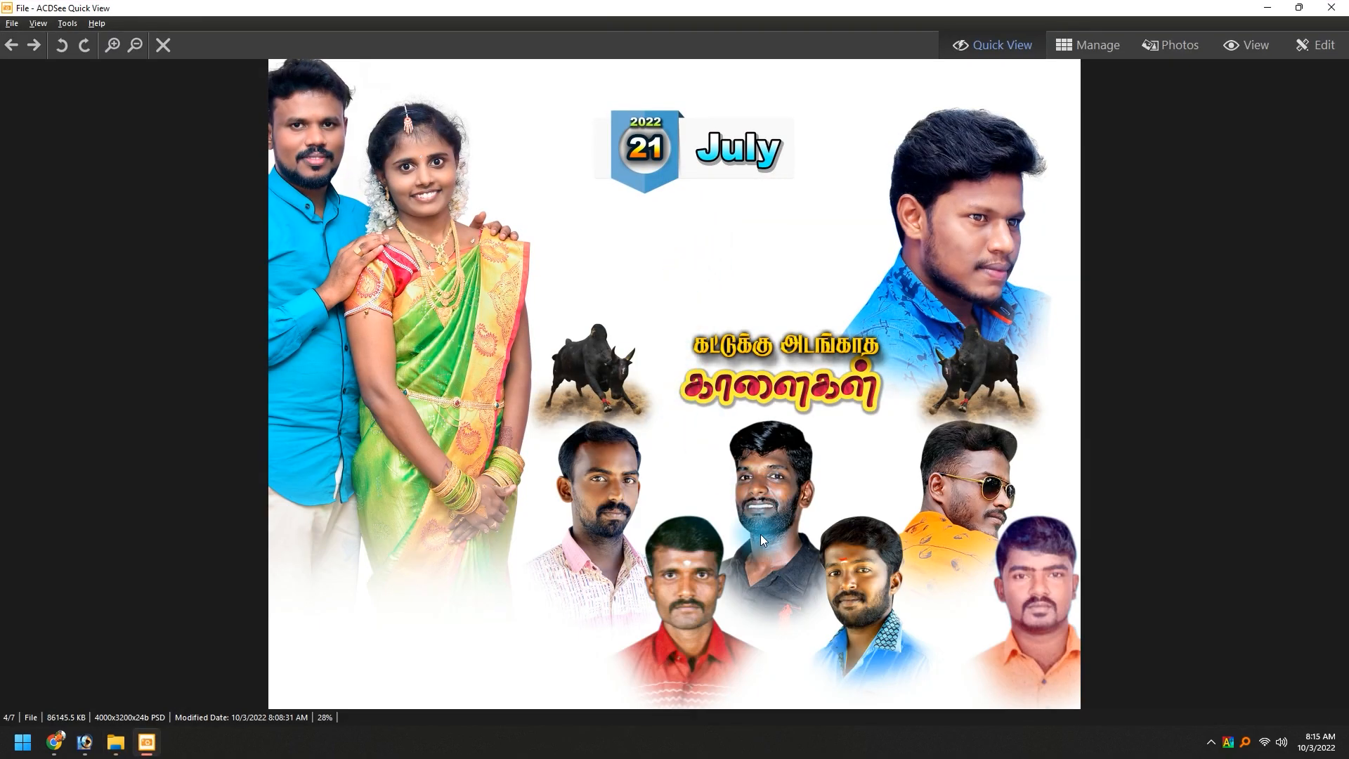
{"action": "left_click", "coordinate": [1332, 8]}
Open Flex Round Titile from the Editing folder in Photoshop and move its window below the banner.
{"action": "left_click", "coordinate": [670, 401]}
{"action": "left_click_drag", "start_coordinate": [773, 165], "coordinate": [802, 335]}
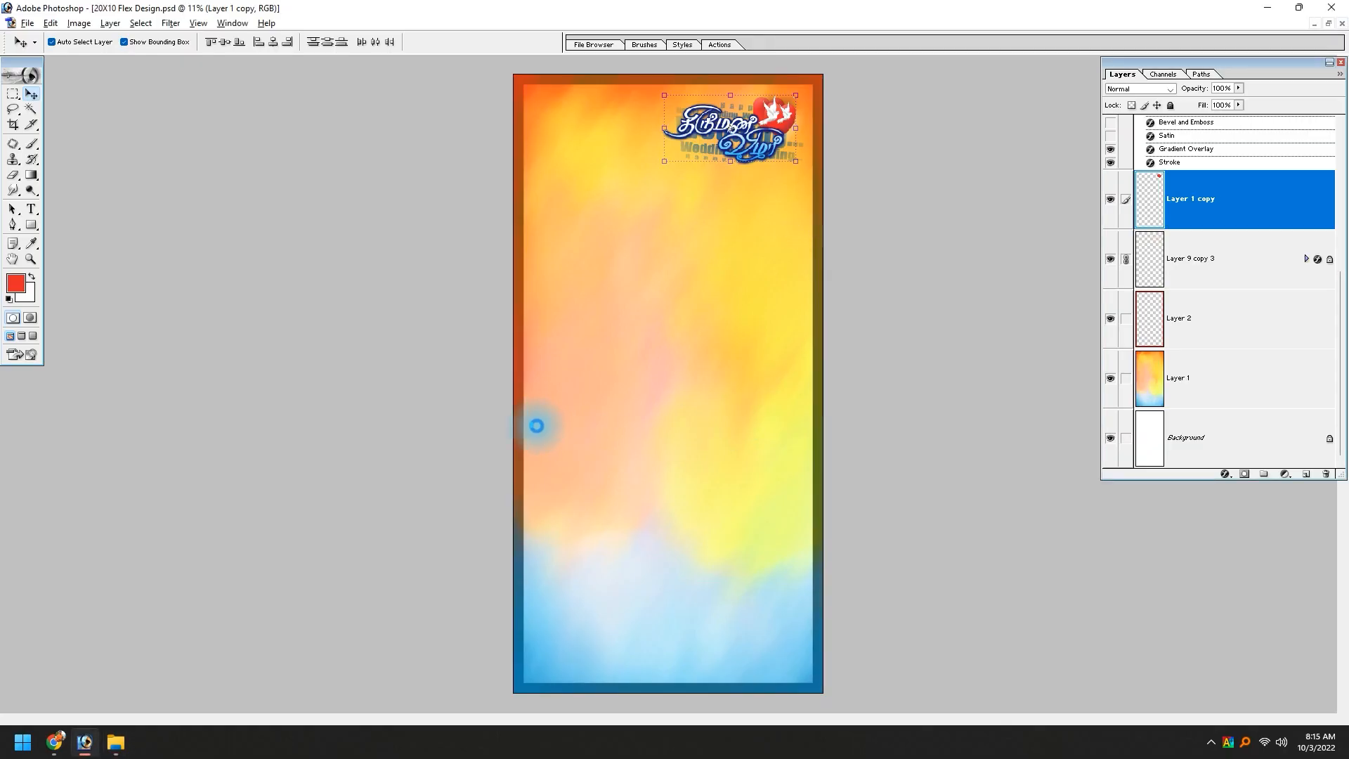
{"action": "key", "text": "Return"}
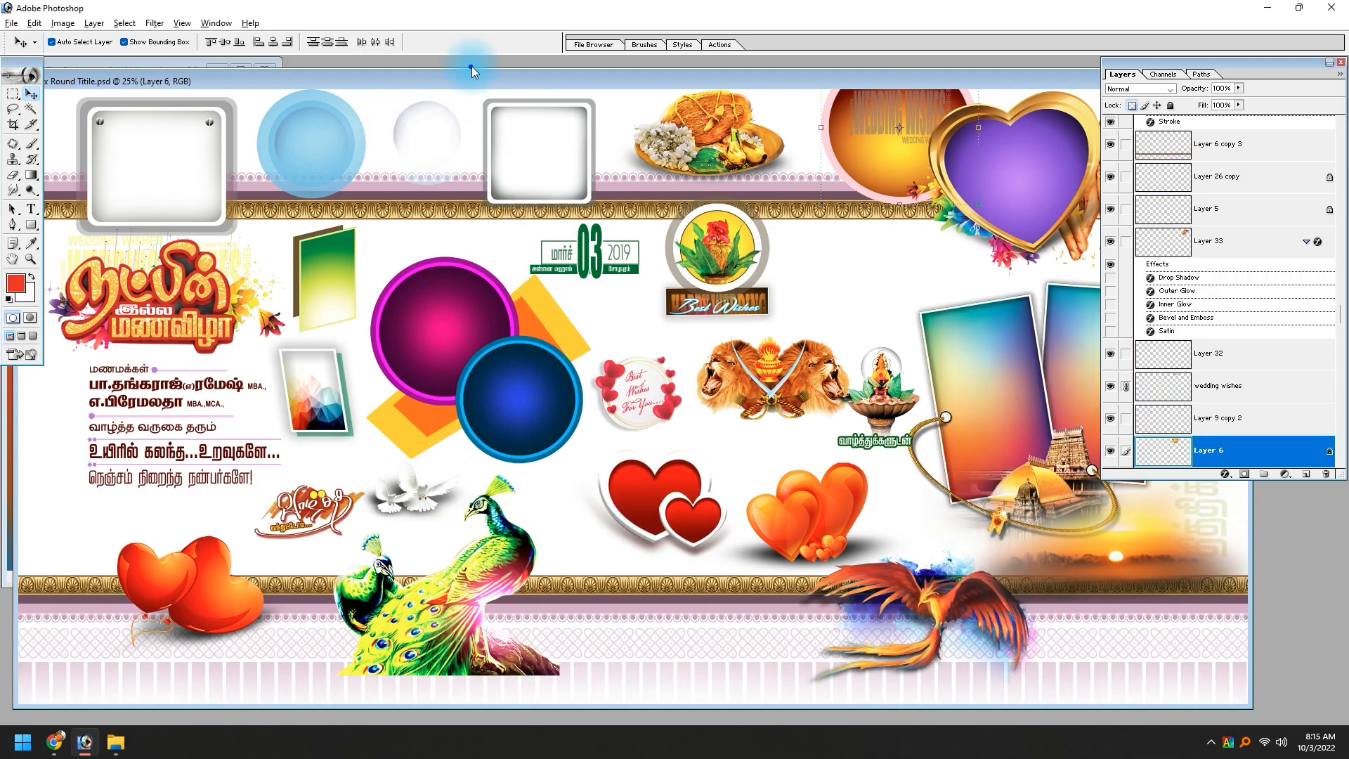
{"action": "left_click_drag", "start_coordinate": [490, 87], "coordinate": [244, 413]}
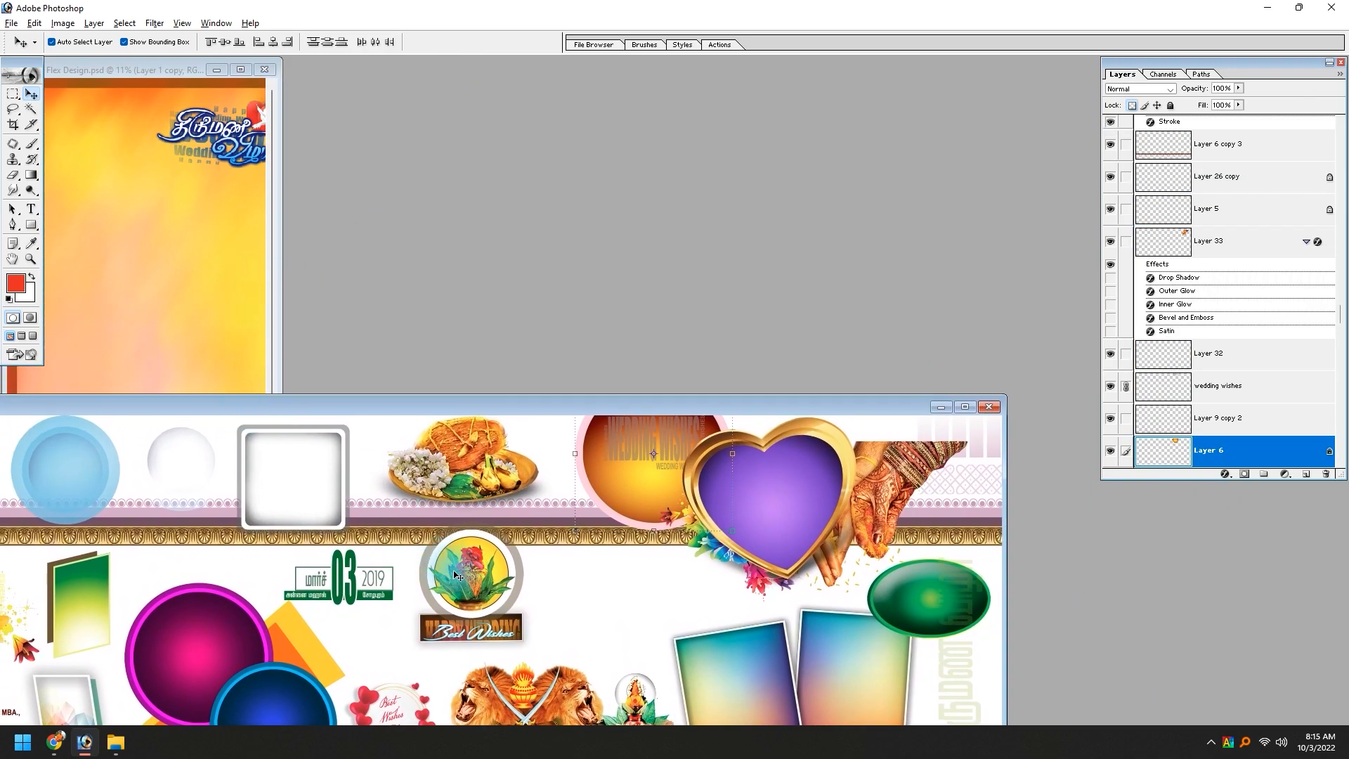
Copy the round Best Wishes emblem into the banner and scale it down slightly beneath the wedding title.
{"action": "left_click", "coordinate": [214, 206]}
{"action": "key", "text": "f"}
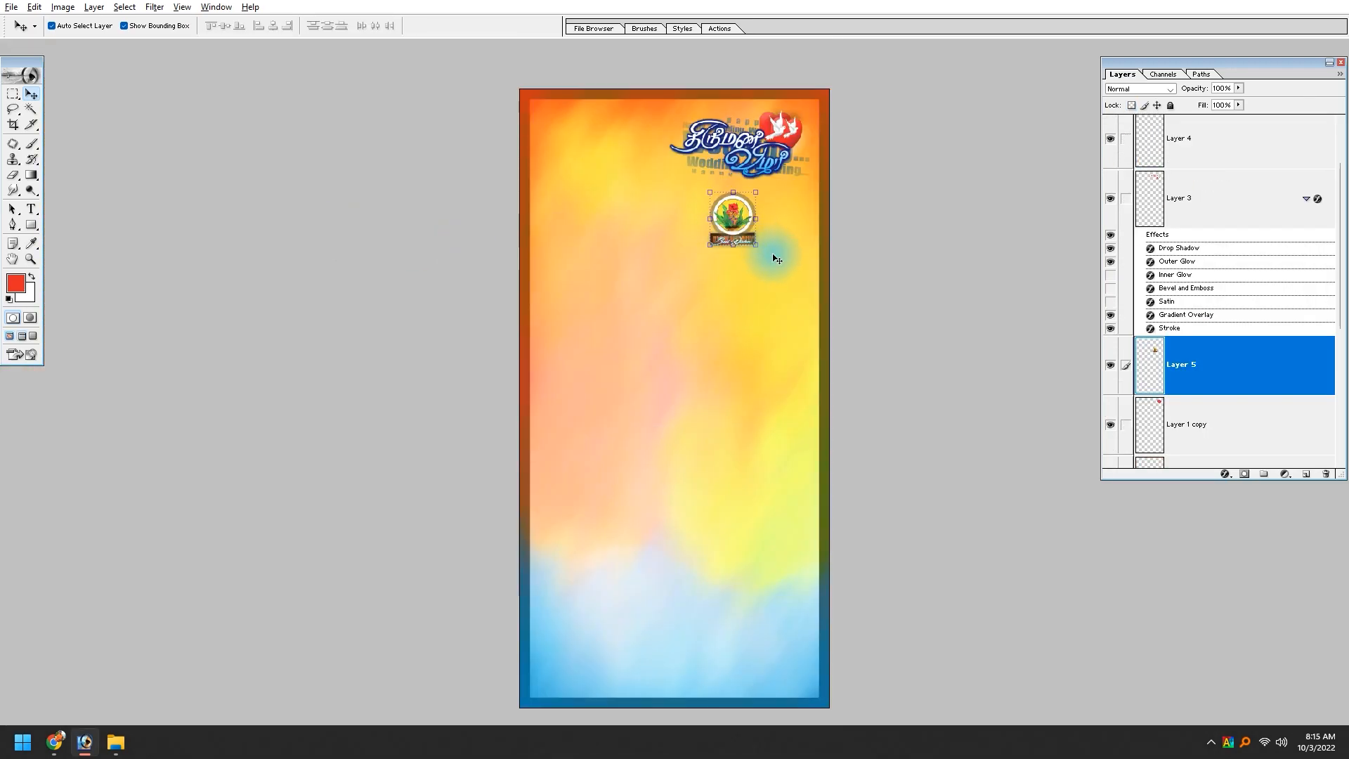
{"action": "mouse_move", "coordinate": [757, 249]}
{"action": "left_mouse_down"}
{"action": "mouse_move", "coordinate": [765, 258]}
{"action": "mouse_move", "coordinate": [747, 230]}
{"action": "left_mouse_up"}
{"action": "key", "text": "Return"}
Copy the translucent blue circle from Flex Round Titile into the banner, placing it near the upper-left corner.
{"action": "key", "text": "f"}
{"action": "key", "text": "f"}
{"action": "left_click_drag", "start_coordinate": [738, 410], "coordinate": [974, 314]}
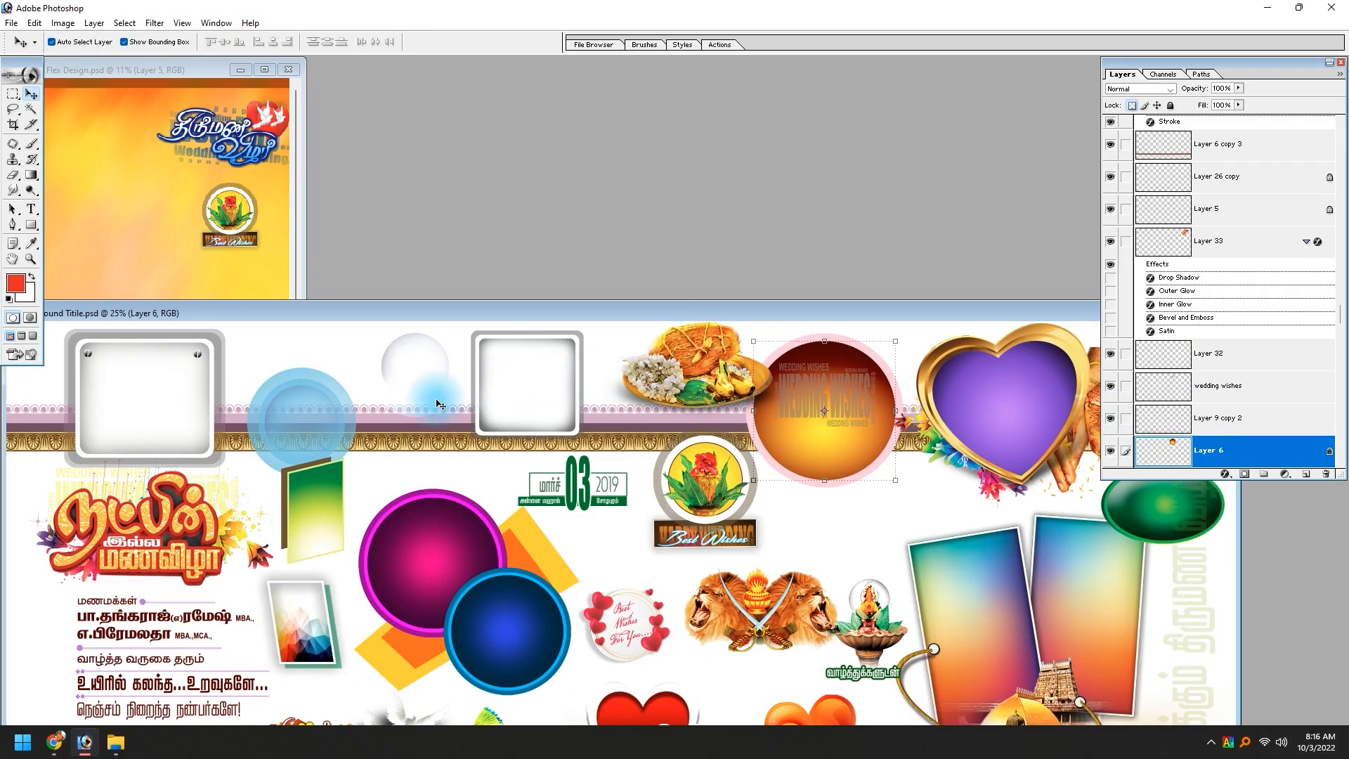
{"action": "left_click", "coordinate": [319, 403]}
{"action": "left_click_drag", "start_coordinate": [319, 402], "coordinate": [151, 169]}
{"action": "key", "text": "f"}
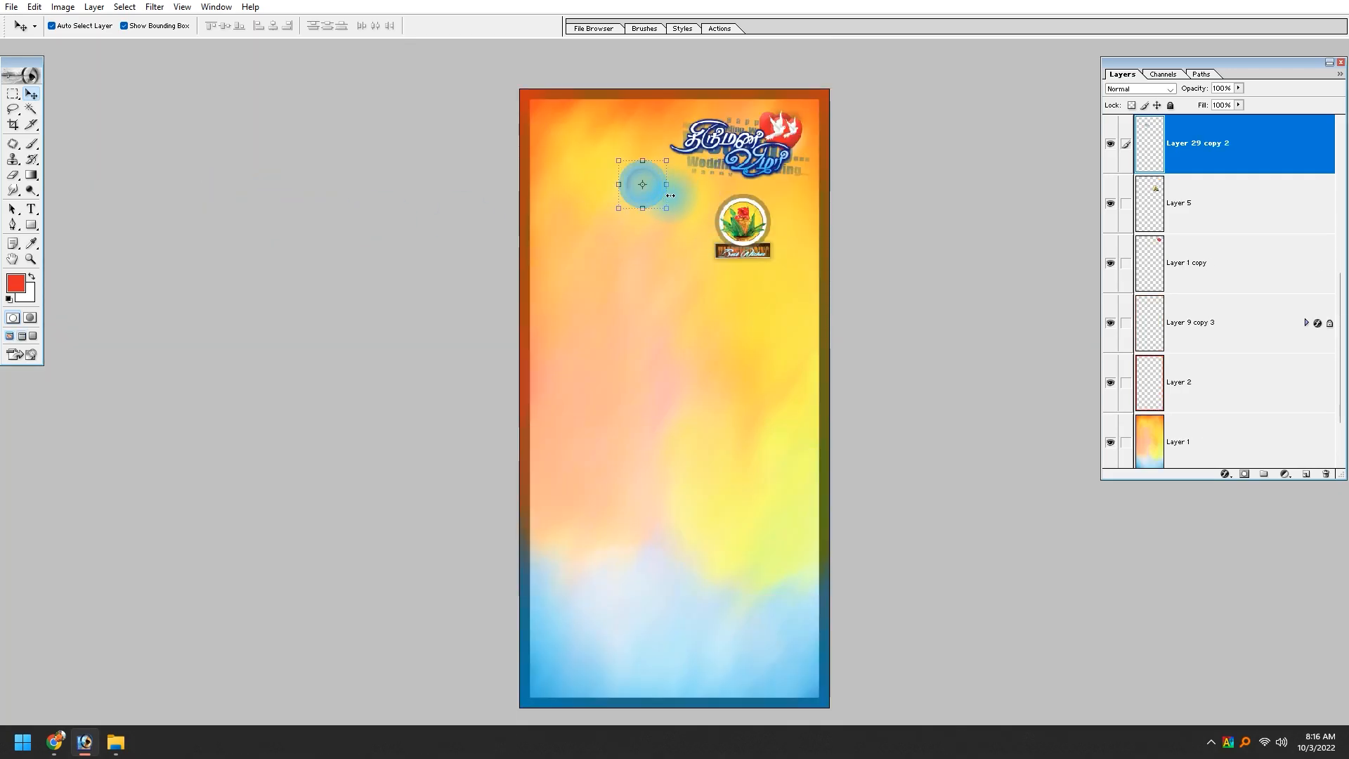
Enlarge the blue circle to about 201% in the banner's upper-left corner and close Flex Round Titile without saving.
{"action": "left_click_drag", "start_coordinate": [670, 210], "coordinate": [626, 175]}
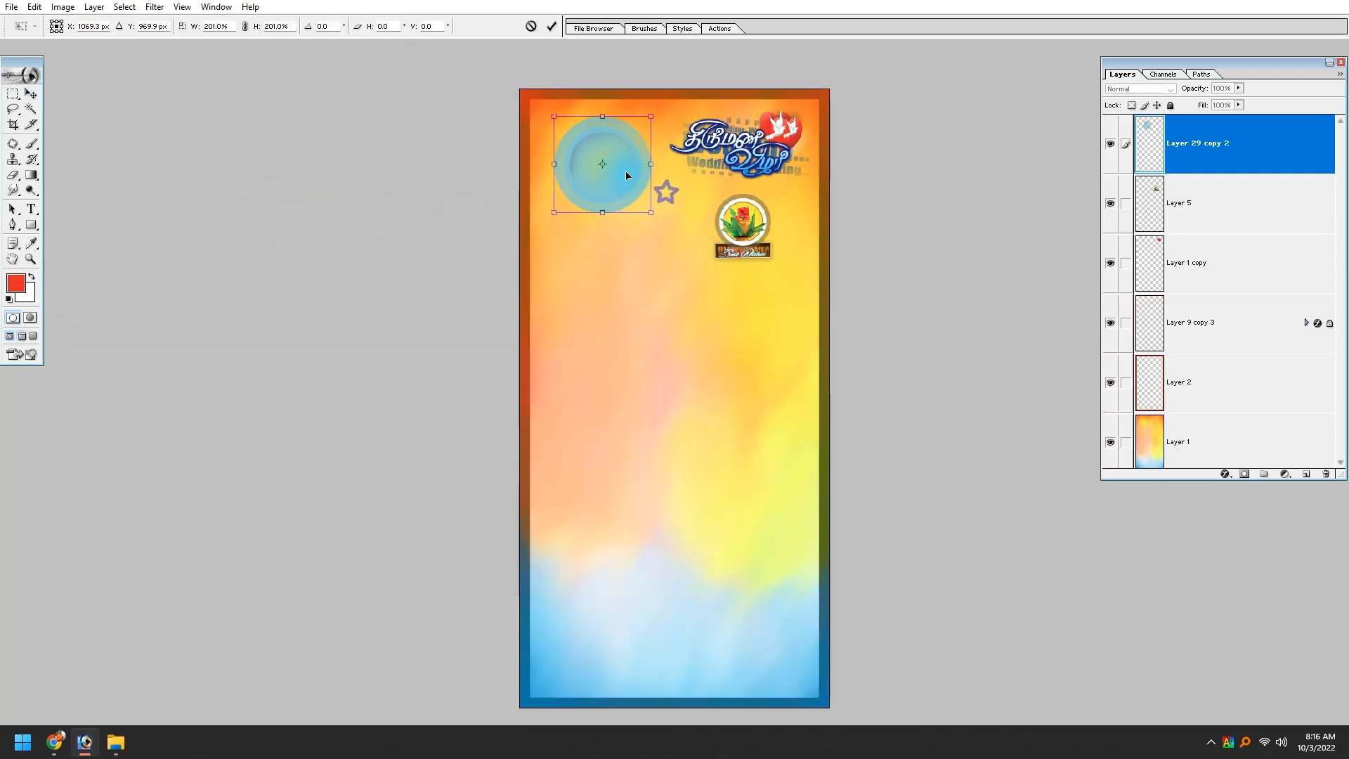
{"action": "key", "text": "ctrl+Tab"}
{"action": "key", "text": "ctrl+w"}
{"action": "key", "text": "n"}
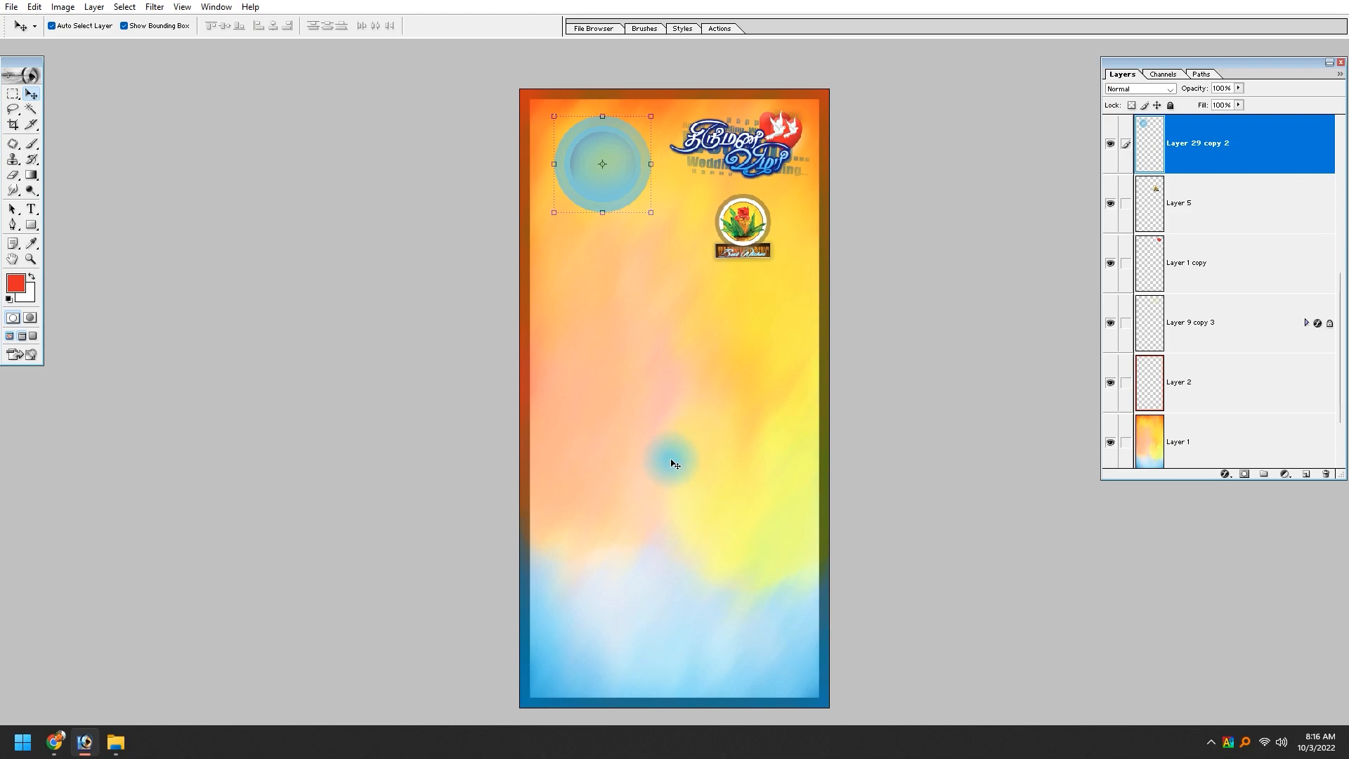
Raise the saturation of the painted background layer, Layer 1, to +21 with Hue/Saturation.
{"action": "right_click", "coordinate": [677, 521]}
{"action": "left_click", "coordinate": [706, 532]}
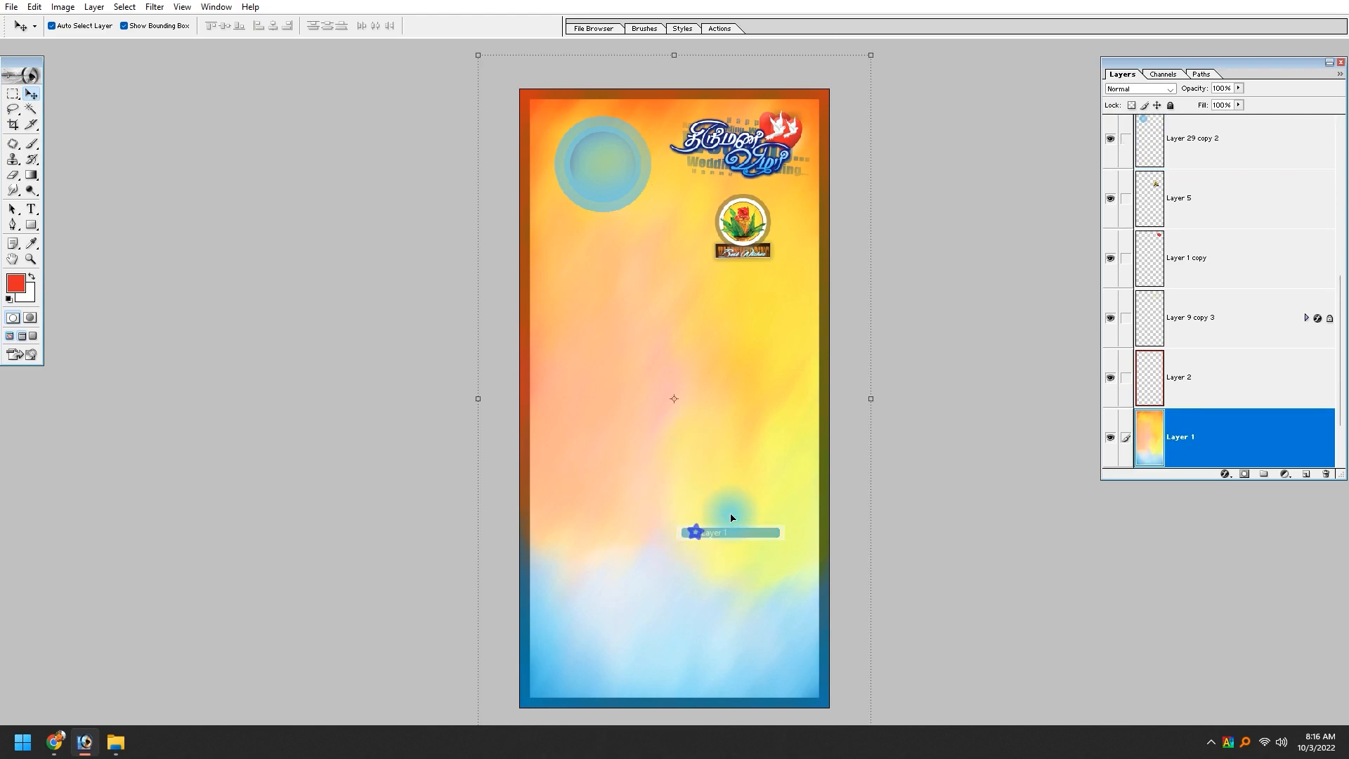
{"action": "left_click_drag", "start_coordinate": [731, 518], "coordinate": [706, 484]}
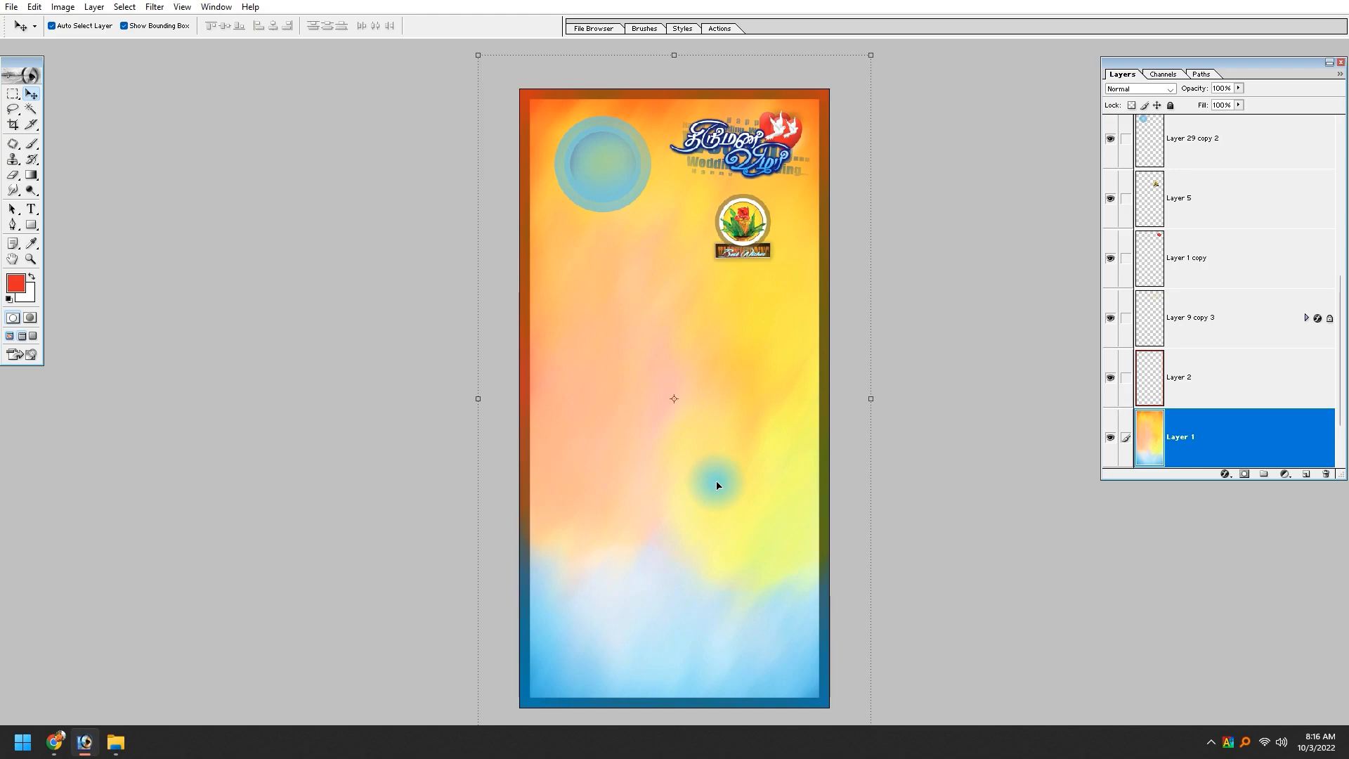
{"action": "key", "text": "ctrl+u"}
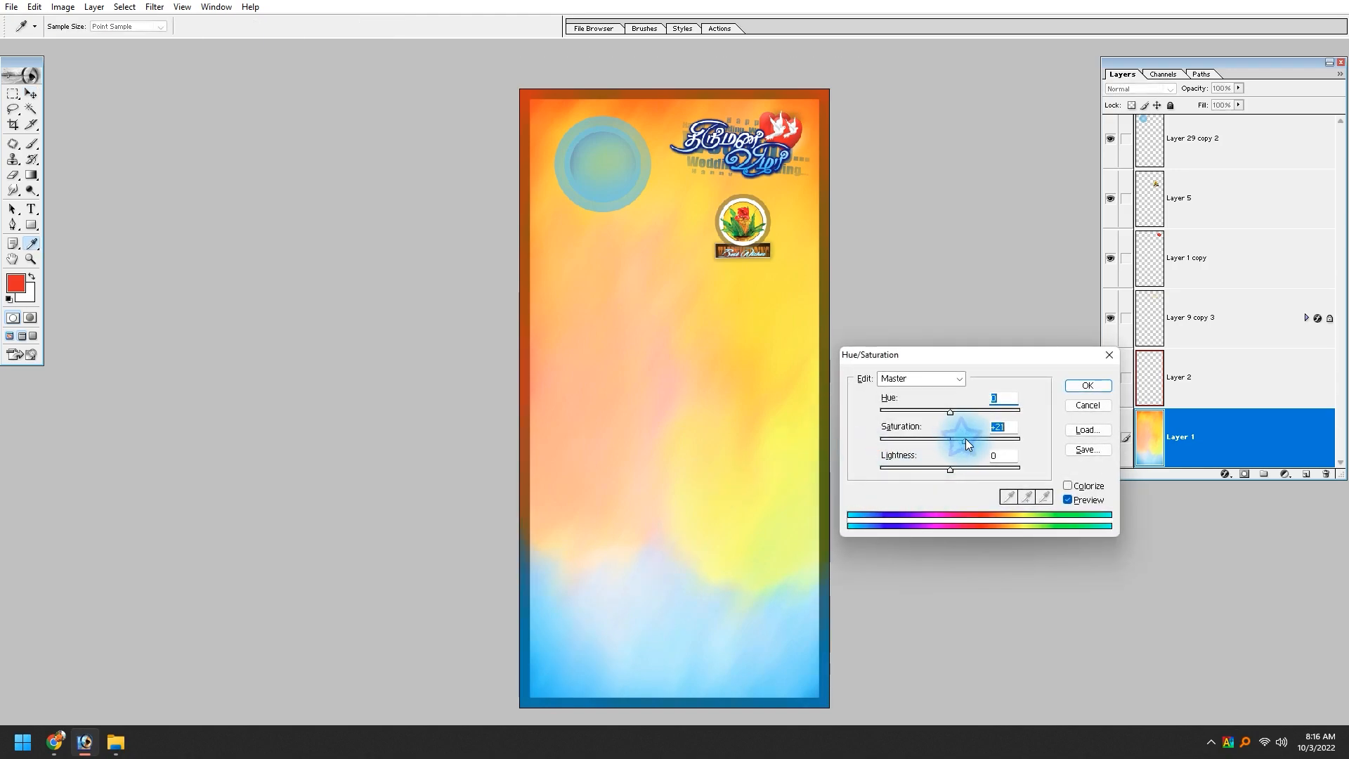
{"action": "key", "text": "Return"}
{"action": "scroll", "coordinate": [1215, 379], "scroll_direction": "down", "scroll_amount": 2}
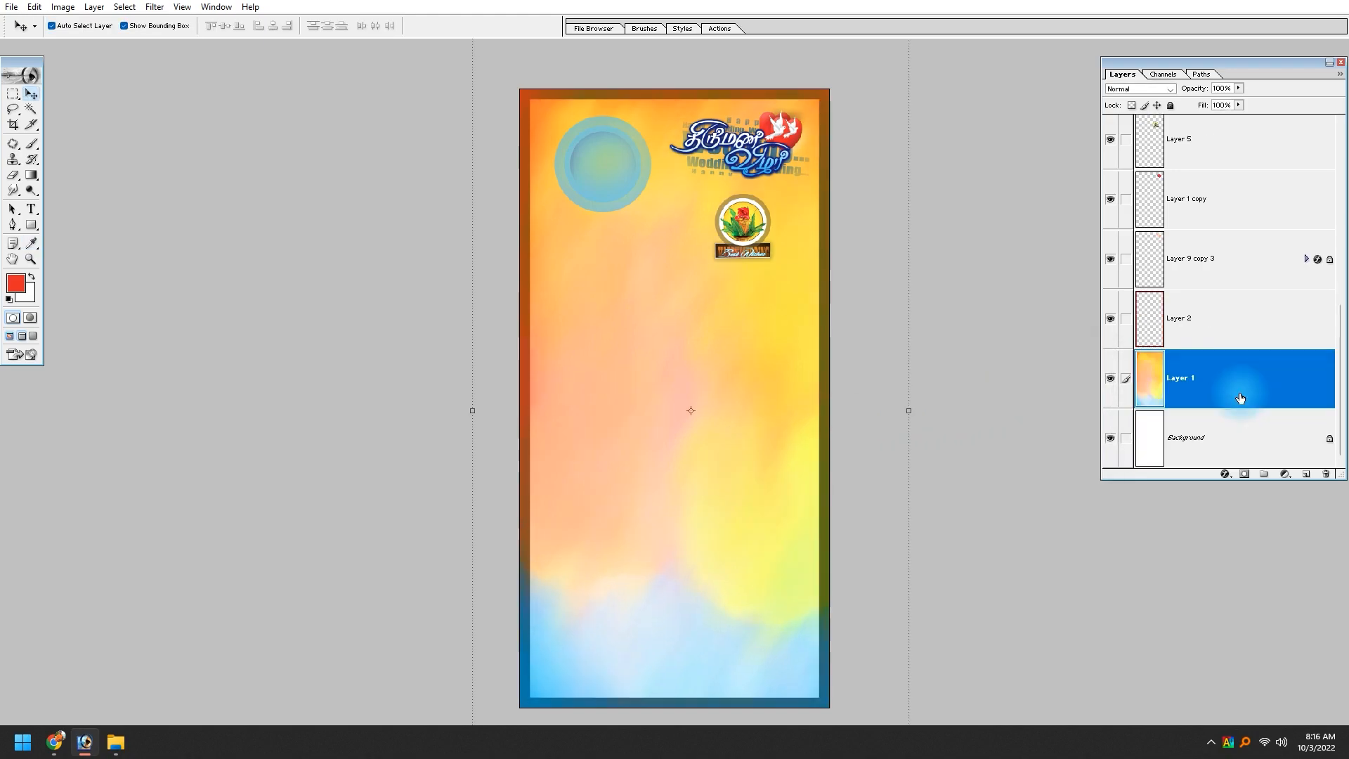
{"action": "key", "text": "ctrl+z"}
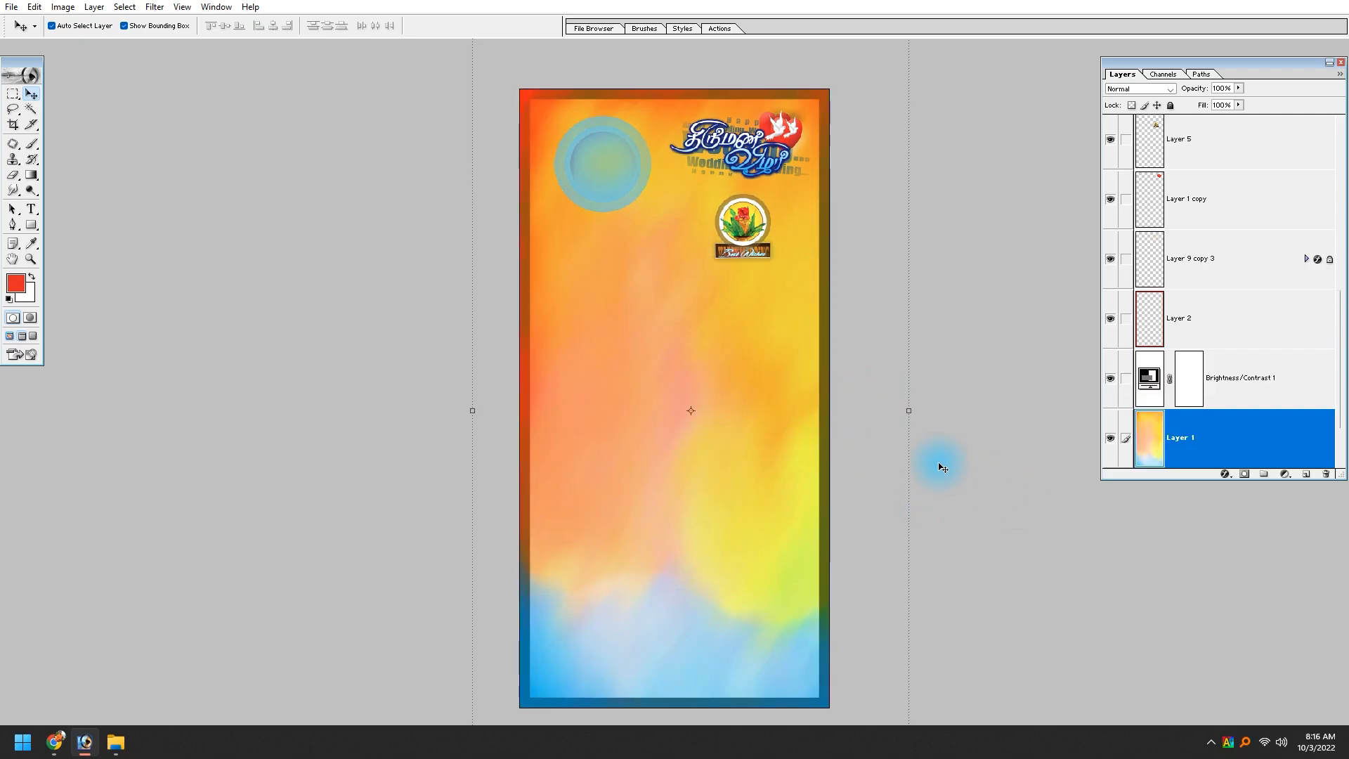
{"action": "left_click", "coordinate": [1279, 395]}
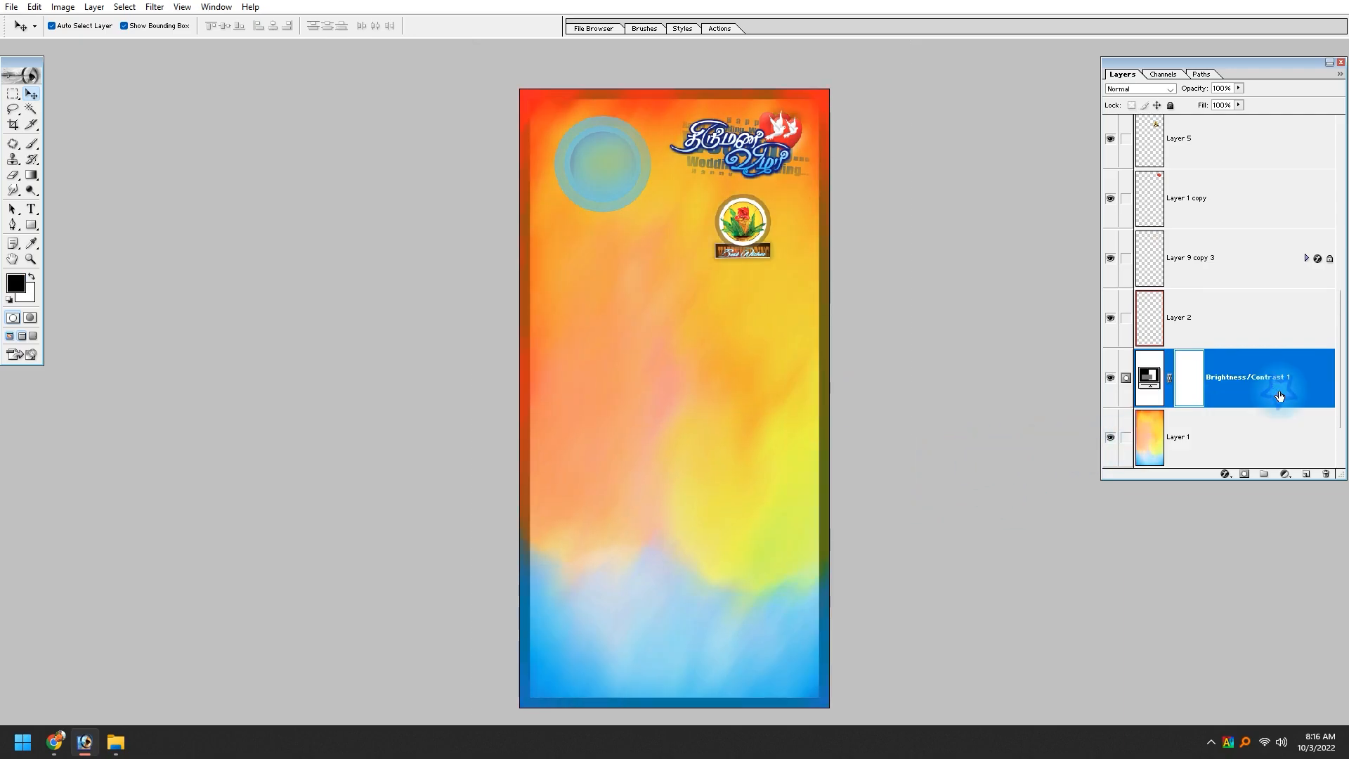
{"action": "key", "text": "alt+l"}
{"action": "key", "text": "l"}
{"action": "key", "text": "l"}
Add a Levels adjustment layer above Layer 1 with black input 66, slightly darker midtones and white input about 249.
{"action": "left_click", "coordinate": [1210, 368]}
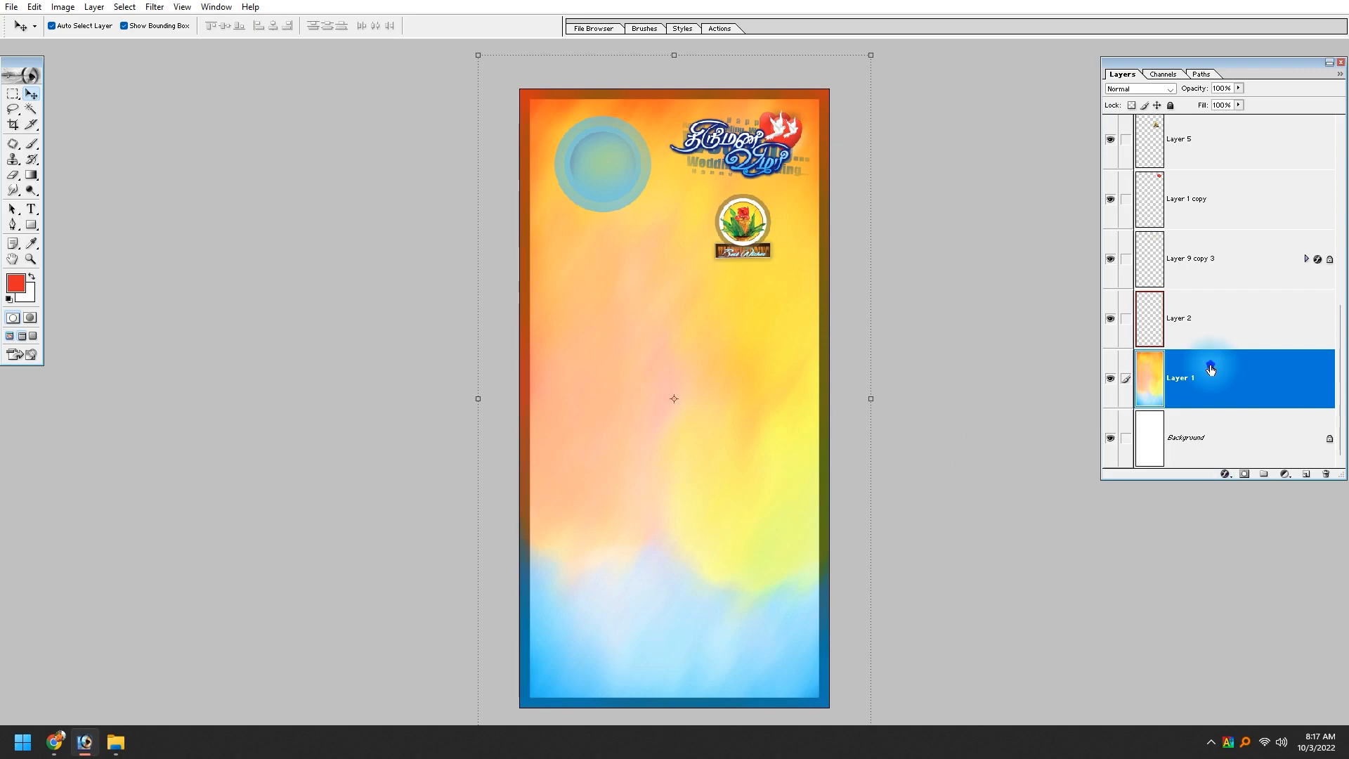
{"action": "left_click", "coordinate": [1282, 476]}
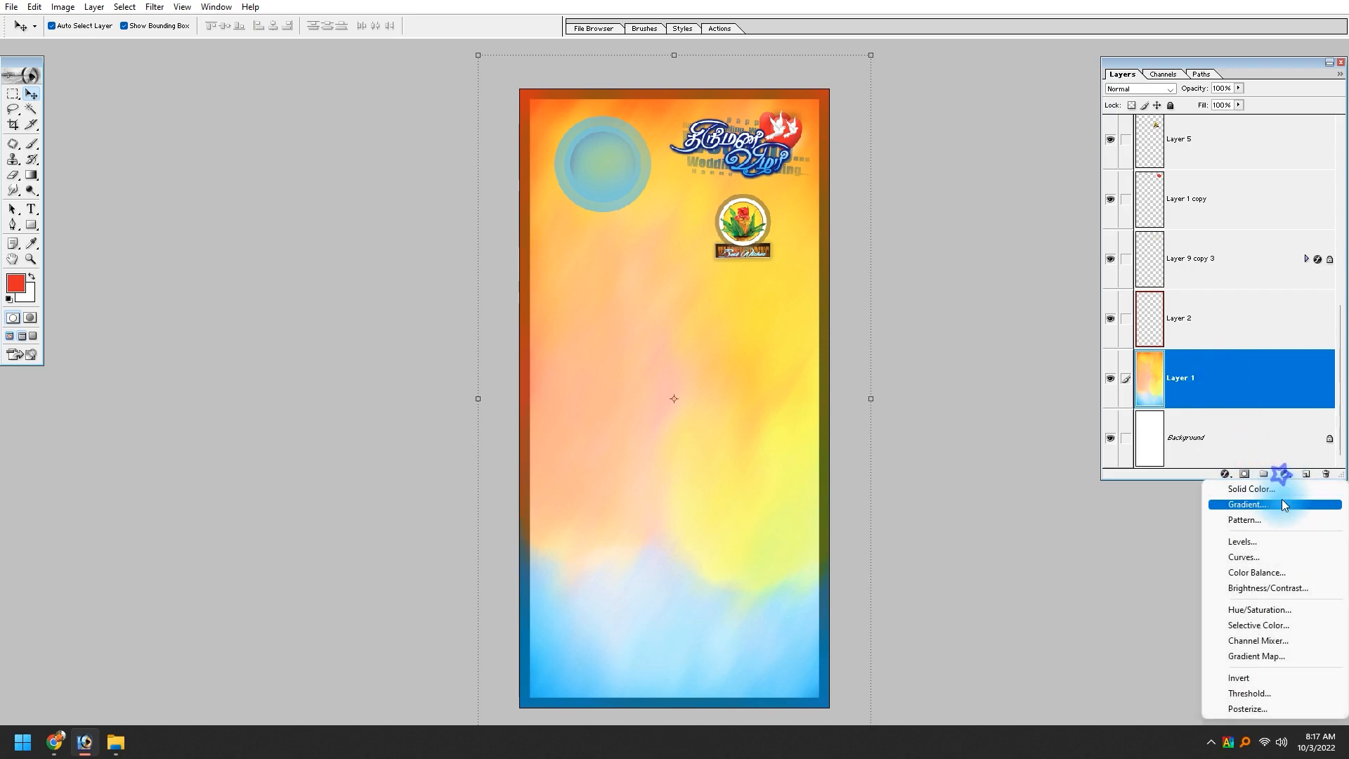
{"action": "left_click", "coordinate": [1258, 538]}
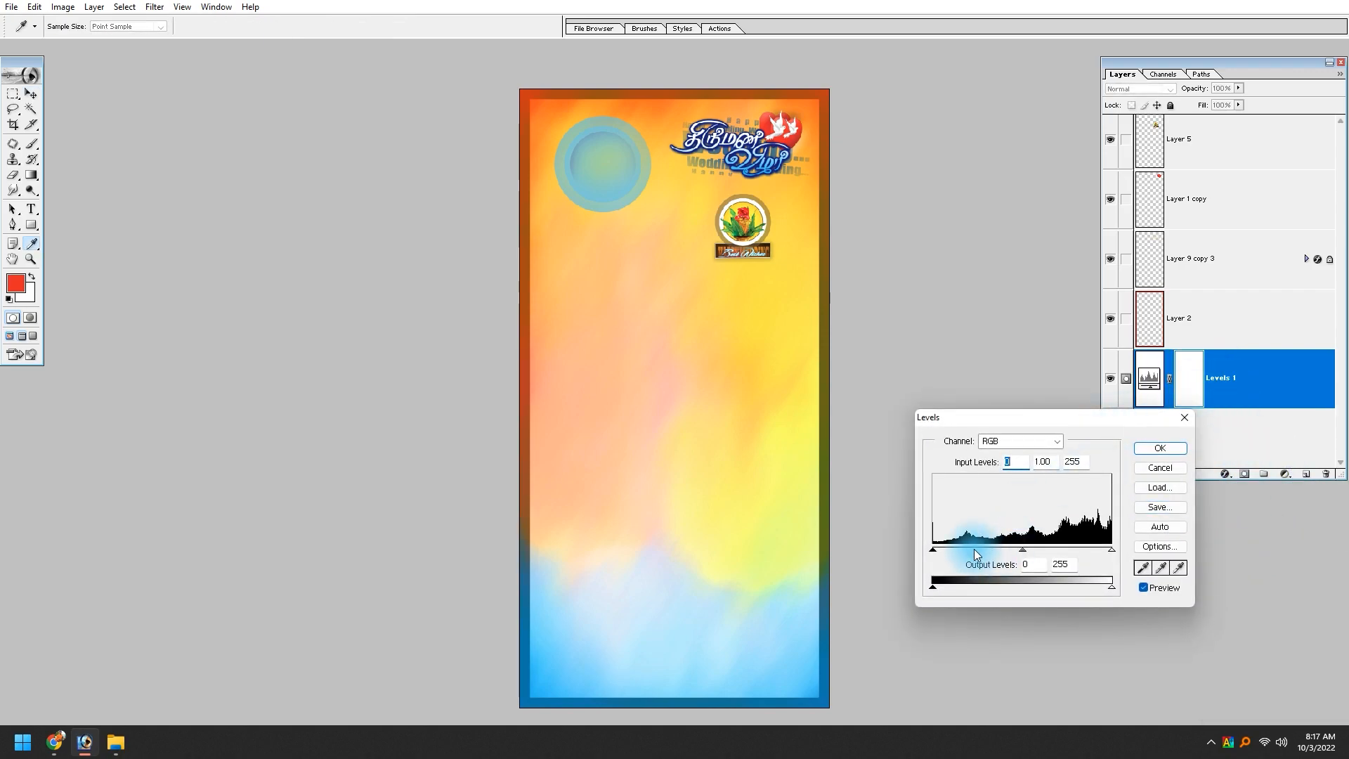
{"action": "left_click_drag", "start_coordinate": [953, 551], "coordinate": [1052, 550]}
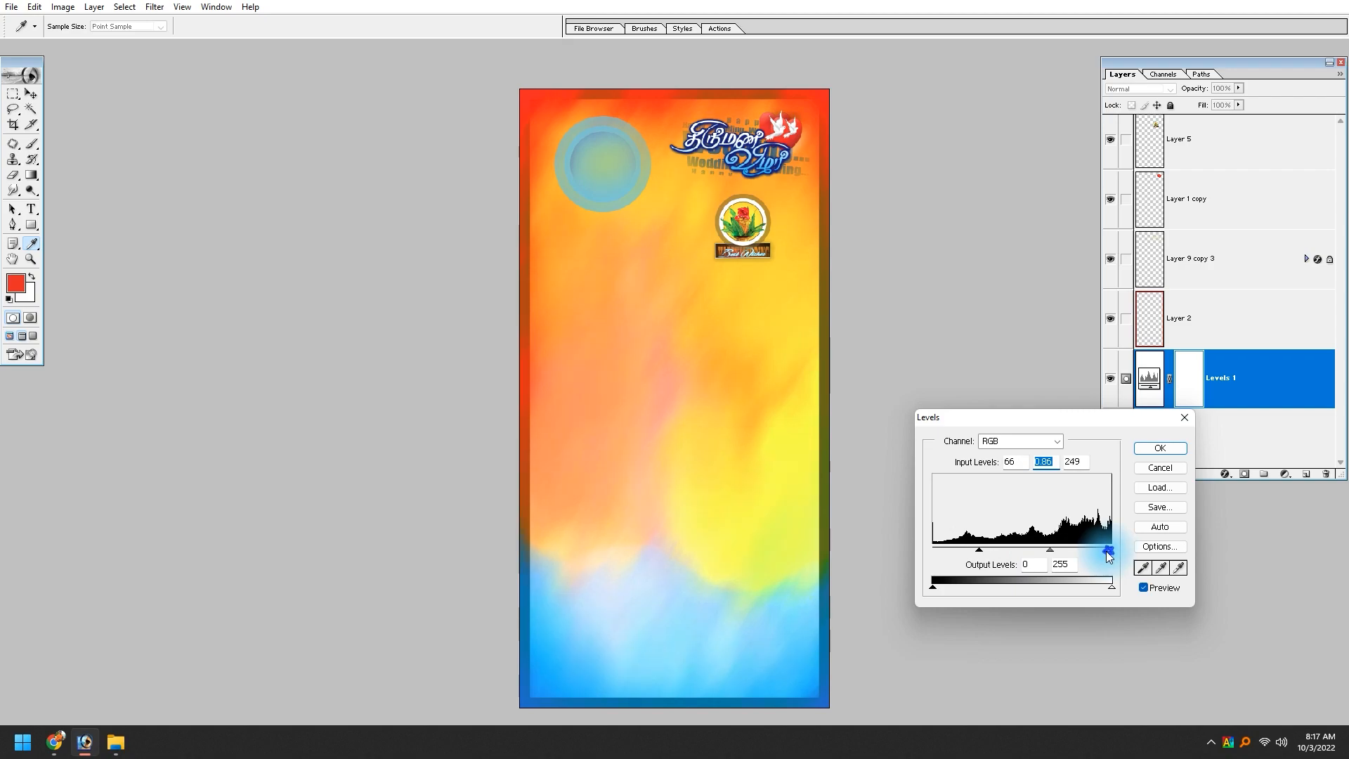
{"action": "key", "text": "Return"}
{"action": "key", "text": "v"}
{"action": "key", "text": "d"}
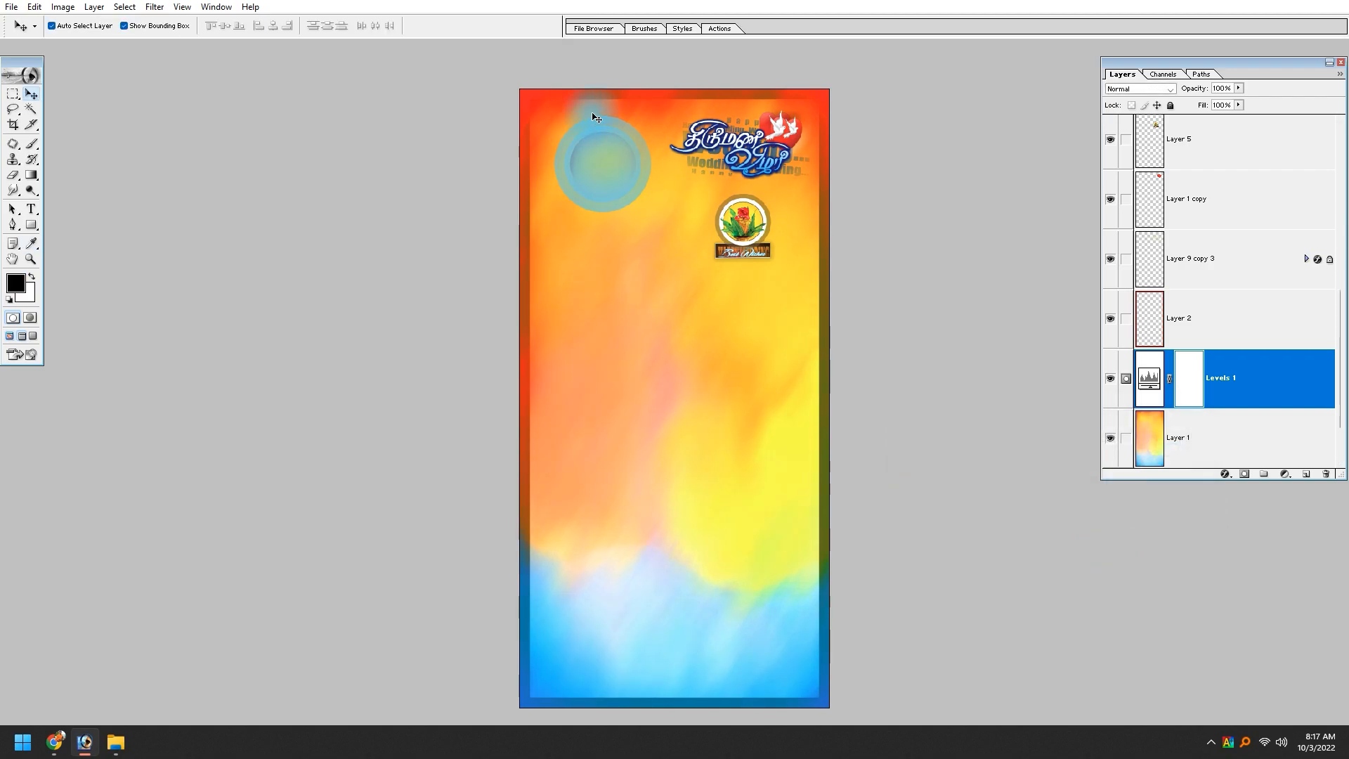
Stretch the painted background on Layer 1 upward and slightly wider beyond the banner, and compare it with and without the Levels adjustment.
{"action": "left_click", "coordinate": [669, 307]}
{"action": "key", "text": "ctrl+minus"}
{"action": "key", "text": "ctrl+minus"}
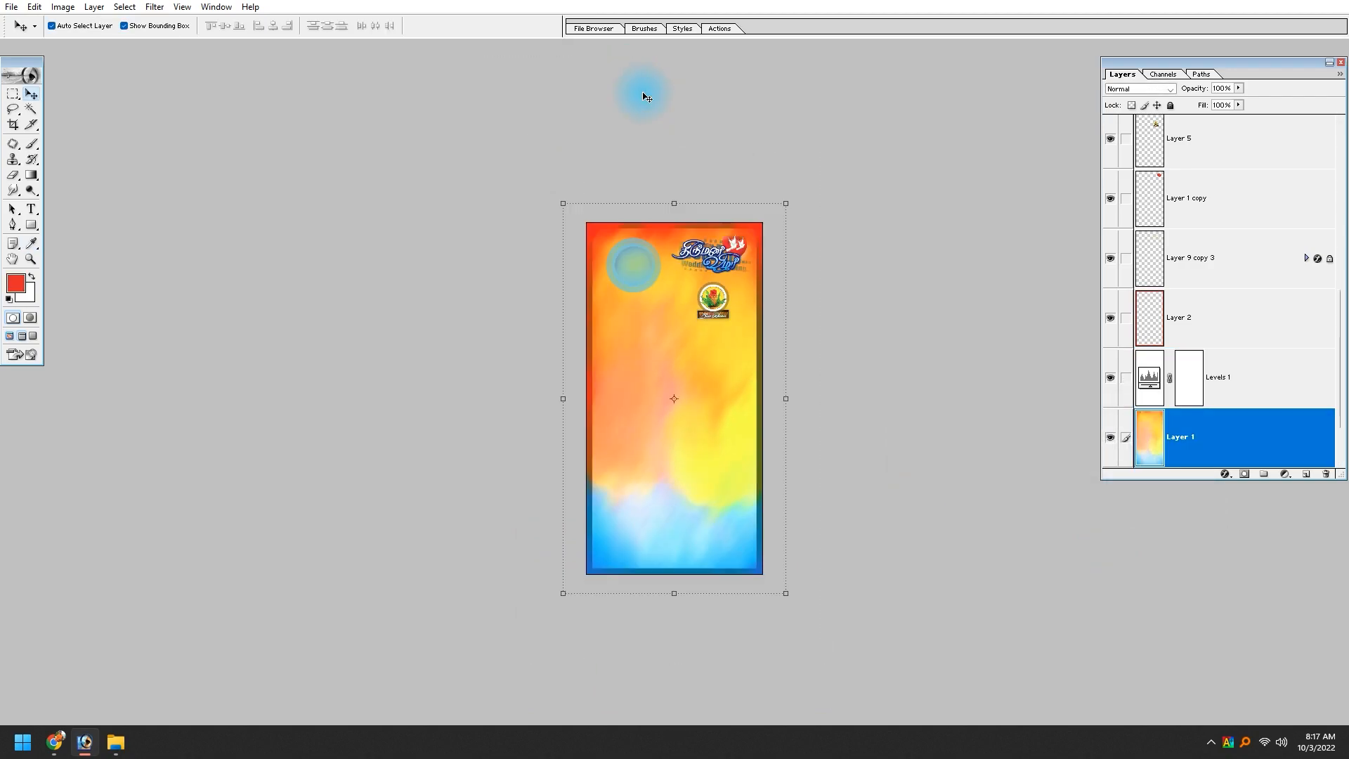
{"action": "left_click_drag", "start_coordinate": [674, 203], "coordinate": [673, 164]}
{"action": "left_click_drag", "start_coordinate": [789, 386], "coordinate": [801, 379]}
{"action": "key", "text": "Return"}
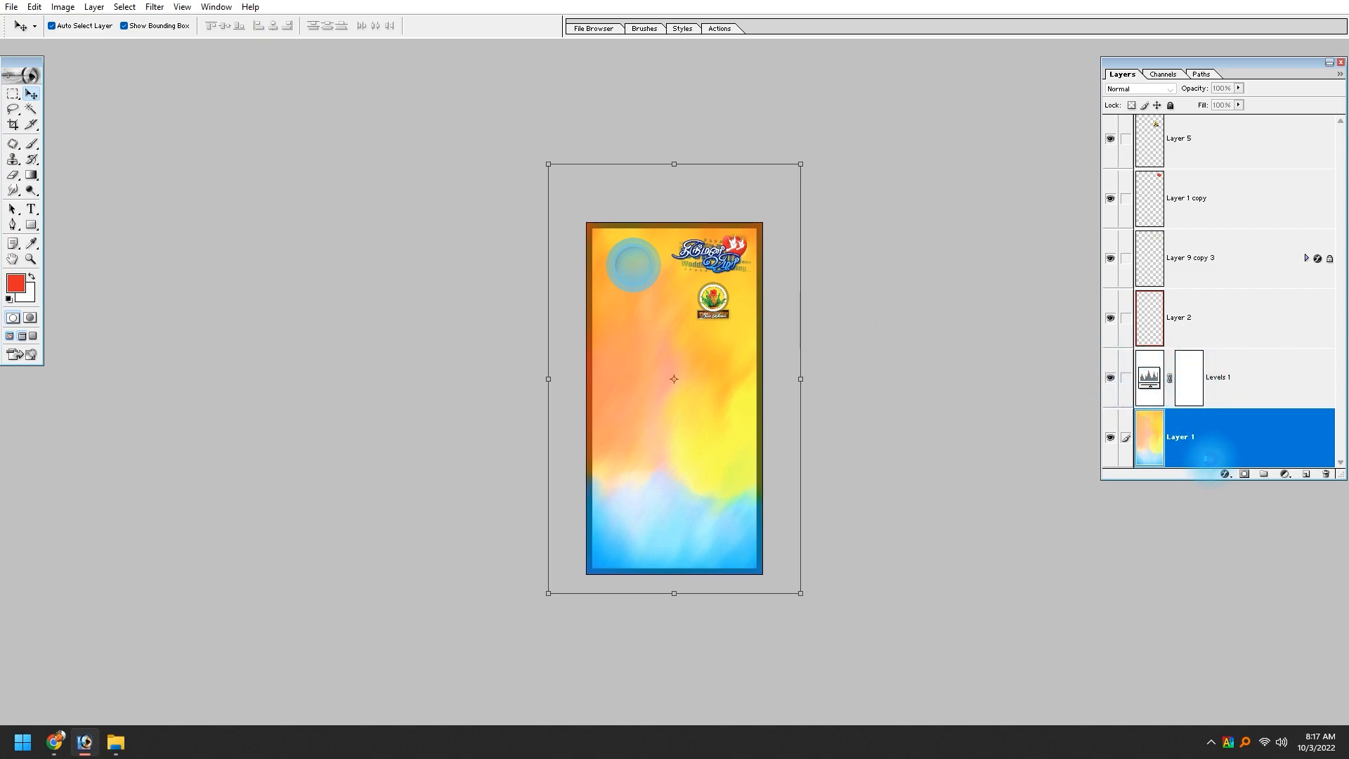
{"action": "left_click", "coordinate": [1109, 378]}
{"action": "left_click", "coordinate": [1109, 378]}
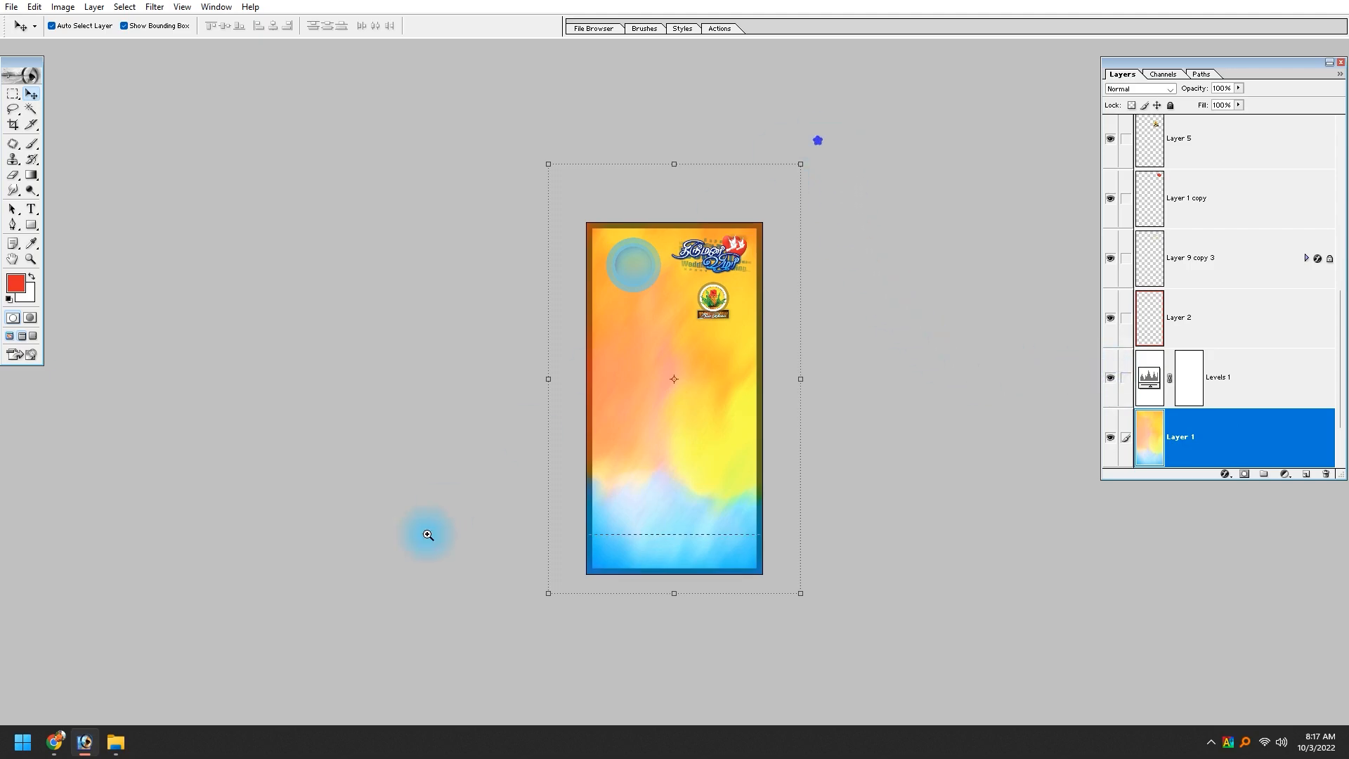
Open File from the Editing folder in Photoshop, accept the missing fonts notice and move its window beside the banner.
{"action": "left_click", "coordinate": [446, 512]}
{"action": "key", "text": "alt+Tab"}
{"action": "left_click", "coordinate": [644, 176]}
{"action": "key", "text": "alt+Tab"}
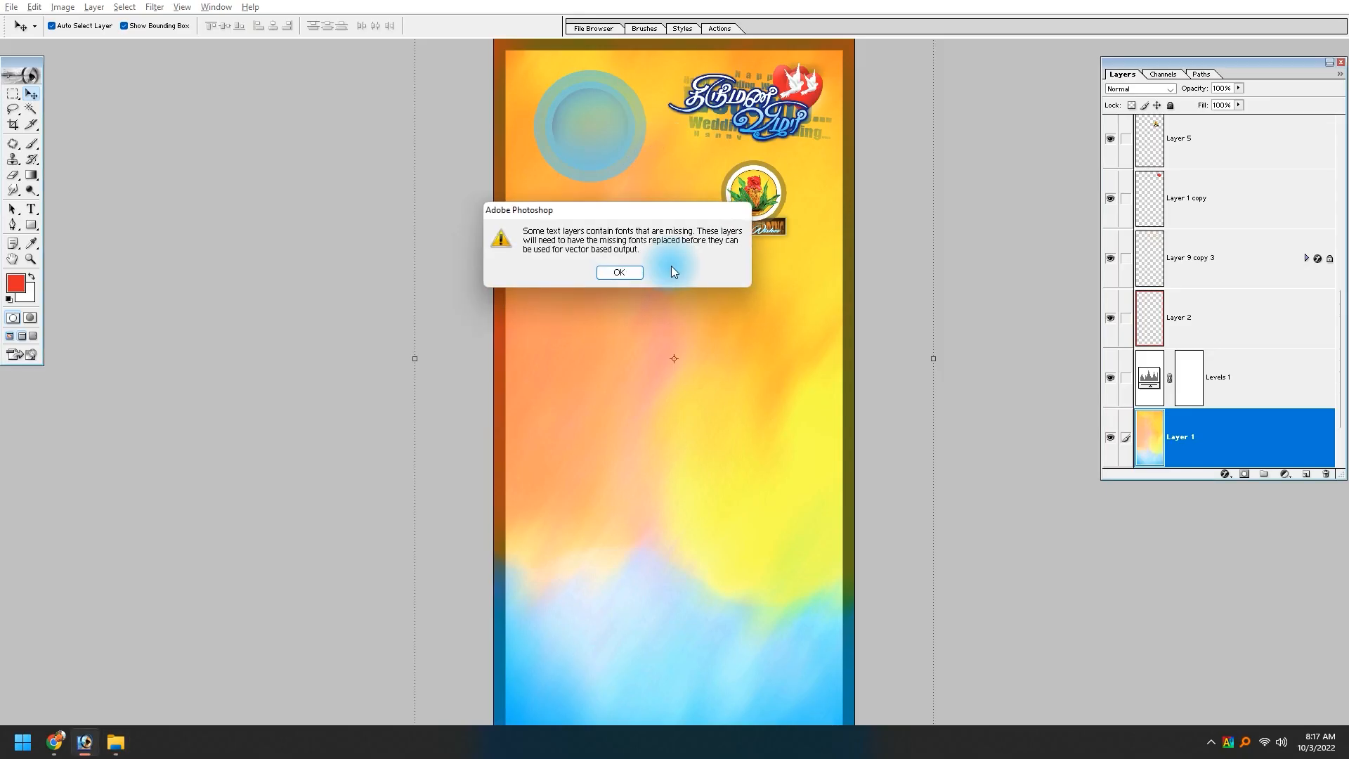
{"action": "left_click", "coordinate": [671, 264]}
{"action": "left_click_drag", "start_coordinate": [326, 82], "coordinate": [952, 154]}
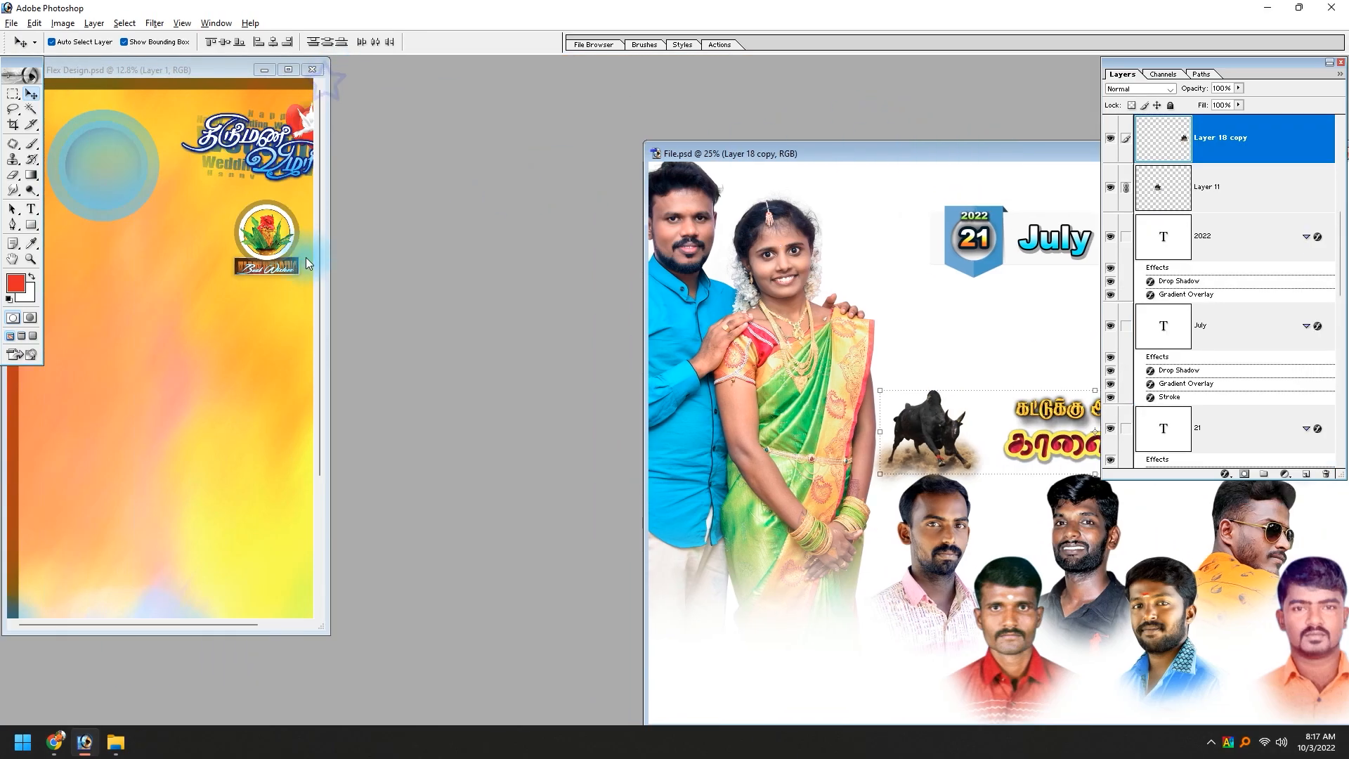
Fit the whole banner inside its own window and place that window next to the File document.
{"action": "left_click", "coordinate": [305, 327]}
{"action": "key", "text": "f"}
{"action": "scroll", "coordinate": [305, 327], "scroll_direction": "down", "scroll_amount": 1}
{"action": "key", "text": "f"}
{"action": "key", "text": "f"}
{"action": "key", "text": "f"}
{"action": "key", "text": "f"}
{"action": "key", "text": "f"}
{"action": "scroll", "coordinate": [305, 328], "scroll_direction": "down", "scroll_amount": 1}
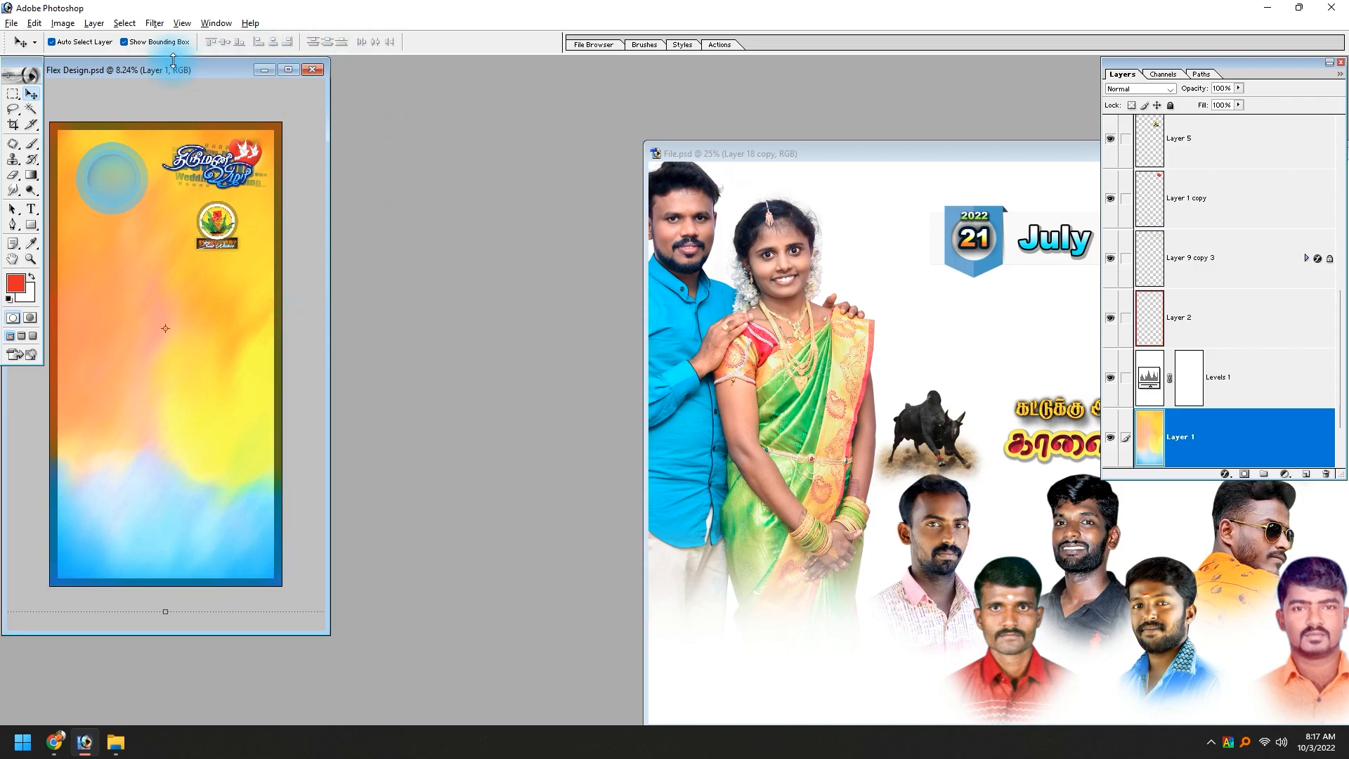
{"action": "left_click_drag", "start_coordinate": [173, 61], "coordinate": [405, 106]}
{"action": "left_click", "coordinate": [756, 359]}
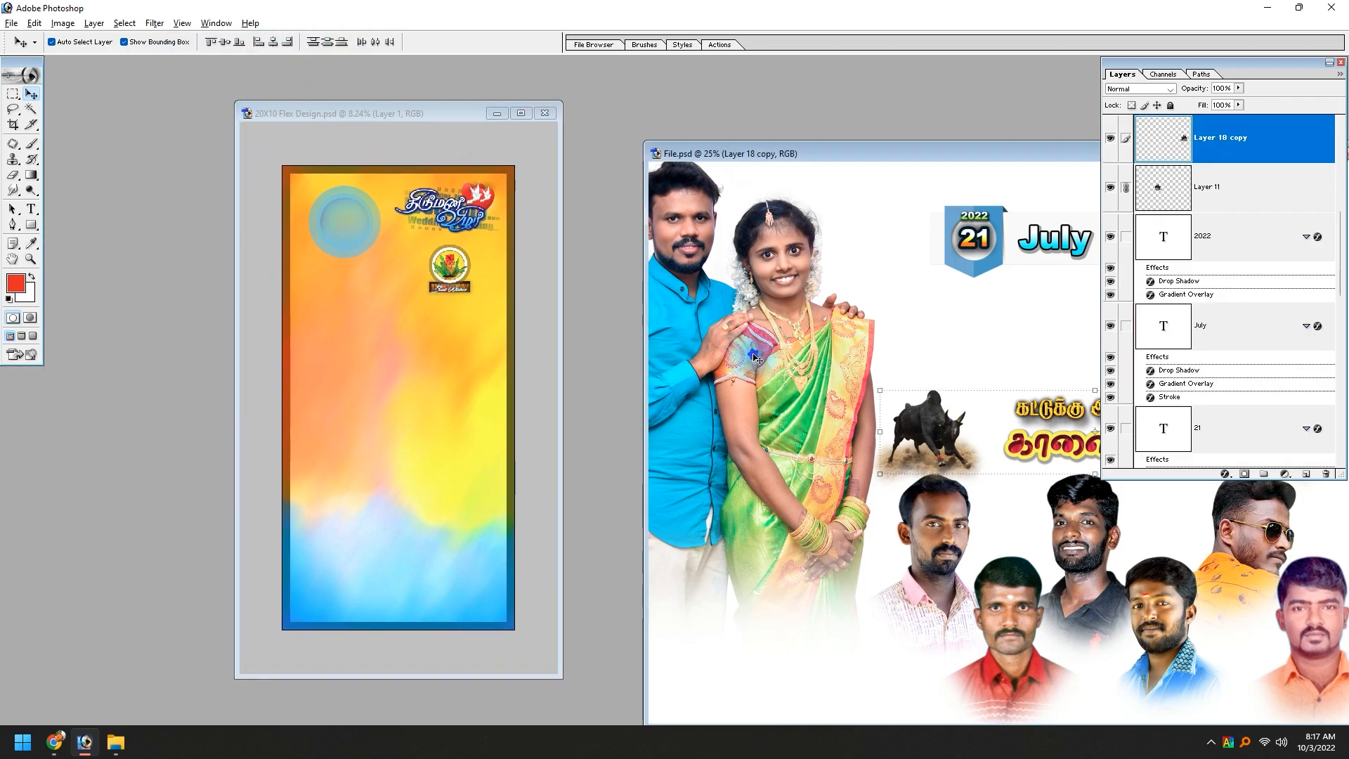
{"action": "left_click_drag", "start_coordinate": [757, 359], "coordinate": [349, 357]}
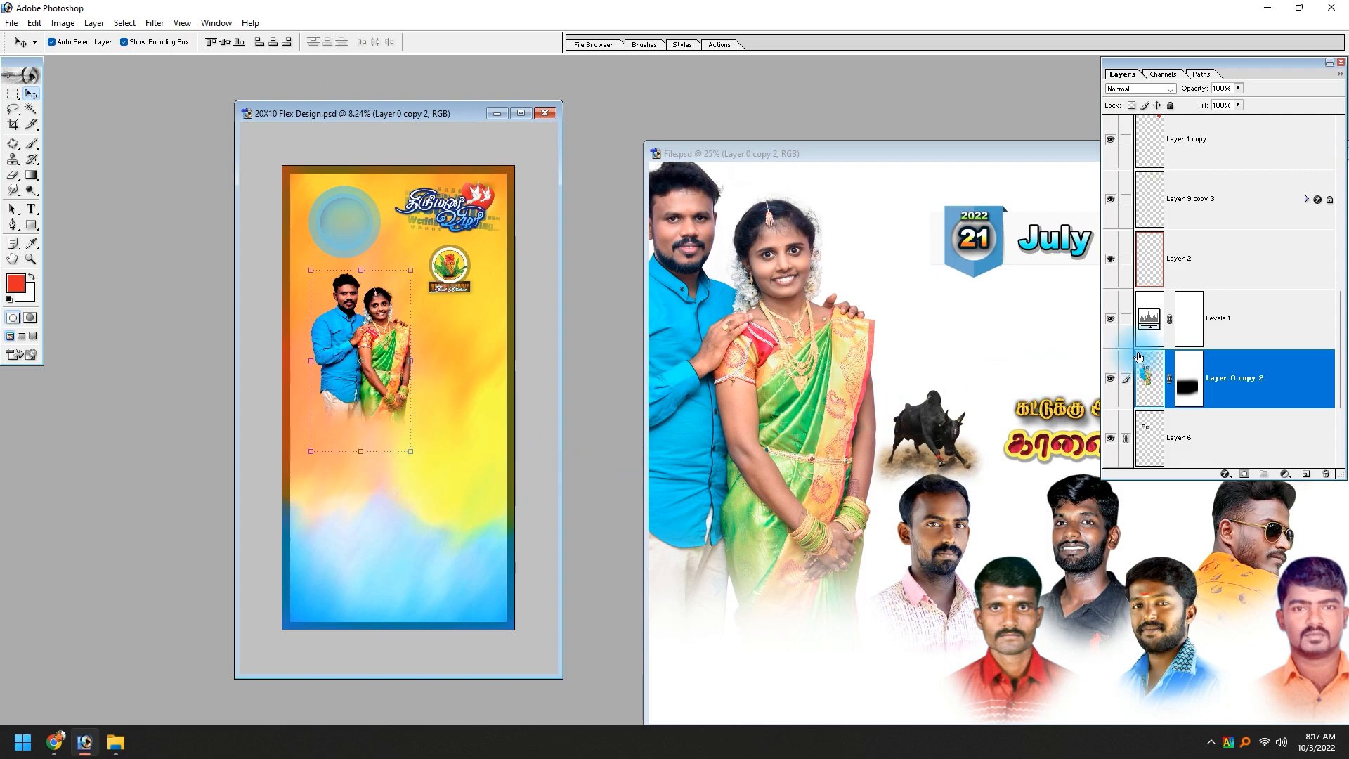
{"action": "left_click_drag", "start_coordinate": [1161, 358], "coordinate": [473, 319]}
{"action": "scroll", "coordinate": [1225, 284], "scroll_direction": "down", "scroll_amount": 5}
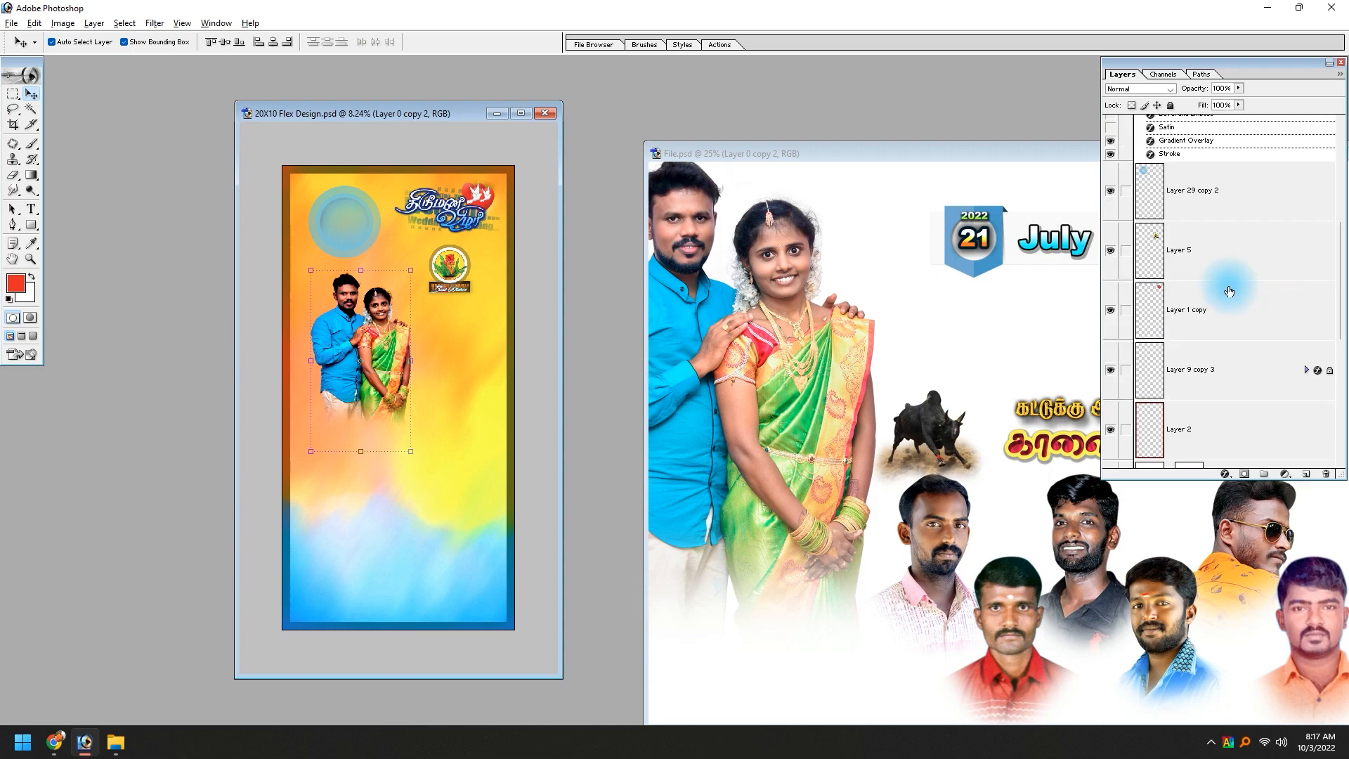
{"action": "left_click", "coordinate": [1192, 374]}
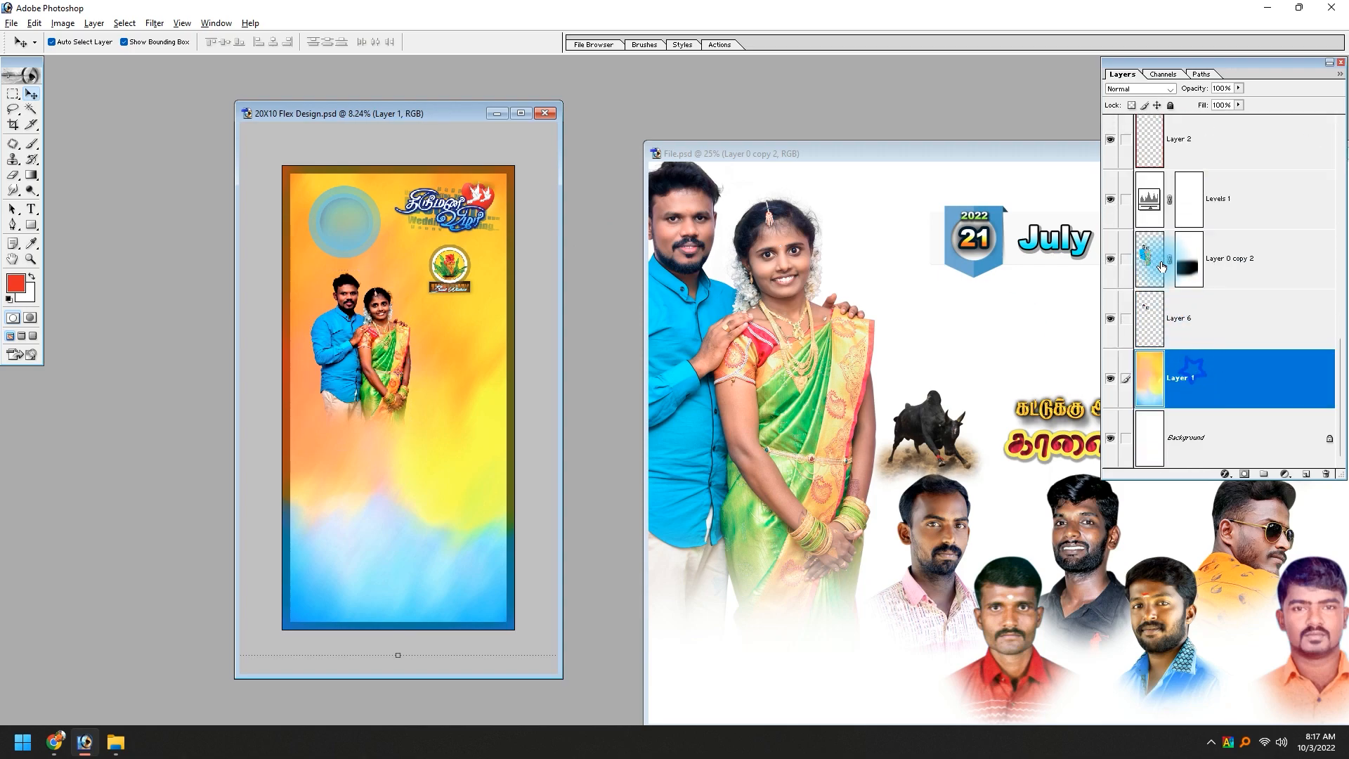
{"action": "left_click", "coordinate": [1111, 201]}
{"action": "left_click", "coordinate": [1111, 202]}
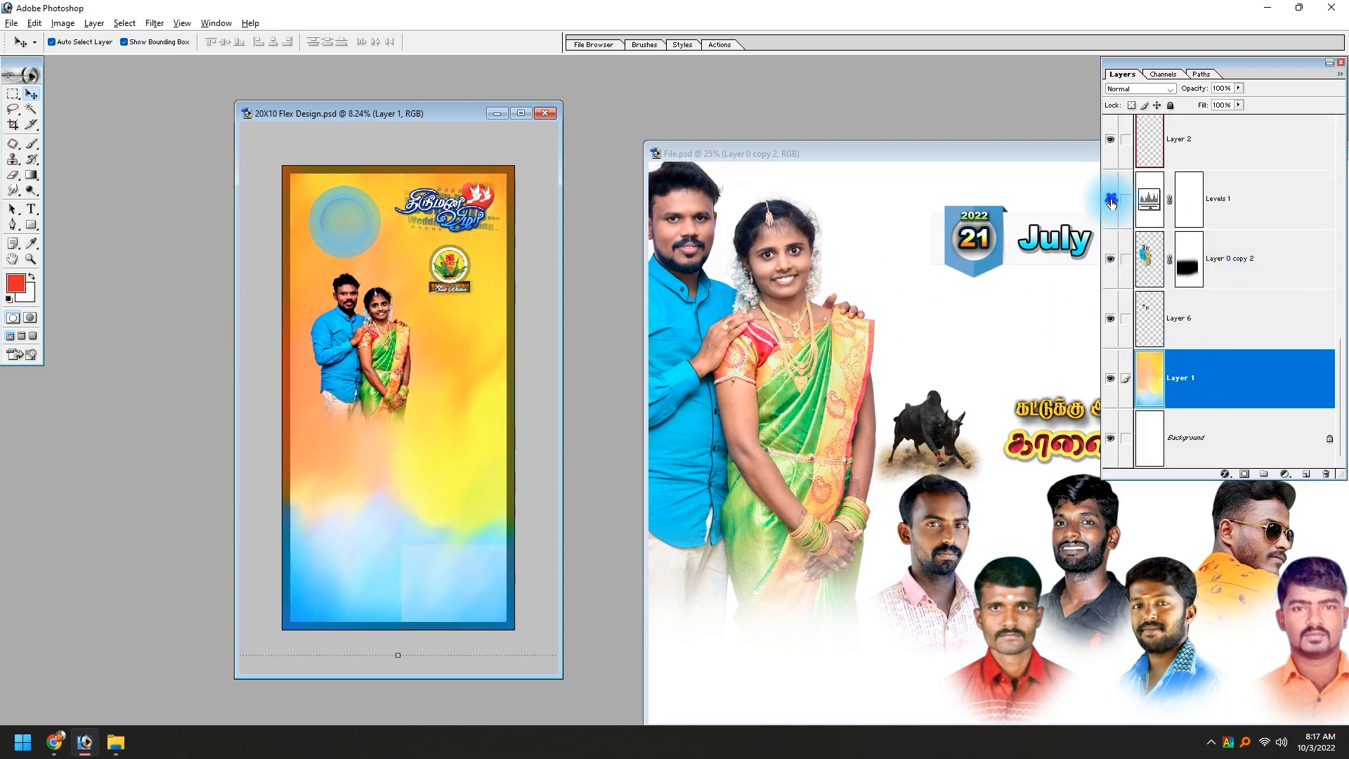
{"action": "left_click", "coordinate": [1111, 202]}
{"action": "left_click", "coordinate": [1111, 201]}
{"action": "key", "text": "F12"}
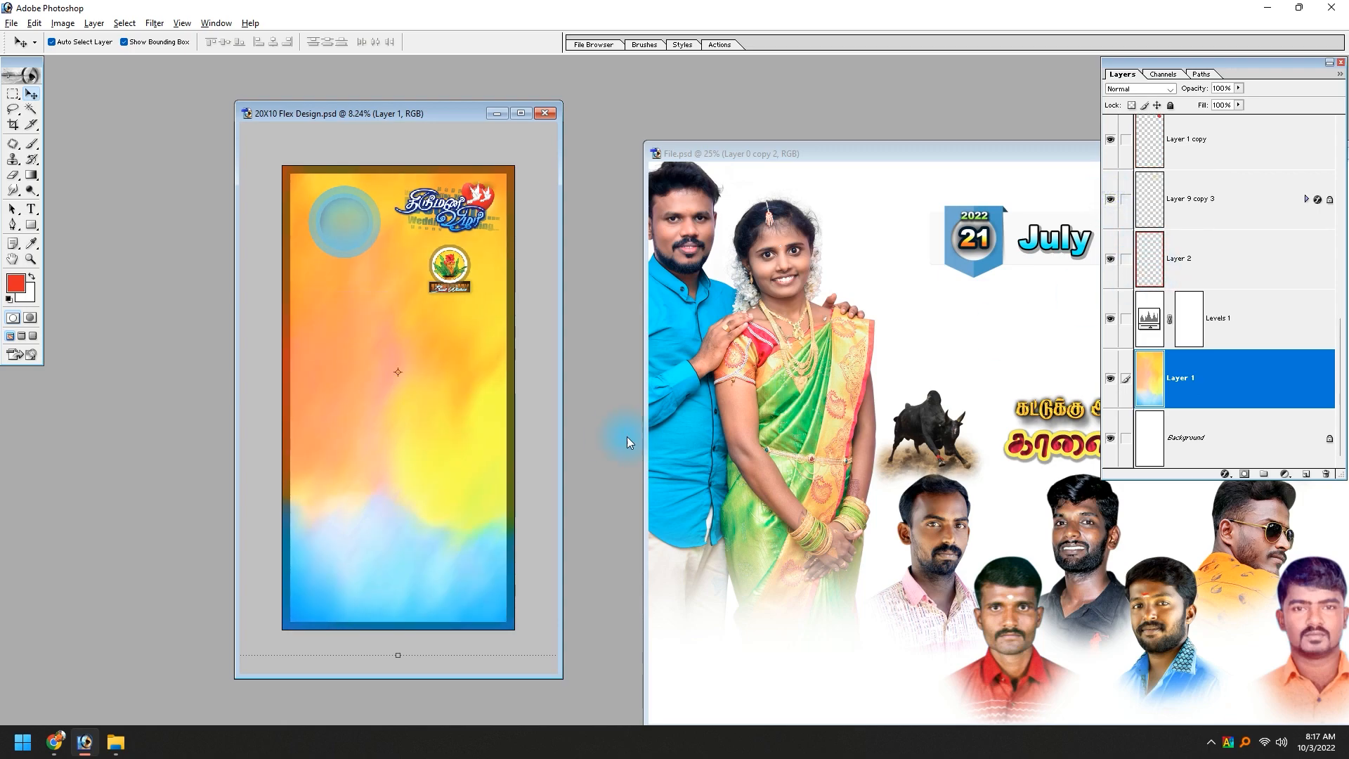
Bring the blue circle layer to the top of the banner's layer stack.
{"action": "right_click", "coordinate": [345, 228]}
{"action": "left_click", "coordinate": [360, 232]}
{"action": "left_click_drag", "start_coordinate": [353, 223], "coordinate": [352, 234]}
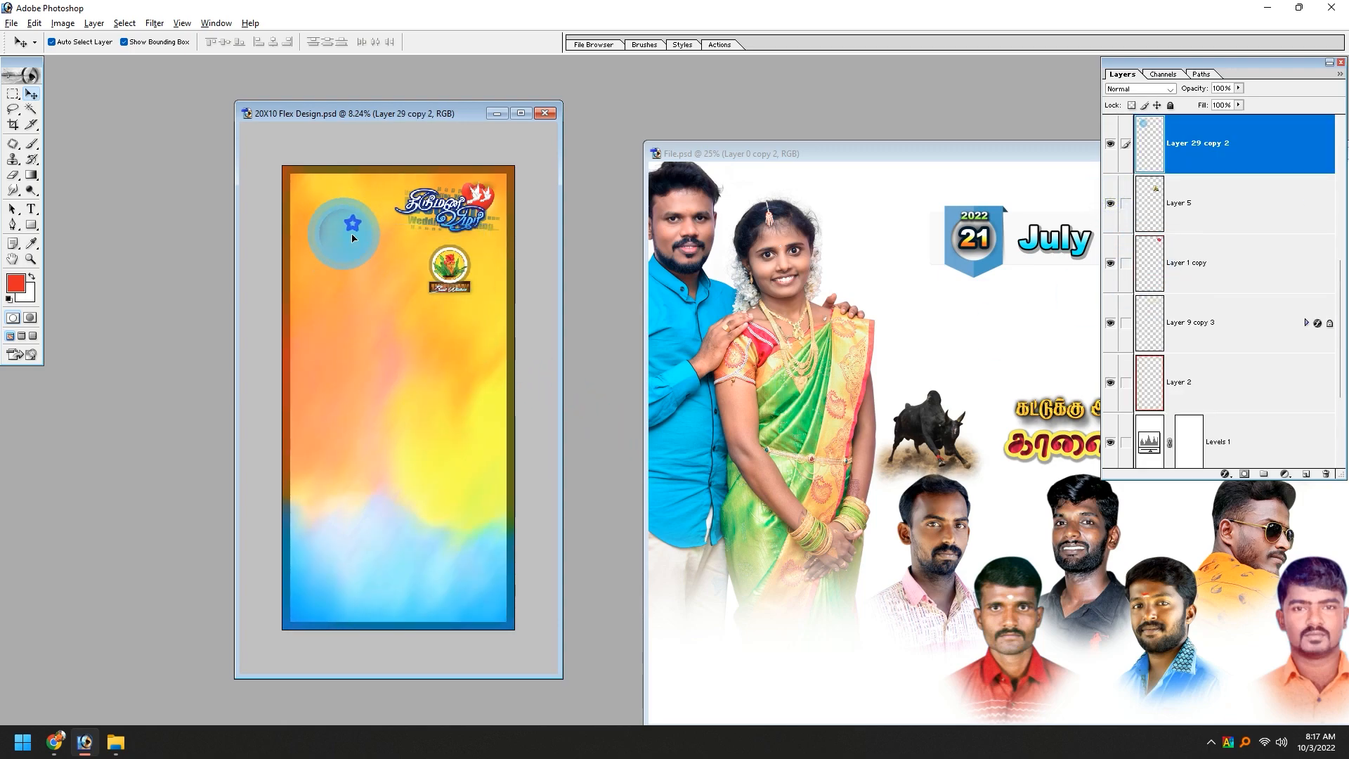
{"action": "key", "text": "ctrl+shift+]"}
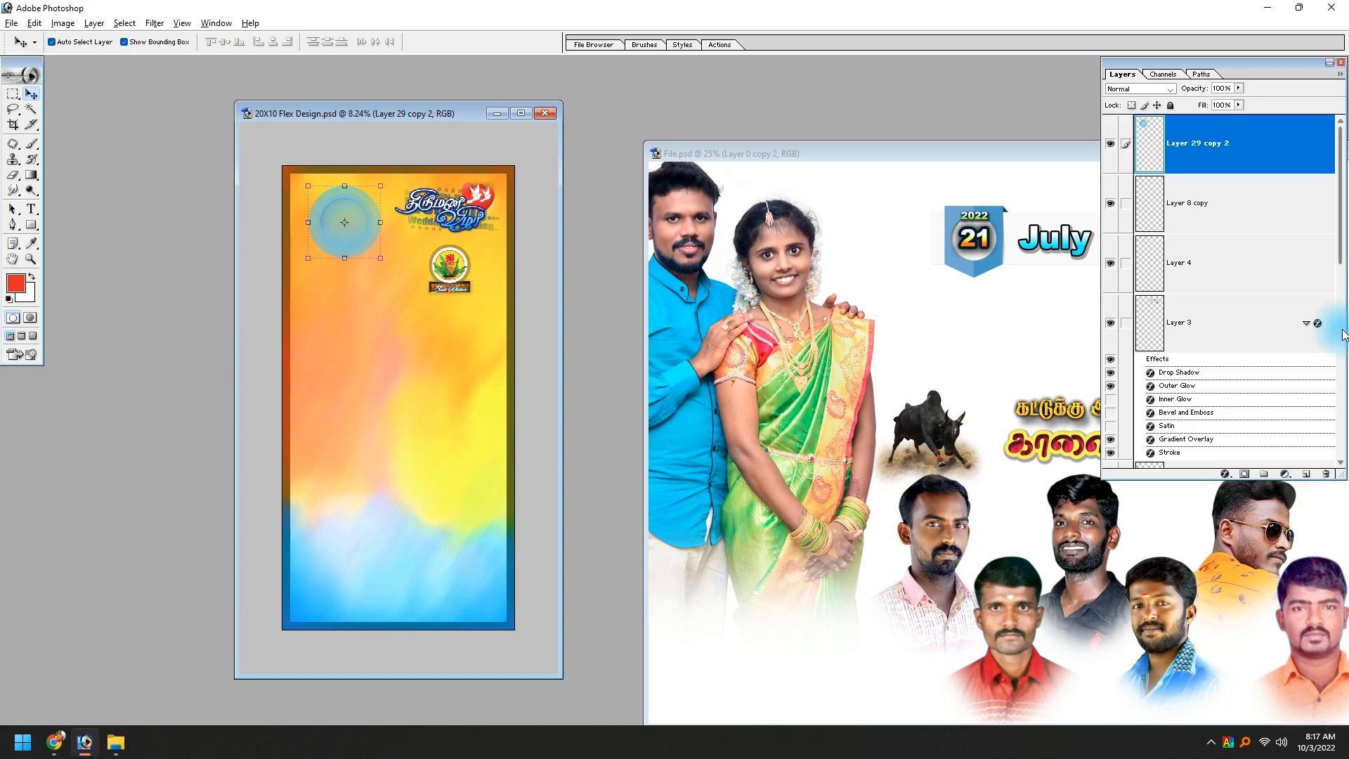
Copy the couple's photo from File into the banner, placing it over the blue circle in the upper-left area.
{"action": "left_click", "coordinate": [786, 357]}
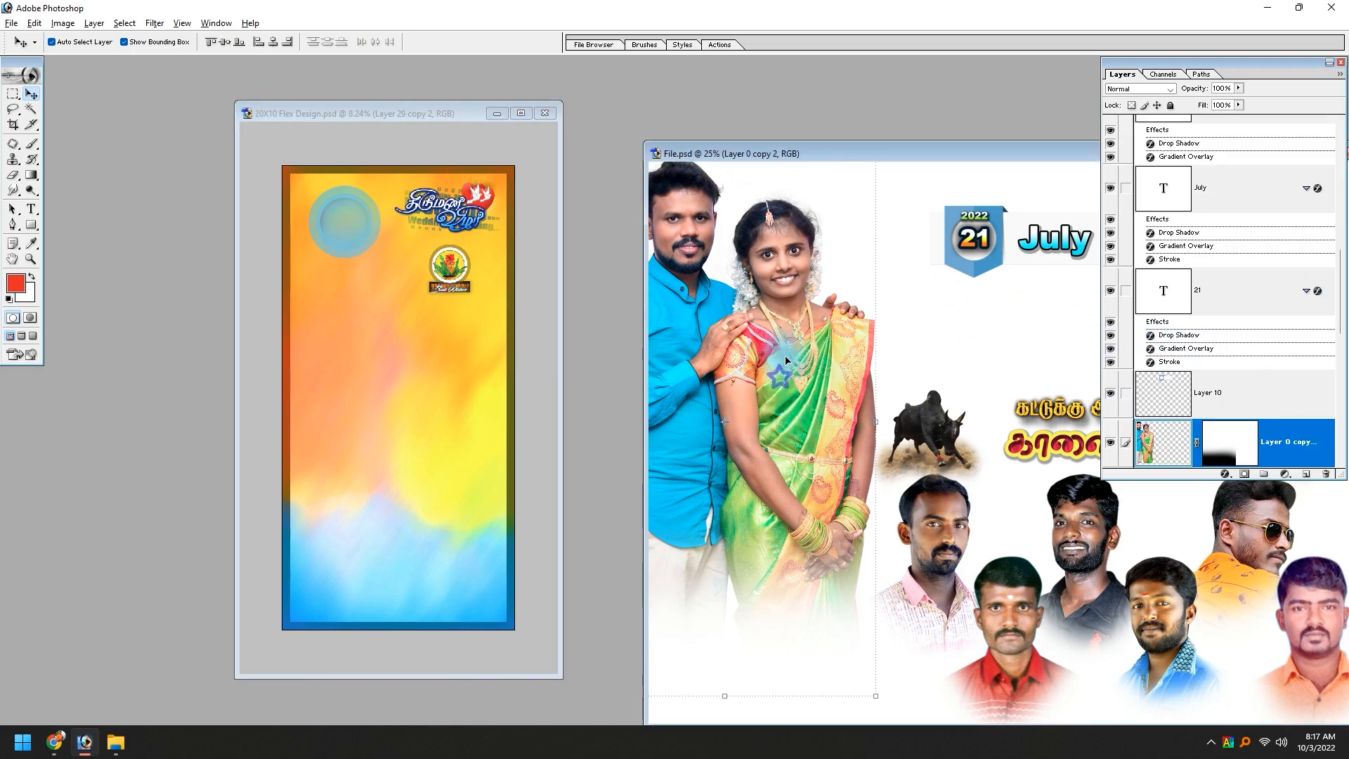
{"action": "left_click", "coordinate": [289, 189]}
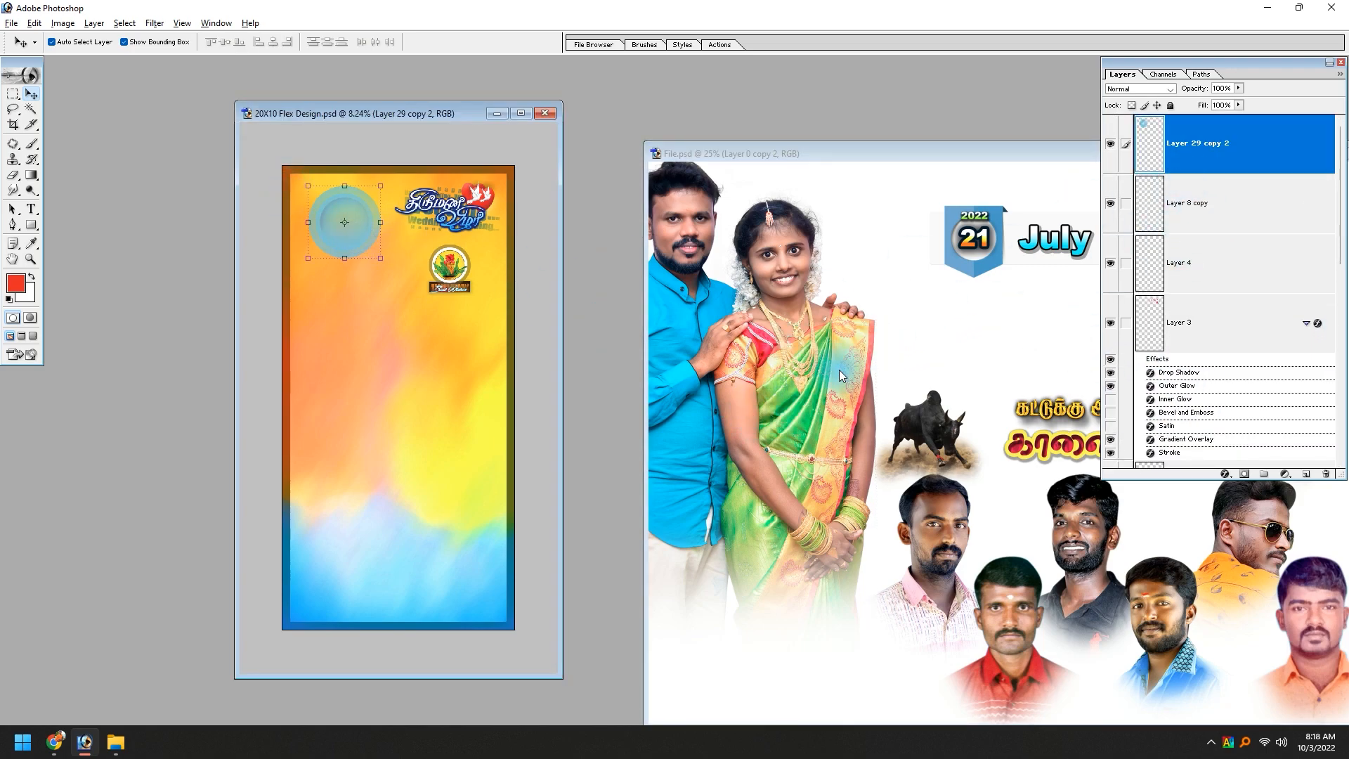
{"action": "left_click", "coordinate": [824, 406]}
{"action": "left_click_drag", "start_coordinate": [759, 387], "coordinate": [372, 297]}
Copy the six friends' photos from File into the banner and arrange them across the blue area near the lower edge.
{"action": "left_click", "coordinate": [895, 538]}
{"action": "left_click_drag", "start_coordinate": [937, 522], "coordinate": [392, 512]}
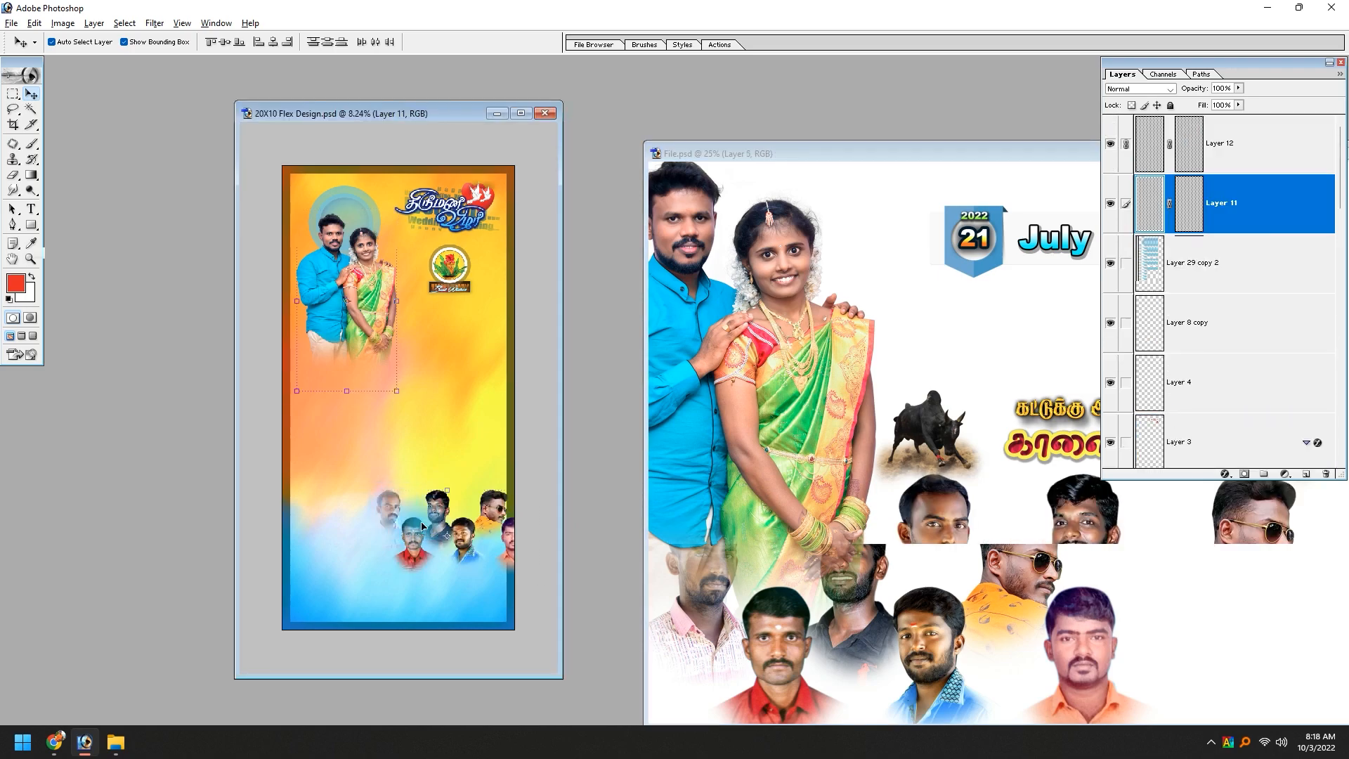
{"action": "left_click_drag", "start_coordinate": [468, 536], "coordinate": [422, 572]}
Copy the Tamil heading with its two bulls above the friends' photos, and the 21 July 2022 date badge into the banner's middle.
{"action": "left_click", "coordinate": [883, 557]}
{"action": "left_click_drag", "start_coordinate": [918, 423], "coordinate": [397, 478]}
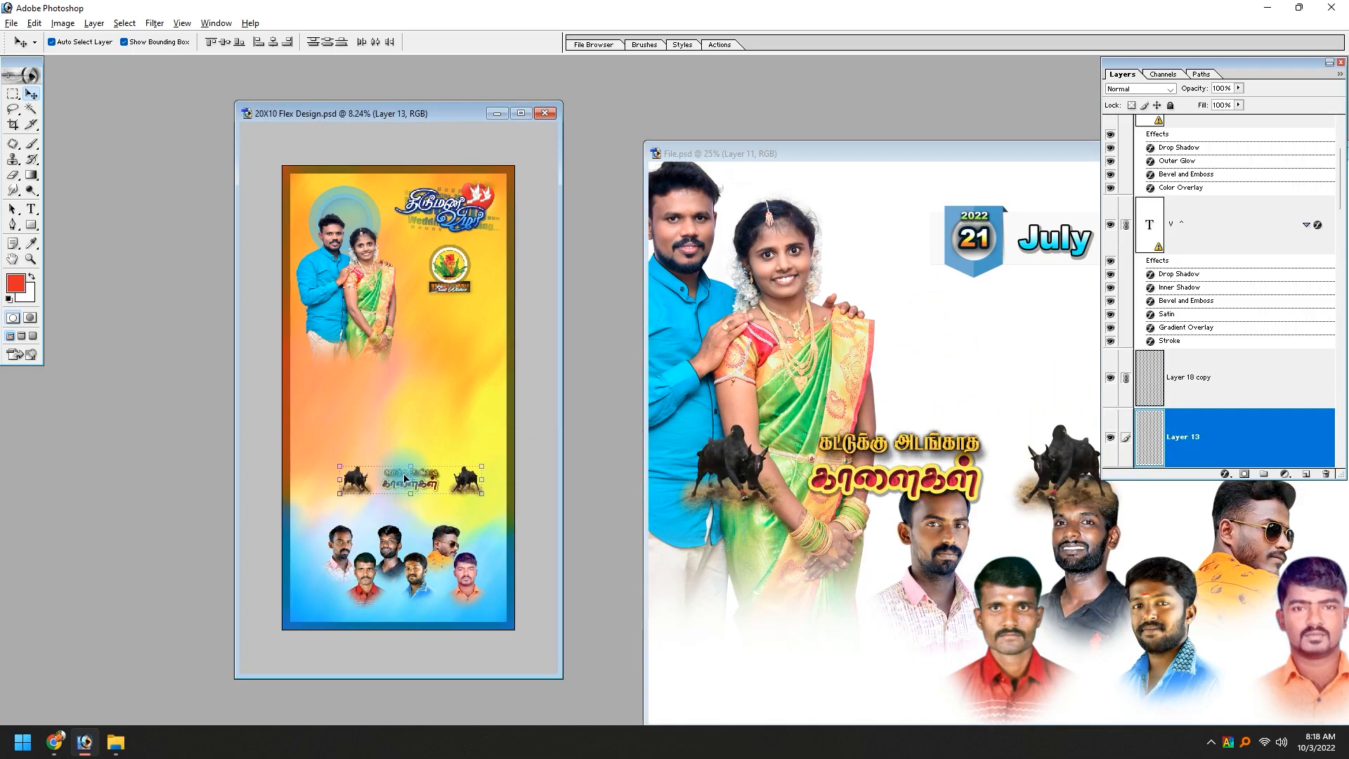
{"action": "left_click", "coordinate": [973, 231]}
{"action": "left_click_drag", "start_coordinate": [981, 227], "coordinate": [424, 403]}
Copy the large single portrait of the man in the blue shirt below the couple, and move the File window down over the banner.
{"action": "key", "text": "Tab"}
{"action": "left_click", "coordinate": [1242, 328]}
{"action": "left_click_drag", "start_coordinate": [1270, 306], "coordinate": [383, 358]}
{"action": "key", "text": "Tab"}
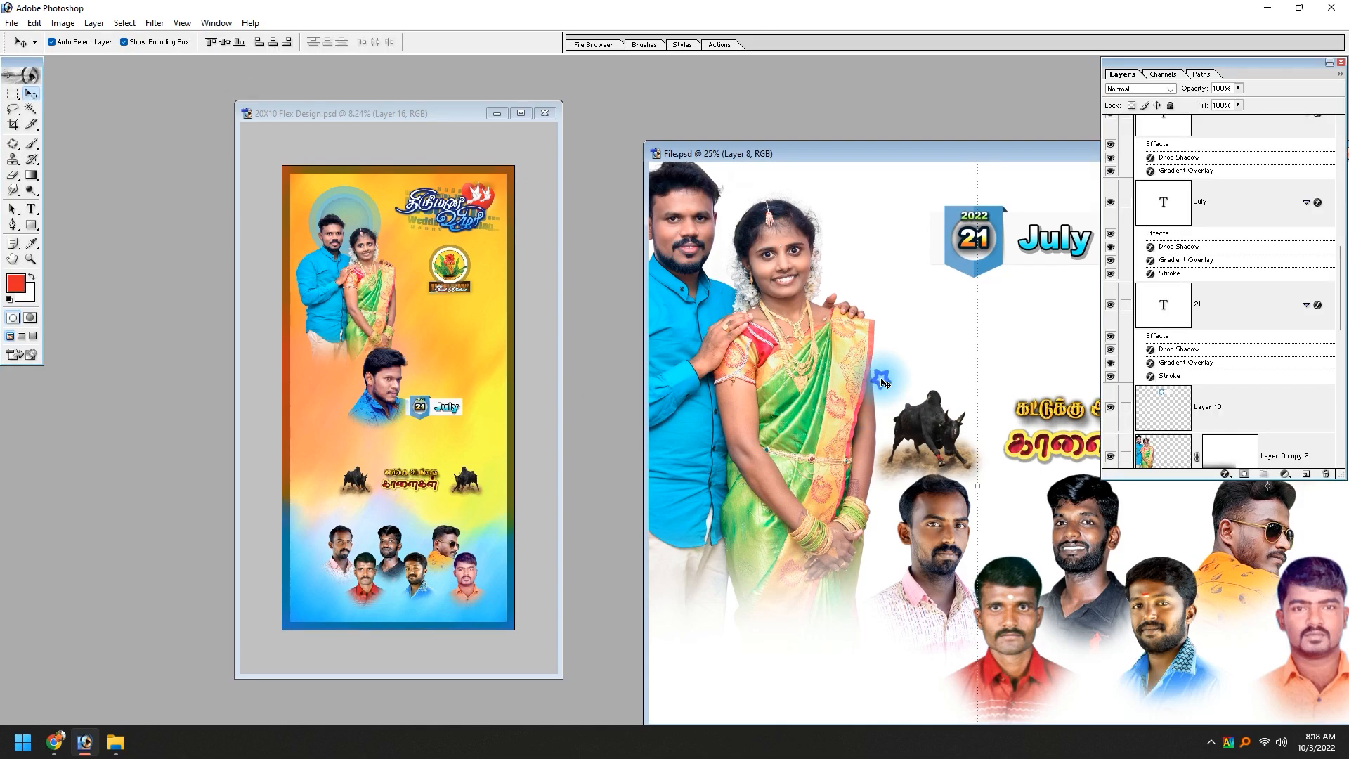
{"action": "left_click", "coordinate": [902, 165]}
{"action": "left_click_drag", "start_coordinate": [931, 156], "coordinate": [458, 323]}
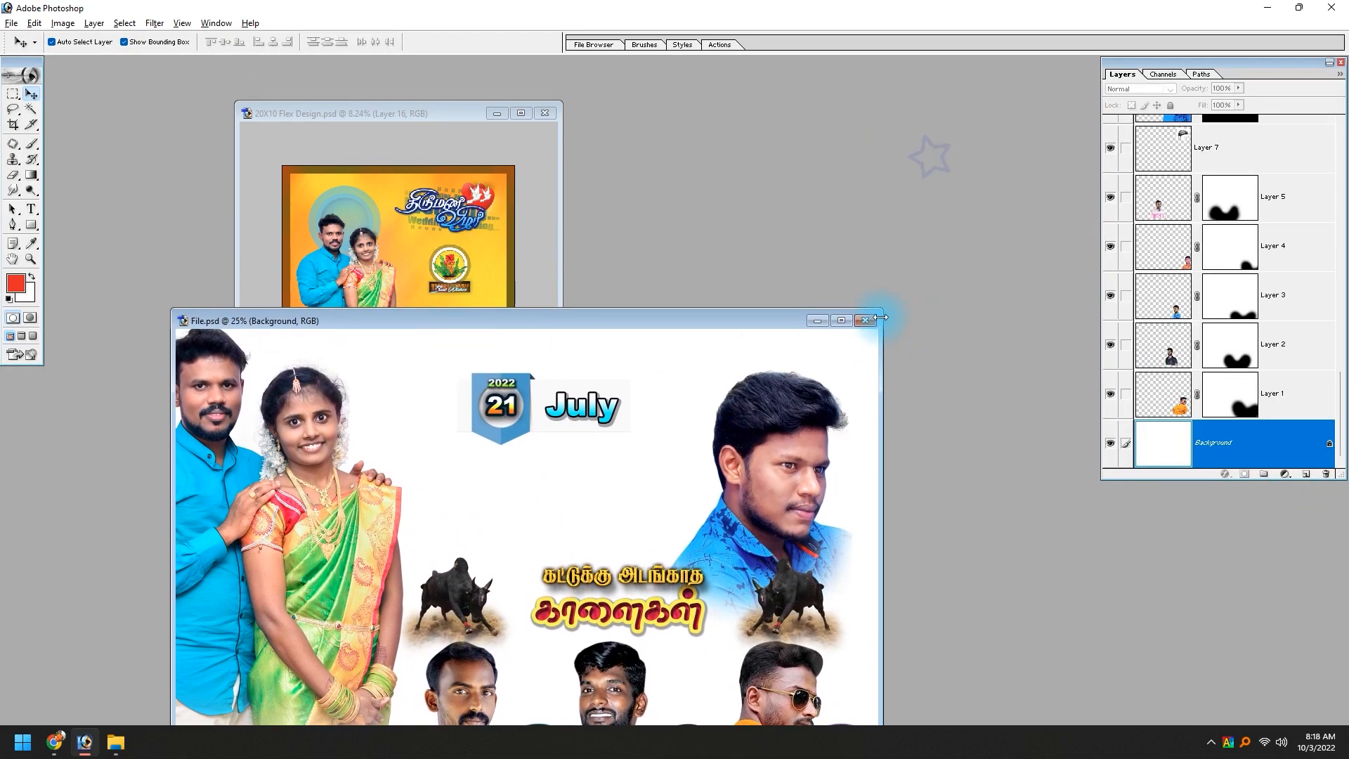
Close the File document, maximize the banner and move the man's large portrait from below the couple to the right side by the date badge.
{"action": "left_click", "coordinate": [865, 321]}
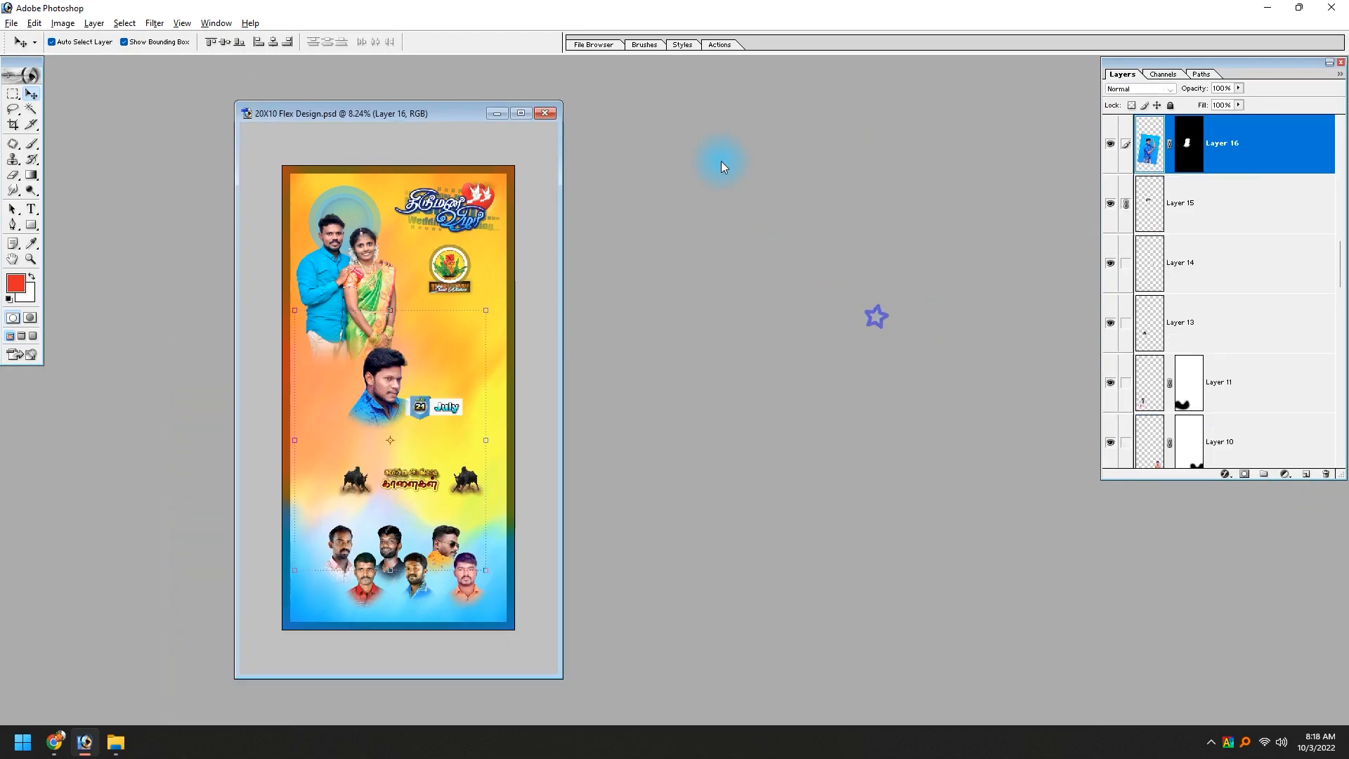
{"action": "left_click", "coordinate": [527, 112]}
{"action": "left_click_drag", "start_coordinate": [452, 101], "coordinate": [918, 429]}
{"action": "left_click_drag", "start_coordinate": [614, 621], "coordinate": [842, 695]}
Enlarge the couple's photo and move it upward so their heads overlap the blue circle.
{"action": "left_click", "coordinate": [575, 421]}
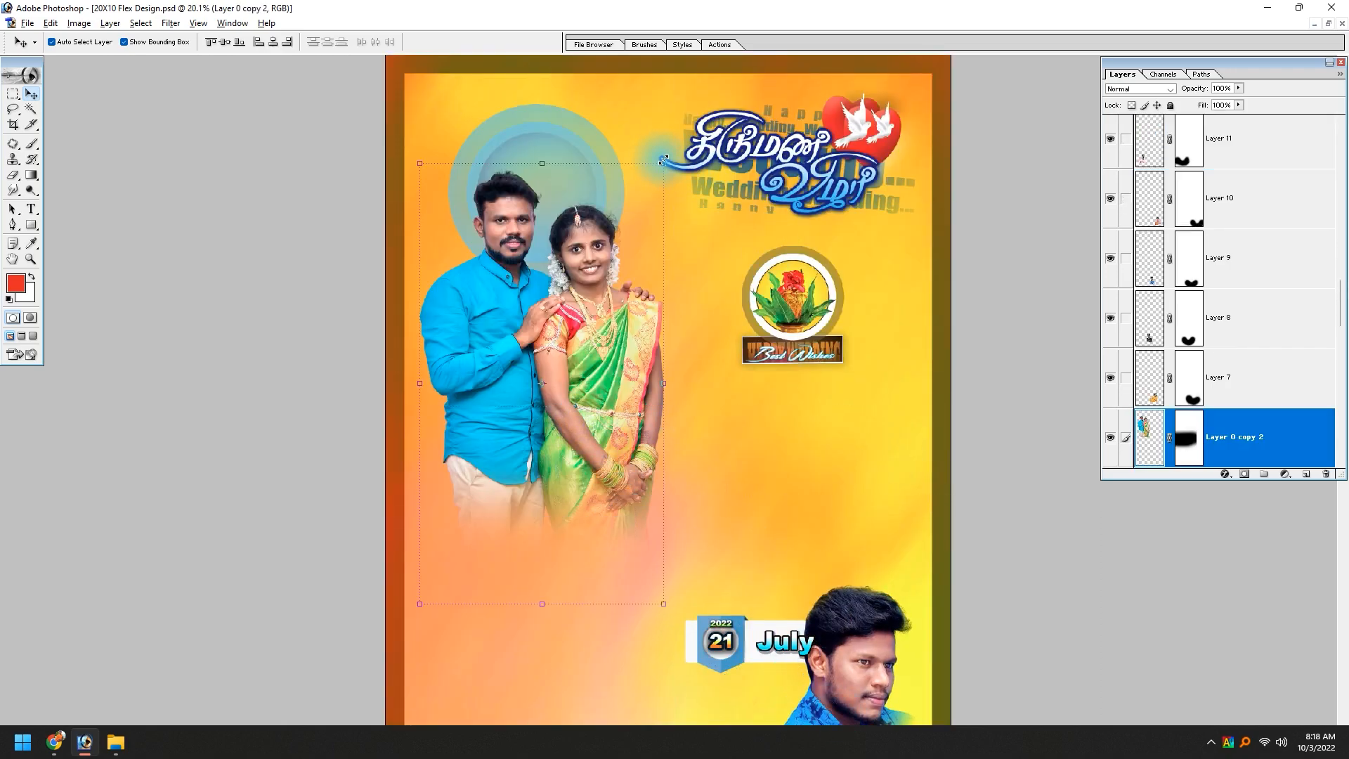
{"action": "left_click_drag", "start_coordinate": [663, 161], "coordinate": [687, 120]}
{"action": "left_click_drag", "start_coordinate": [601, 305], "coordinate": [627, 294]}
{"action": "key", "text": "Return"}
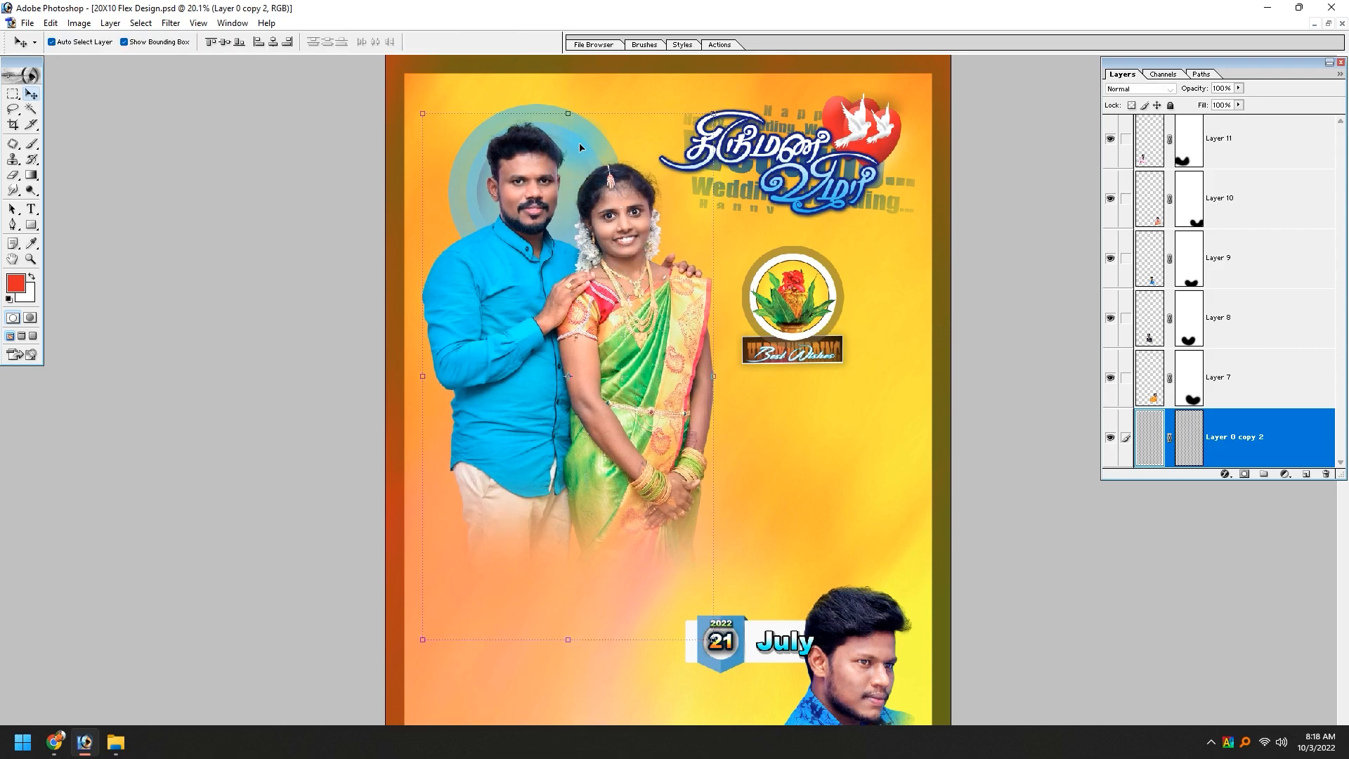
Select the blue circle on Layer 29 copy 2, enlarge it and center it behind the couple's heads.
{"action": "right_click", "coordinate": [581, 140]}
{"action": "left_click", "coordinate": [599, 150]}
{"action": "left_click_drag", "start_coordinate": [599, 158], "coordinate": [593, 128]}
{"action": "right_click", "coordinate": [594, 128]}
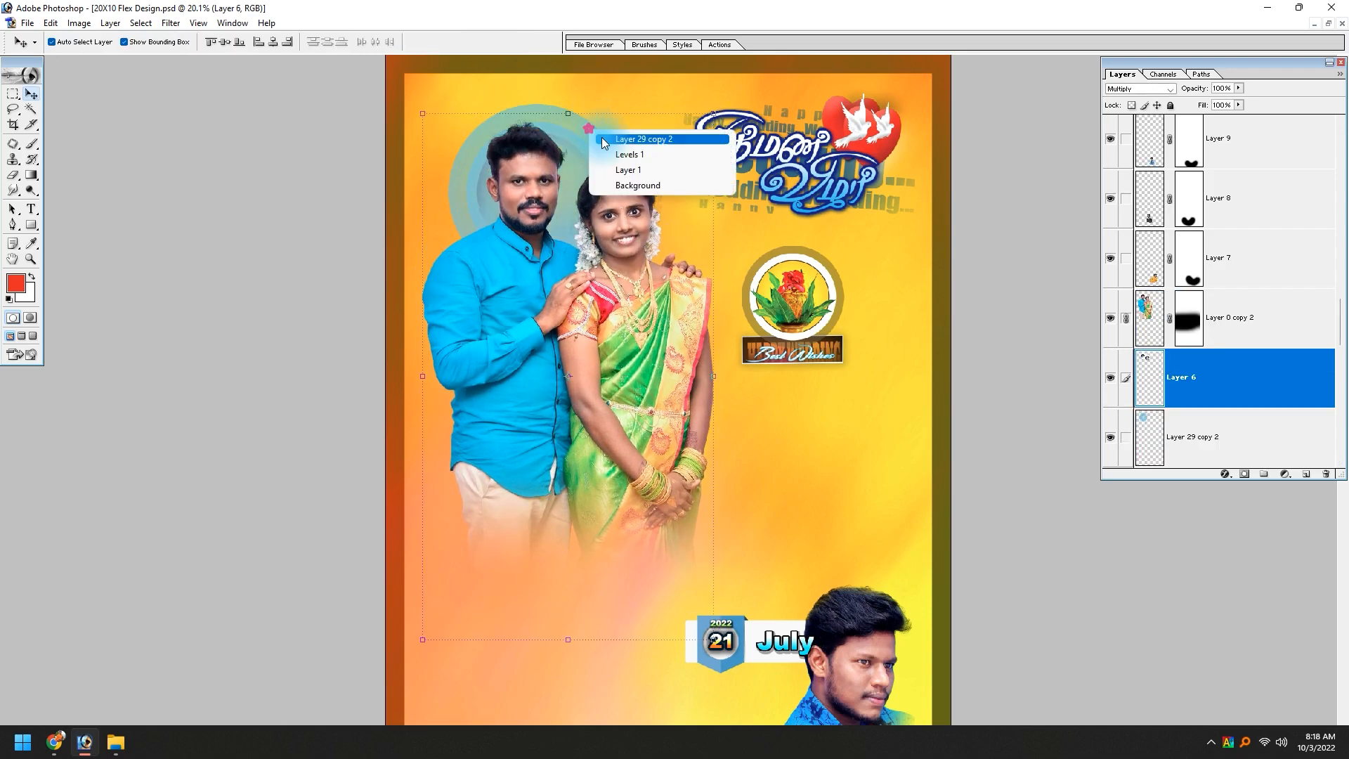
{"action": "left_click", "coordinate": [636, 139]}
{"action": "mouse_move", "coordinate": [625, 279]}
{"action": "left_mouse_down"}
{"action": "mouse_move", "coordinate": [735, 388]}
{"action": "mouse_move", "coordinate": [631, 256]}
{"action": "left_mouse_up"}
{"action": "left_click_drag", "start_coordinate": [703, 378], "coordinate": [690, 363]}
{"action": "key", "text": "Return"}
Move the Tamil wedding title closer to the banner's upper-right corner and shrink it slightly.
{"action": "left_click_drag", "start_coordinate": [825, 156], "coordinate": [843, 147]}
{"action": "left_click_drag", "start_coordinate": [675, 206], "coordinate": [685, 202]}
{"action": "key", "text": "Return"}
Recolor the circle behind the couple from blue to pinkish purple with Hue/Saturation.
{"action": "right_click", "coordinate": [569, 132]}
{"action": "left_click", "coordinate": [589, 141]}
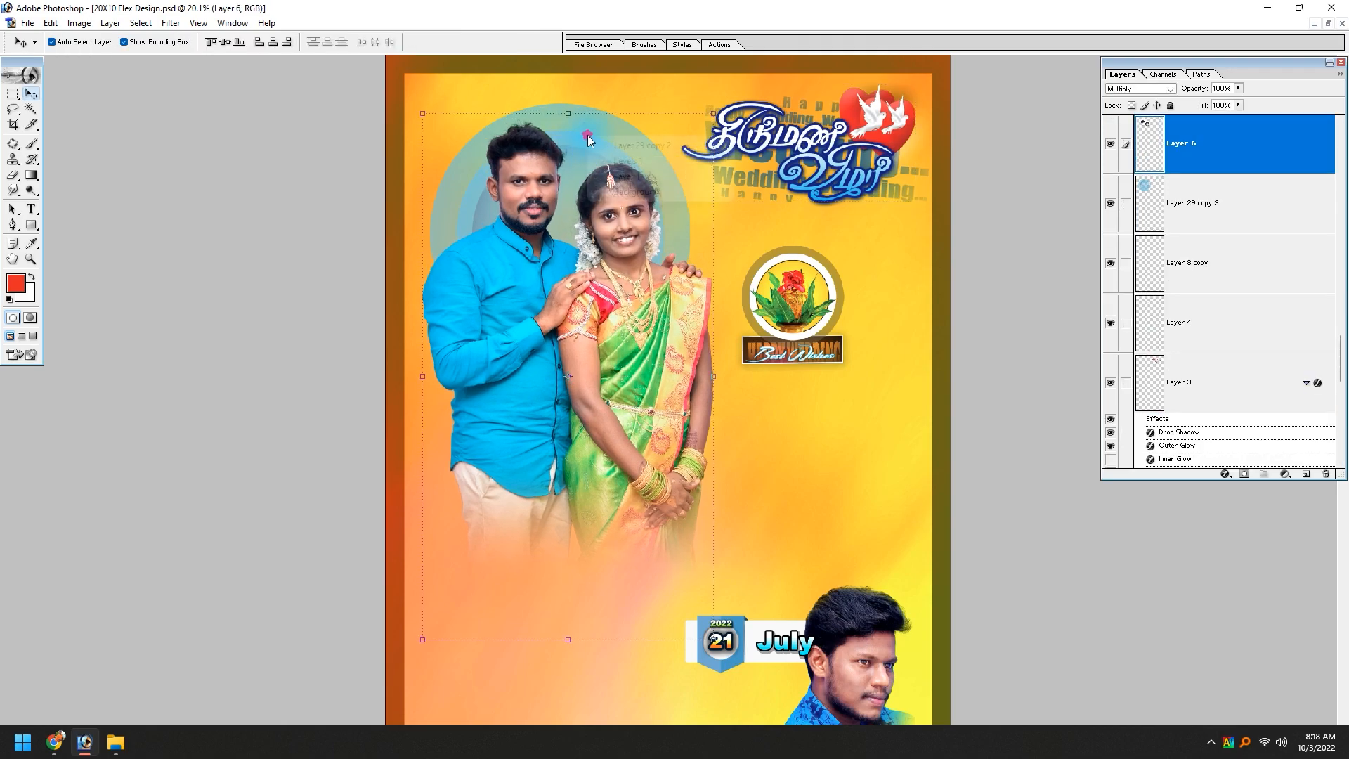
{"action": "right_click", "coordinate": [588, 141]}
{"action": "left_click", "coordinate": [621, 146]}
{"action": "left_click_drag", "start_coordinate": [950, 411], "coordinate": [994, 406]}
{"action": "key", "text": "Return"}
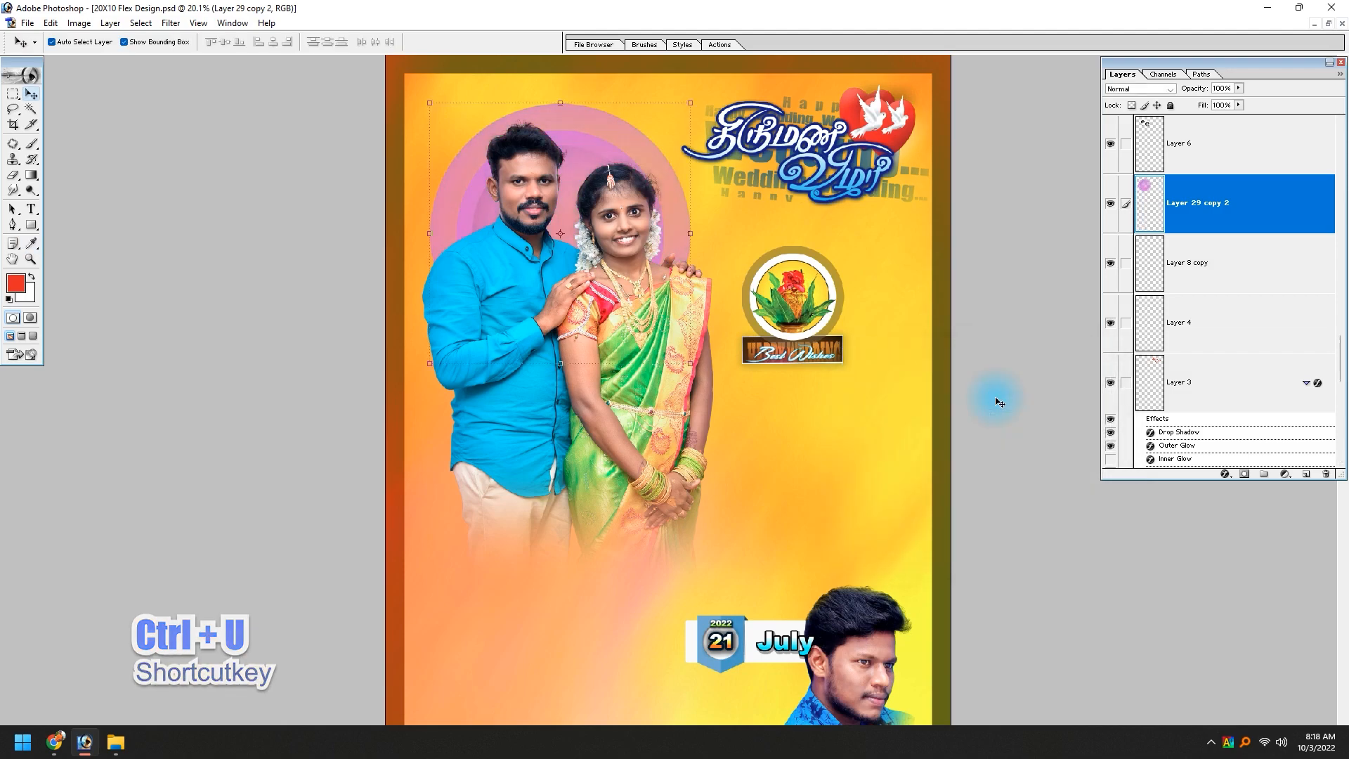
Move the wedding emblem up under the Tamil title, and place and enlarge the blue-shirted man's portrait beneath it.
{"action": "key", "text": "ctrl+minus"}
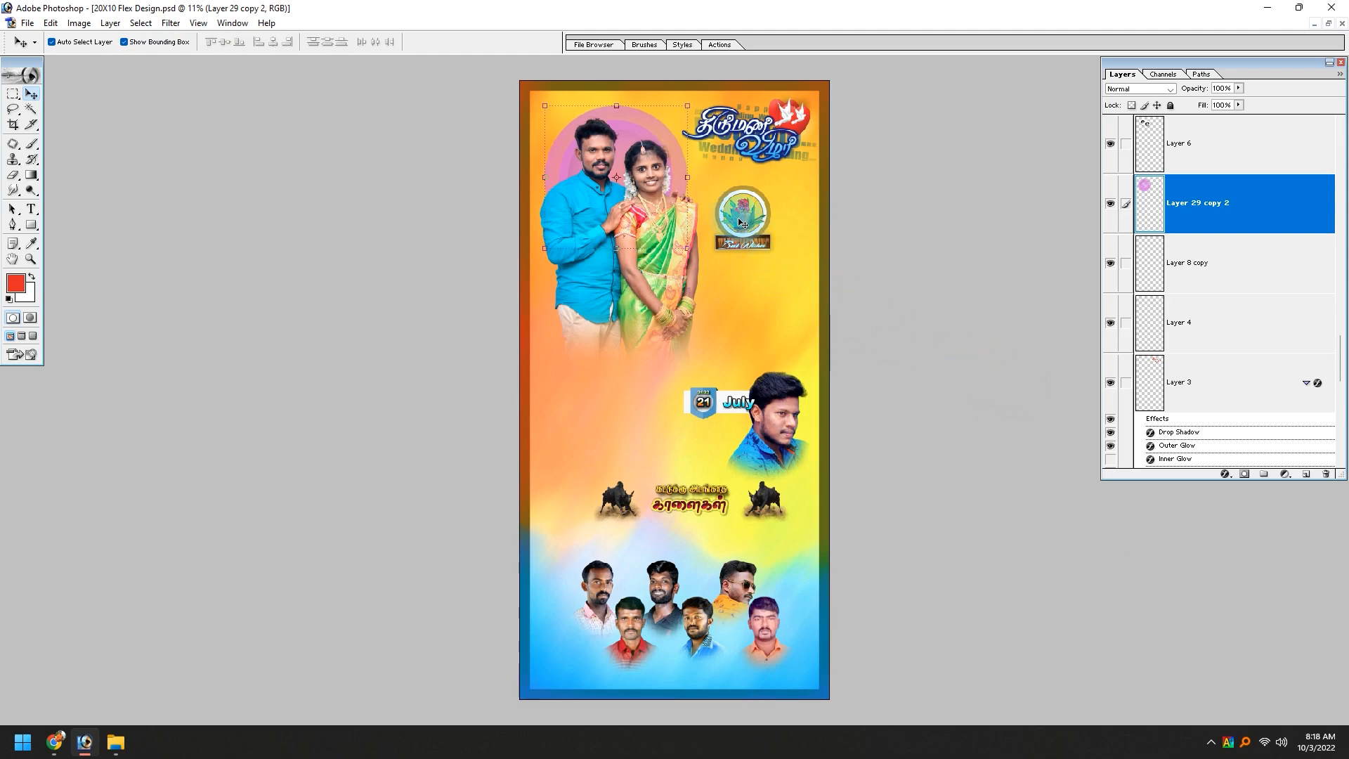
{"action": "left_click_drag", "start_coordinate": [739, 219], "coordinate": [756, 207]}
{"action": "left_click_drag", "start_coordinate": [780, 415], "coordinate": [766, 312]}
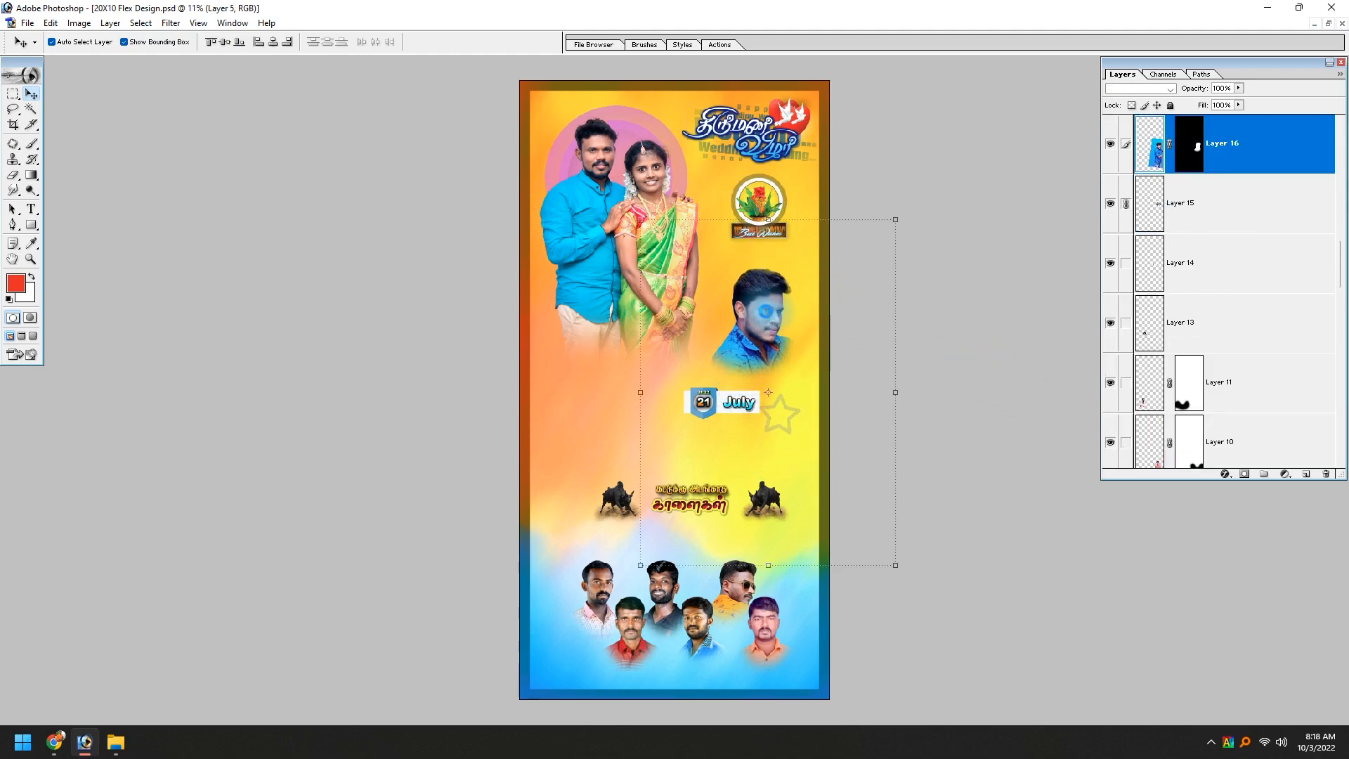
{"action": "left_click_drag", "start_coordinate": [896, 213], "coordinate": [914, 190]}
{"action": "key", "text": "Return"}
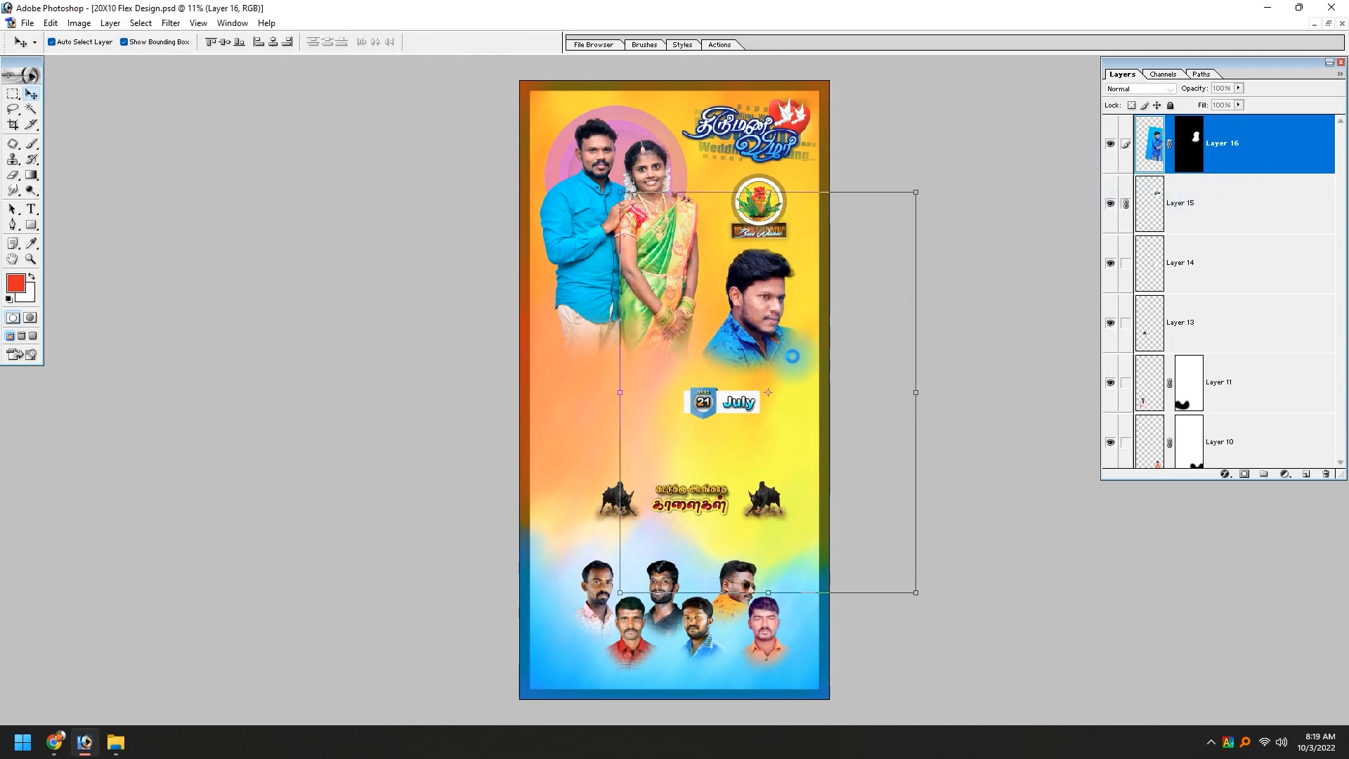
Try the blue-shirted man's portrait below the couple and temporarily disable its layer mask to view the full photo.
{"action": "left_click_drag", "start_coordinate": [760, 316], "coordinate": [612, 422]}
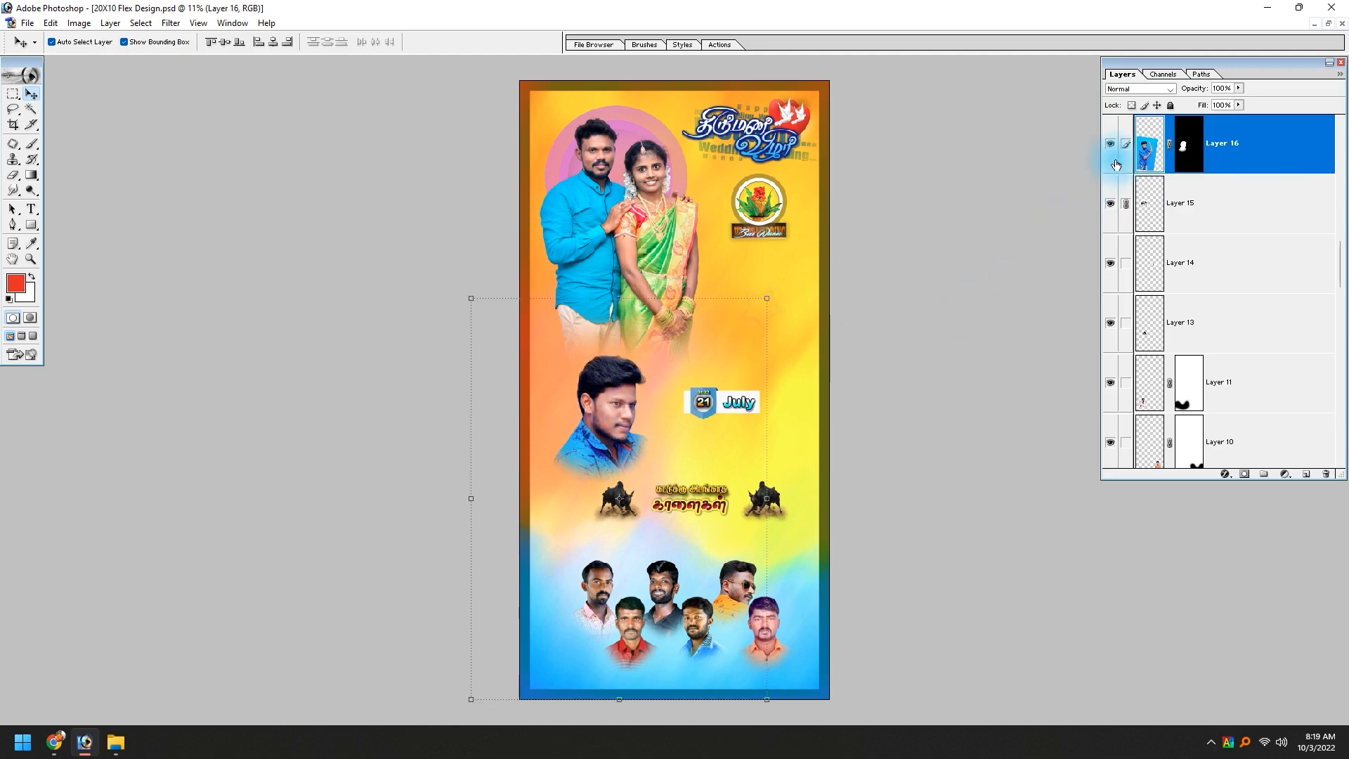
{"action": "left_click", "coordinate": [1189, 144], "text": "shift"}
{"action": "left_click_drag", "start_coordinate": [590, 527], "coordinate": [654, 478]}
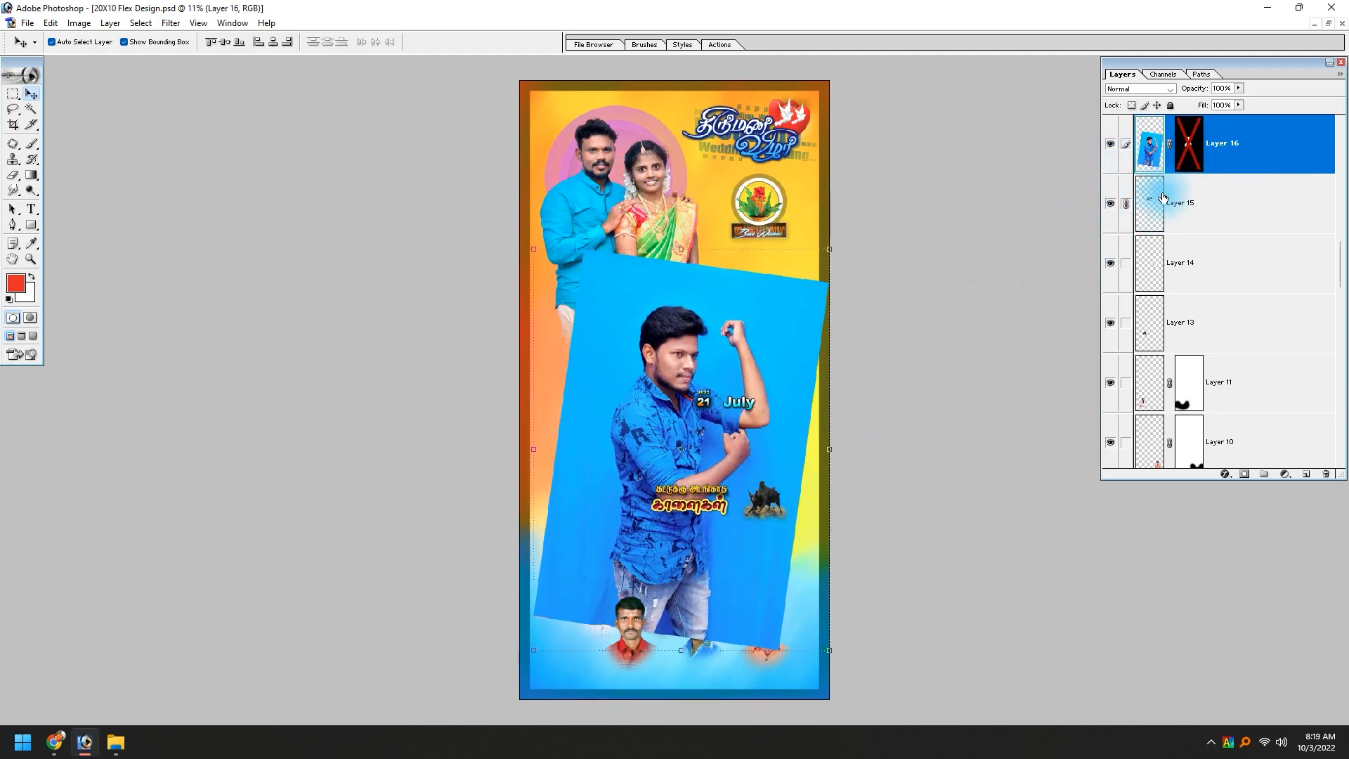
{"action": "left_click", "coordinate": [1189, 162], "text": "shift"}
Place the portrait back below the emblem, enlarge it slightly, and shift the date badge to the right beneath it.
{"action": "left_click_drag", "start_coordinate": [654, 379], "coordinate": [741, 326]}
{"action": "left_click_drag", "start_coordinate": [667, 195], "coordinate": [892, 435]}
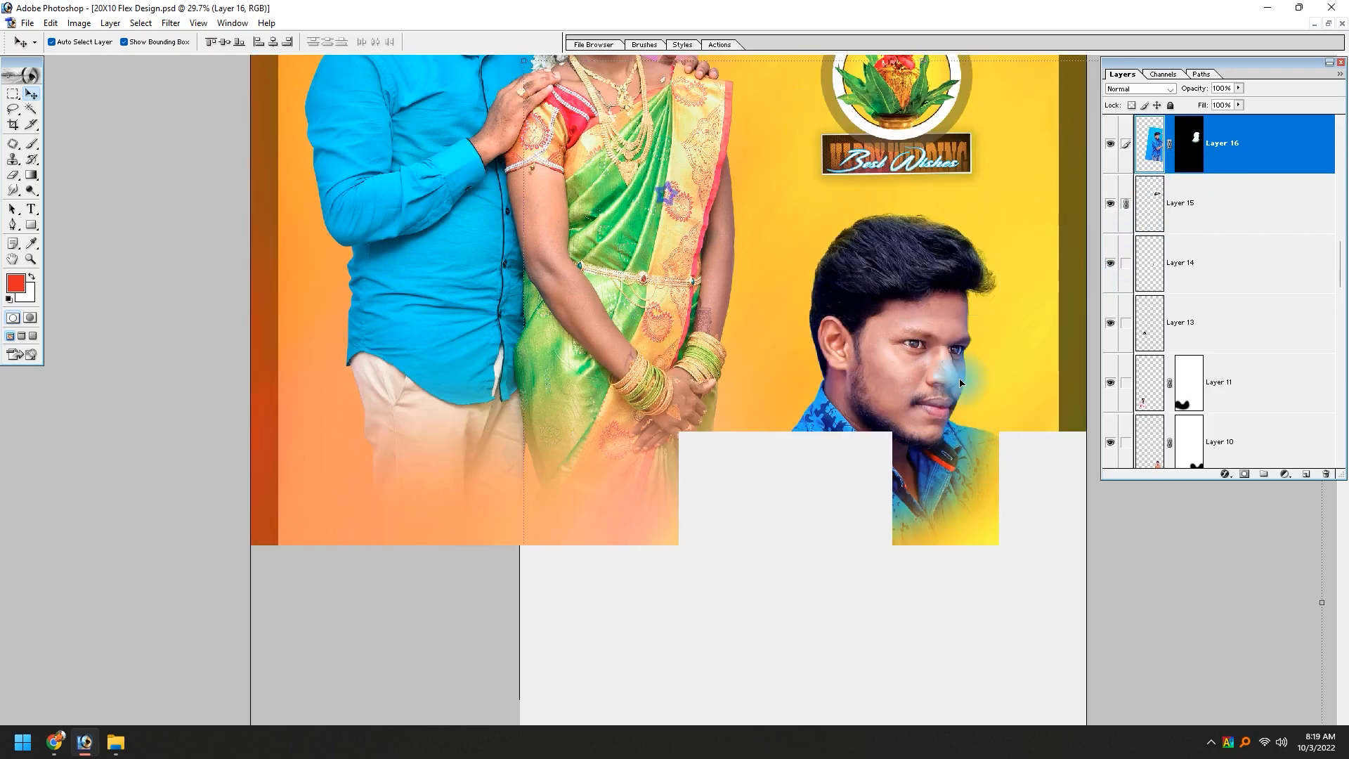
{"action": "key", "text": "ctrl+0"}
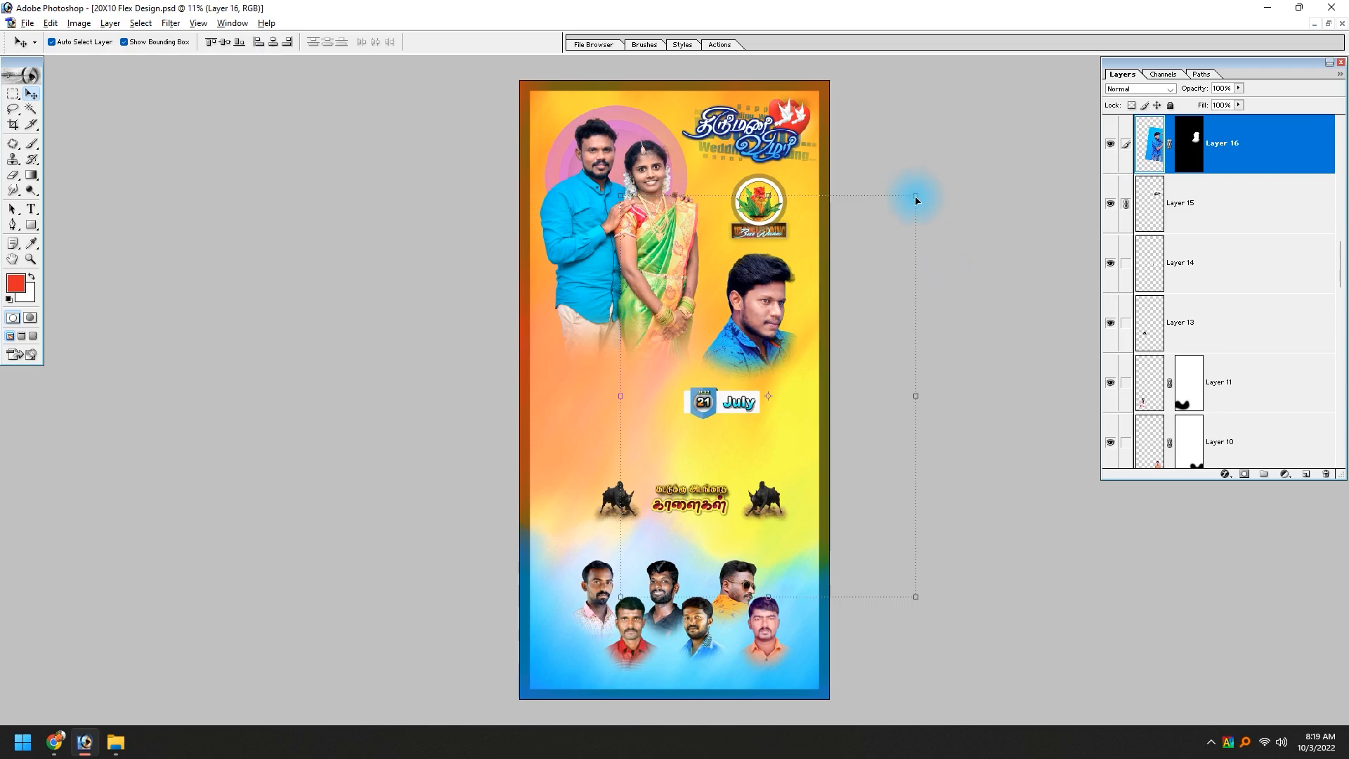
{"action": "left_click_drag", "start_coordinate": [918, 194], "coordinate": [925, 188]}
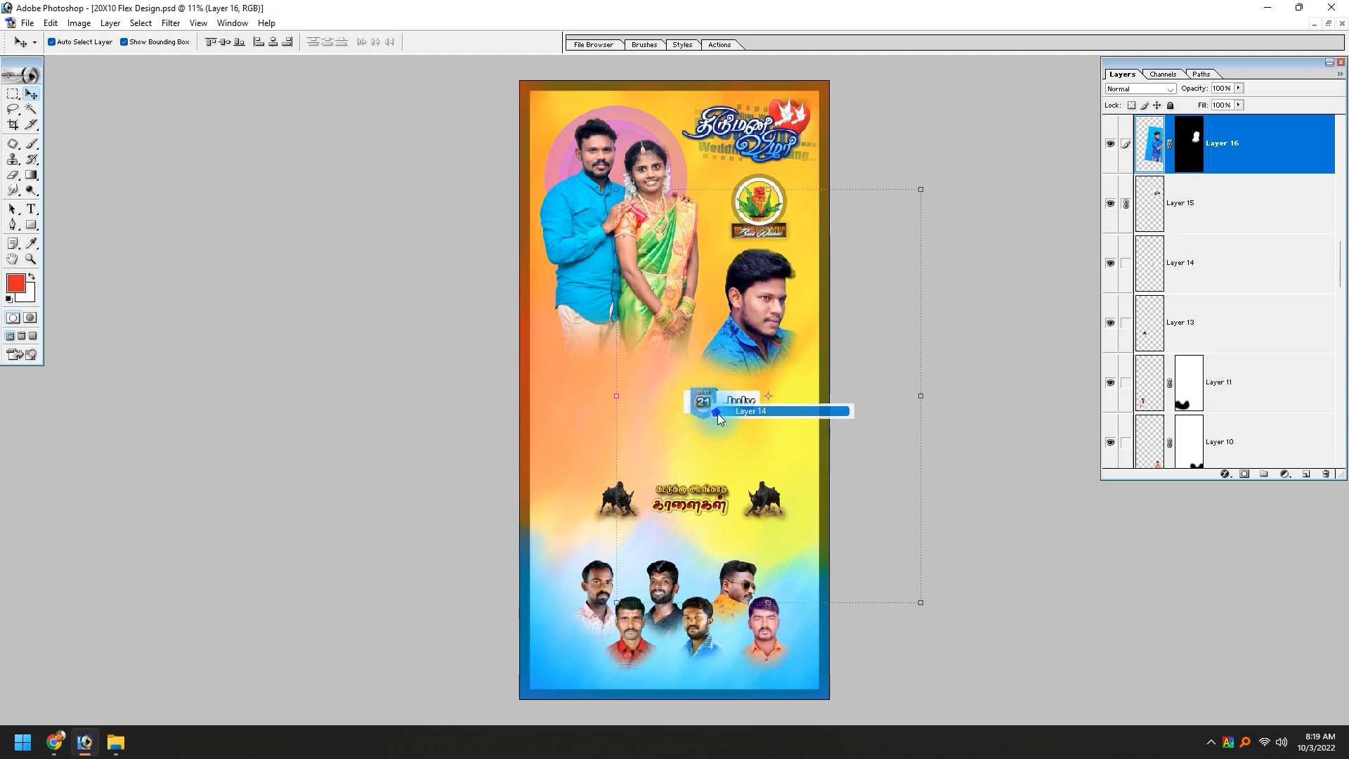
{"action": "left_click_drag", "start_coordinate": [704, 403], "coordinate": [743, 407]}
Move the Tamil heading with its two bulls to the banner's lower edge and enlarge it to span the width inside the border.
{"action": "left_click", "coordinate": [694, 498]}
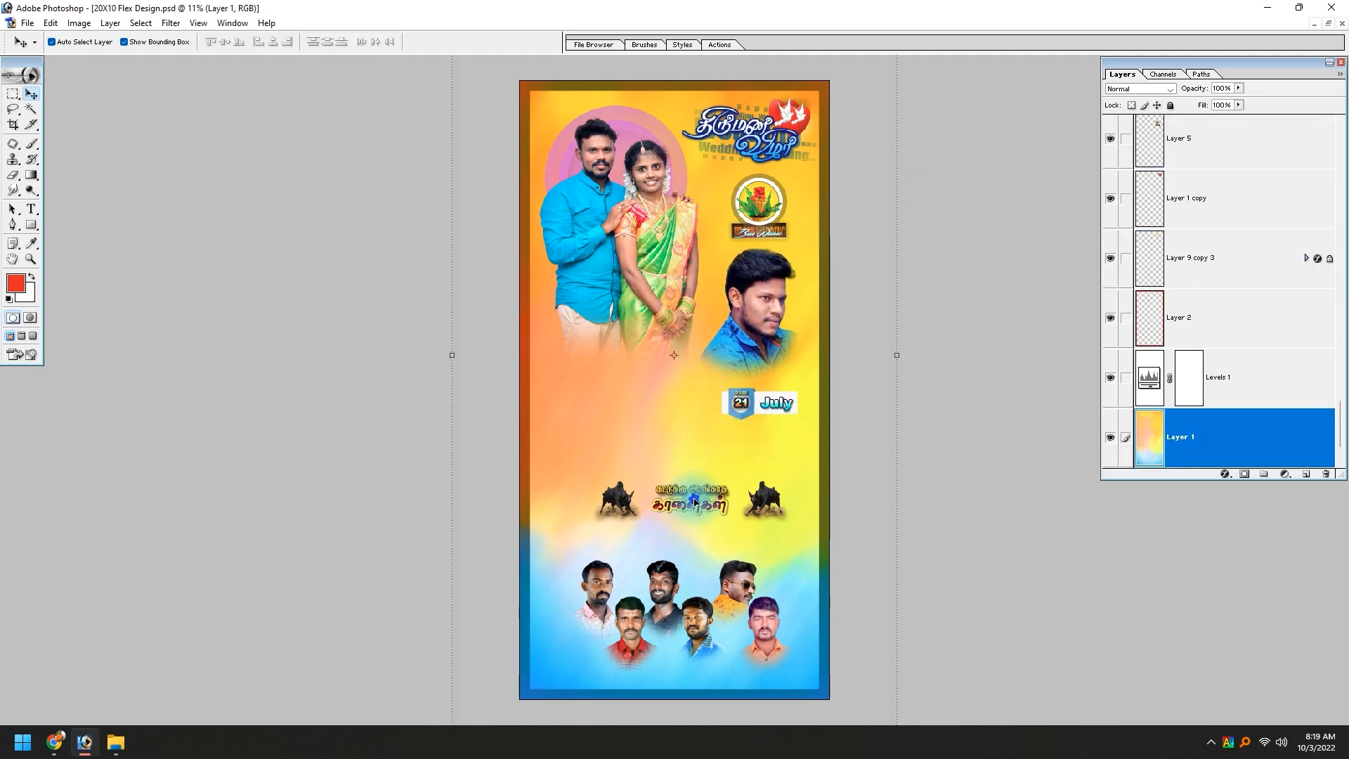
{"action": "left_click", "coordinate": [765, 499]}
{"action": "left_click_drag", "start_coordinate": [764, 499], "coordinate": [701, 673]}
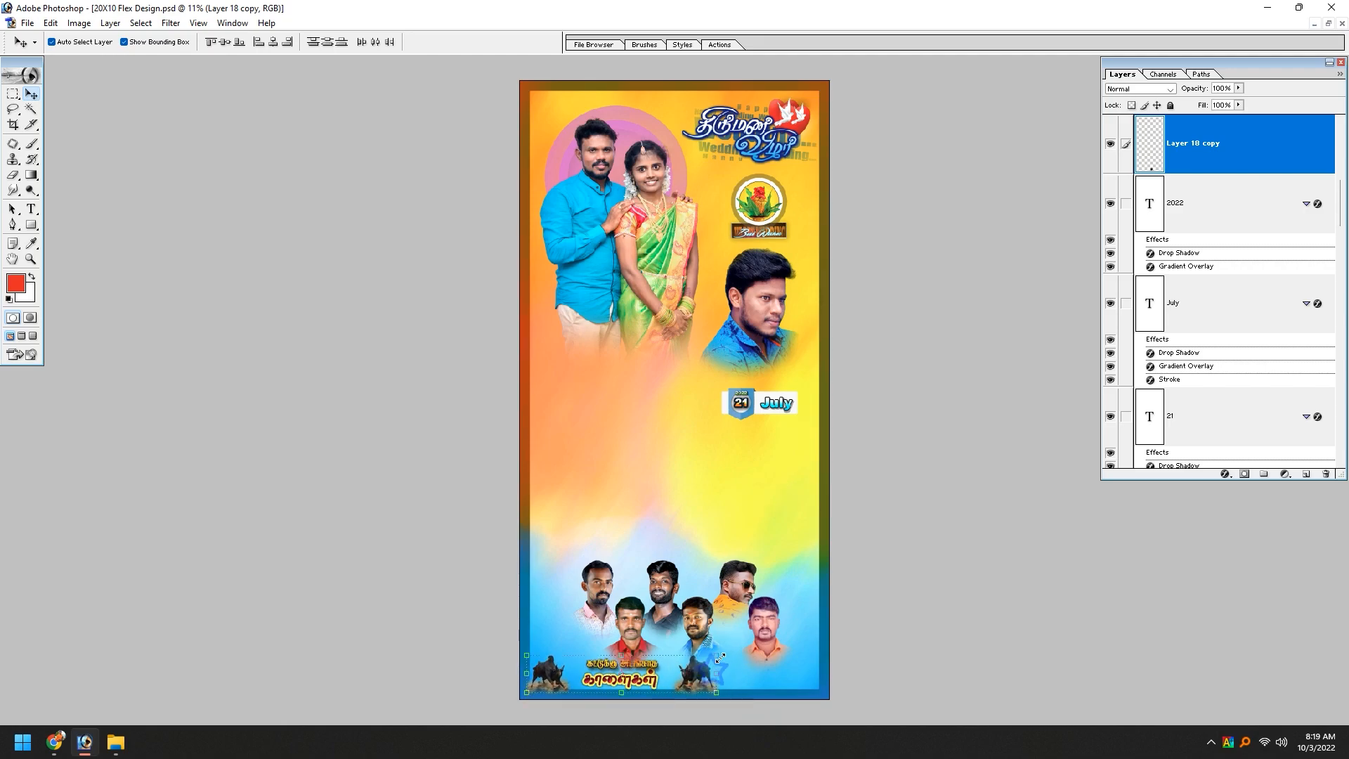
{"action": "left_click", "coordinate": [660, 291]}
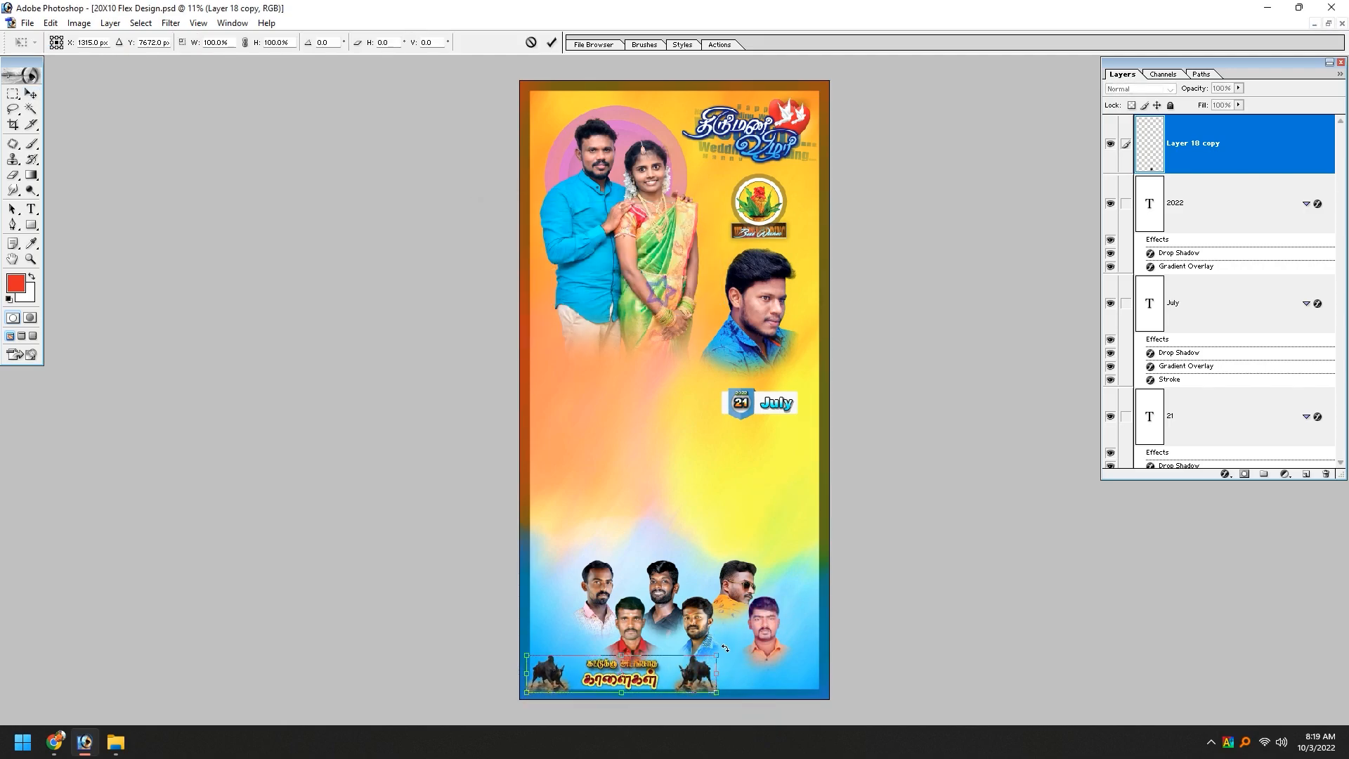
{"action": "left_click_drag", "start_coordinate": [719, 650], "coordinate": [823, 630]}
{"action": "key", "text": "Return"}
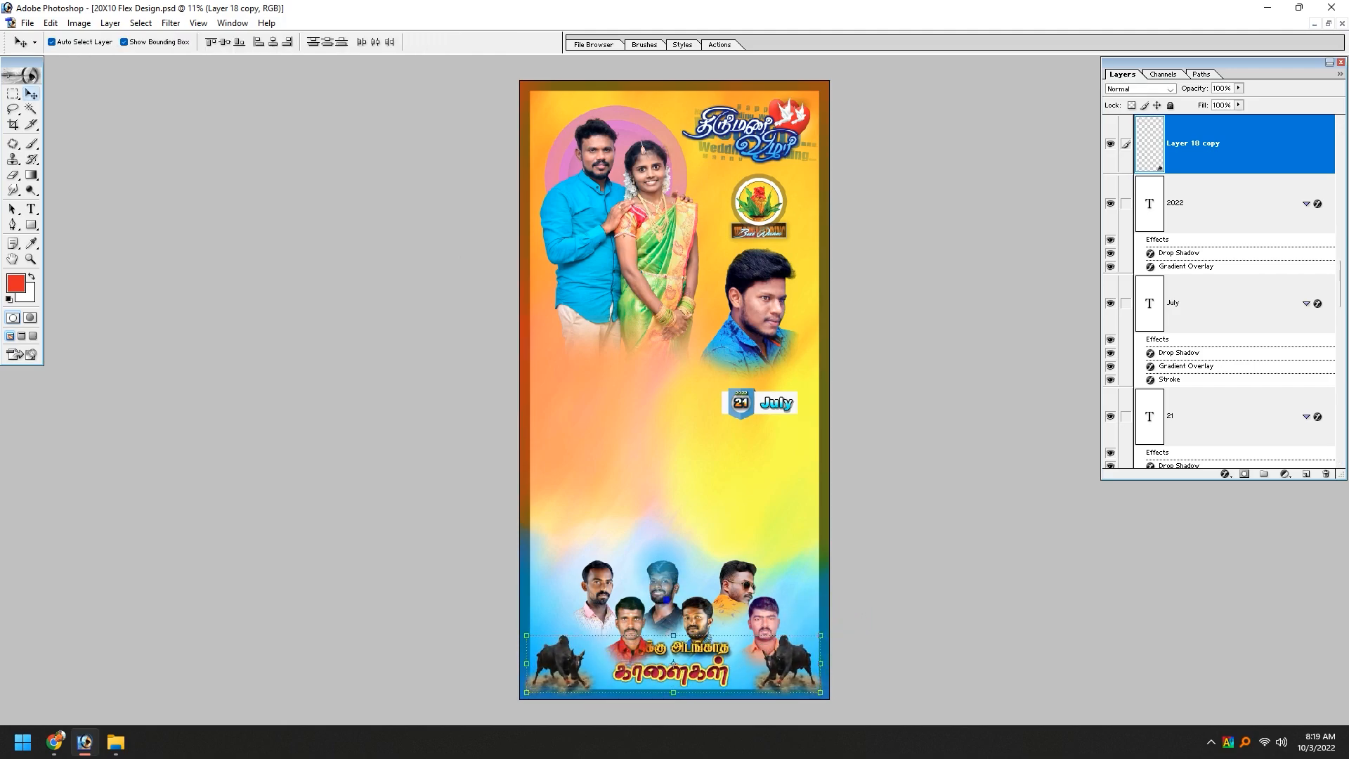
Raise the friends' photos above the bulls heading and lift the man in the pink shirt above the group.
{"action": "left_click_drag", "start_coordinate": [666, 600], "coordinate": [661, 530]}
{"action": "left_click_drag", "start_coordinate": [461, 367], "coordinate": [942, 698]}
{"action": "right_click", "coordinate": [500, 325]}
{"action": "left_click", "coordinate": [514, 330]}
{"action": "left_click_drag", "start_coordinate": [512, 350], "coordinate": [637, 181]}
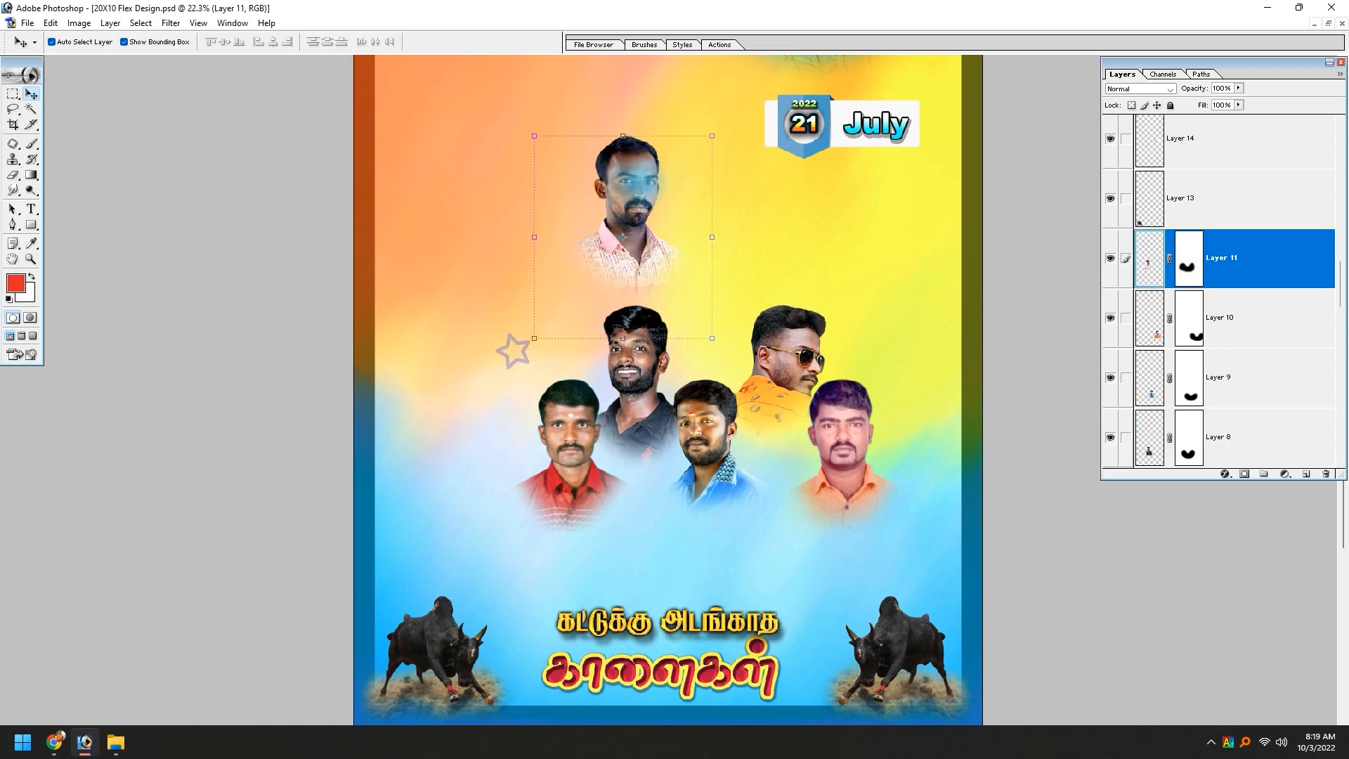
Enlarge the pink-shirted man's photo and position it in the banner's middle beside the date badge.
{"action": "key", "text": "ctrl+minus"}
{"action": "key", "text": "ctrl+minus"}
{"action": "left_click_drag", "start_coordinate": [693, 395], "coordinate": [729, 352]}
{"action": "double_click", "coordinate": [685, 438]}
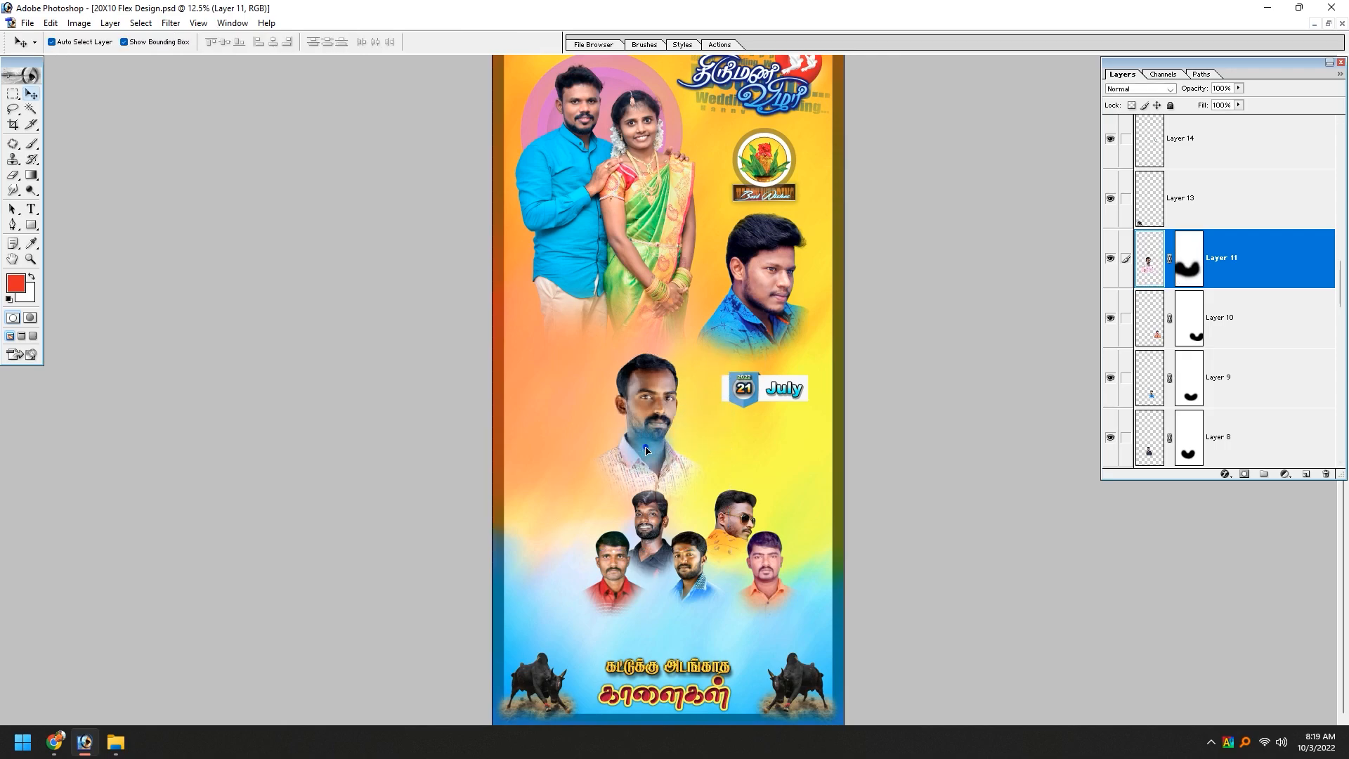
{"action": "left_click_drag", "start_coordinate": [685, 438], "coordinate": [710, 449]}
Lower the remaining friends' photos, scale the man in the black shirt to about 169% and place him lower left of the pink-shirted man.
{"action": "left_click_drag", "start_coordinate": [638, 528], "coordinate": [691, 419]}
{"action": "left_click", "coordinate": [629, 583]}
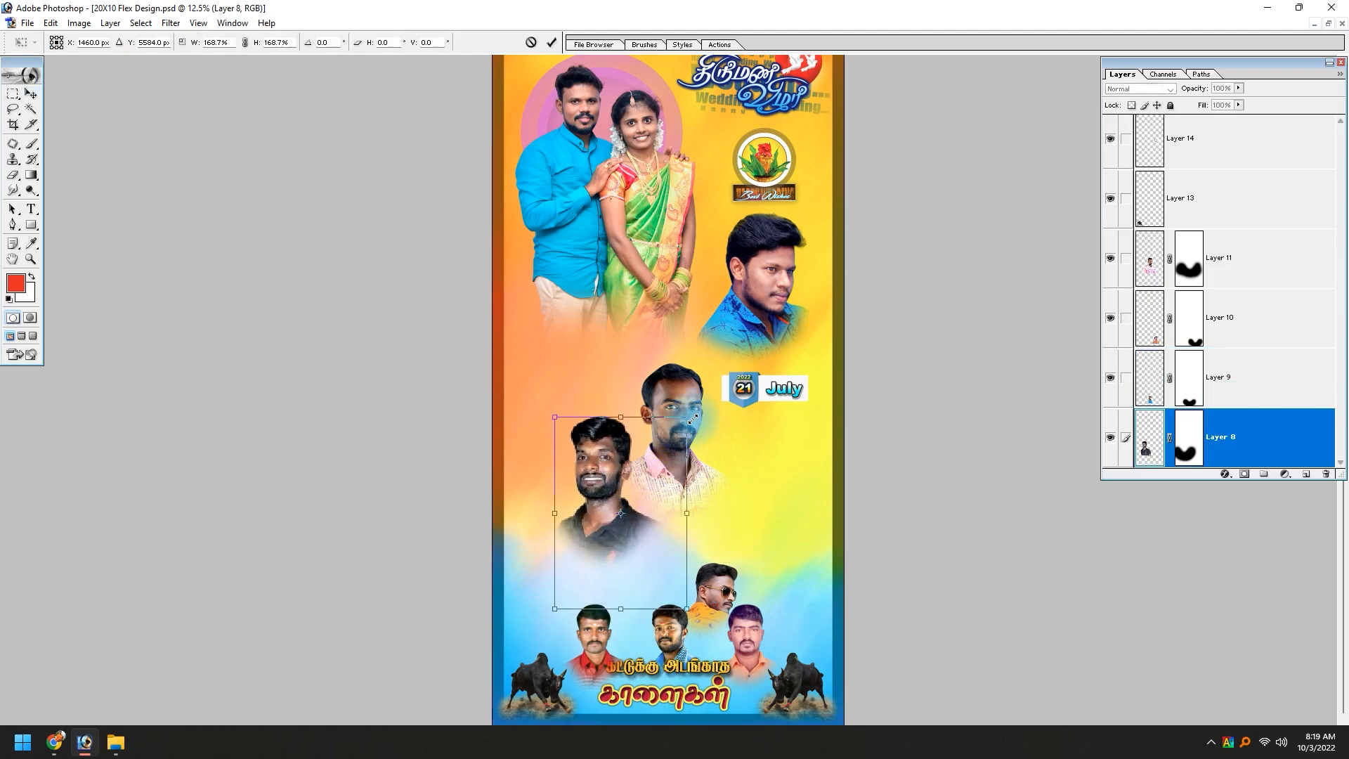
{"action": "key", "text": "Return"}
{"action": "left_click_drag", "start_coordinate": [629, 514], "coordinate": [630, 508]}
Enlarge the man in sunglasses and fit him to the right of the pink-shirted man, nudging the man in black to balance.
{"action": "left_click_drag", "start_coordinate": [728, 583], "coordinate": [816, 437]}
{"action": "key", "text": "Return"}
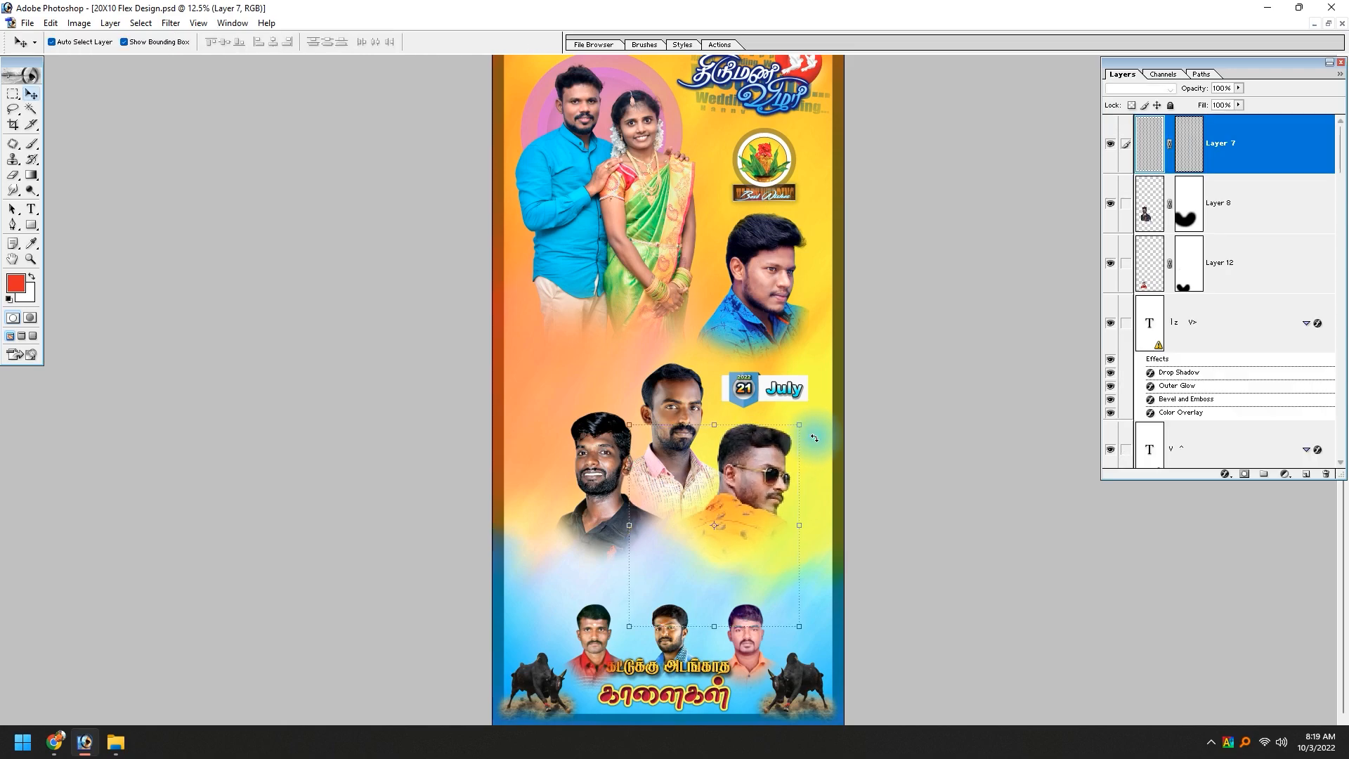
{"action": "key", "text": "shift+Left"}
{"action": "key", "text": "shift+Left"}
{"action": "key", "text": "shift+Left"}
{"action": "key", "text": "shift+Left"}
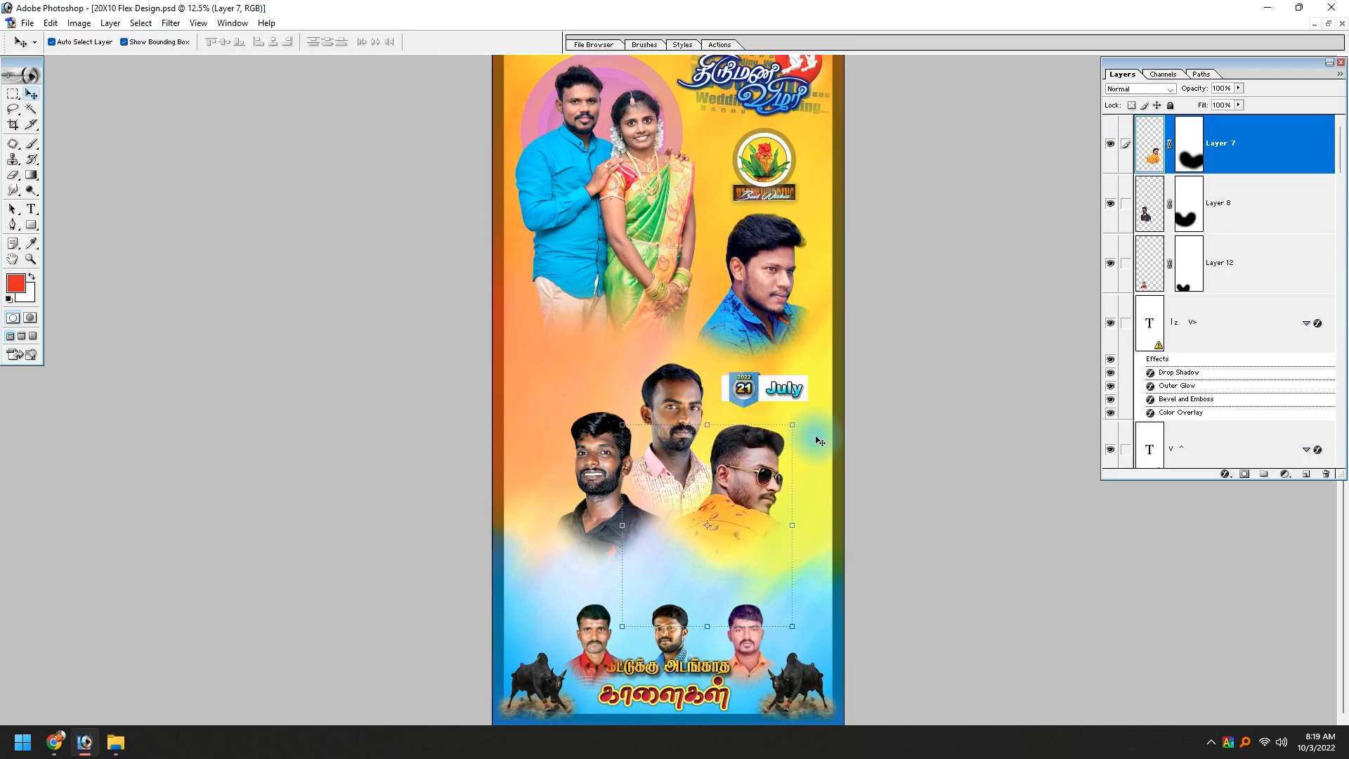
{"action": "left_click_drag", "start_coordinate": [794, 631], "coordinate": [785, 620]}
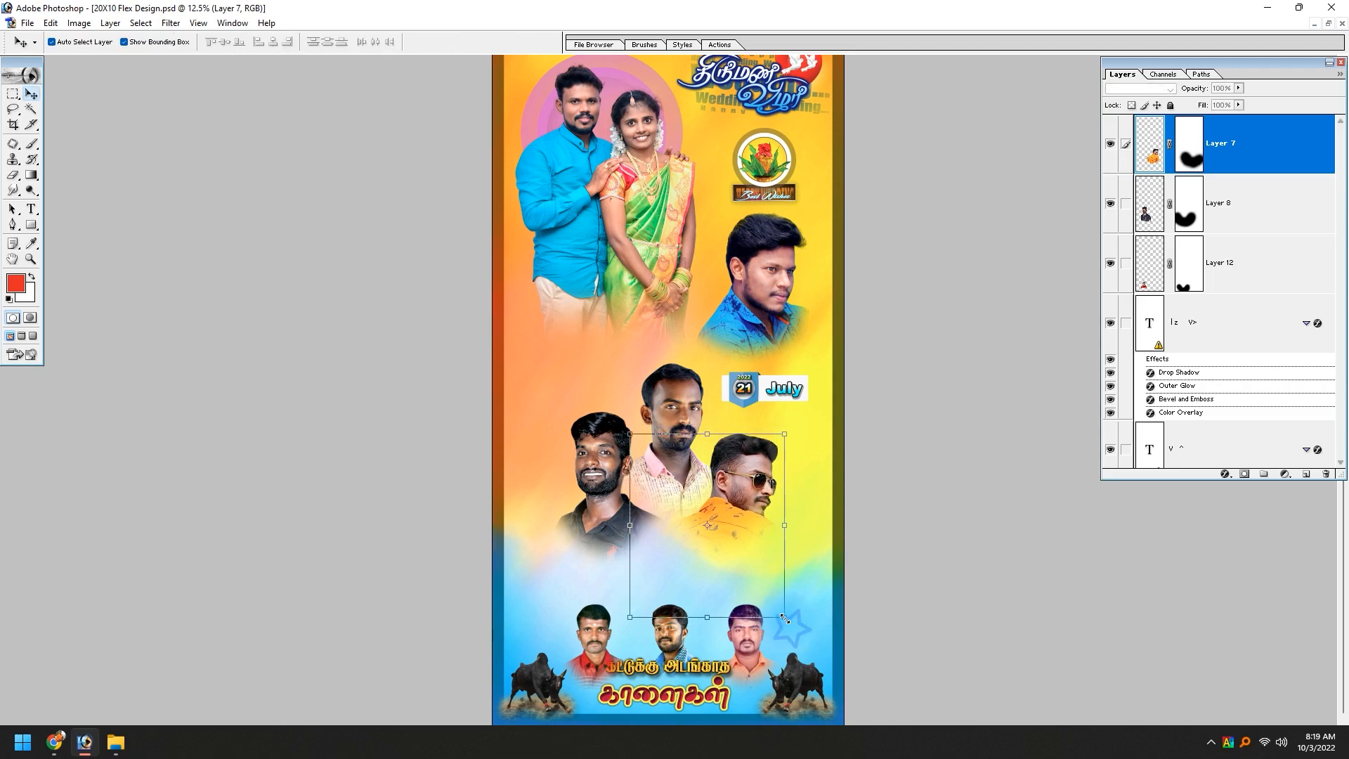
{"action": "key", "text": "Return"}
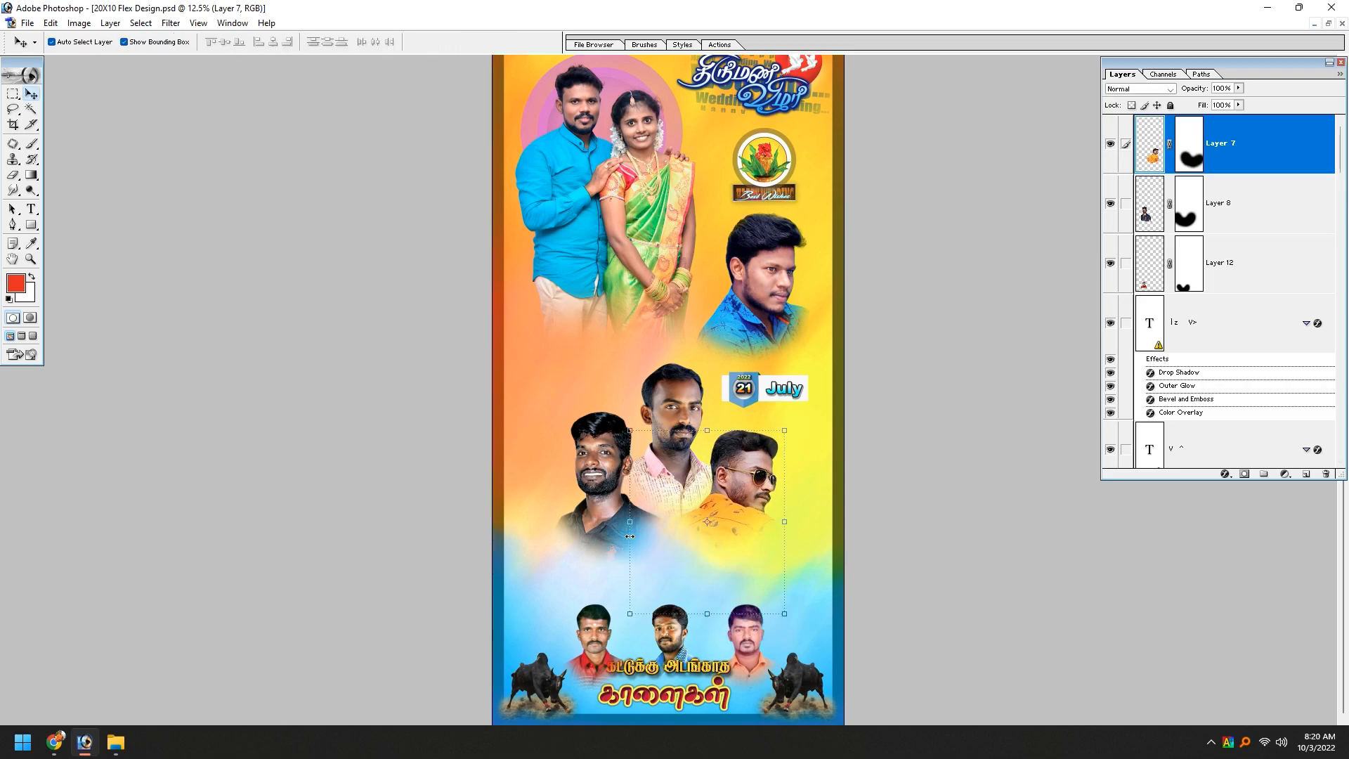
{"action": "left_click", "coordinate": [605, 521]}
{"action": "left_click_drag", "start_coordinate": [605, 521], "coordinate": [603, 522]}
Center the red-shirted man below the pink-shirted man, enlarge his photo and bring its layer in front of the other friends.
{"action": "left_click", "coordinate": [602, 639]}
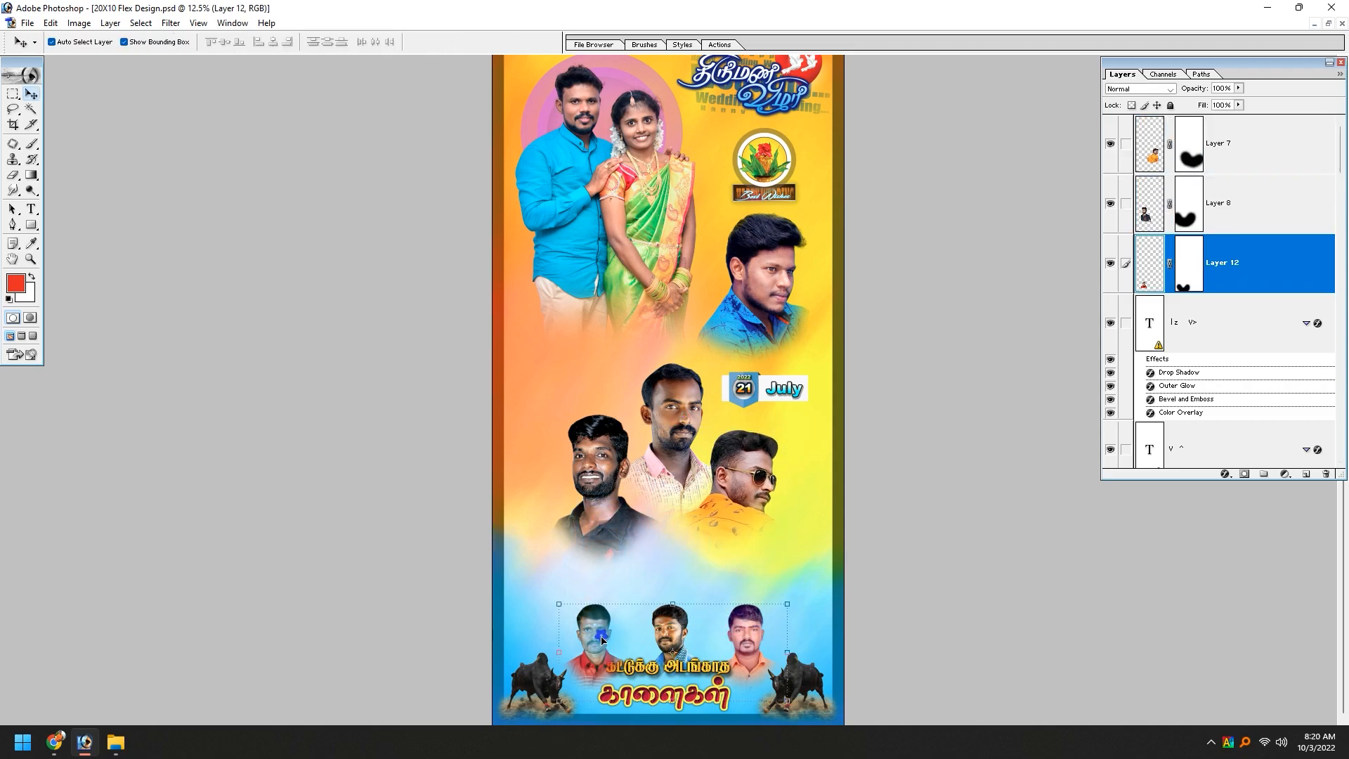
{"action": "left_click_drag", "start_coordinate": [602, 645], "coordinate": [676, 560]}
{"action": "left_click_drag", "start_coordinate": [706, 511], "coordinate": [724, 485]}
{"action": "key", "text": "Return"}
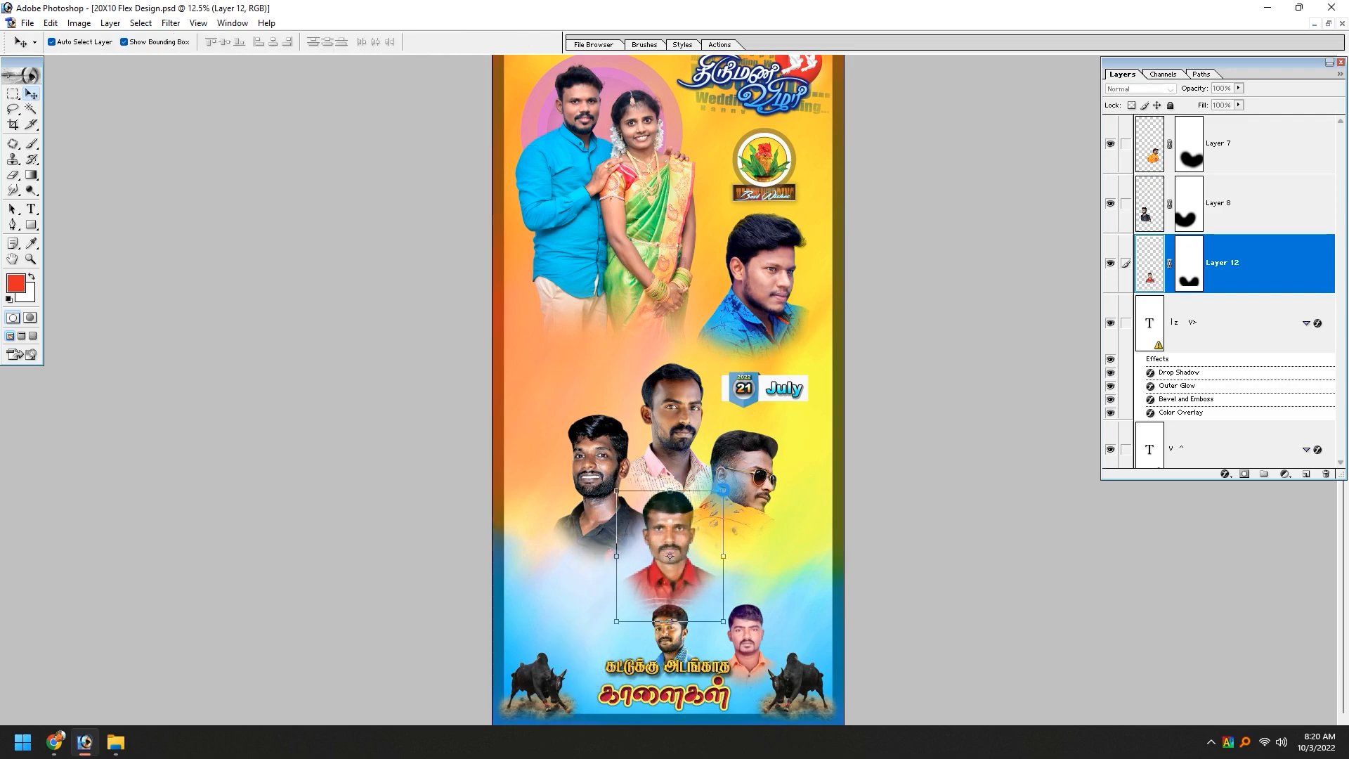
{"action": "key", "text": "ctrl+shift+bracketright"}
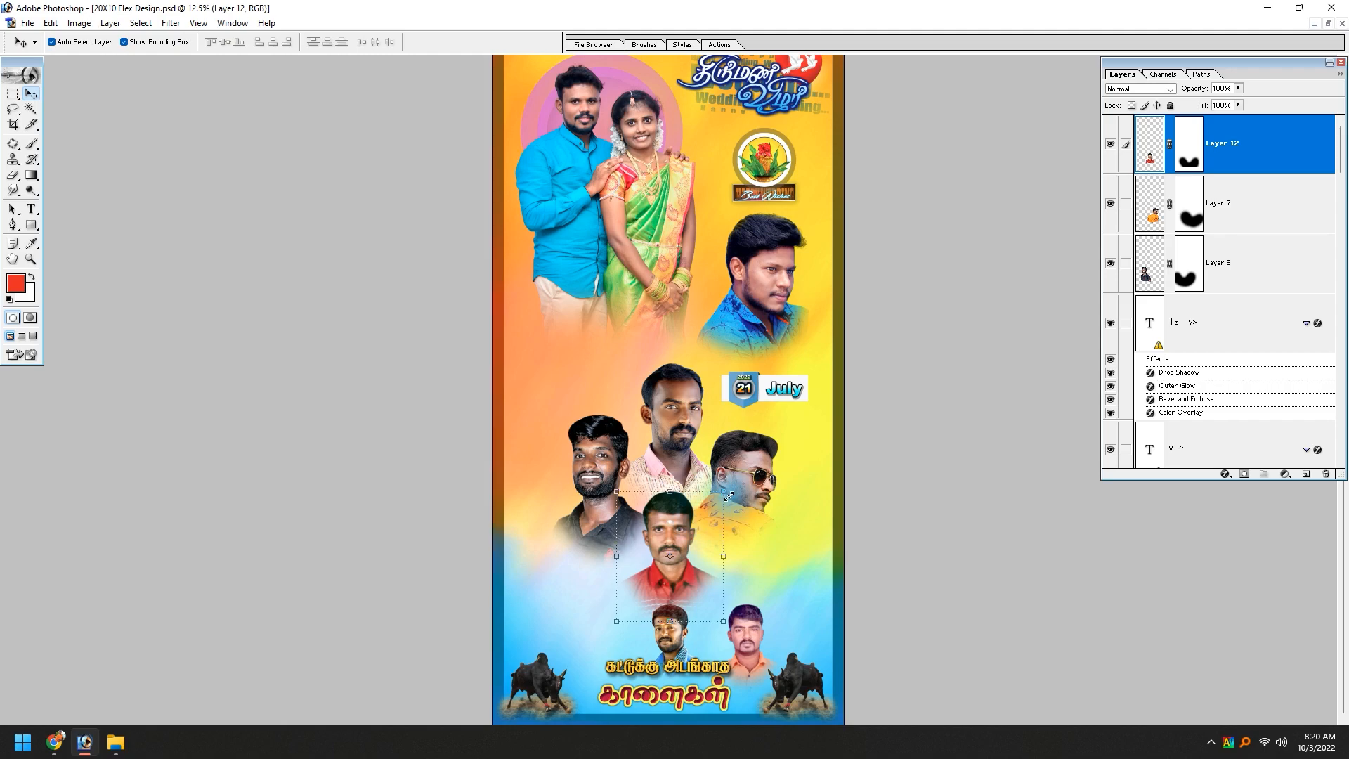
{"action": "left_click_drag", "start_coordinate": [729, 496], "coordinate": [685, 529]}
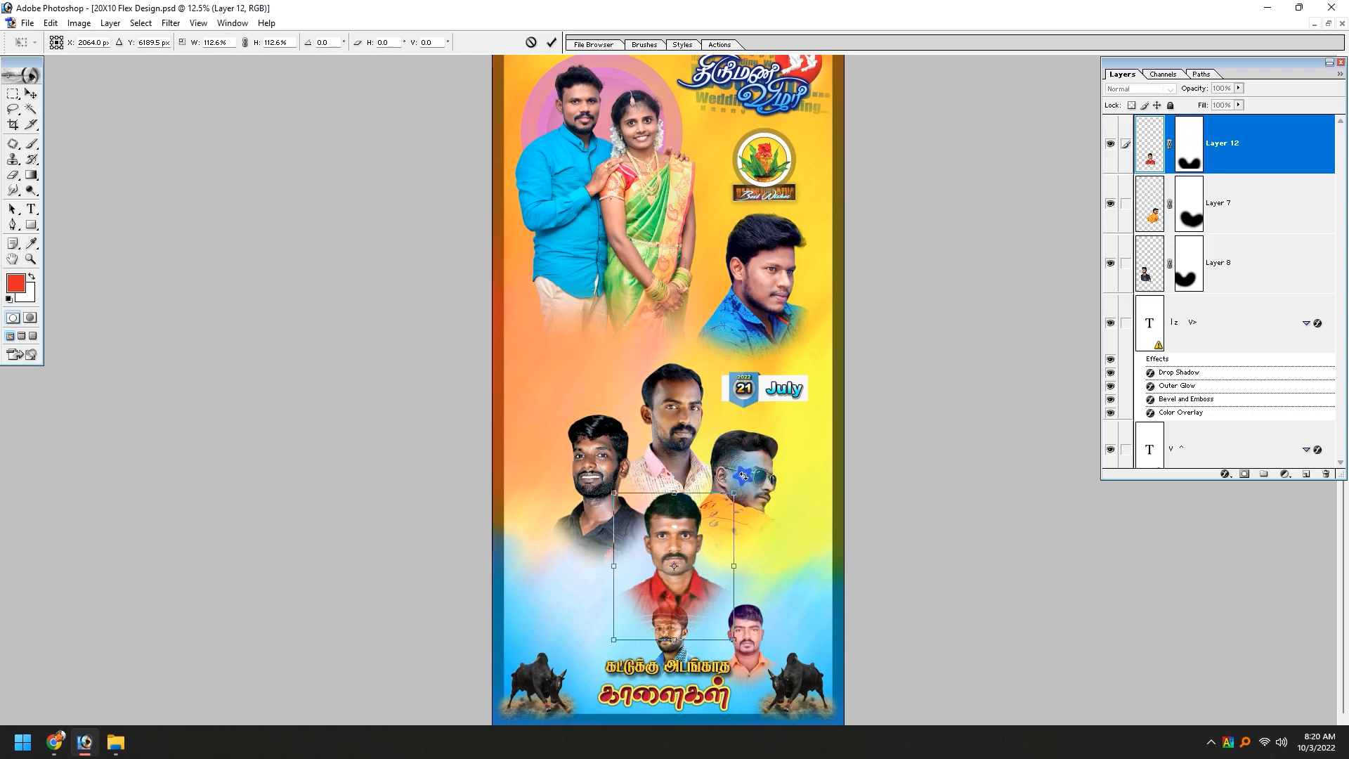
{"action": "key", "text": "Return"}
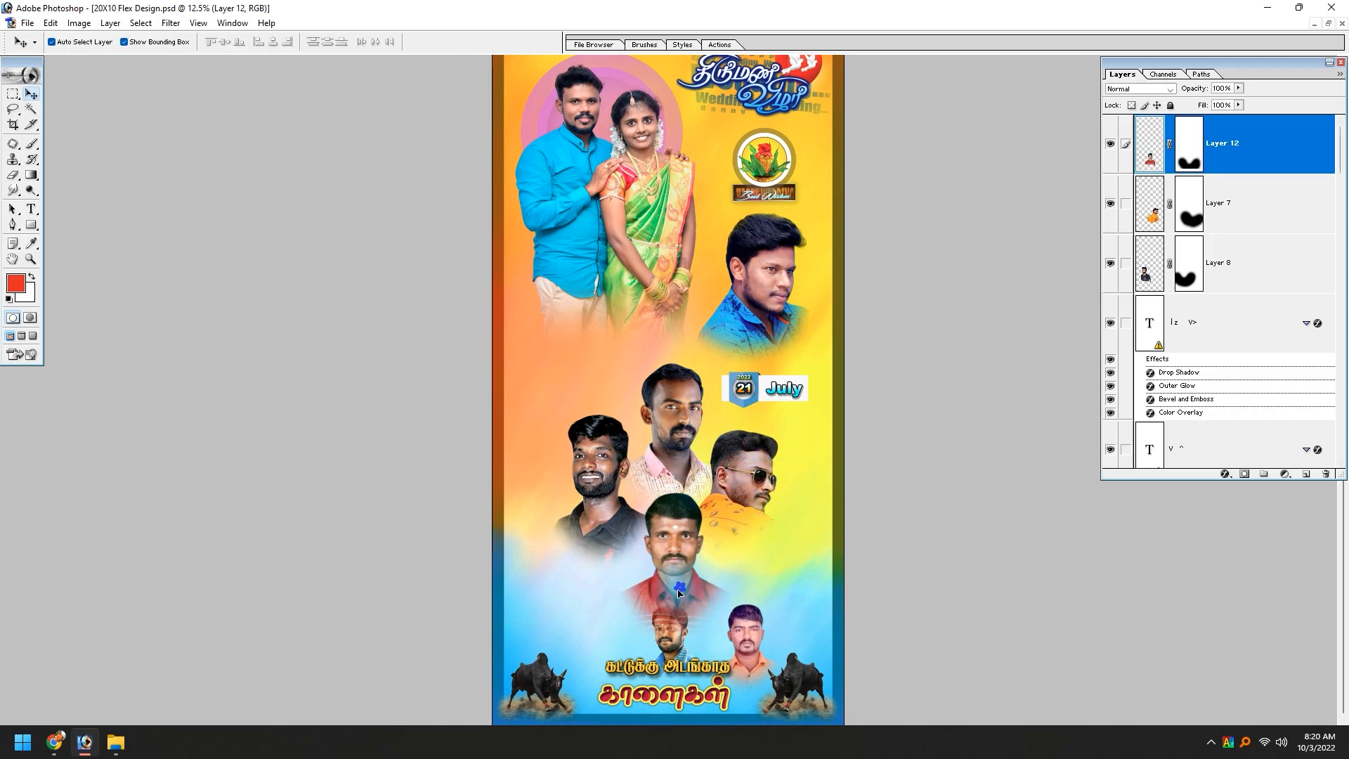
Enlarge the photo of the man in the orange shirt and place it to the right of the red-shirted man.
{"action": "left_click_drag", "start_coordinate": [740, 635], "coordinate": [750, 611]}
{"action": "left_click_drag", "start_coordinate": [791, 554], "coordinate": [830, 515]}
{"action": "key", "text": "Return"}
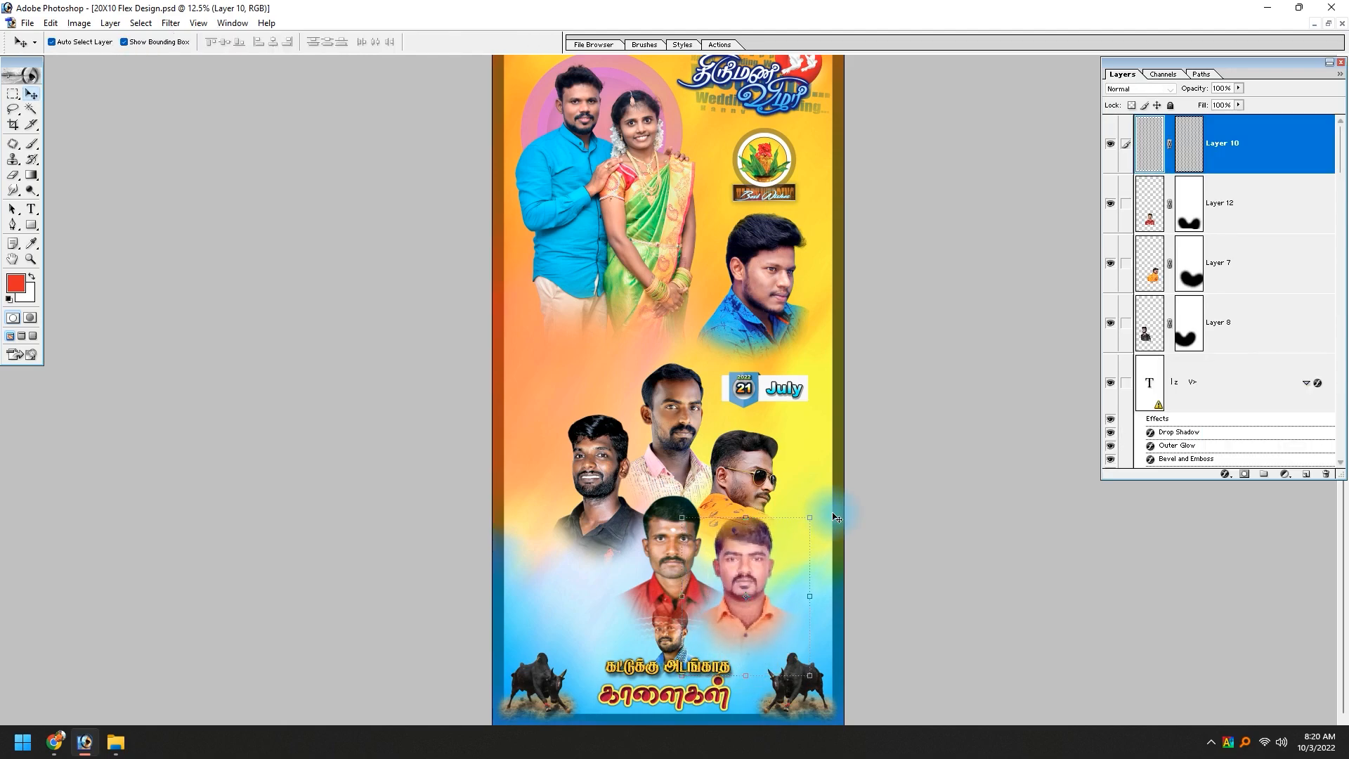
{"action": "left_click_drag", "start_coordinate": [757, 556], "coordinate": [755, 560]}
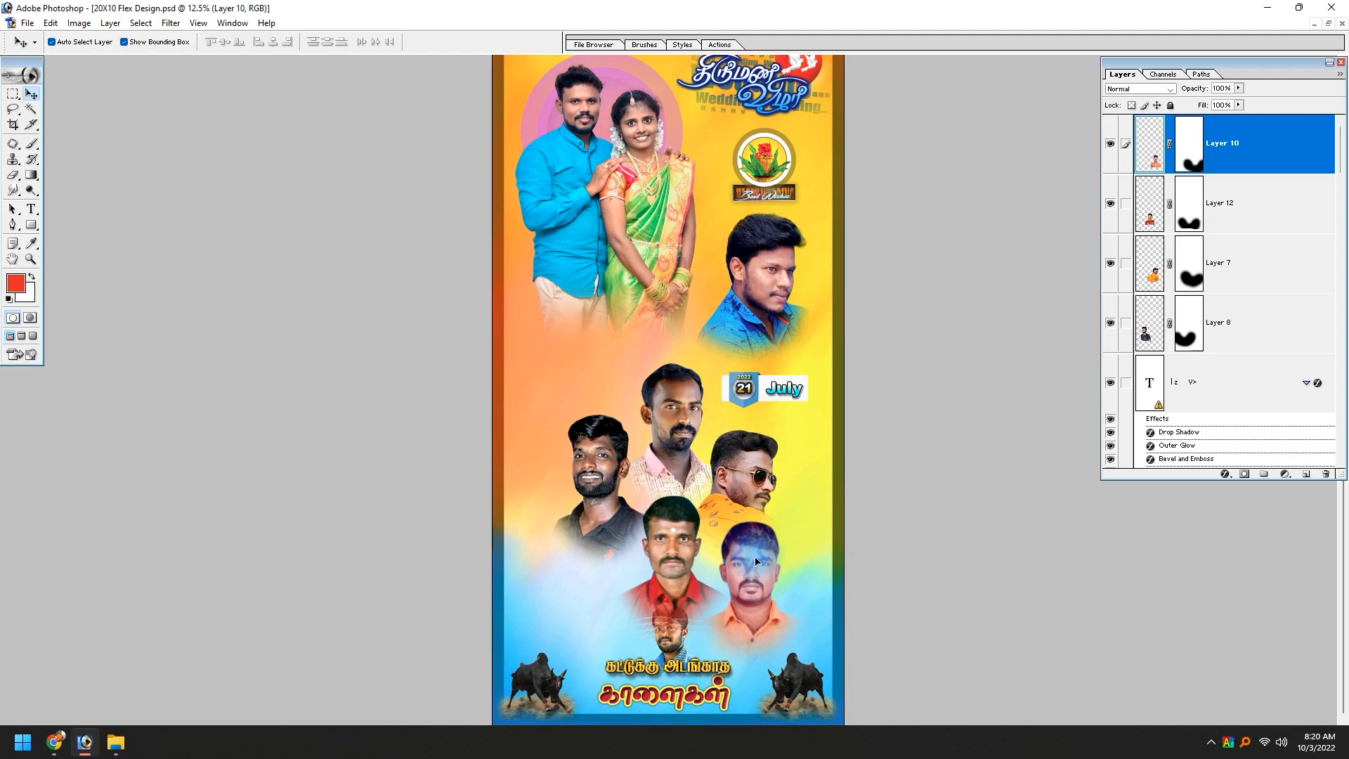
{"action": "right_click", "coordinate": [692, 376]}
{"action": "left_click", "coordinate": [710, 394]}
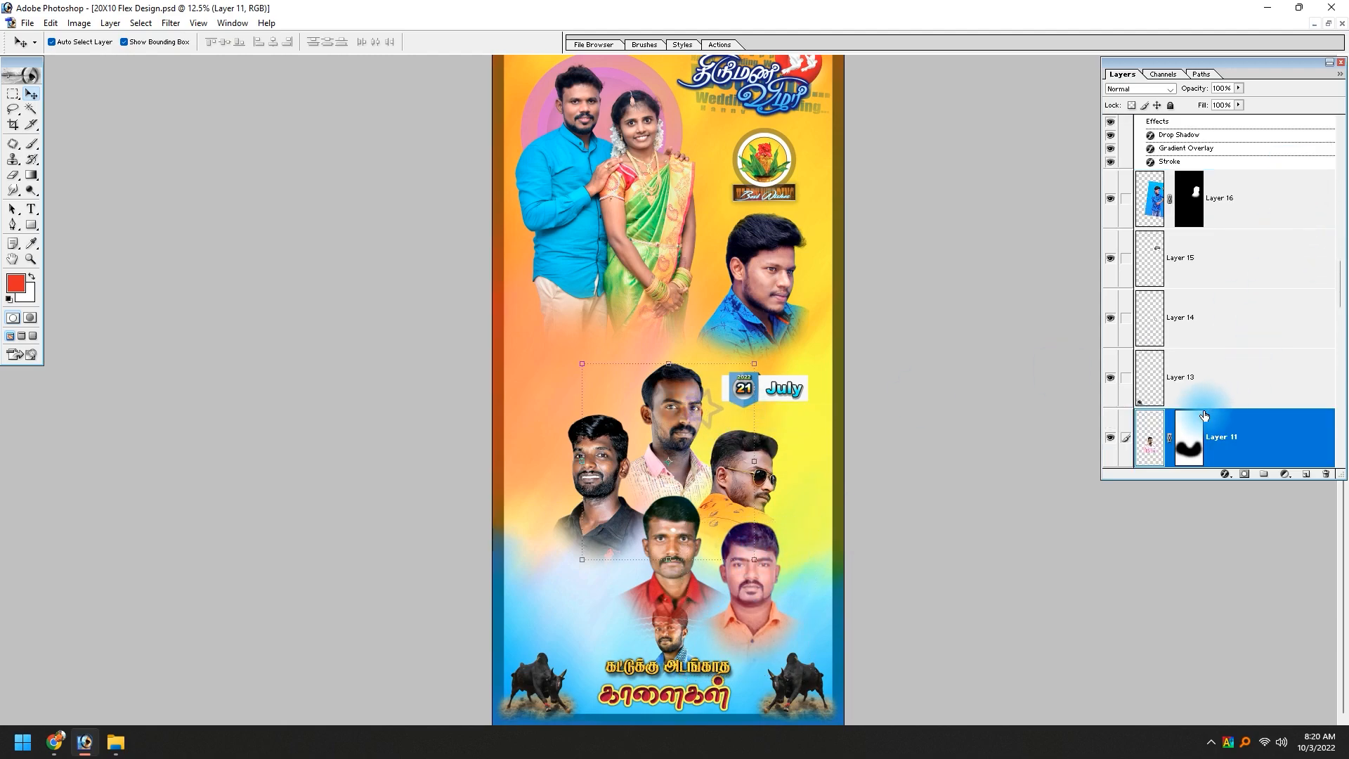
{"action": "left_click_drag", "start_coordinate": [671, 418], "coordinate": [694, 335]}
{"action": "key", "text": "ctrl+z"}
{"action": "left_click", "coordinate": [1181, 445], "text": "shift"}
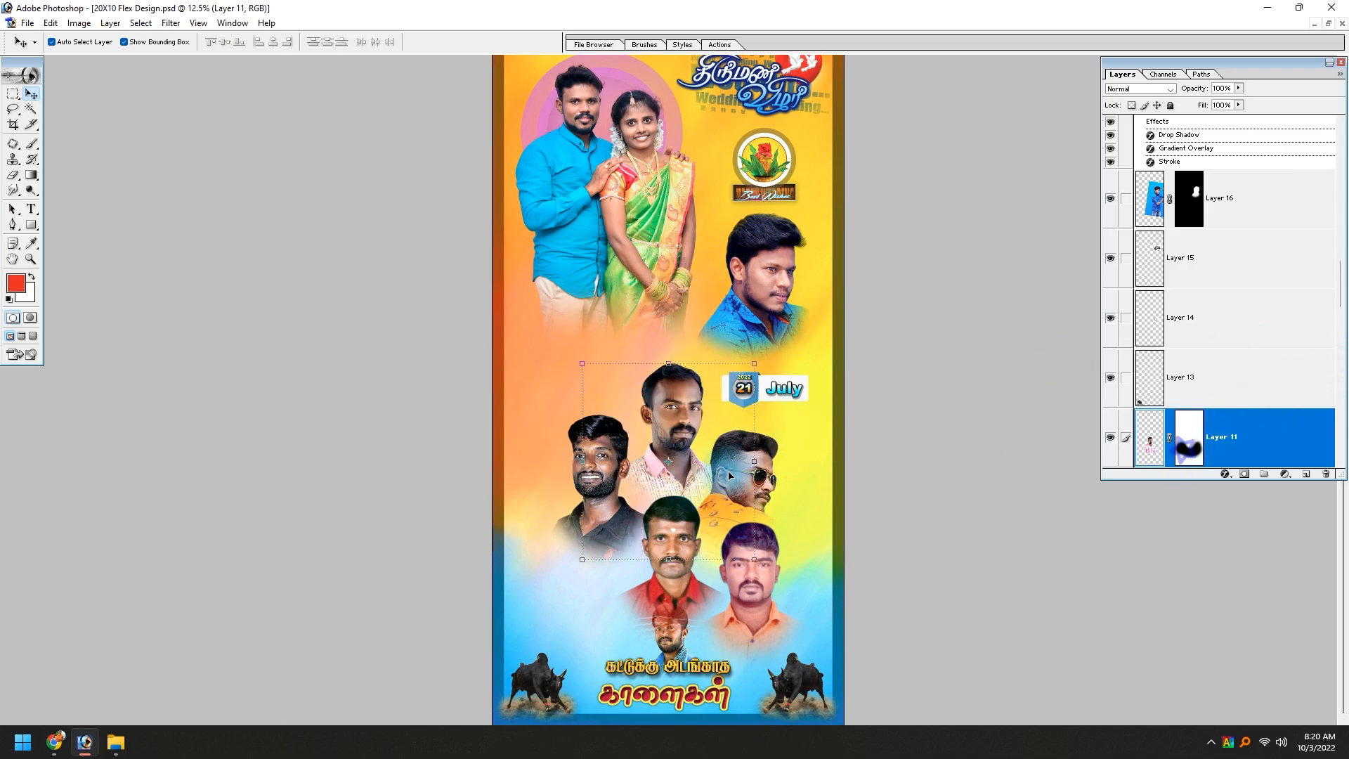
Move the Tamil title and the two bulls slightly down toward the banner's lower edge.
{"action": "left_click", "coordinate": [673, 658]}
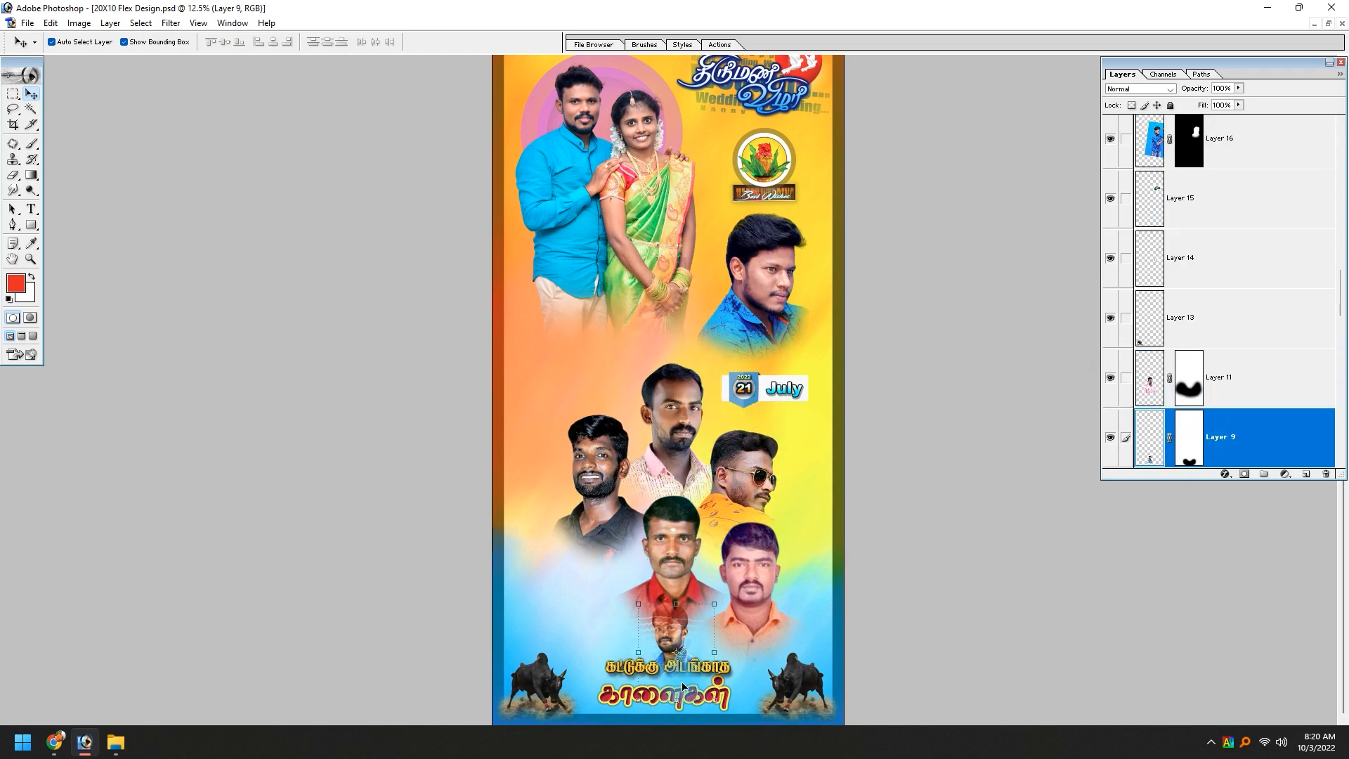
{"action": "left_click_drag", "start_coordinate": [688, 672], "coordinate": [689, 690]}
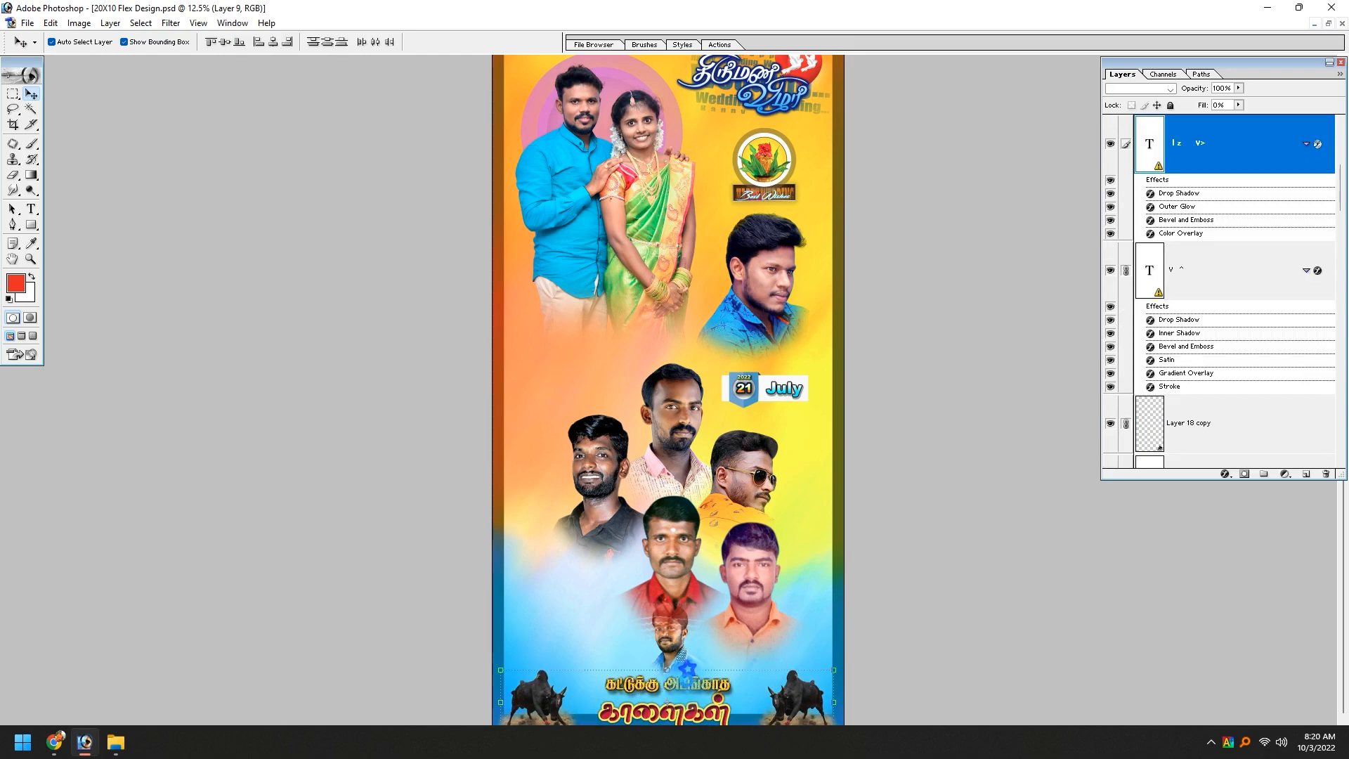
{"action": "left_click", "coordinate": [689, 667]}
{"action": "key", "text": "Return"}
{"action": "left_click_drag", "start_coordinate": [482, 458], "coordinate": [808, 435]}
{"action": "right_click", "coordinate": [732, 503]}
{"action": "key", "text": "Escape"}
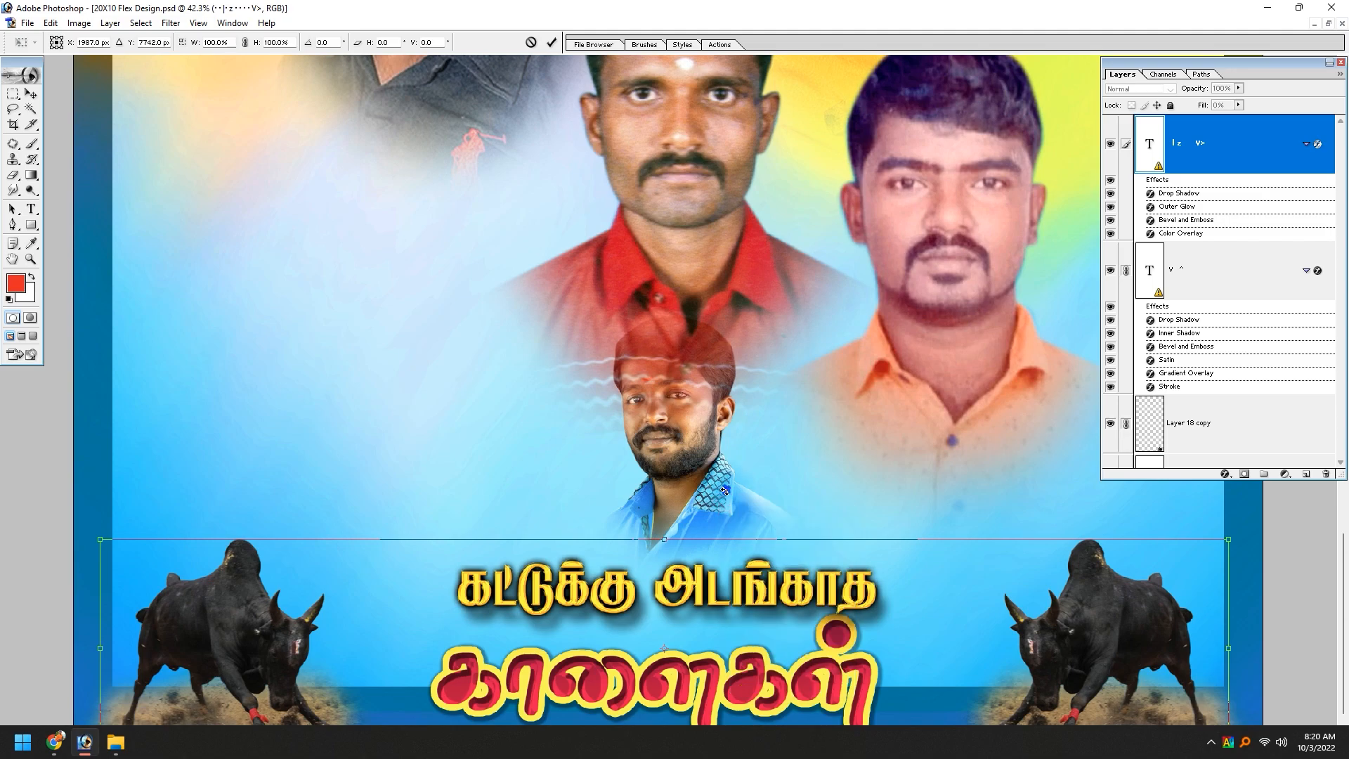
{"action": "key", "text": "Escape"}
Enlarge the photo of the man in the blue shirt, place him left of the red-shirted man and bring his layer to the front.
{"action": "right_click", "coordinate": [729, 495]}
{"action": "left_click", "coordinate": [758, 501]}
{"action": "left_click_drag", "start_coordinate": [657, 455], "coordinate": [397, 392]}
{"action": "scroll", "coordinate": [506, 445], "scroll_direction": "up", "scroll_amount": 3}
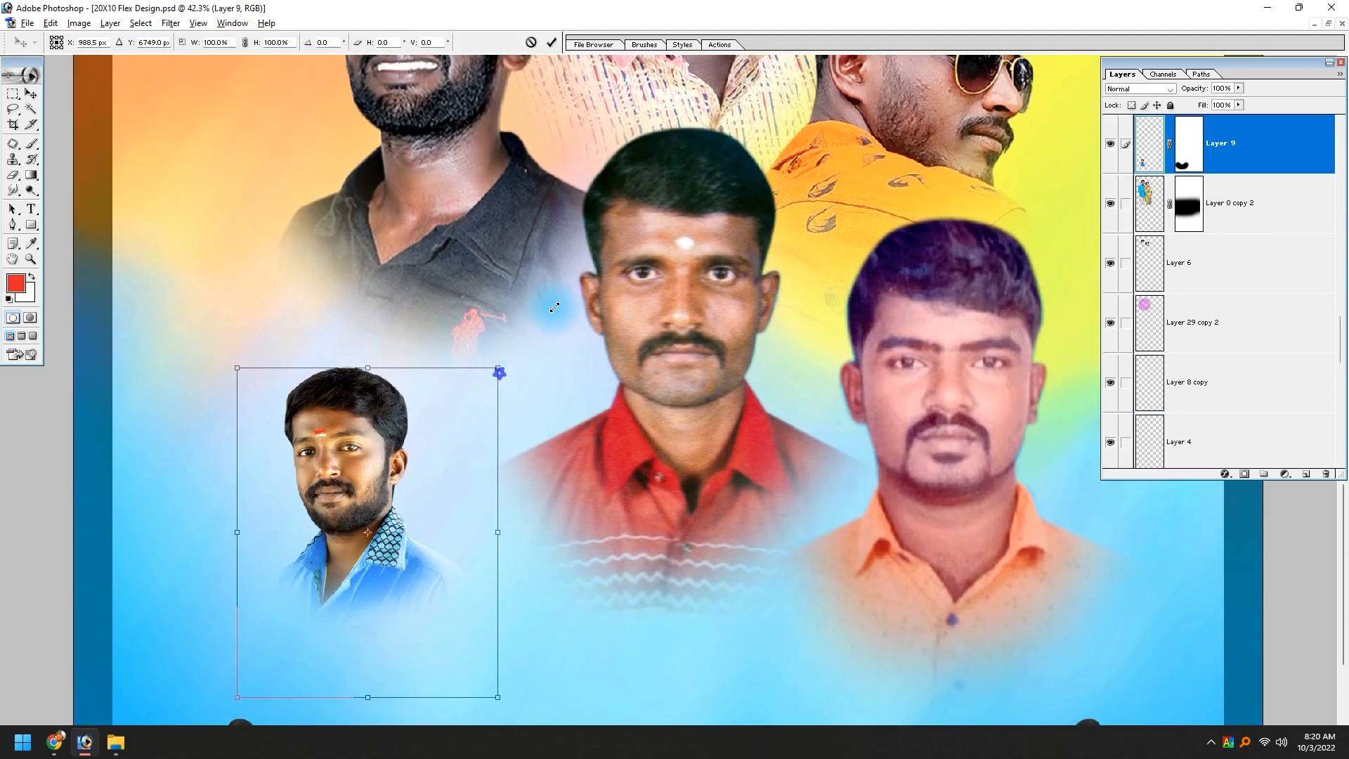
{"action": "left_click_drag", "start_coordinate": [497, 368], "coordinate": [576, 279]}
{"action": "key", "text": "Return"}
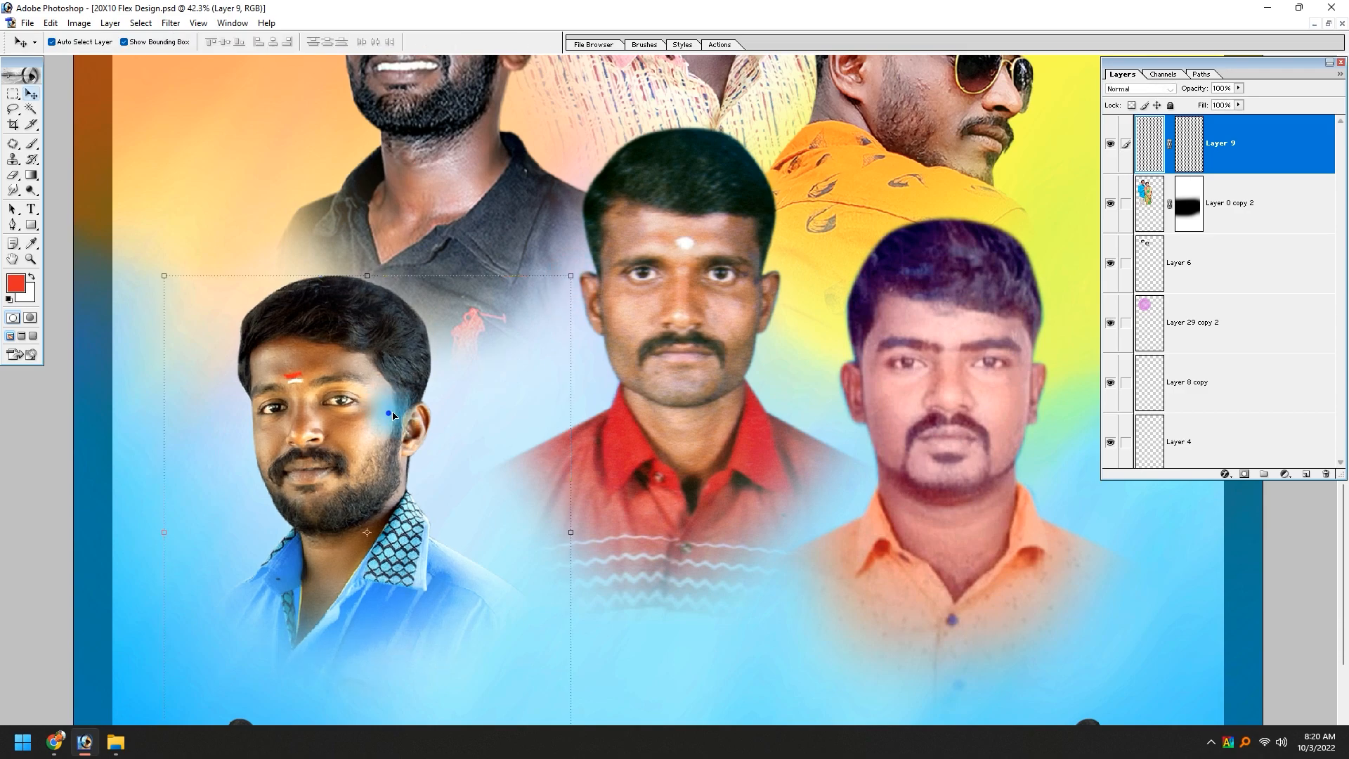
{"action": "left_click_drag", "start_coordinate": [391, 421], "coordinate": [496, 391]}
{"action": "key", "text": "ctrl+0"}
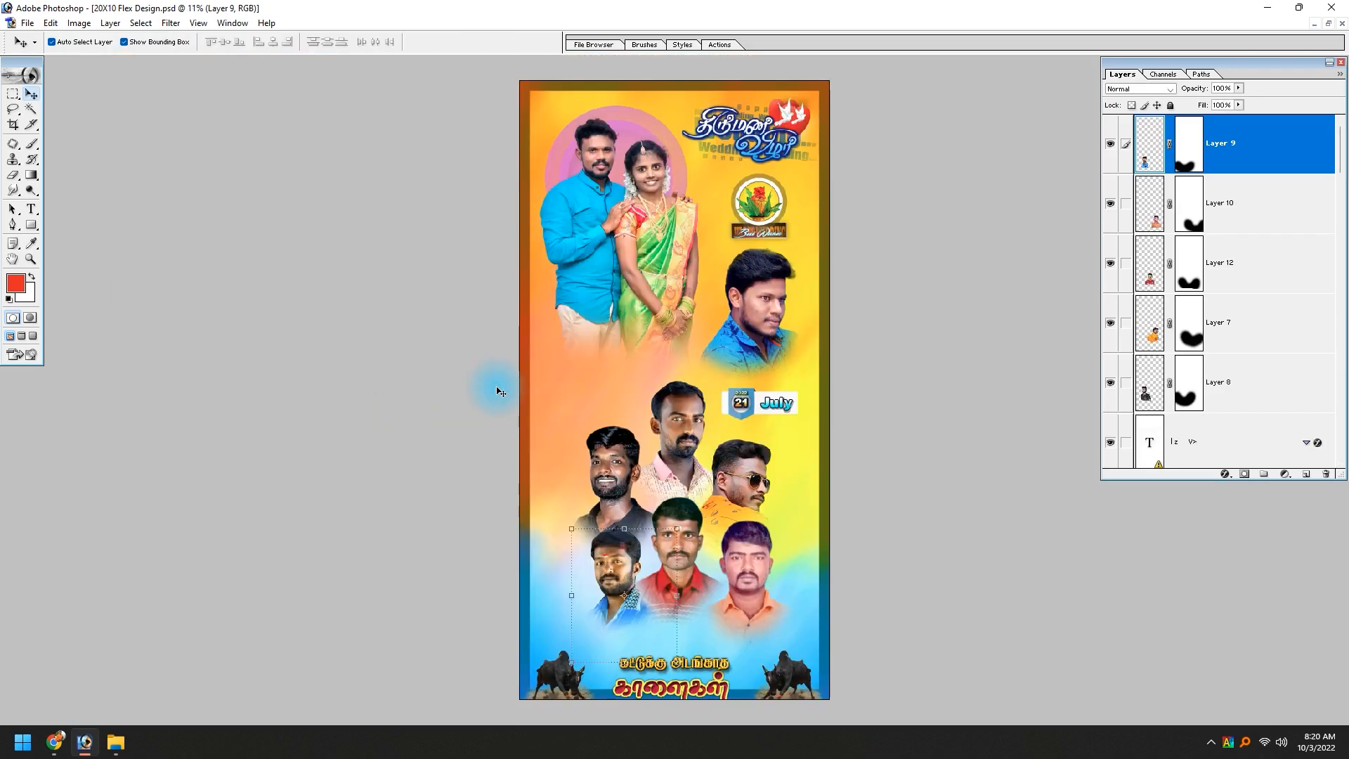
Lower the three men of the bottom row a little and slightly enlarge the blue-shirted man's photo.
{"action": "left_click_drag", "start_coordinate": [1030, 757], "coordinate": [1058, 758]}
{"action": "mouse_move", "coordinate": [589, 543]}
{"action": "left_mouse_down"}
{"action": "mouse_move", "coordinate": [567, 542]}
{"action": "mouse_move", "coordinate": [581, 542]}
{"action": "left_mouse_up"}
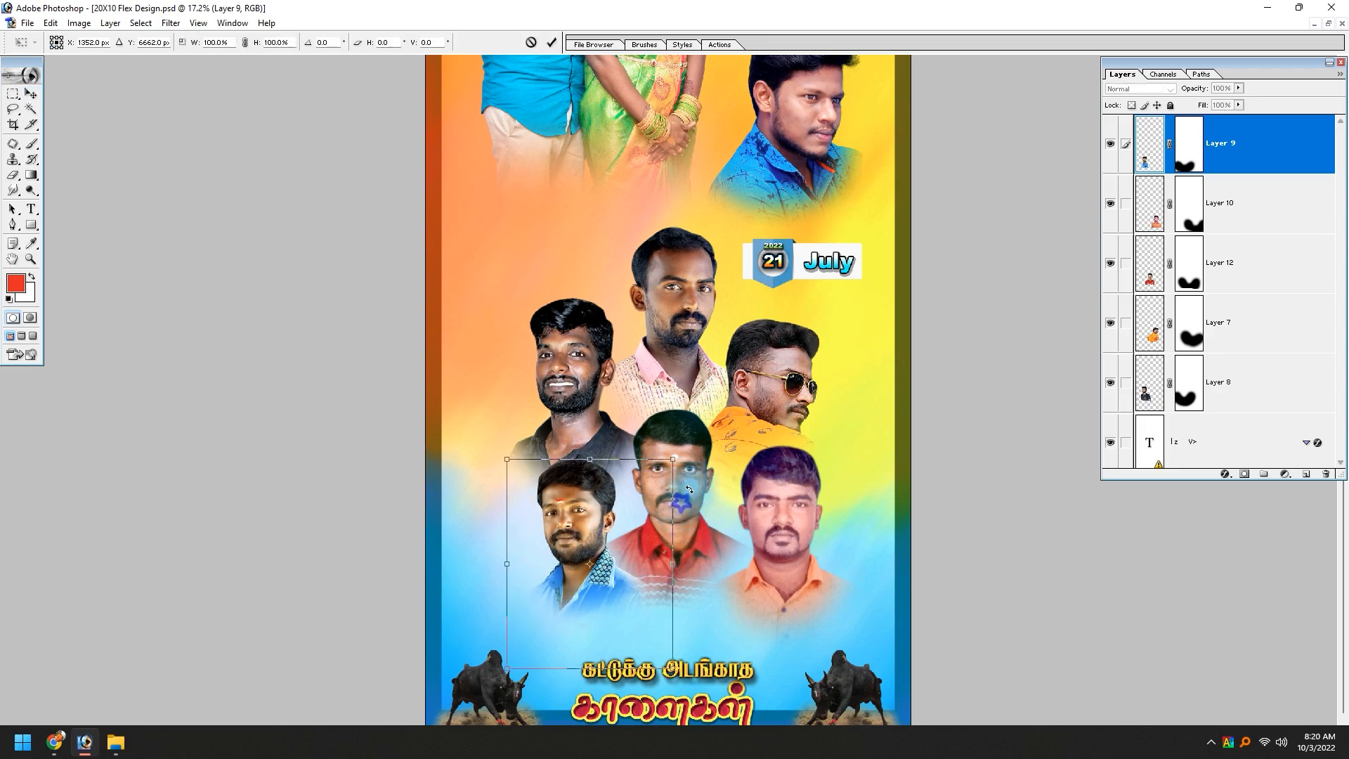
{"action": "left_click_drag", "start_coordinate": [703, 475], "coordinate": [702, 506]}
{"action": "left_click_drag", "start_coordinate": [806, 509], "coordinate": [806, 541]}
{"action": "left_click_drag", "start_coordinate": [560, 538], "coordinate": [575, 545]}
{"action": "left_click_drag", "start_coordinate": [672, 488], "coordinate": [680, 477]}
{"action": "key", "text": "Return"}
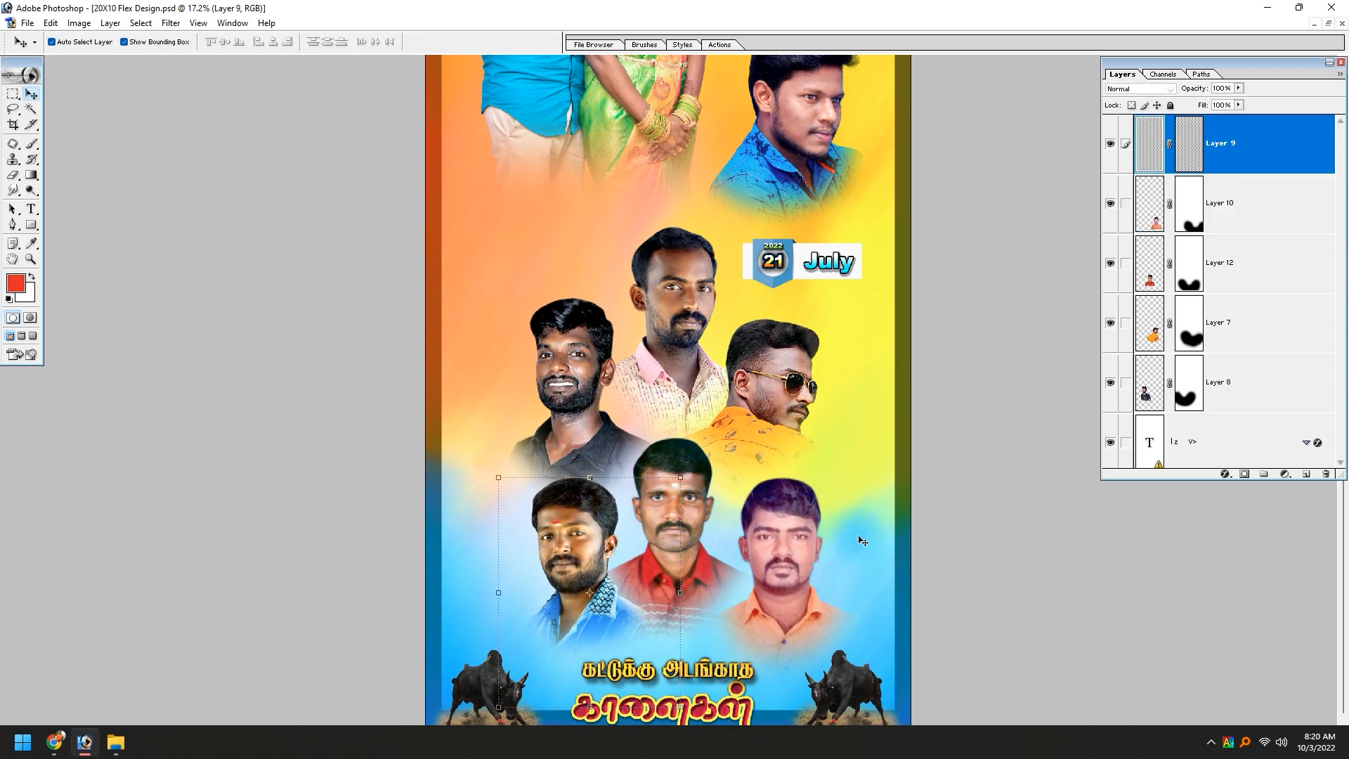
Apply the Topaz Adjust 5 filter with the Clarity preset to the photo of the man in the pink shirt.
{"action": "right_click", "coordinate": [687, 293]}
{"action": "left_click", "coordinate": [703, 298]}
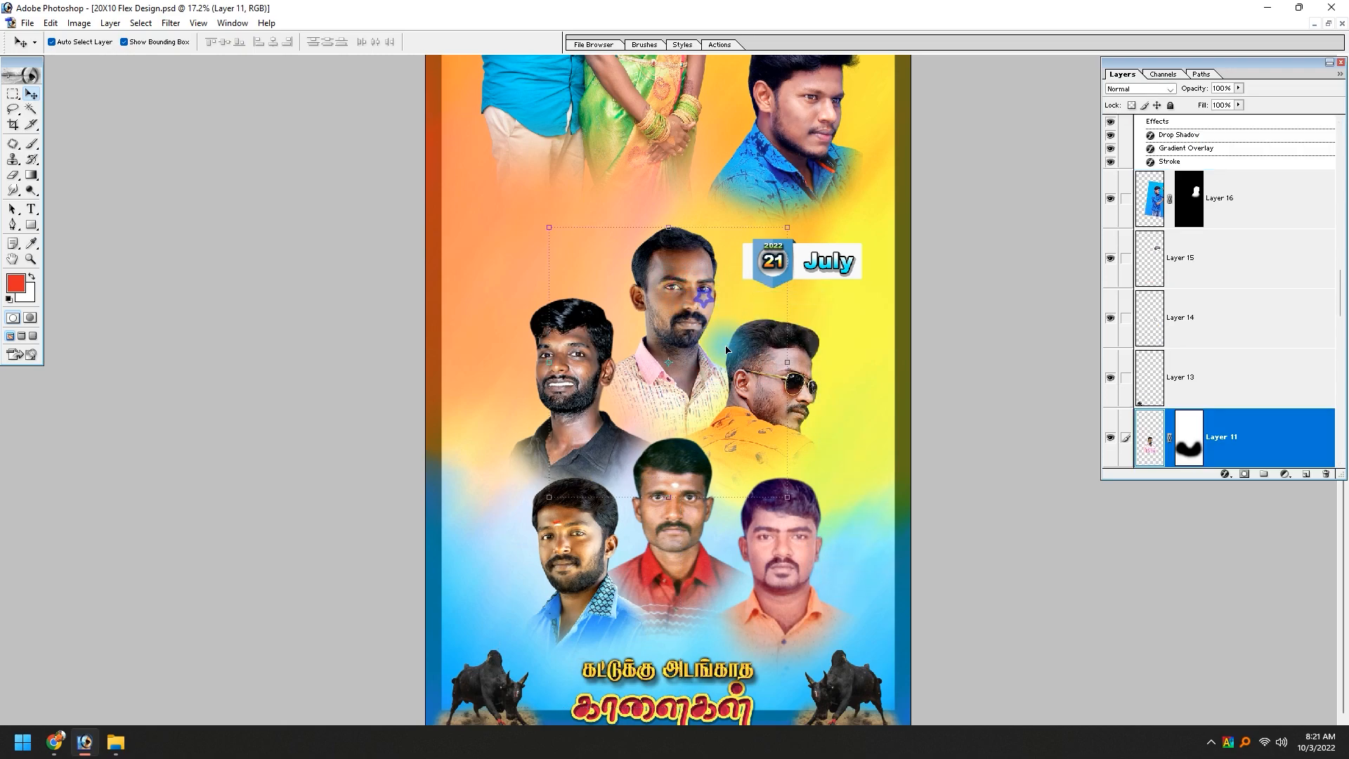
{"action": "left_click", "coordinate": [171, 23]}
{"action": "mouse_move", "coordinate": [271, 367]}
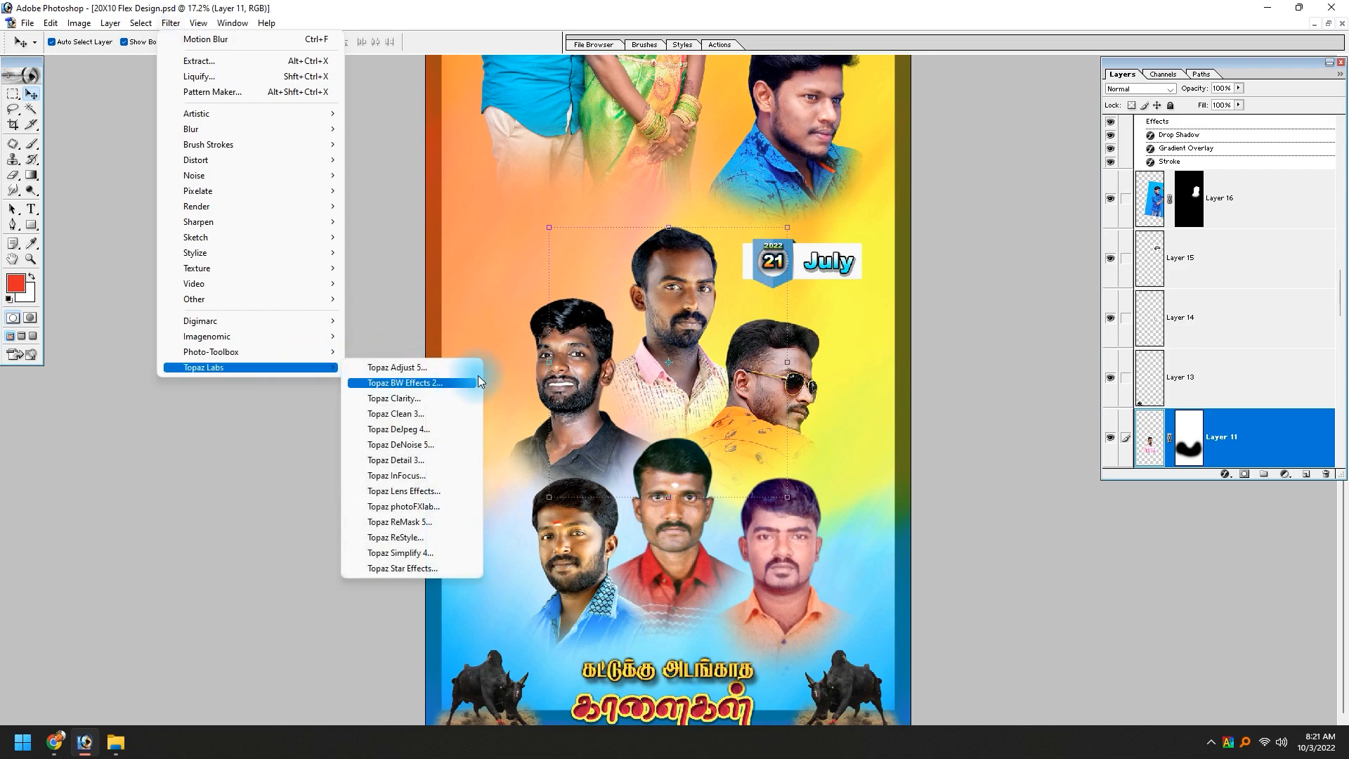
{"action": "left_click", "coordinate": [432, 368]}
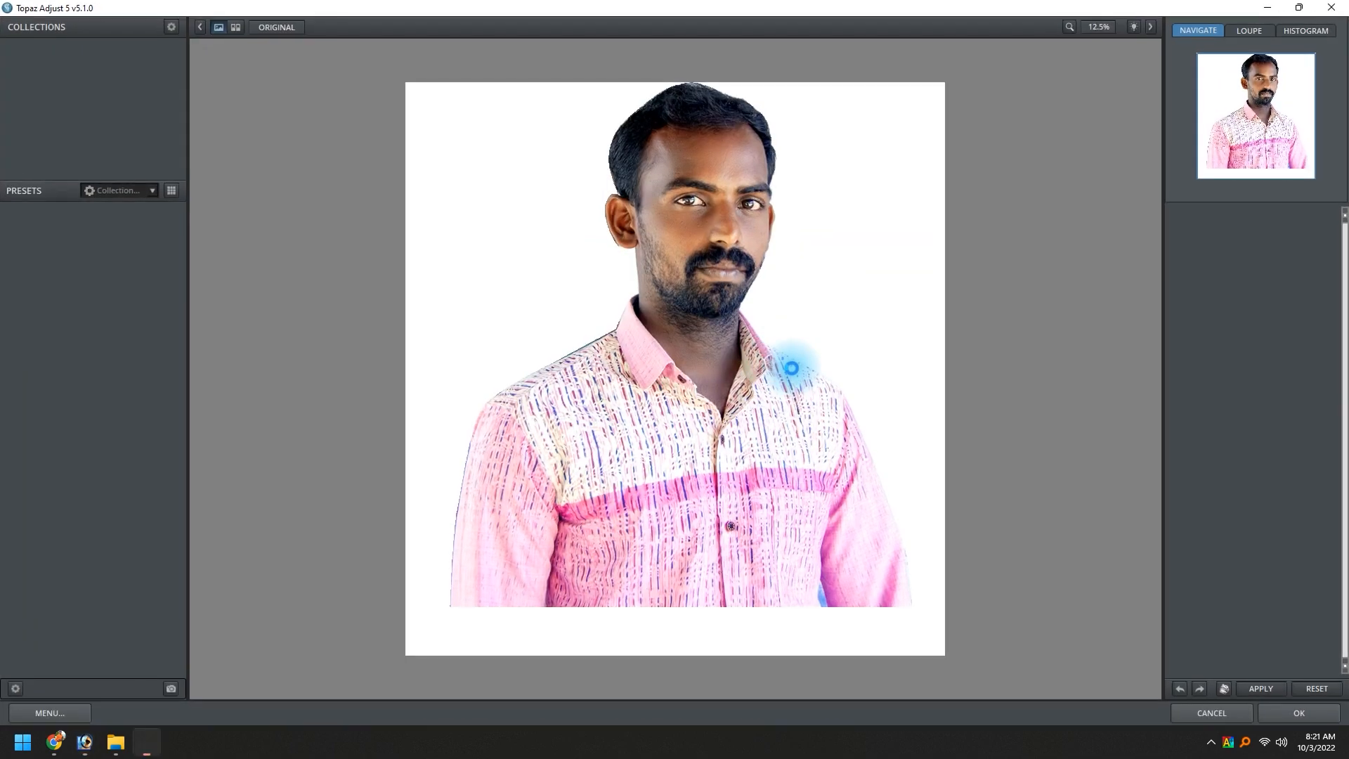
{"action": "left_click", "coordinate": [155, 219]}
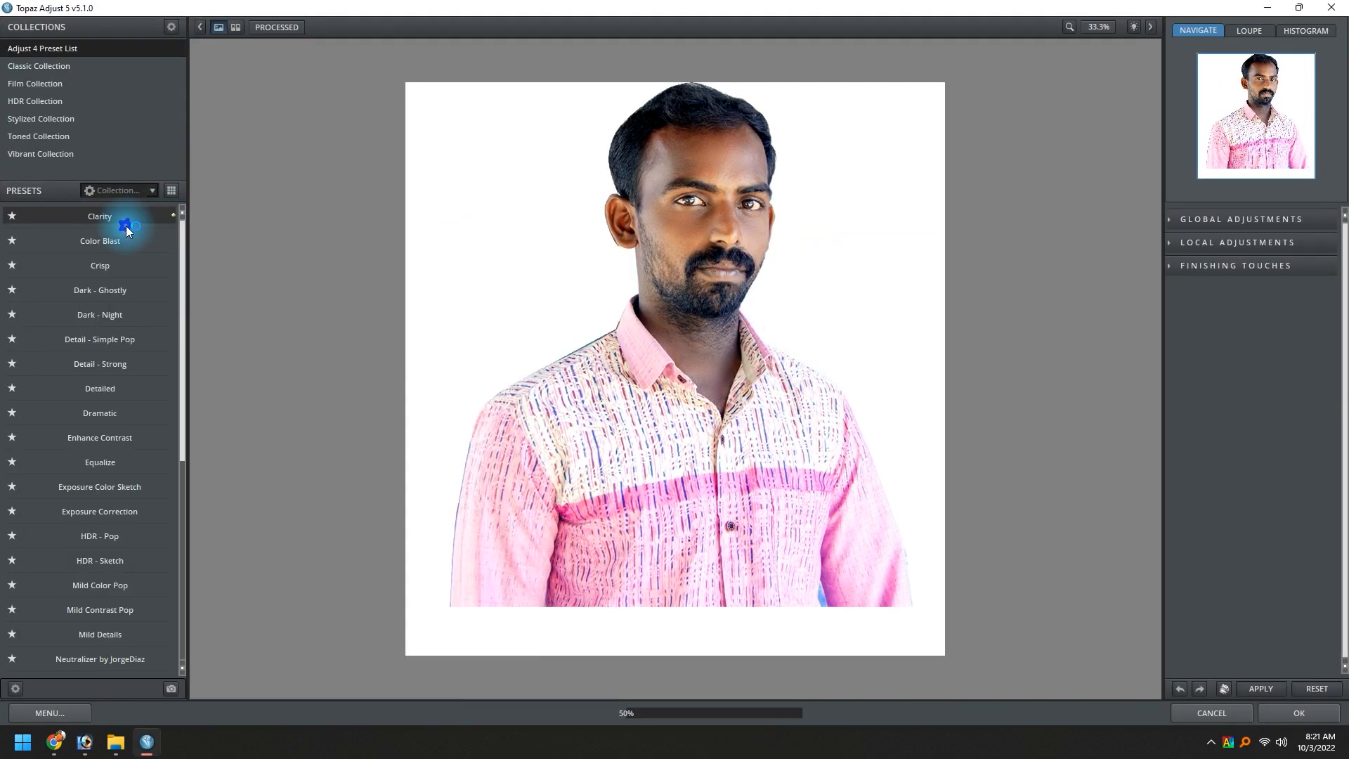
{"action": "left_click", "coordinate": [55, 48]}
{"action": "left_click_drag", "start_coordinate": [730, 198], "coordinate": [887, 510]}
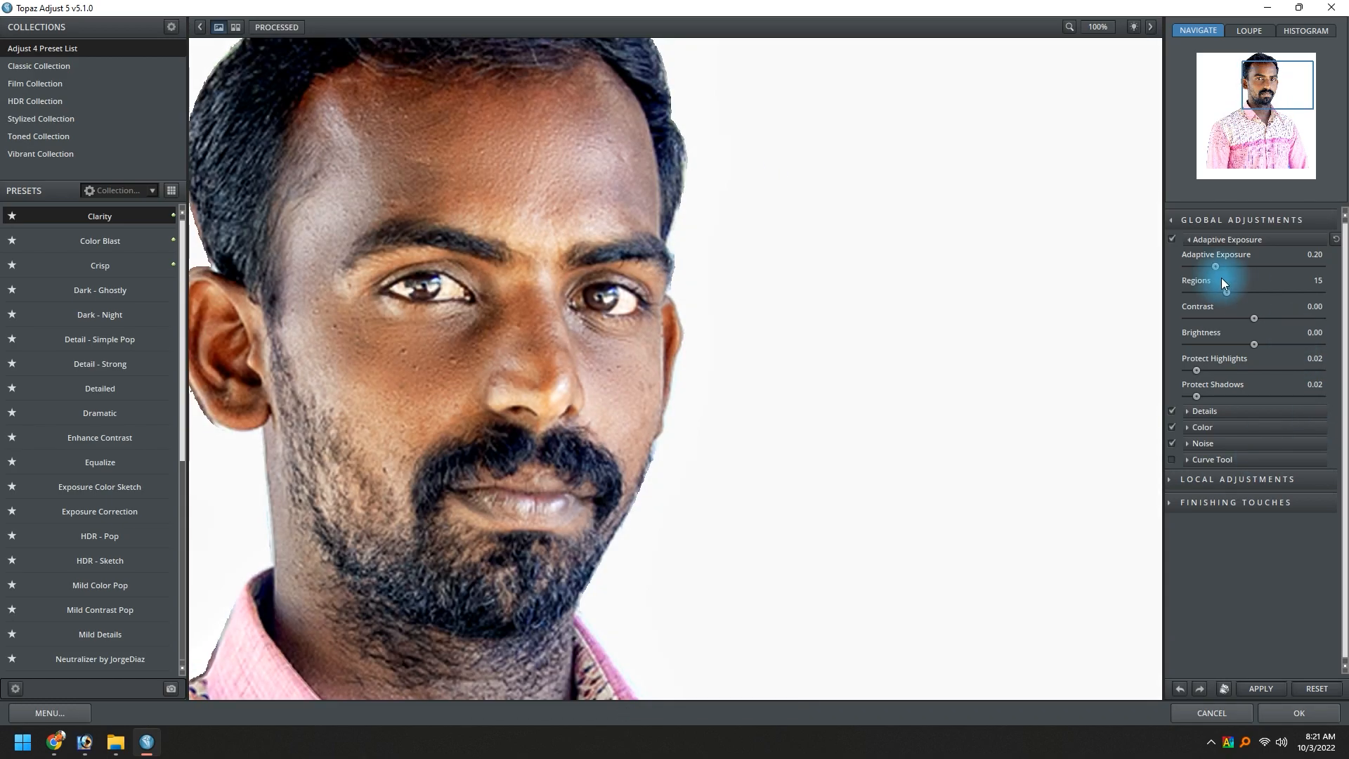
{"action": "left_click", "coordinate": [1204, 411]}
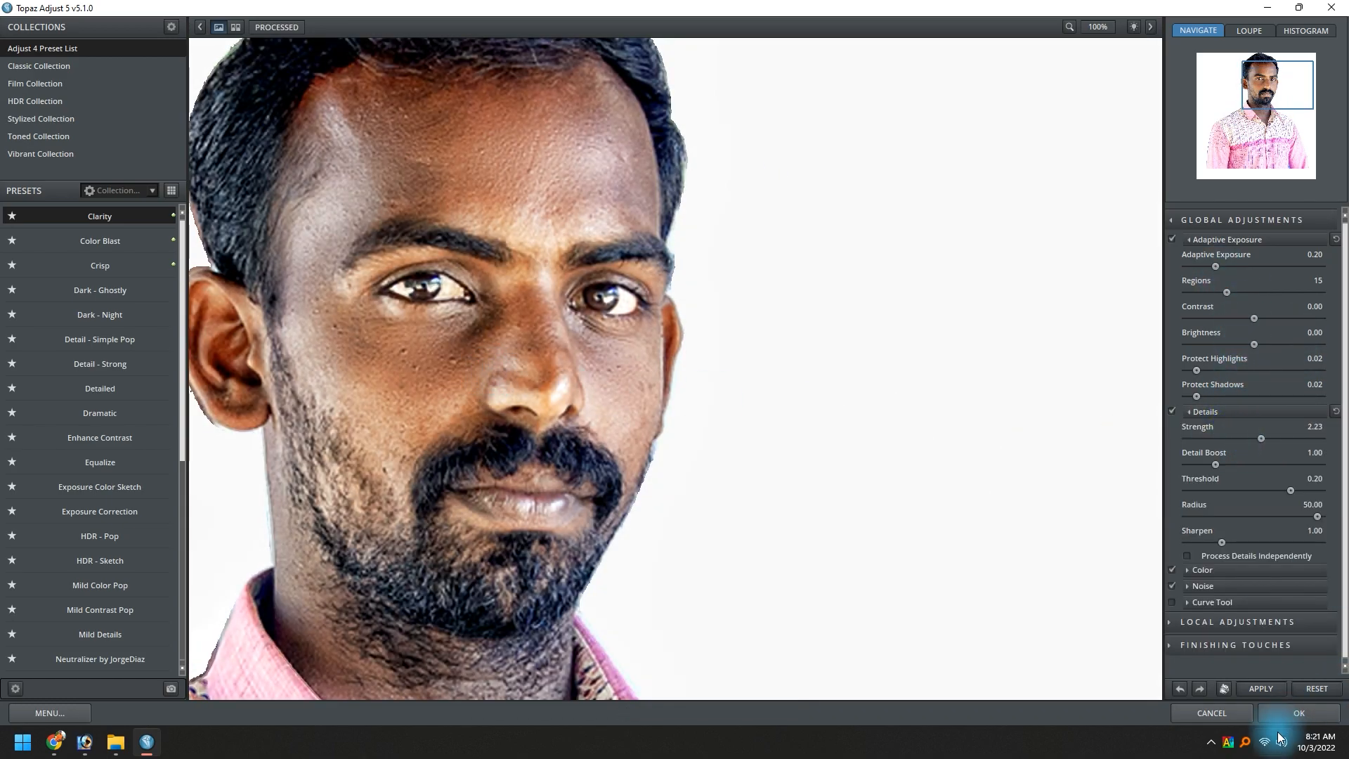
{"action": "left_click", "coordinate": [1296, 709]}
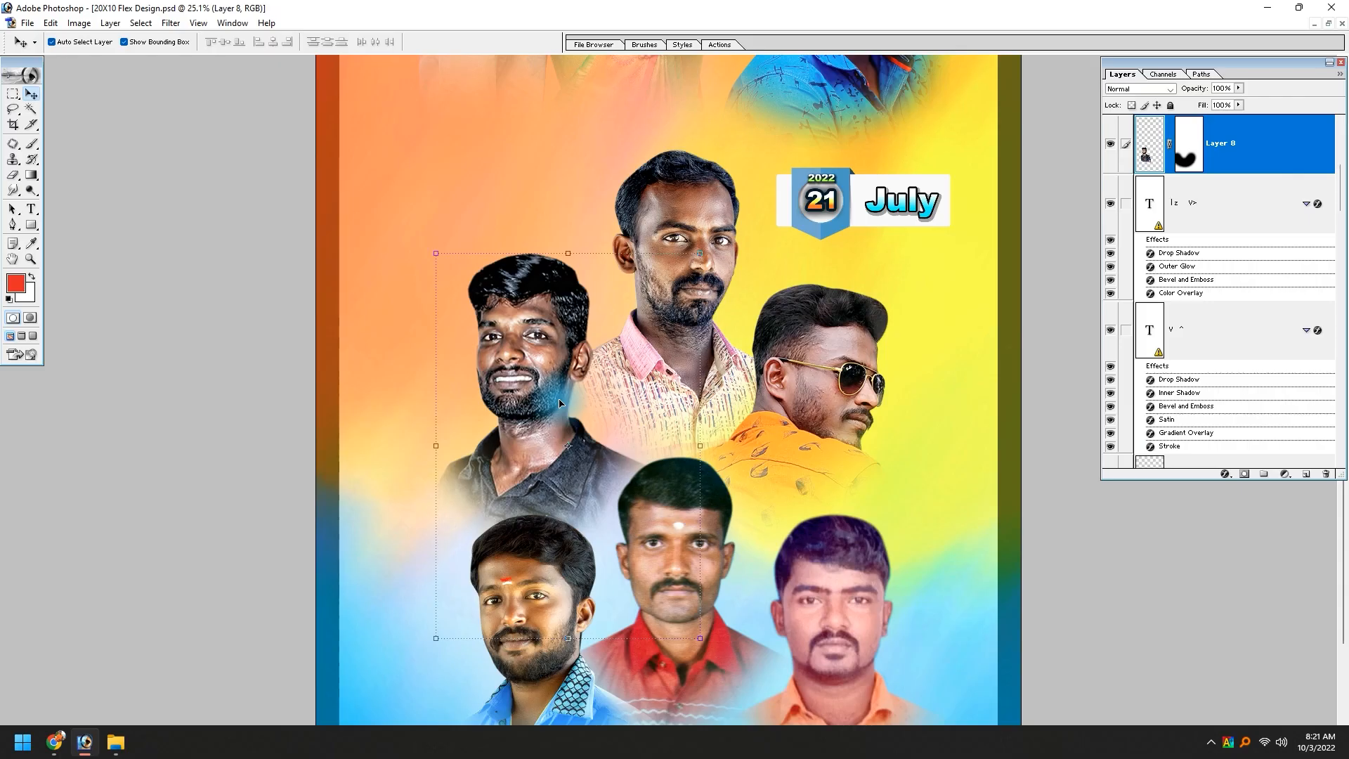
Undo the last filter on the black-shirted man's photo and reapply the same Topaz Adjust filter to his layer.
{"action": "key", "text": "ctrl+z"}
{"action": "right_click", "coordinate": [541, 373]}
{"action": "left_click", "coordinate": [555, 382]}
{"action": "key", "text": "ctrl+f"}
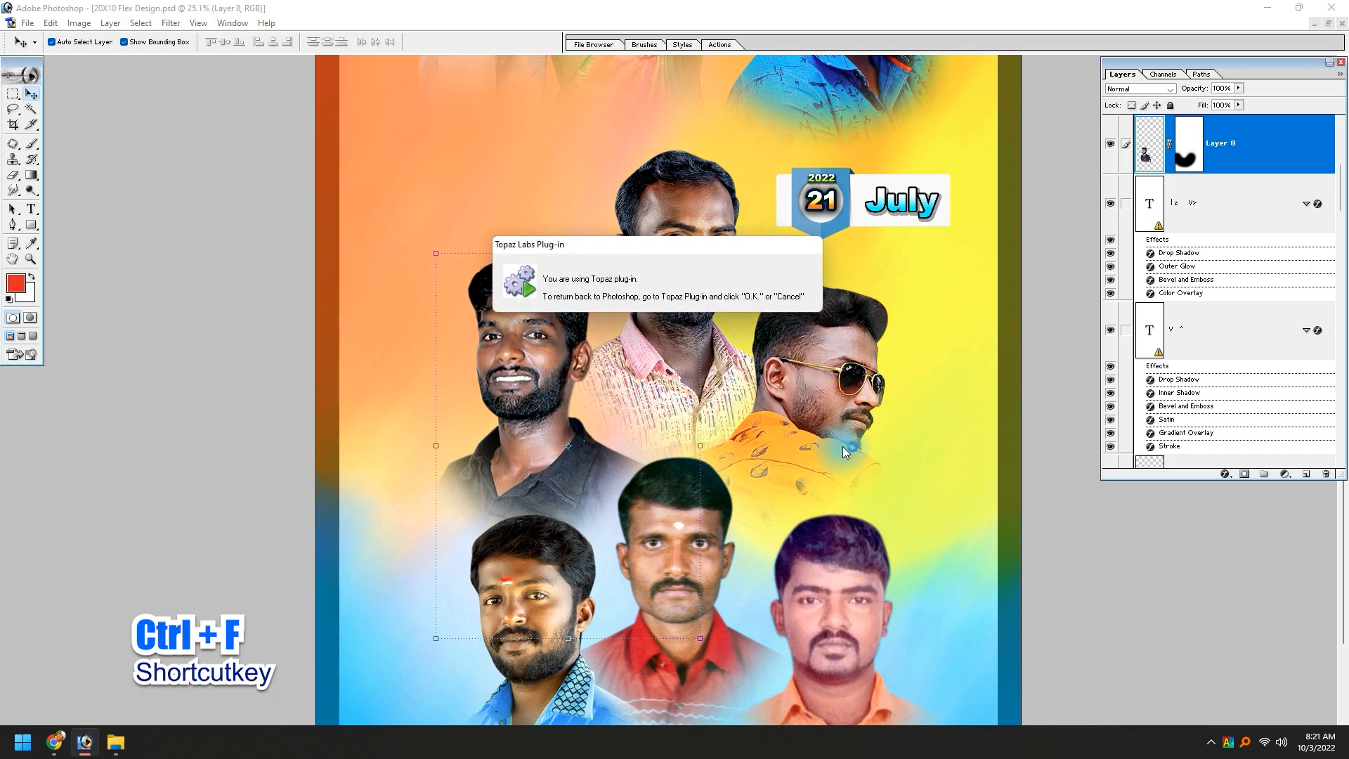
Repeat the last Topaz Adjust filter on the photos of the man in sunglasses and the red-shirted man.
{"action": "right_click", "coordinate": [840, 390]}
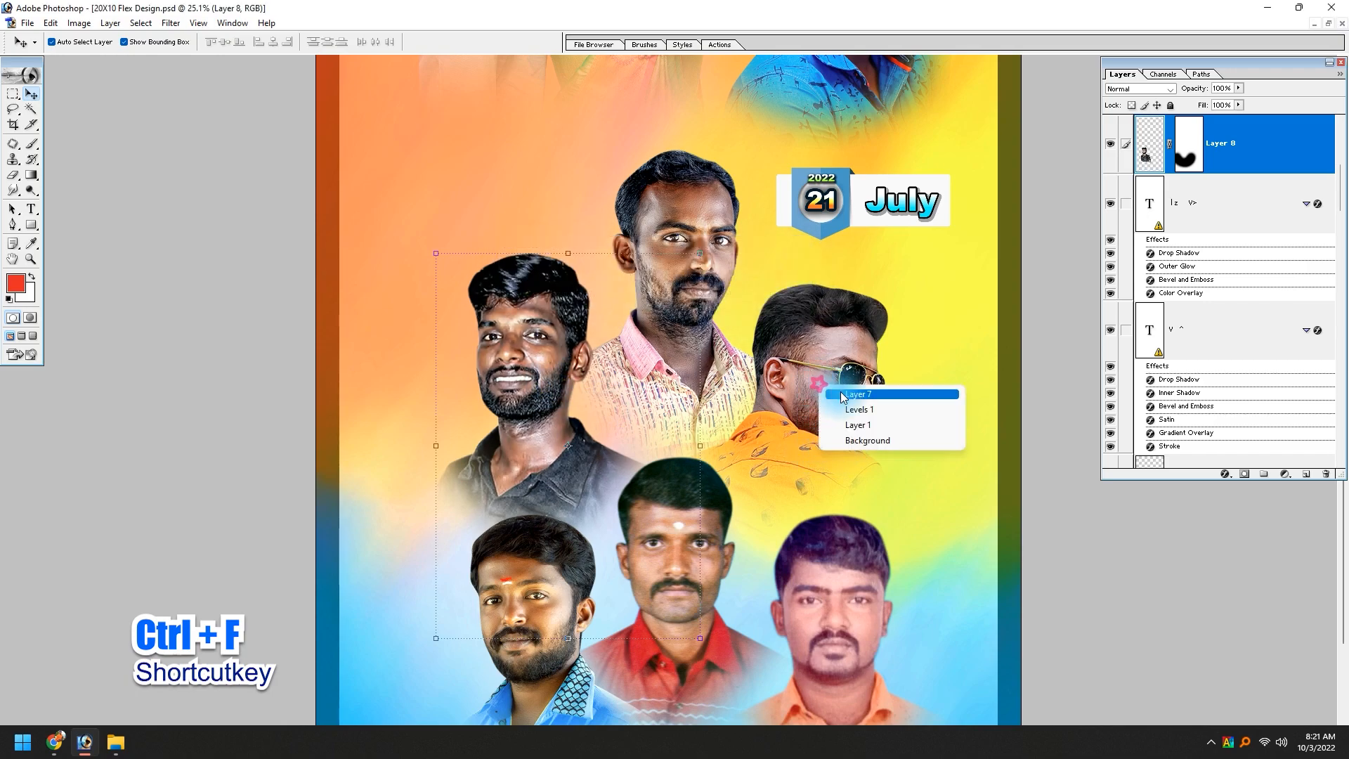
{"action": "left_click", "coordinate": [850, 394]}
{"action": "key", "text": "ctrl+f"}
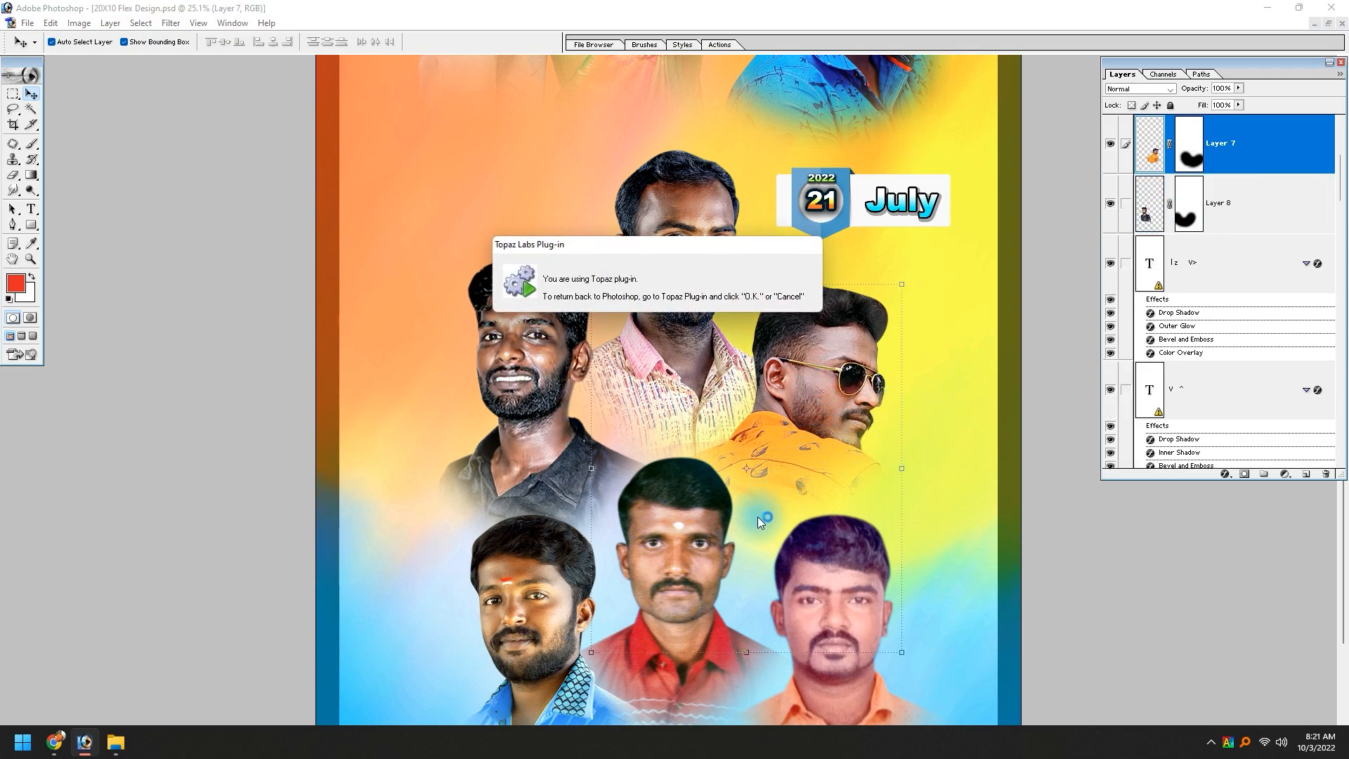
{"action": "scroll", "coordinate": [739, 538], "scroll_direction": "down", "scroll_amount": 5}
{"action": "right_click", "coordinate": [713, 415]}
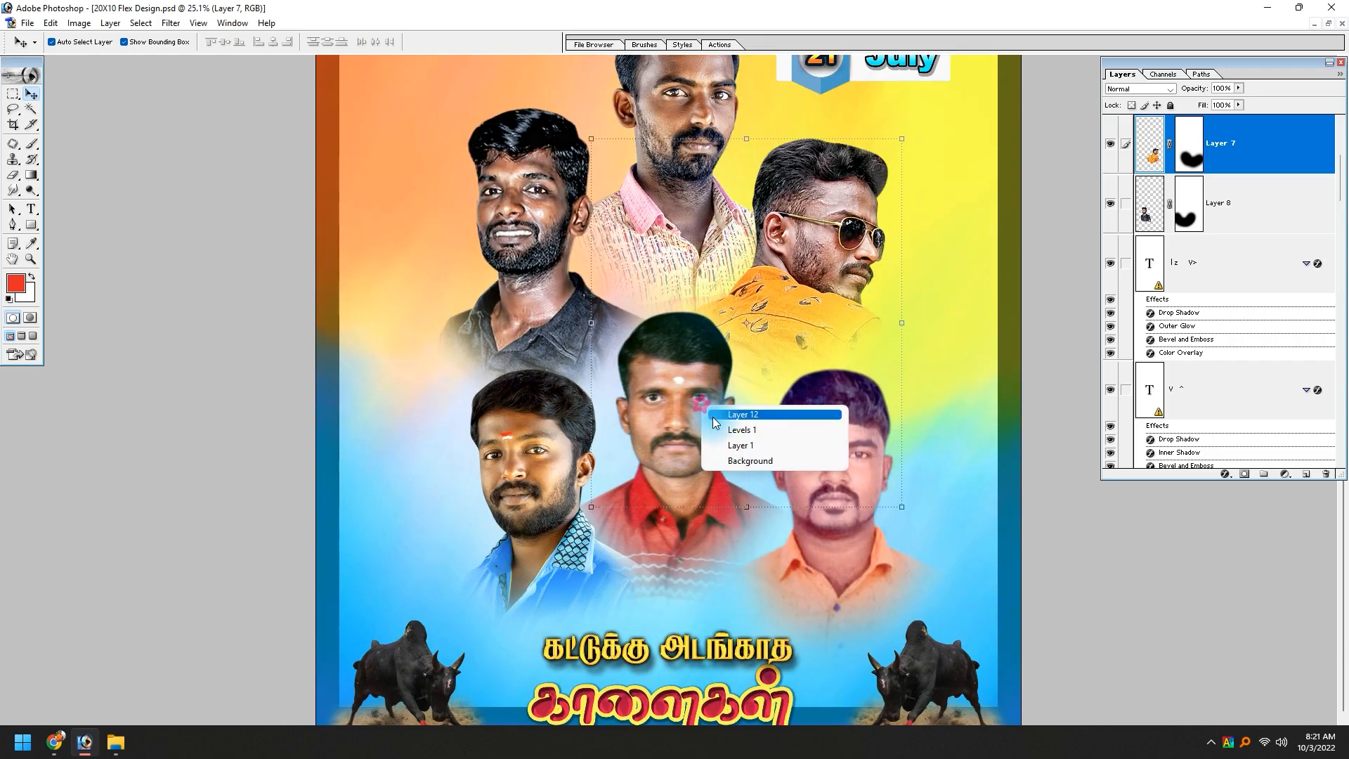
{"action": "left_click", "coordinate": [719, 421]}
{"action": "key", "text": "ctrl+f"}
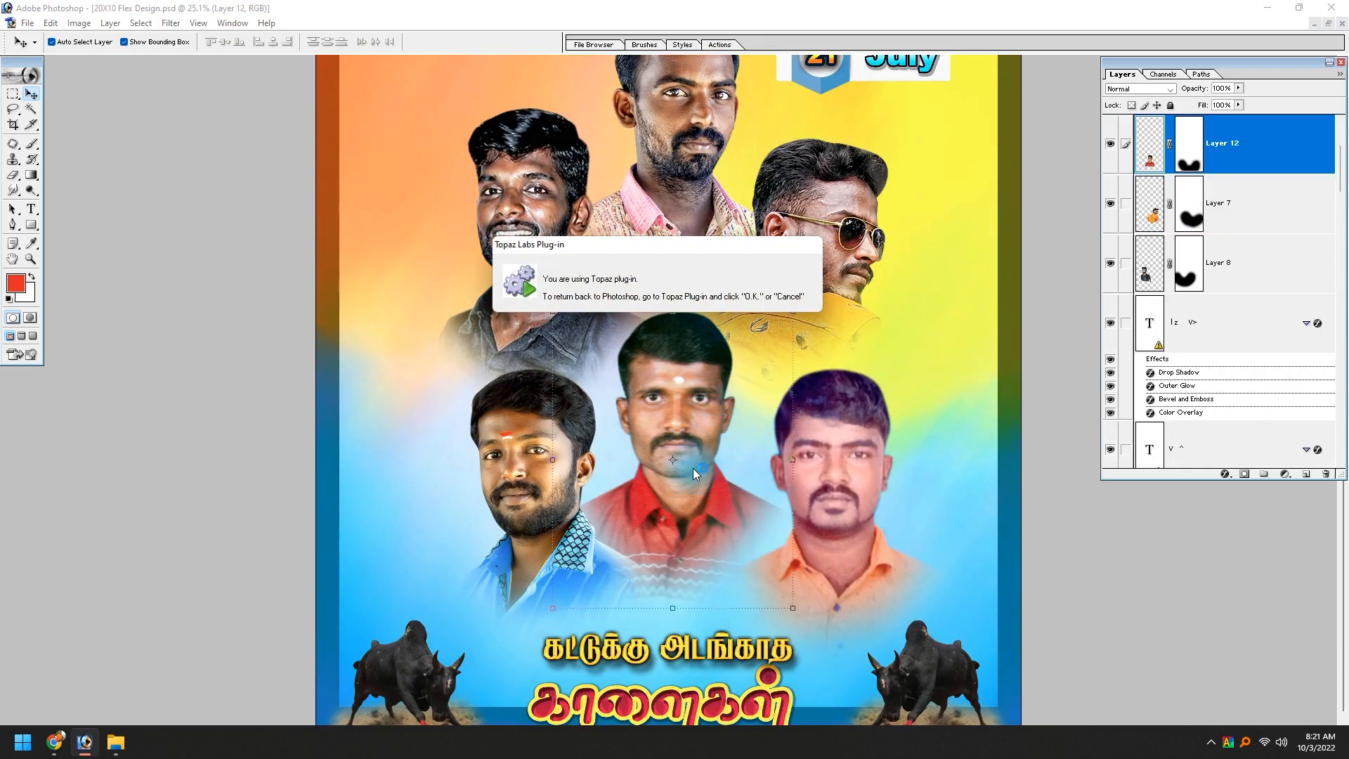
Repeat the last Topaz Adjust filter on the photos of the blue-shirted man and the orange-shirted man.
{"action": "right_click", "coordinate": [533, 455]}
{"action": "left_click", "coordinate": [535, 460]}
{"action": "key", "text": "ctrl+f"}
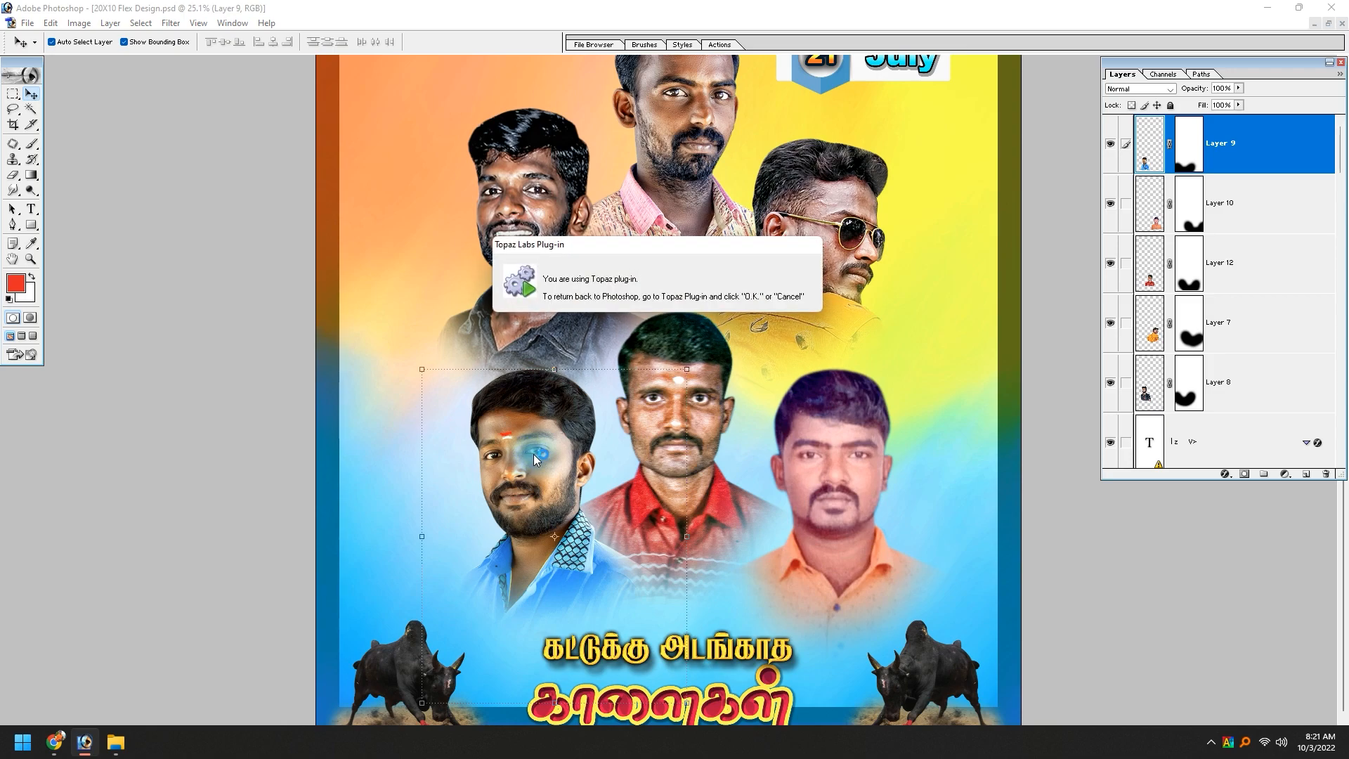
{"action": "right_click", "coordinate": [853, 457]}
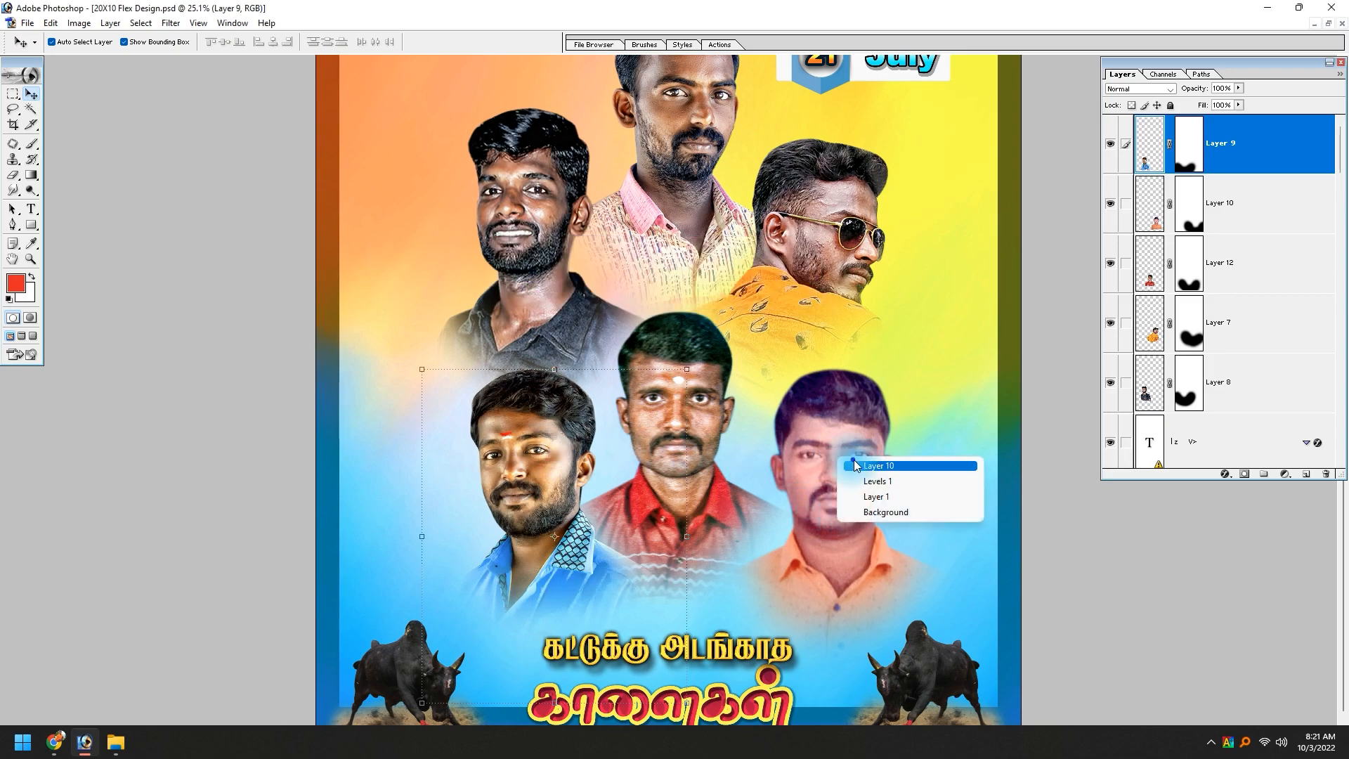
{"action": "left_click", "coordinate": [856, 461]}
{"action": "key", "text": "ctrl+f"}
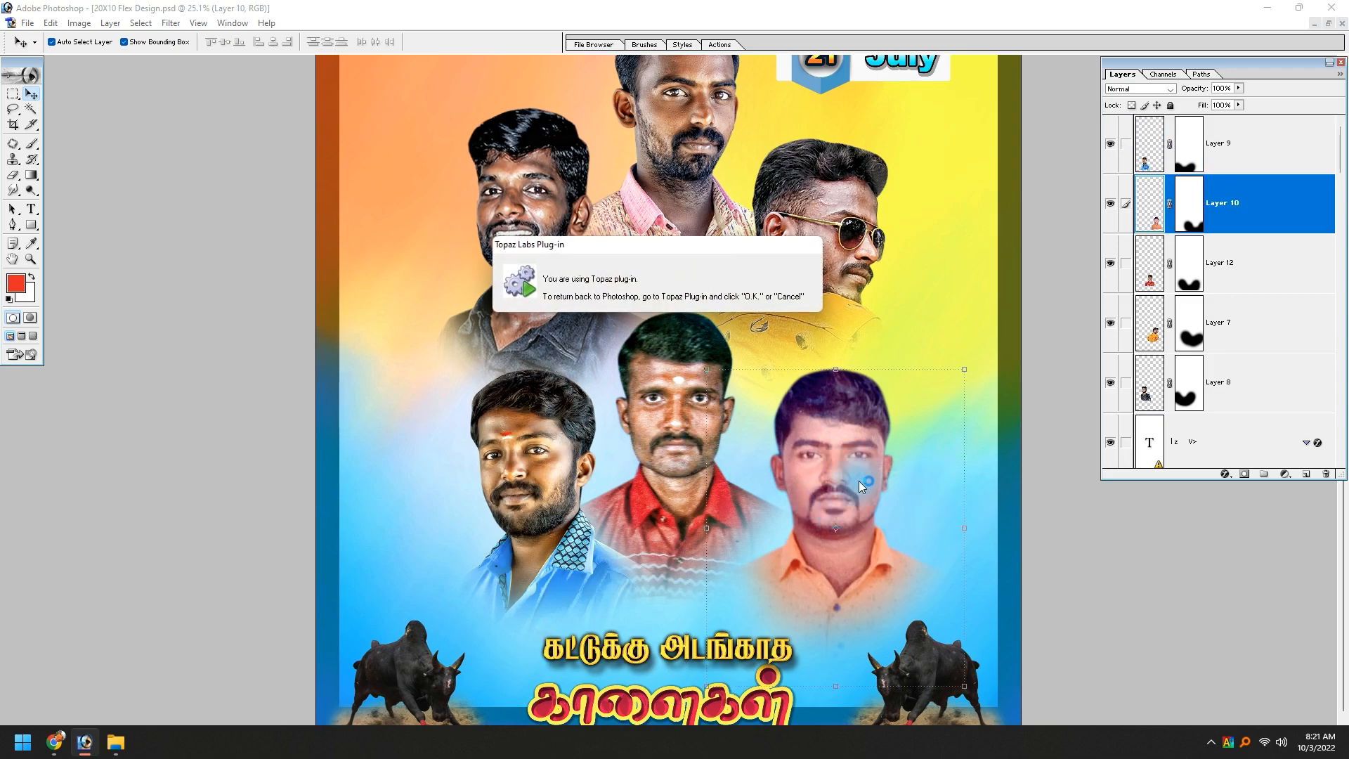
Open the reference 20X10 PSD from the Editing folder in ACDSee, examine how the friends' photos are finished, and return to Photoshop.
{"action": "key", "text": "alt+Tab"}
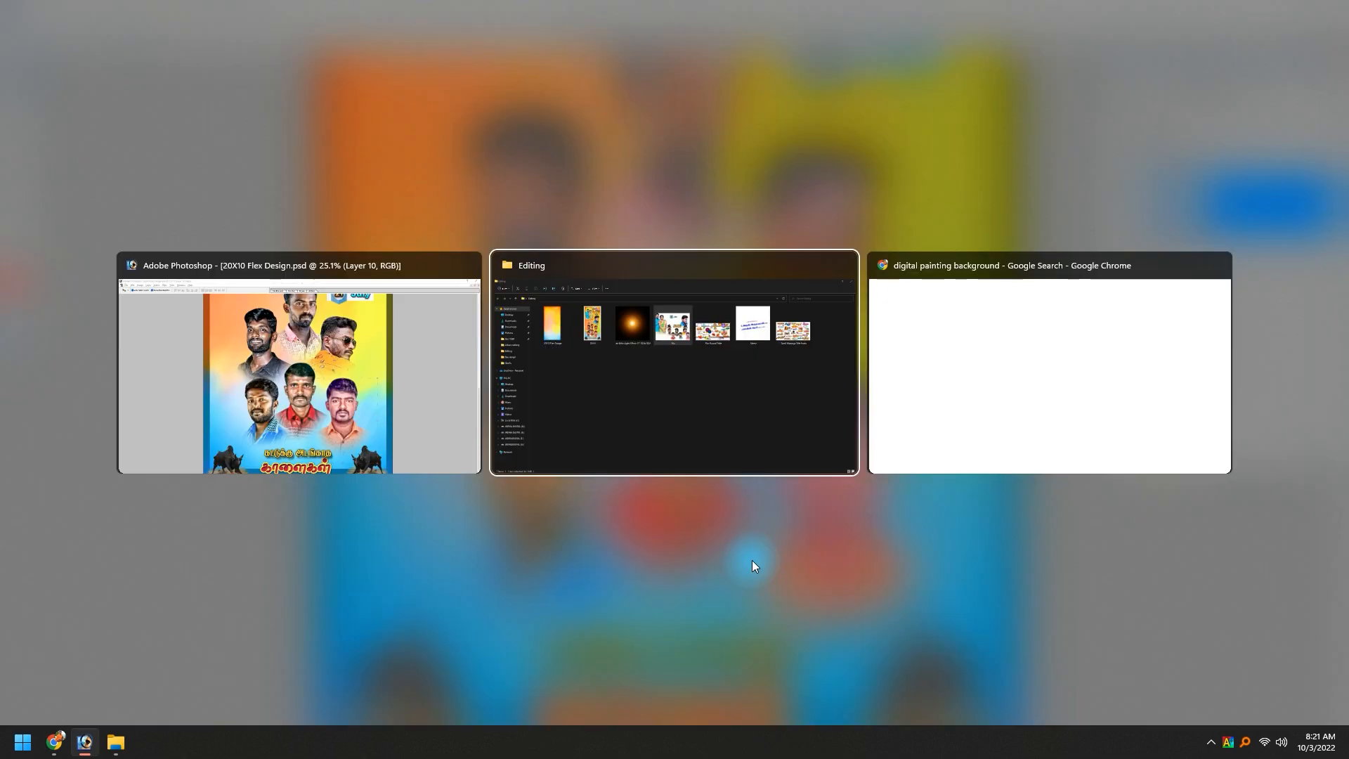
{"action": "left_click", "coordinate": [335, 161]}
{"action": "double_click", "coordinate": [336, 162]}
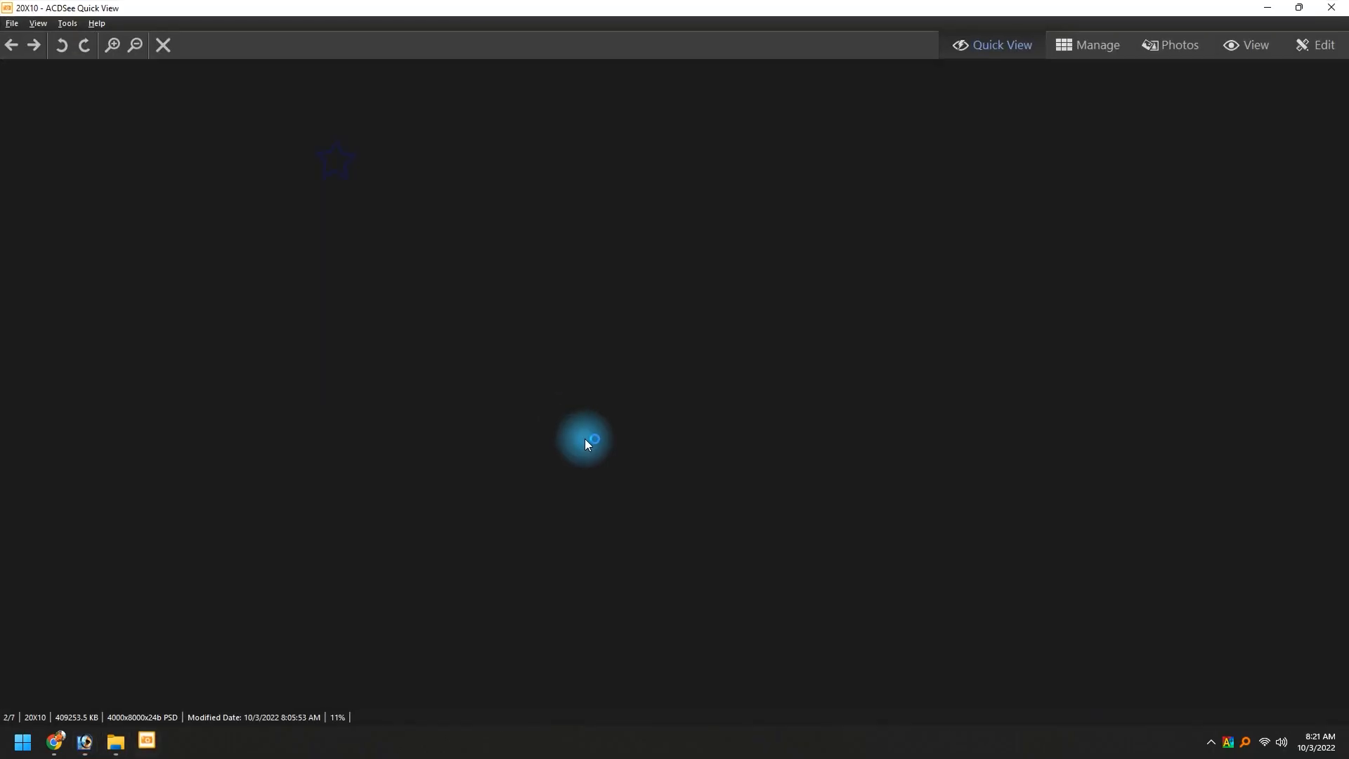
{"action": "scroll", "coordinate": [723, 597], "scroll_direction": "up", "scroll_amount": 5}
{"action": "left_click_drag", "start_coordinate": [722, 610], "coordinate": [604, 35]}
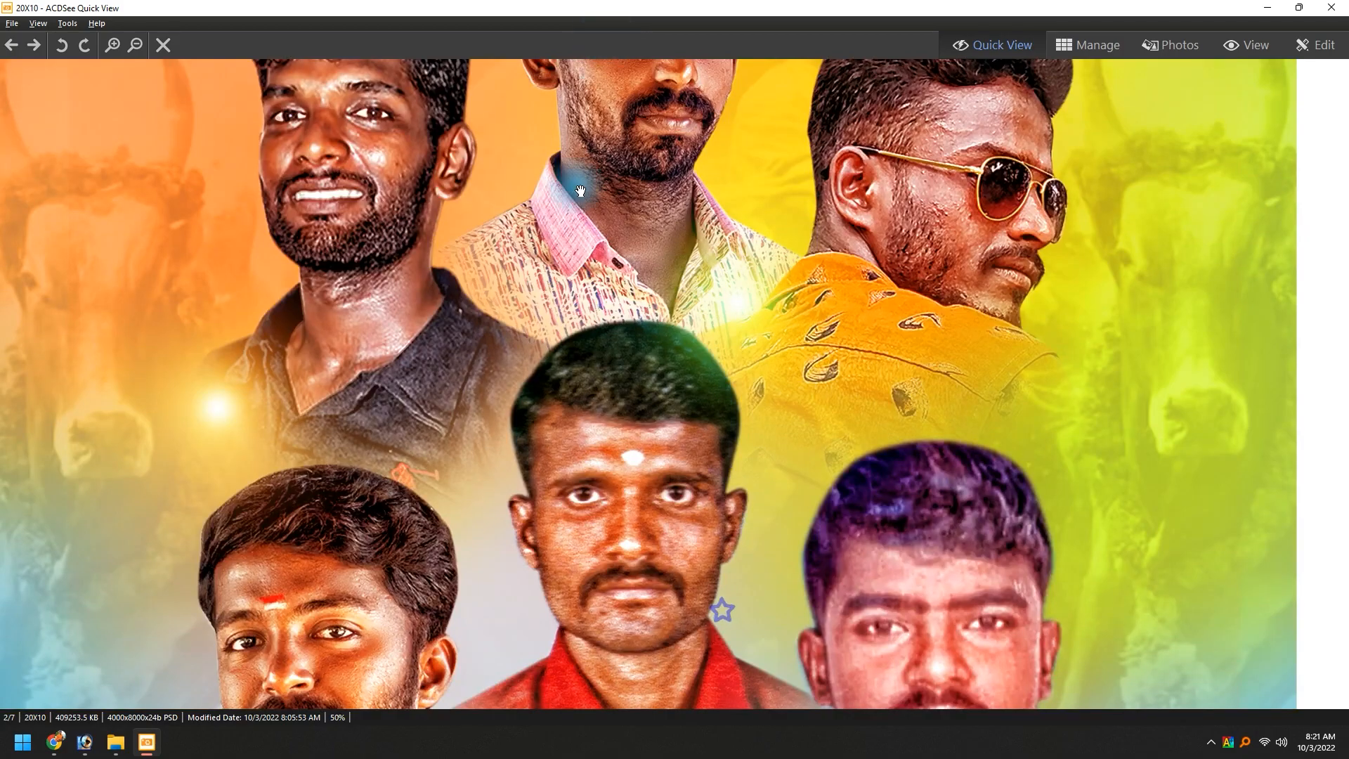
{"action": "scroll", "coordinate": [561, 338], "scroll_direction": "down", "scroll_amount": 2}
{"action": "left_click_drag", "start_coordinate": [665, 215], "coordinate": [678, 333]}
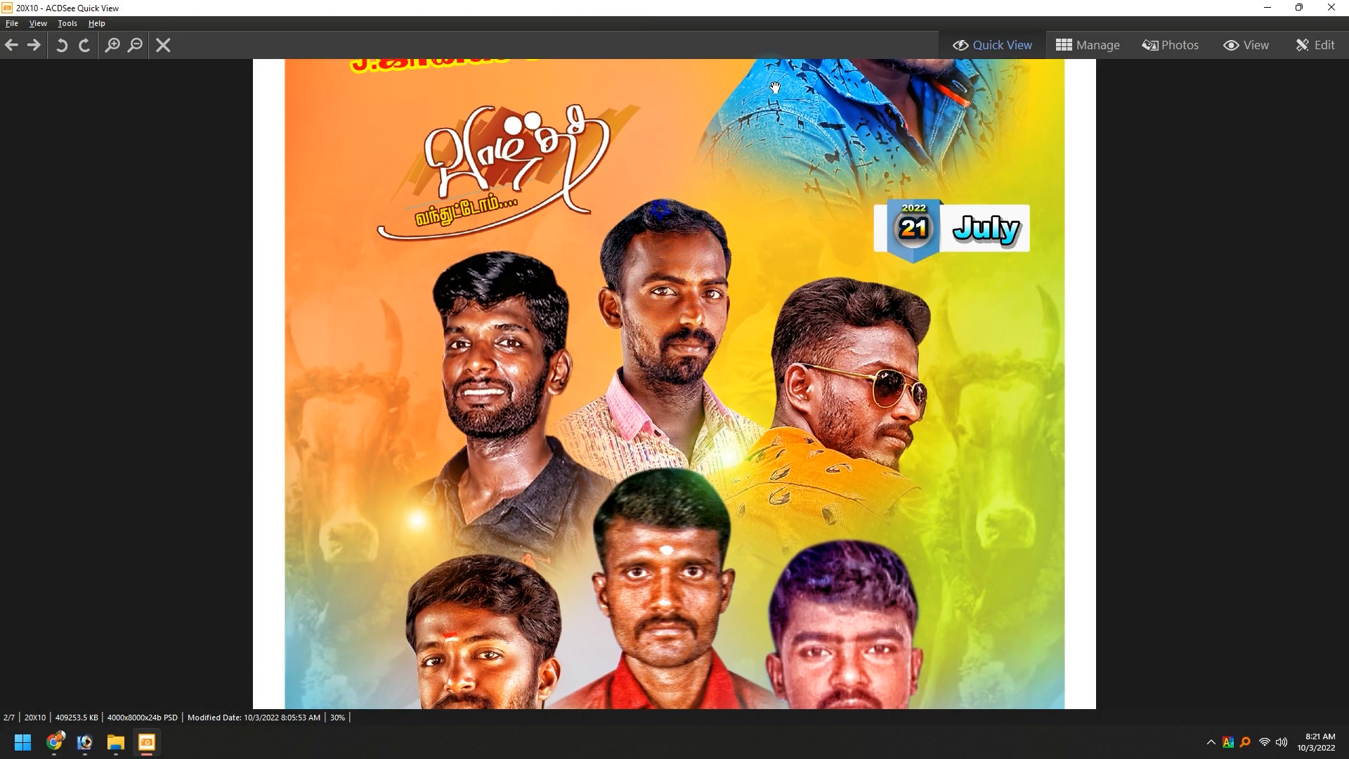
{"action": "left_click", "coordinate": [1332, 8]}
{"action": "key", "text": "alt+Tab"}
{"action": "left_click_drag", "start_coordinate": [707, 497], "coordinate": [704, 576]}
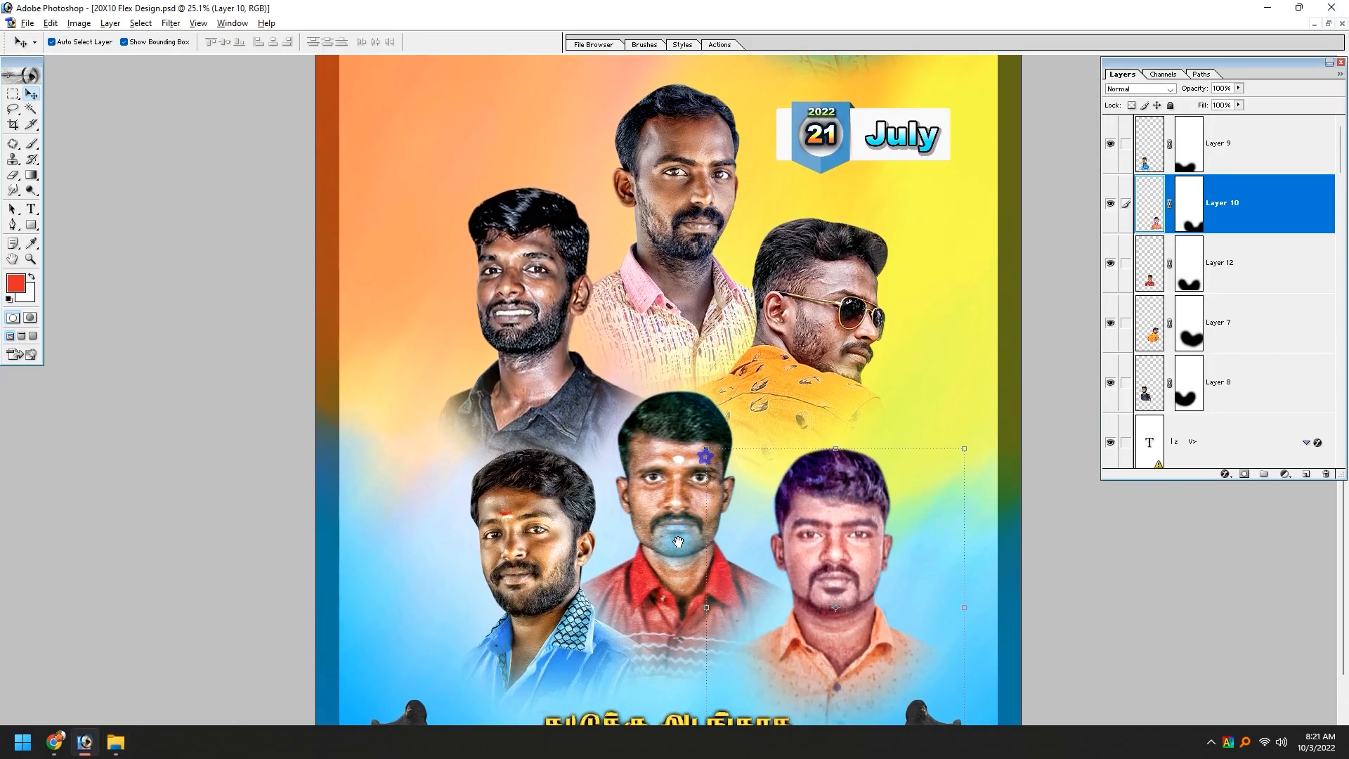
Add a new layer above the blue-shirted man's layer and set its blend mode to Soft Light.
{"action": "left_click", "coordinate": [1199, 167]}
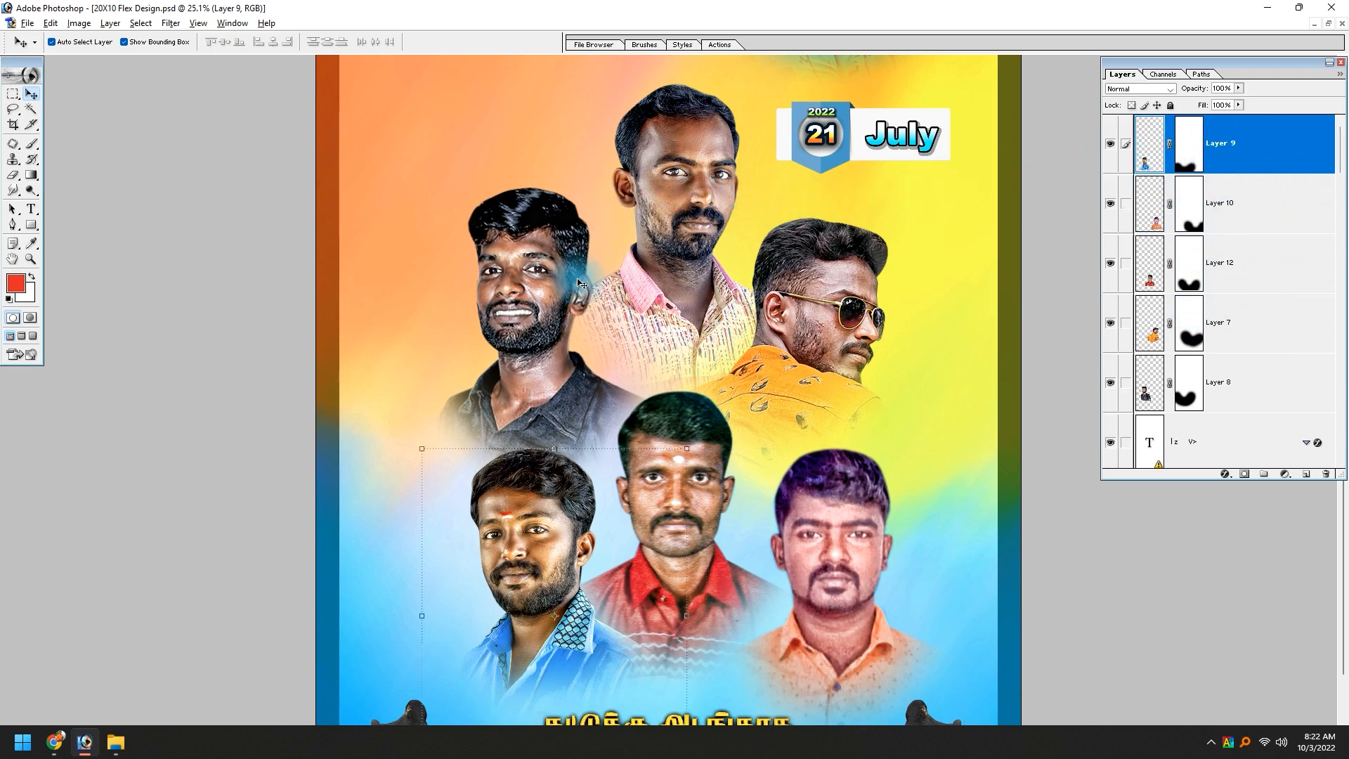
{"action": "left_click", "coordinate": [1306, 474]}
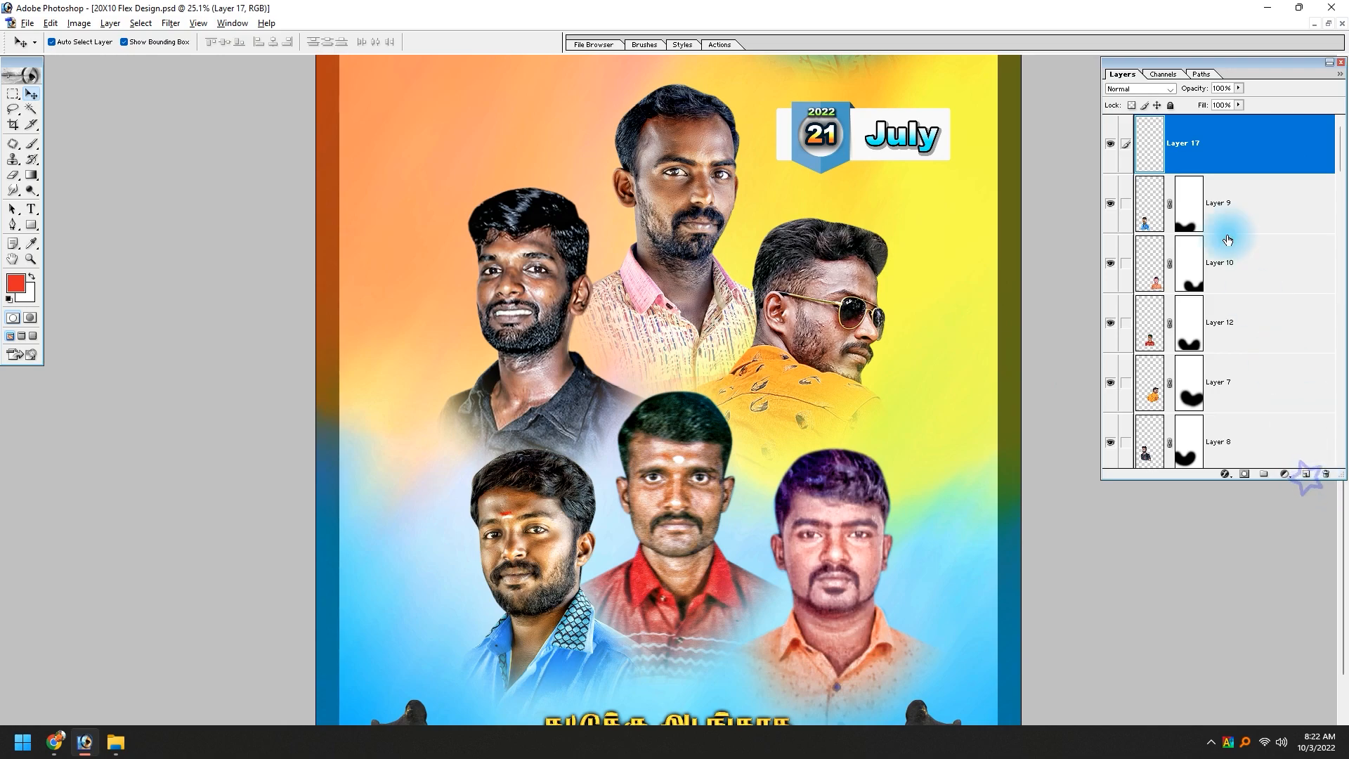
{"action": "left_click", "coordinate": [1153, 87]}
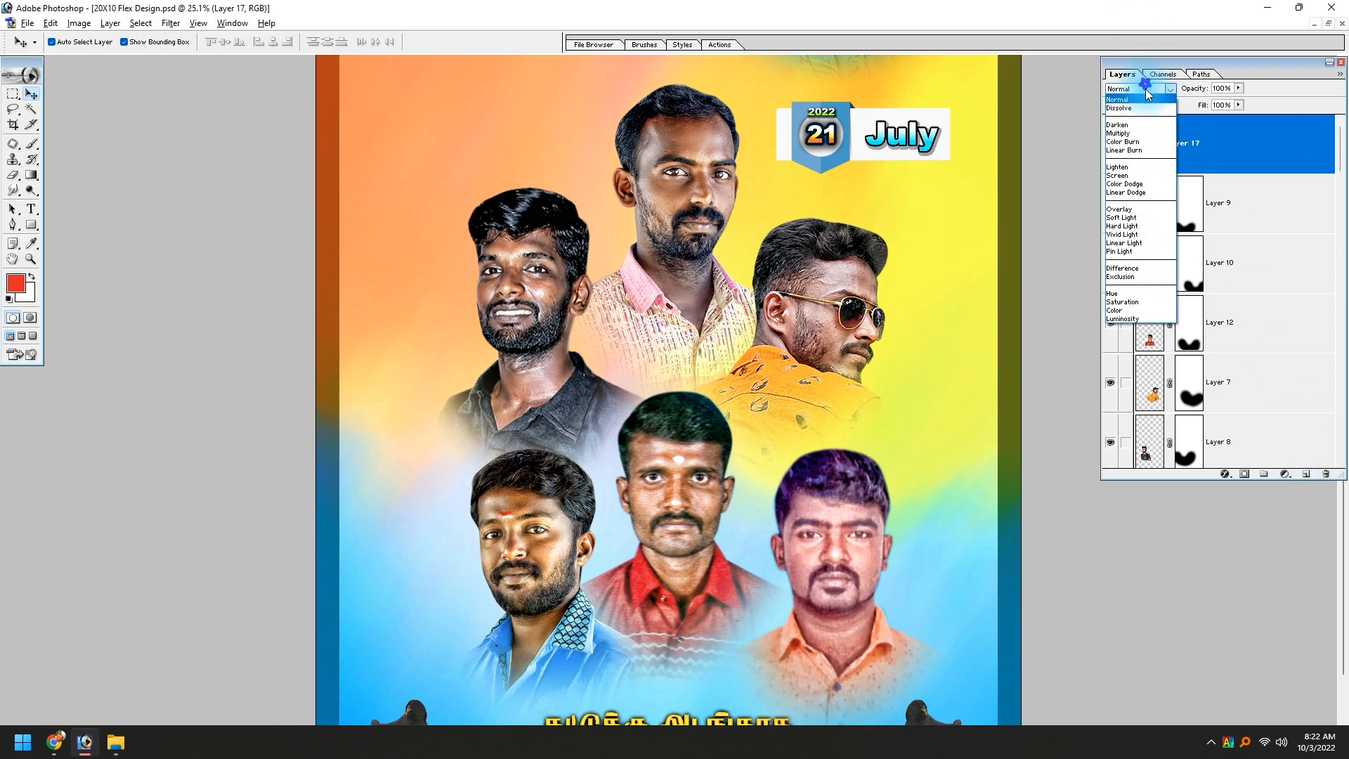
{"action": "left_click", "coordinate": [1132, 220]}
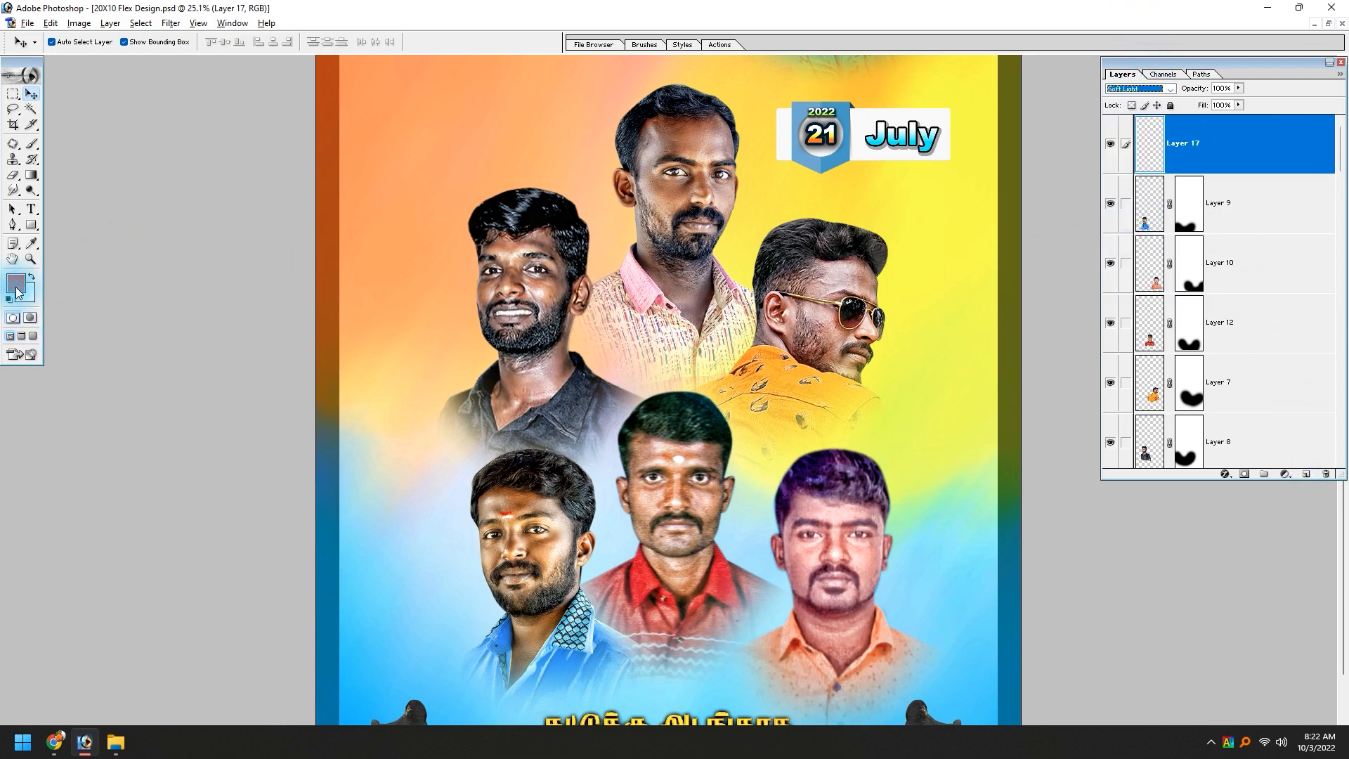
Set the foreground color to orange FF4800 and prepare the Brush tool at size 800.
{"action": "left_click", "coordinate": [17, 288]}
{"action": "left_click_drag", "start_coordinate": [510, 639], "coordinate": [517, 686]}
{"action": "left_click_drag", "start_coordinate": [455, 547], "coordinate": [506, 500]}
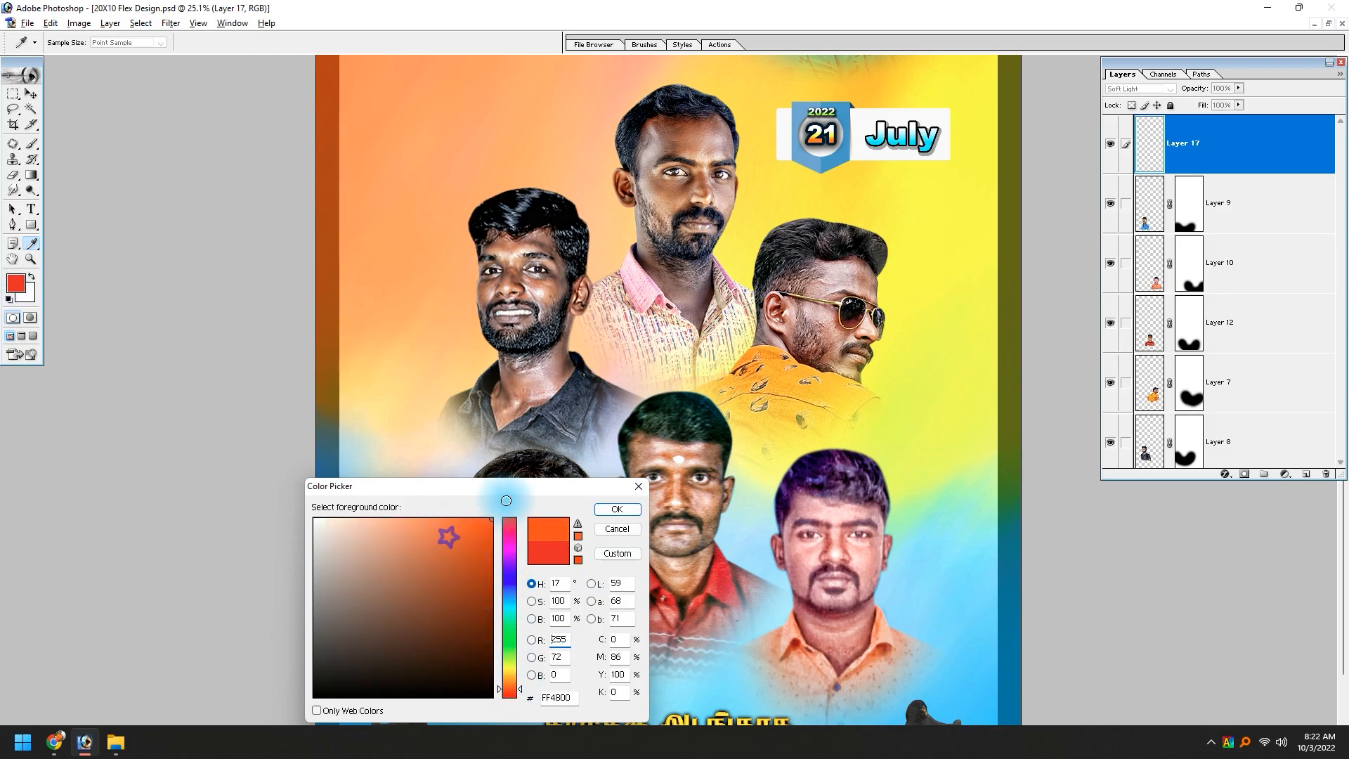
{"action": "key", "text": "Return"}
{"action": "key", "text": "b"}
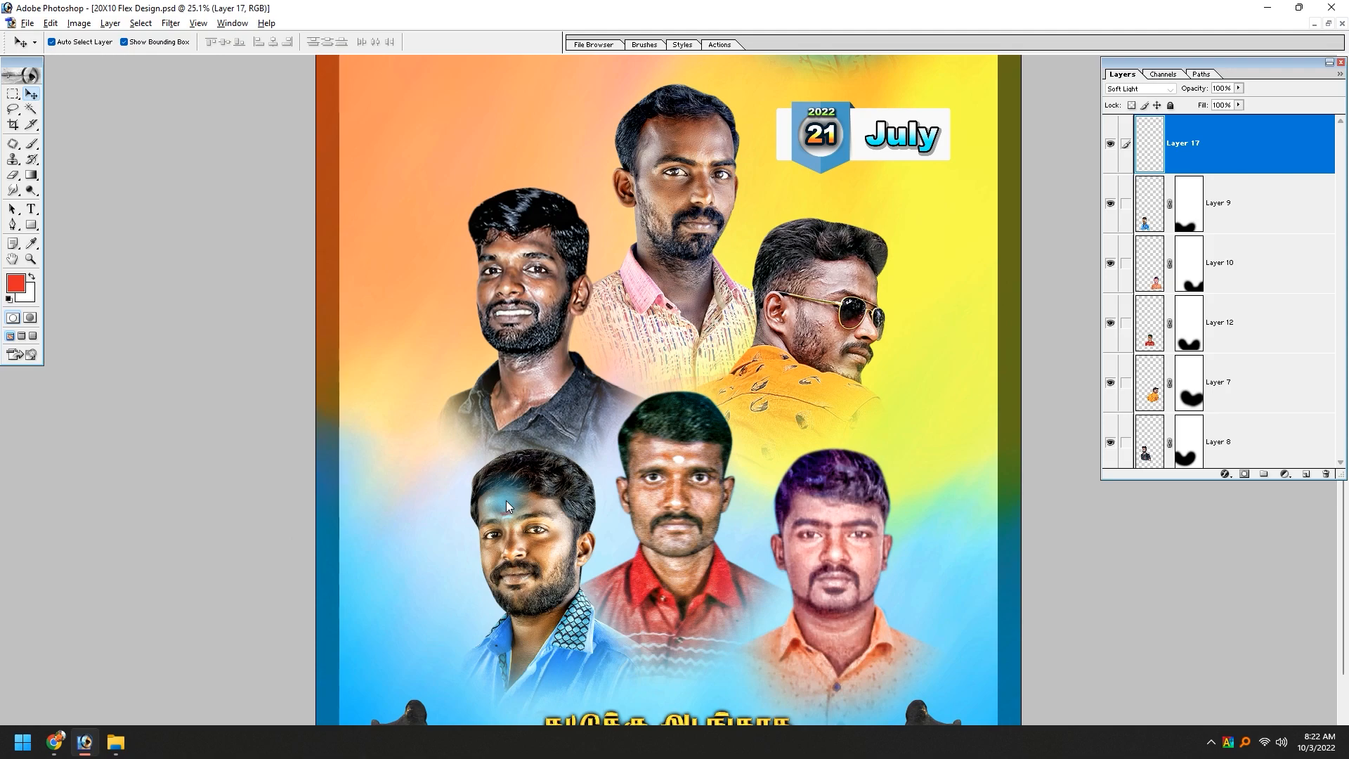
{"action": "key", "text": "bracketleft"}
{"action": "key", "text": "bracketleft"}
{"action": "key", "text": "bracketleft"}
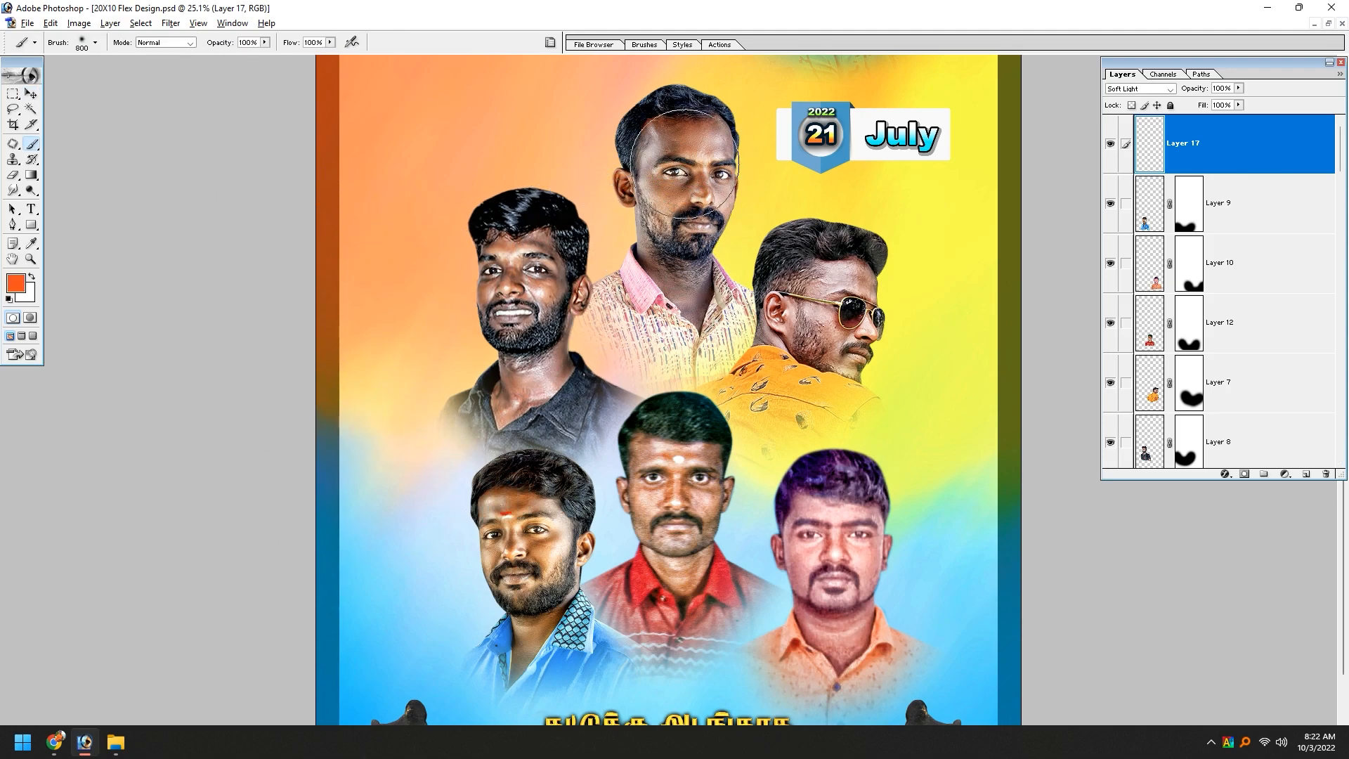
Paint orange light over the faces of the six friends on the new Soft Light layer.
{"action": "mouse_move", "coordinate": [850, 291]}
{"action": "left_mouse_down"}
{"action": "mouse_move", "coordinate": [836, 349]}
{"action": "mouse_move", "coordinate": [818, 304]}
{"action": "left_mouse_up"}
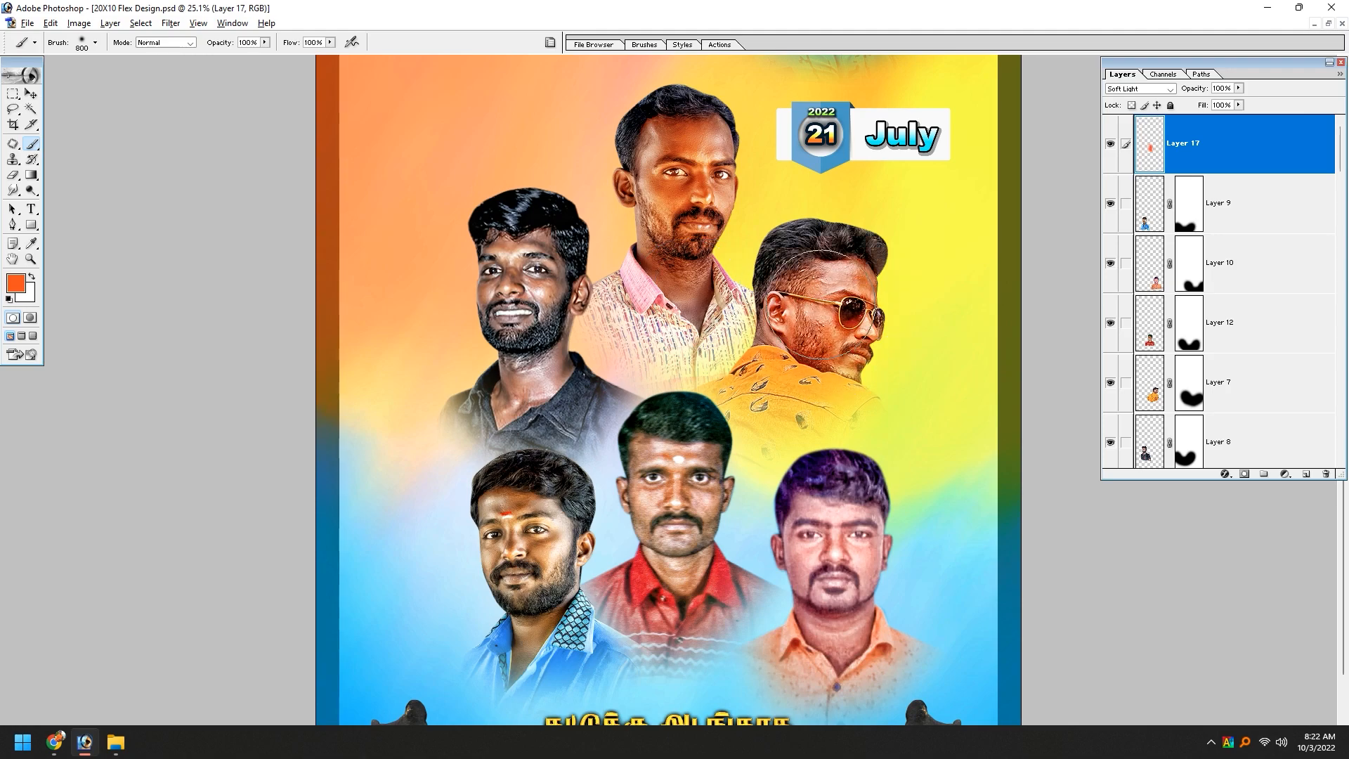
{"action": "left_click_drag", "start_coordinate": [530, 291], "coordinate": [492, 323]}
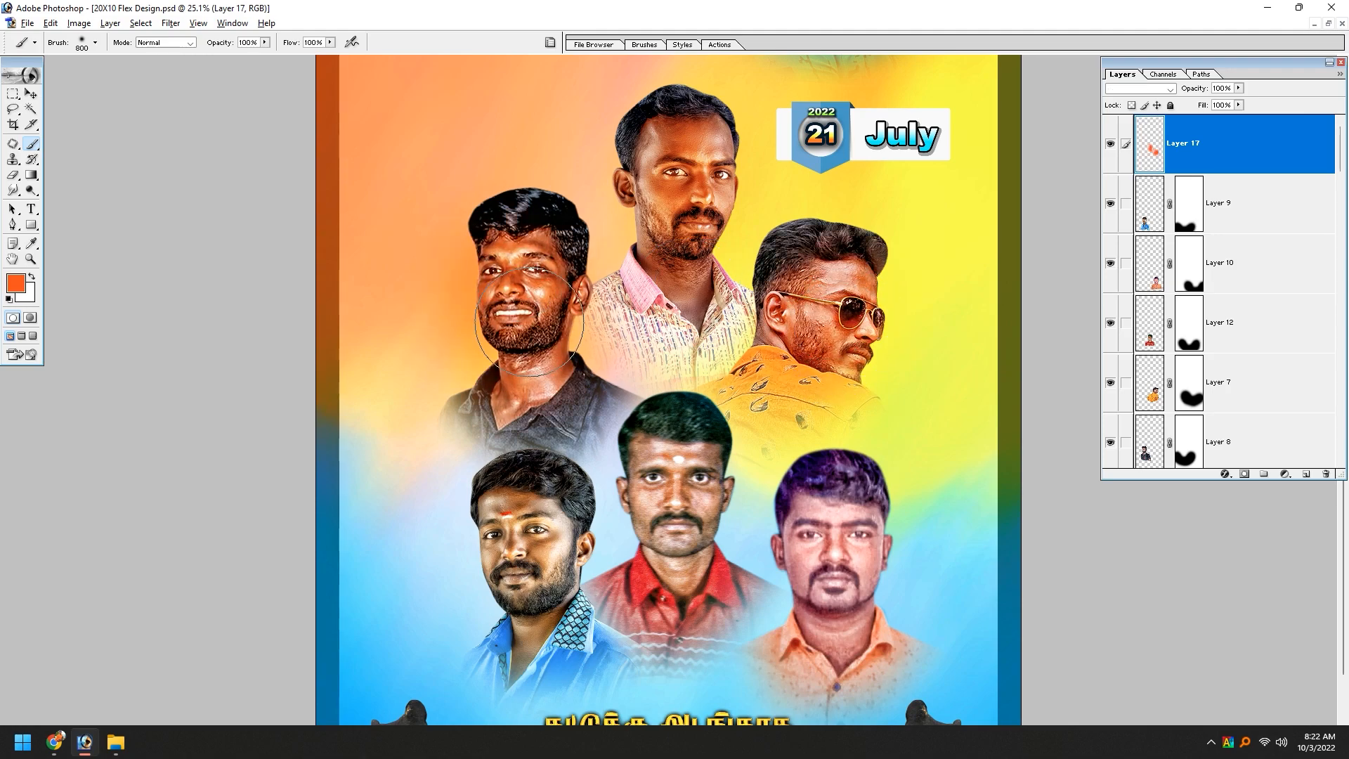
{"action": "scroll", "coordinate": [529, 321], "scroll_direction": "down", "scroll_amount": 3}
{"action": "left_click_drag", "start_coordinate": [534, 432], "coordinate": [526, 456]}
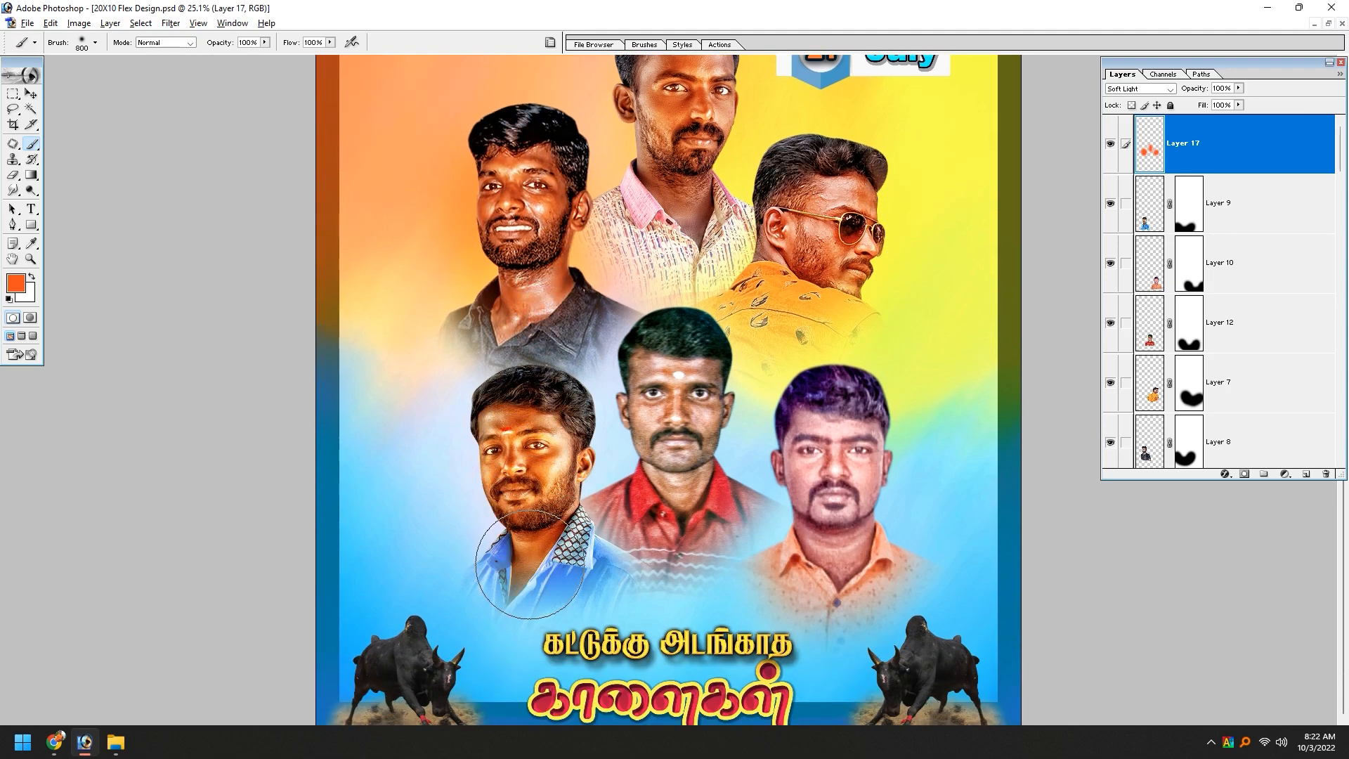
{"action": "left_click_drag", "start_coordinate": [649, 418], "coordinate": [675, 404]}
{"action": "left_click_drag", "start_coordinate": [836, 480], "coordinate": [843, 457]}
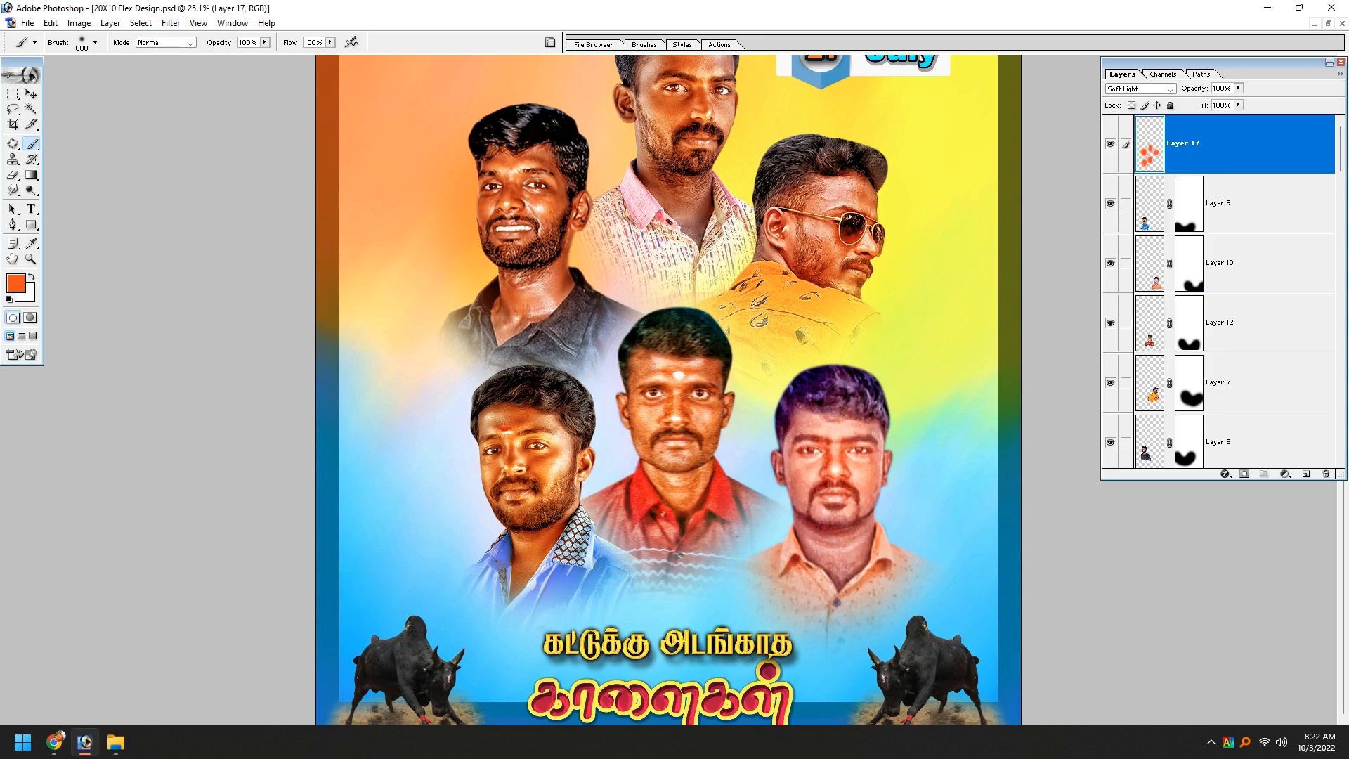
{"action": "key", "text": "ctrl+0"}
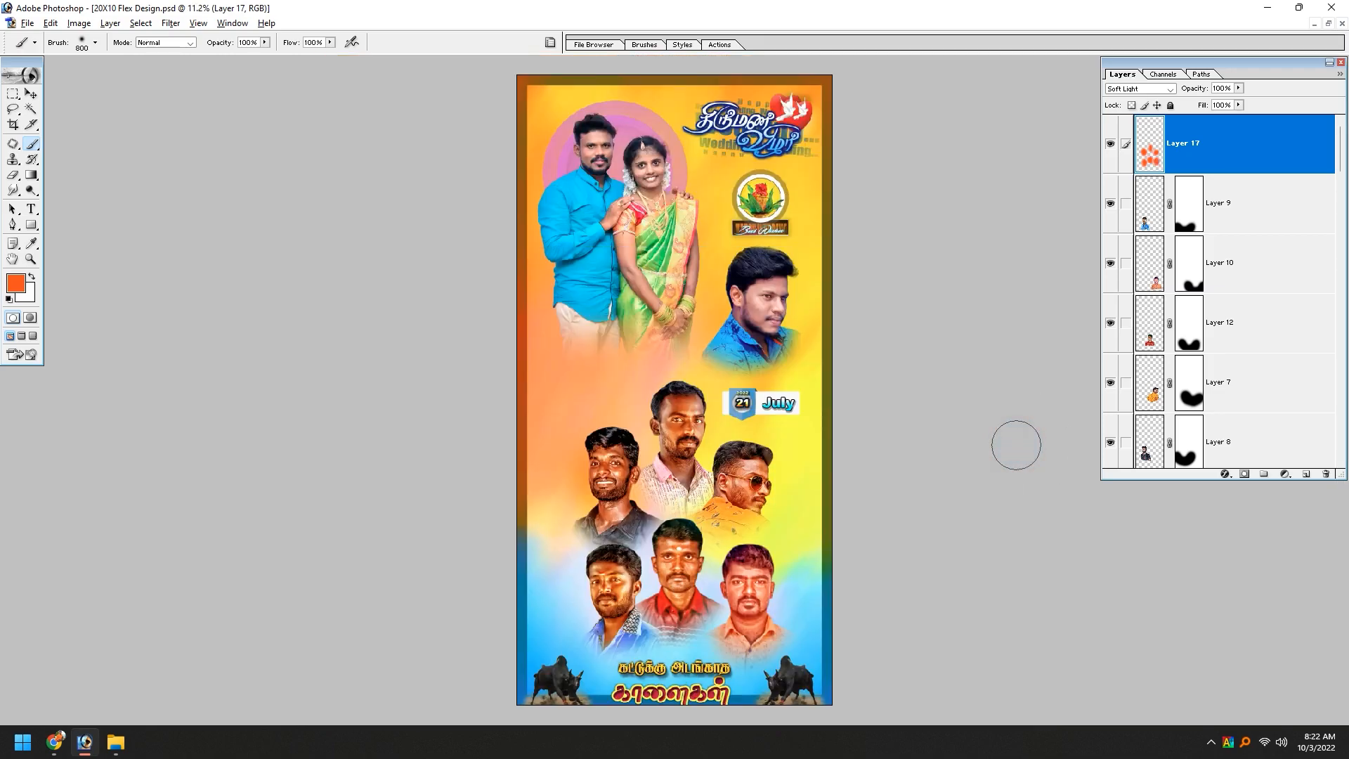
Change the orange light layer's blend mode to Overlay and reduce its opacity to 49%.
{"action": "left_click_drag", "start_coordinate": [499, 343], "coordinate": [828, 629]}
{"action": "scroll", "coordinate": [674, 436], "scroll_direction": "down", "scroll_amount": 1}
{"action": "key", "text": "v"}
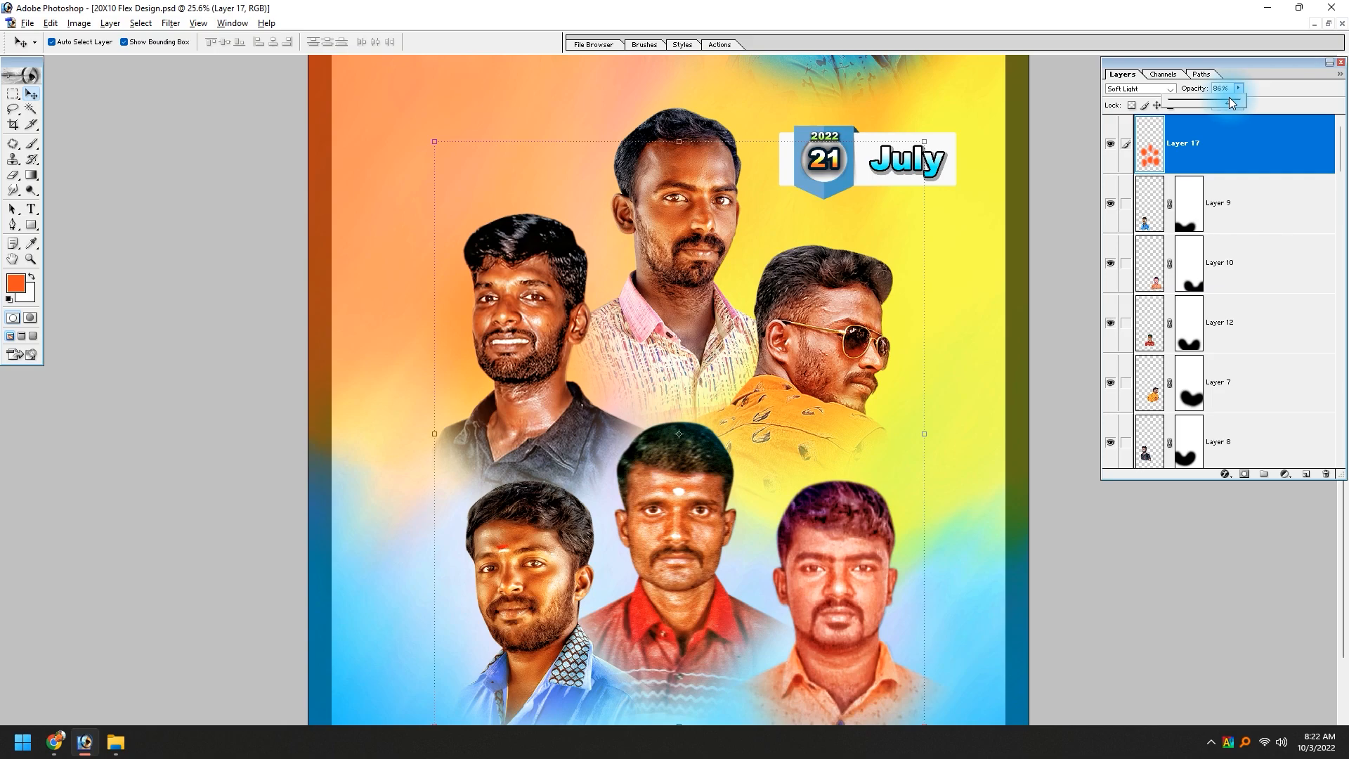
{"action": "left_click_drag", "start_coordinate": [1227, 97], "coordinate": [1224, 97]}
{"action": "left_click", "coordinate": [1149, 89]}
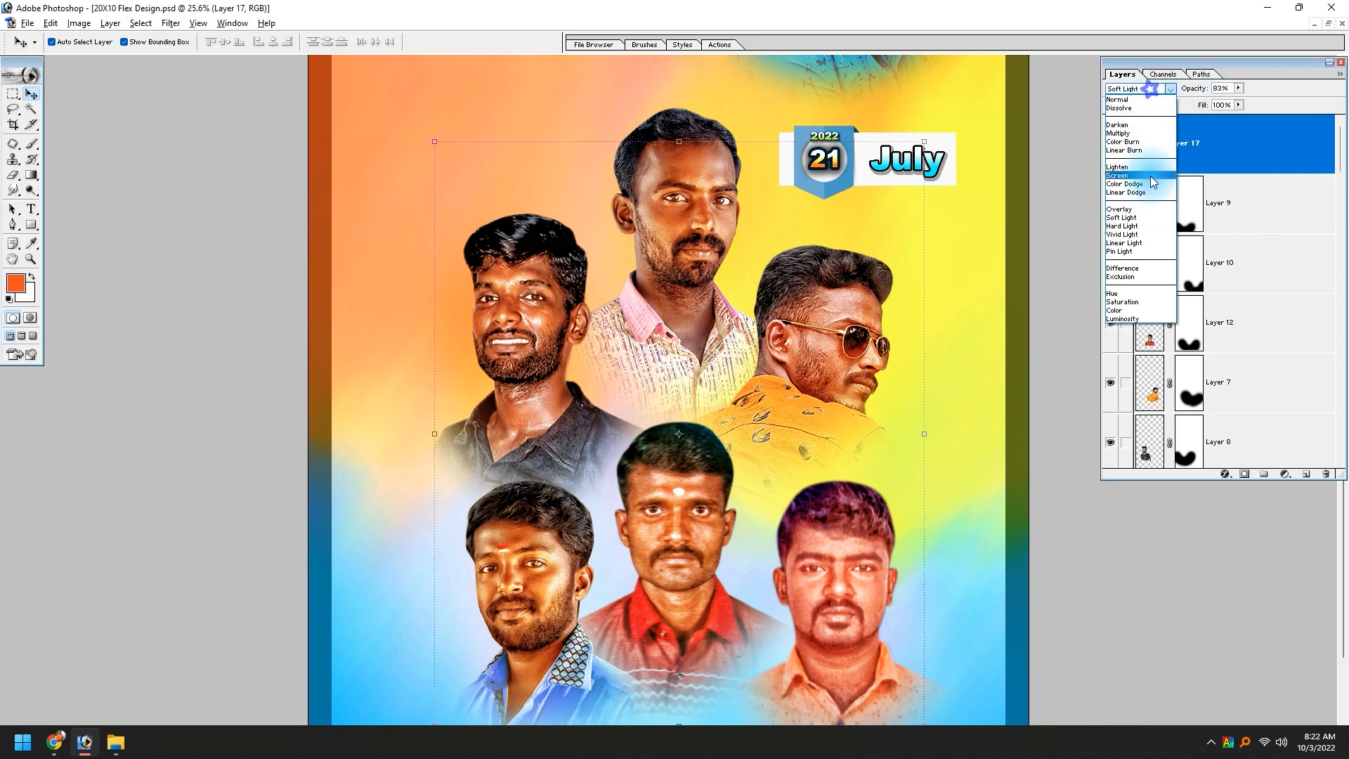
{"action": "left_click", "coordinate": [1128, 209]}
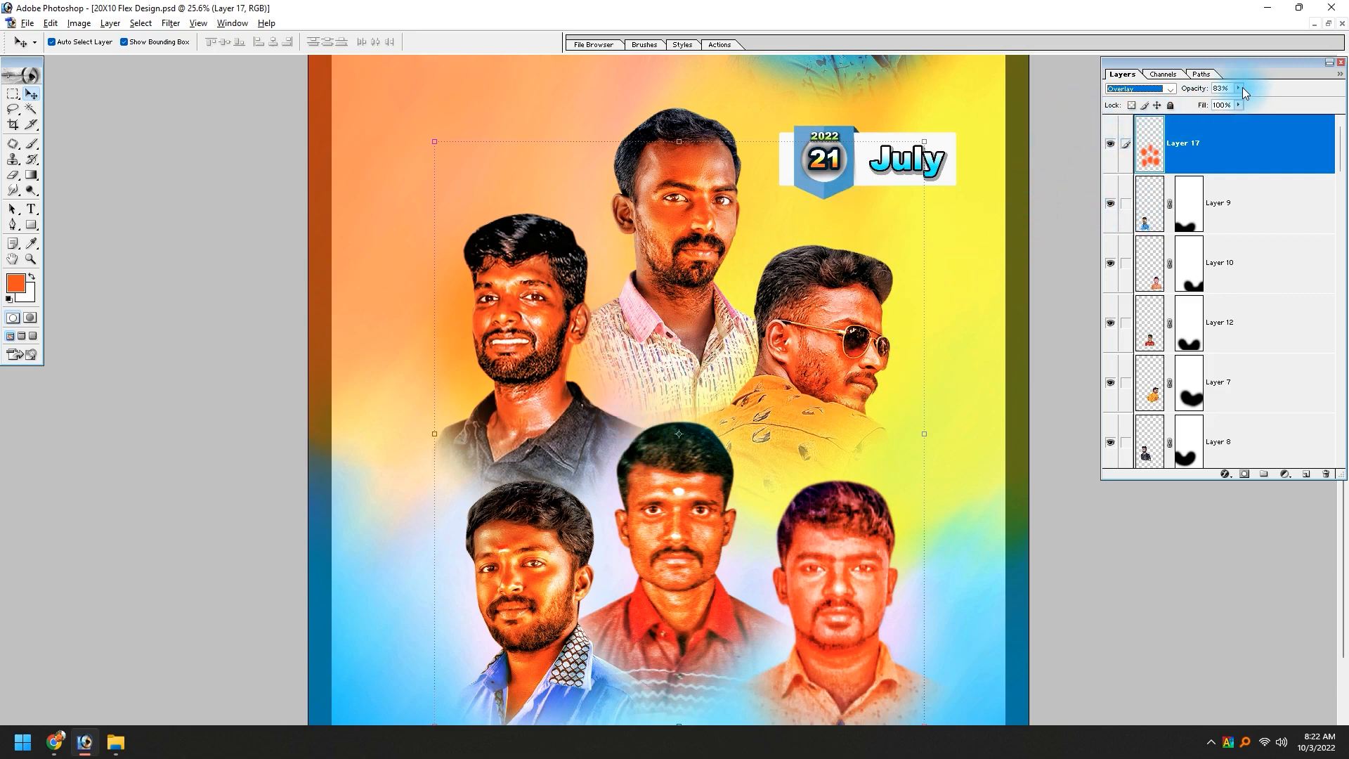
{"action": "left_click_drag", "start_coordinate": [1215, 100], "coordinate": [1204, 100]}
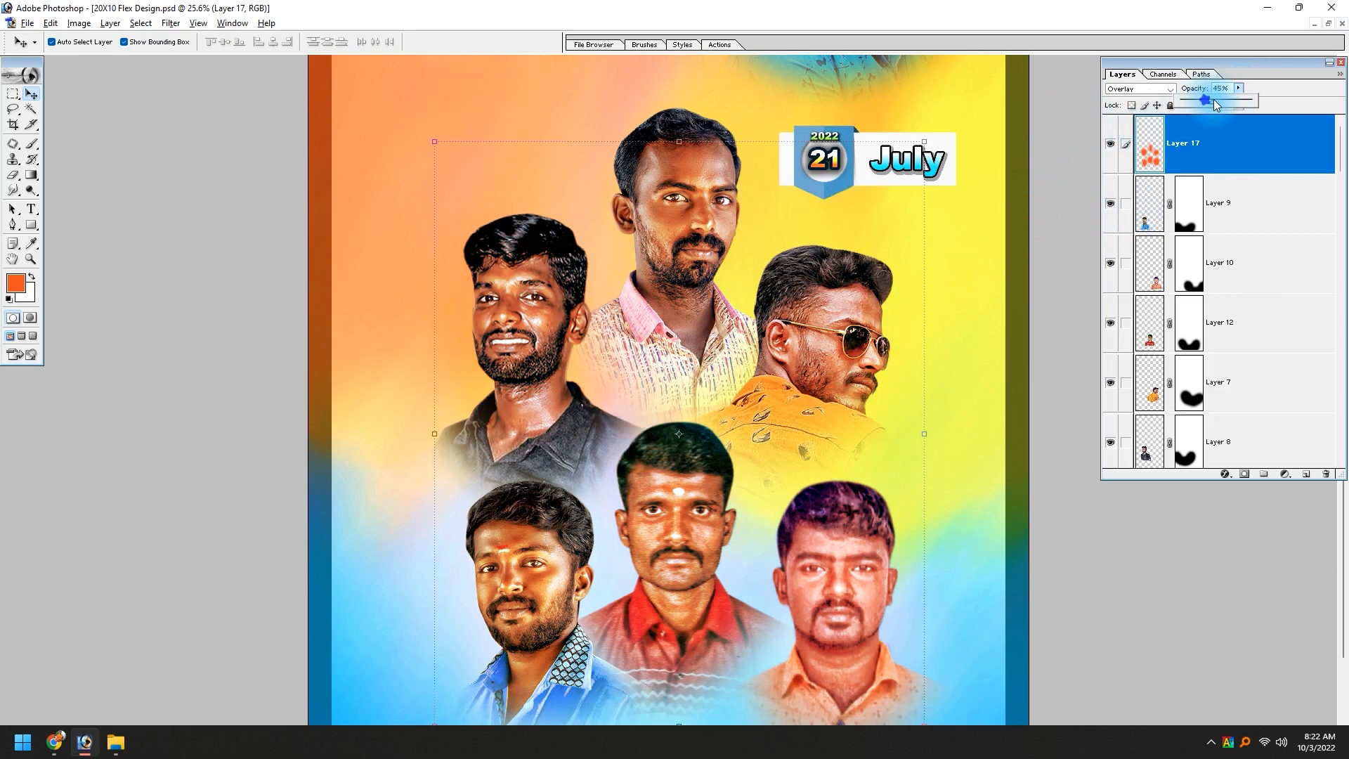
{"action": "left_click", "coordinate": [739, 279]}
{"action": "key", "text": "ctrl+0"}
{"action": "left_click", "coordinate": [943, 591]}
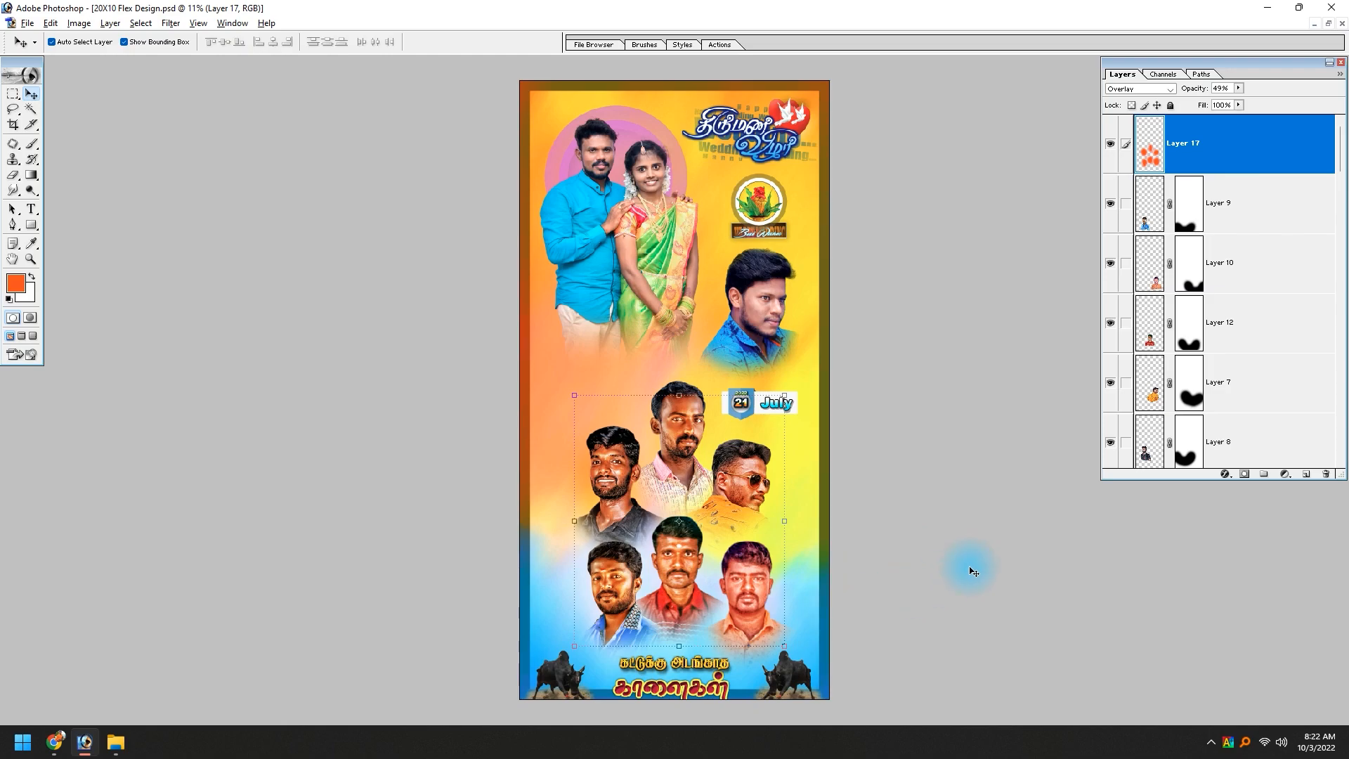
Link the friends' photo layers with the orange light layer so they move together.
{"action": "left_click_drag", "start_coordinate": [1125, 202], "coordinate": [1134, 355]}
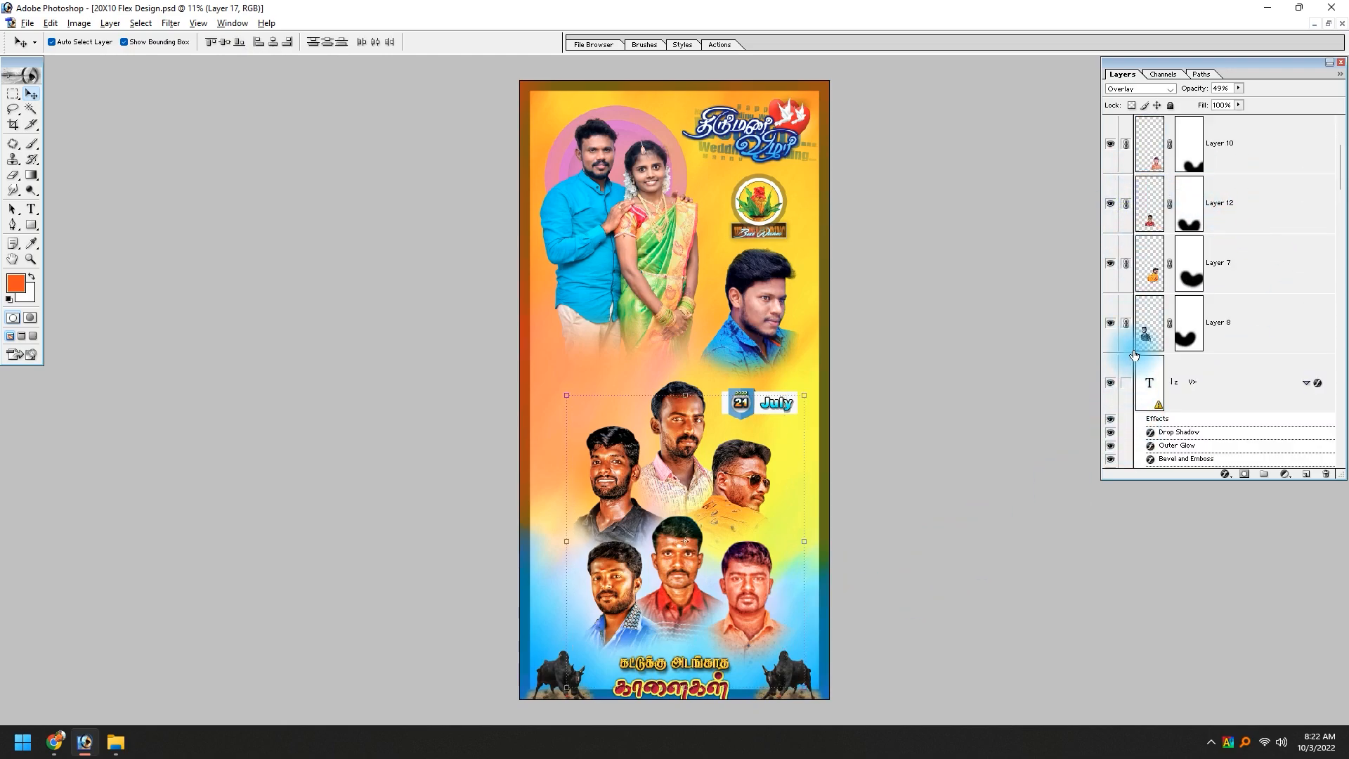
{"action": "scroll", "coordinate": [1185, 391], "scroll_direction": "up", "scroll_amount": 1}
{"action": "left_click_drag", "start_coordinate": [700, 571], "coordinate": [654, 583]}
{"action": "key", "text": "ctrl+z"}
{"action": "scroll", "coordinate": [1187, 295], "scroll_direction": "down", "scroll_amount": 8}
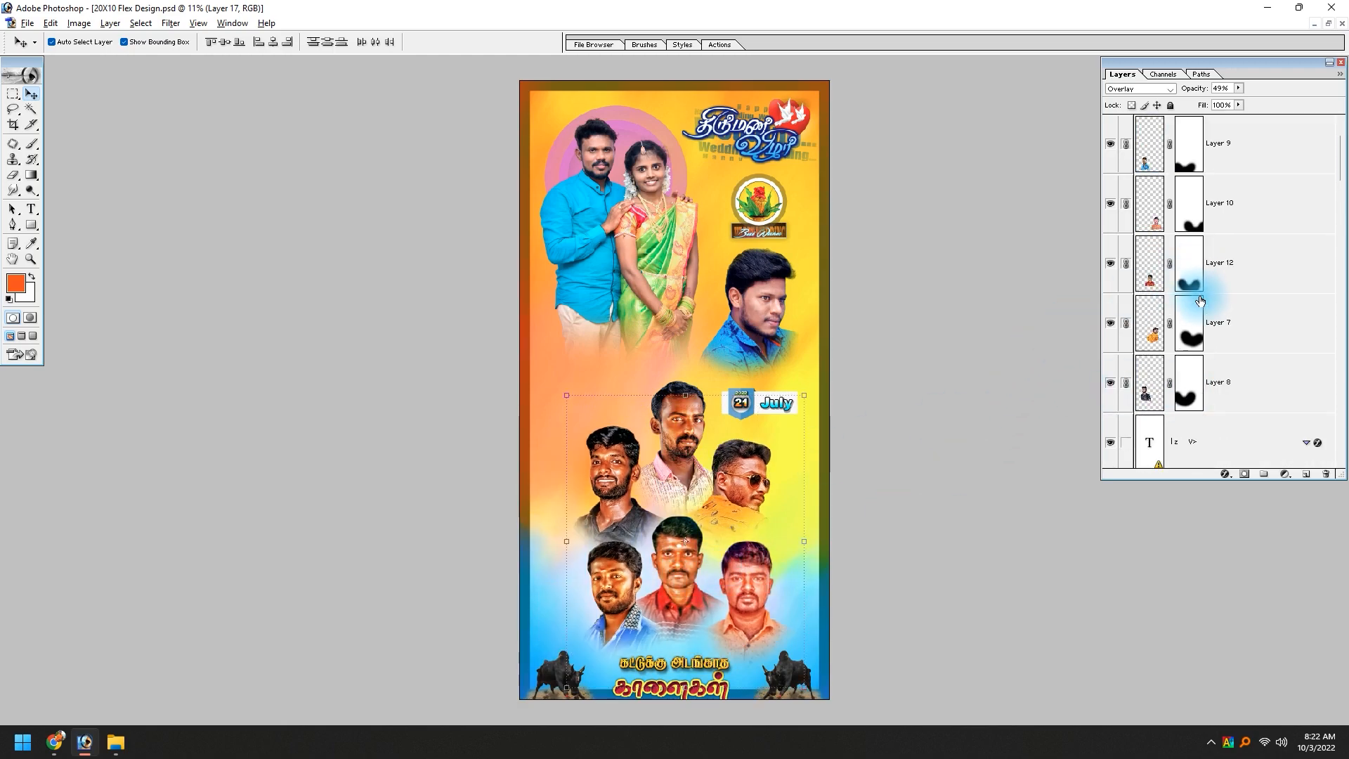
{"action": "scroll", "coordinate": [1199, 356], "scroll_direction": "down", "scroll_amount": 6}
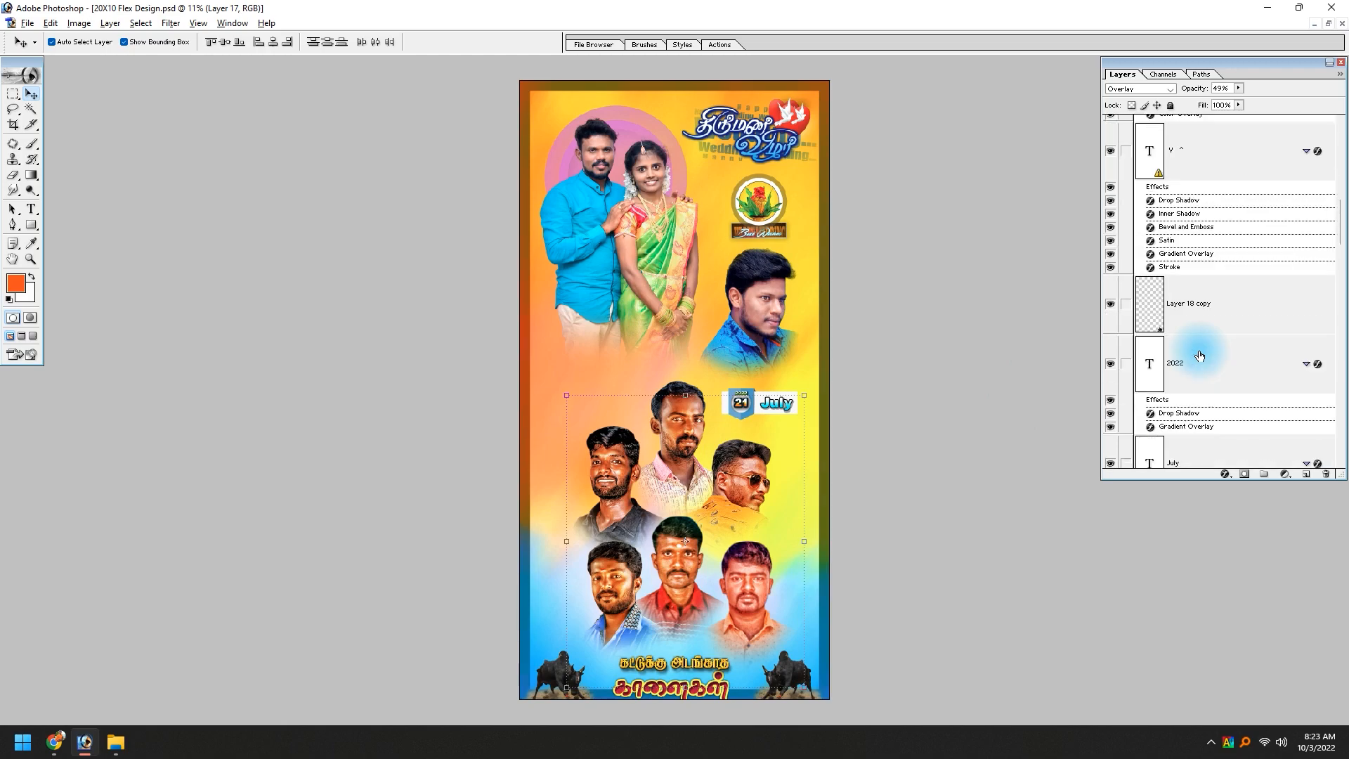
Nudge the linked friends' group slightly to the left on the banner.
{"action": "left_click_drag", "start_coordinate": [738, 484], "coordinate": [733, 505]}
{"action": "key", "text": "ctrl+z"}
{"action": "key", "text": "shift+Left"}
{"action": "key", "text": "Right"}
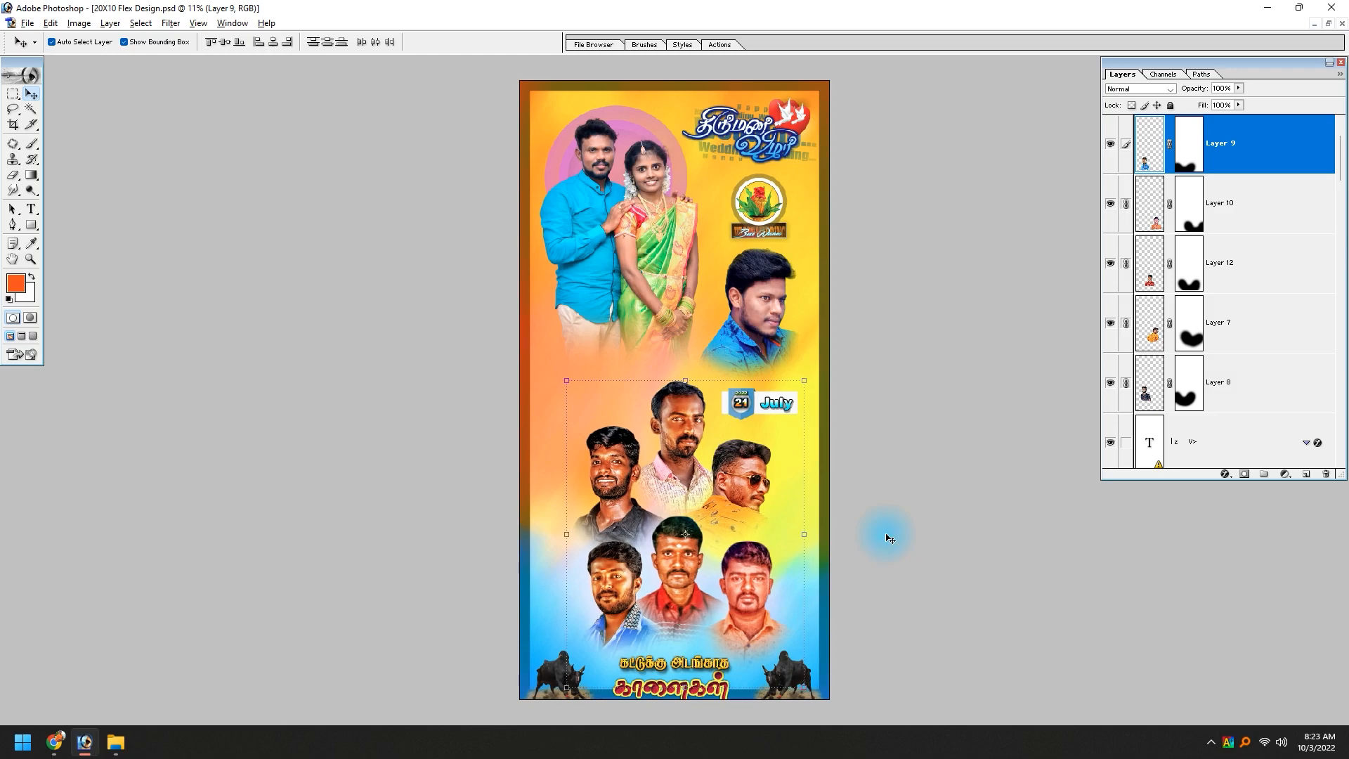
Switch to Chrome and search Google Images for "jallikattu".
{"action": "left_click", "coordinate": [56, 743]}
{"action": "triple_click", "coordinate": [283, 84]}
{"action": "type", "text": "jallika"}
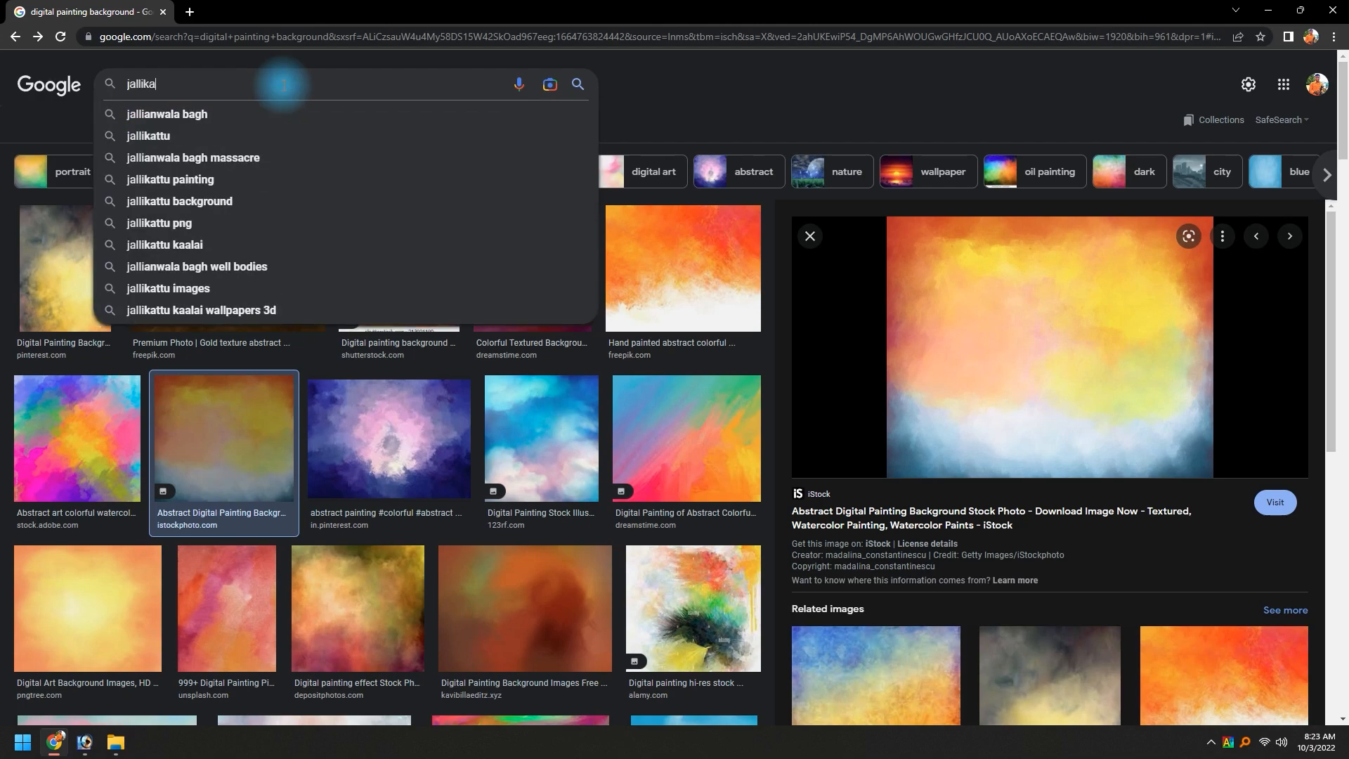
{"action": "type", "text": "ttu"}
{"action": "key", "text": "Return"}
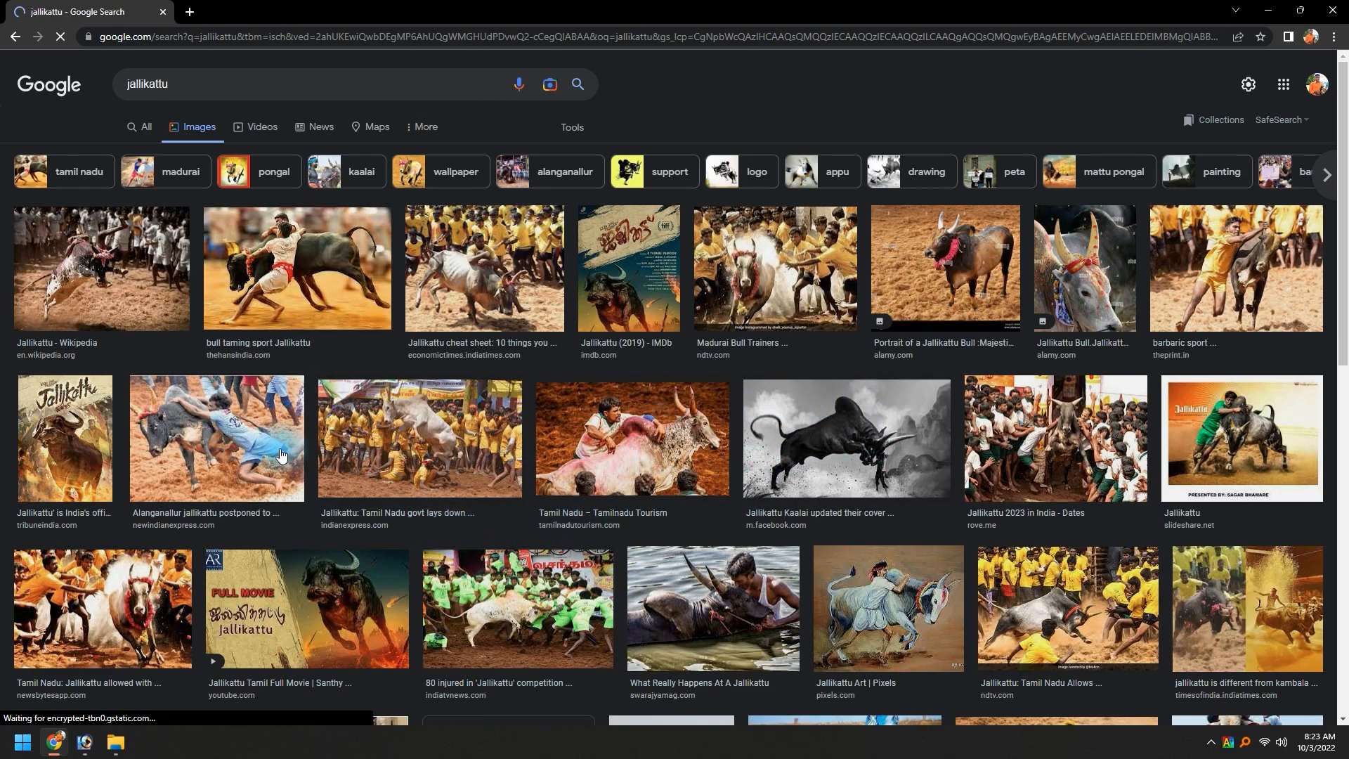
Browse the jallikattu images and open the preview of NDTV's "Madurai Bull Trainers" photo.
{"action": "scroll", "coordinate": [280, 454], "scroll_direction": "down", "scroll_amount": 4}
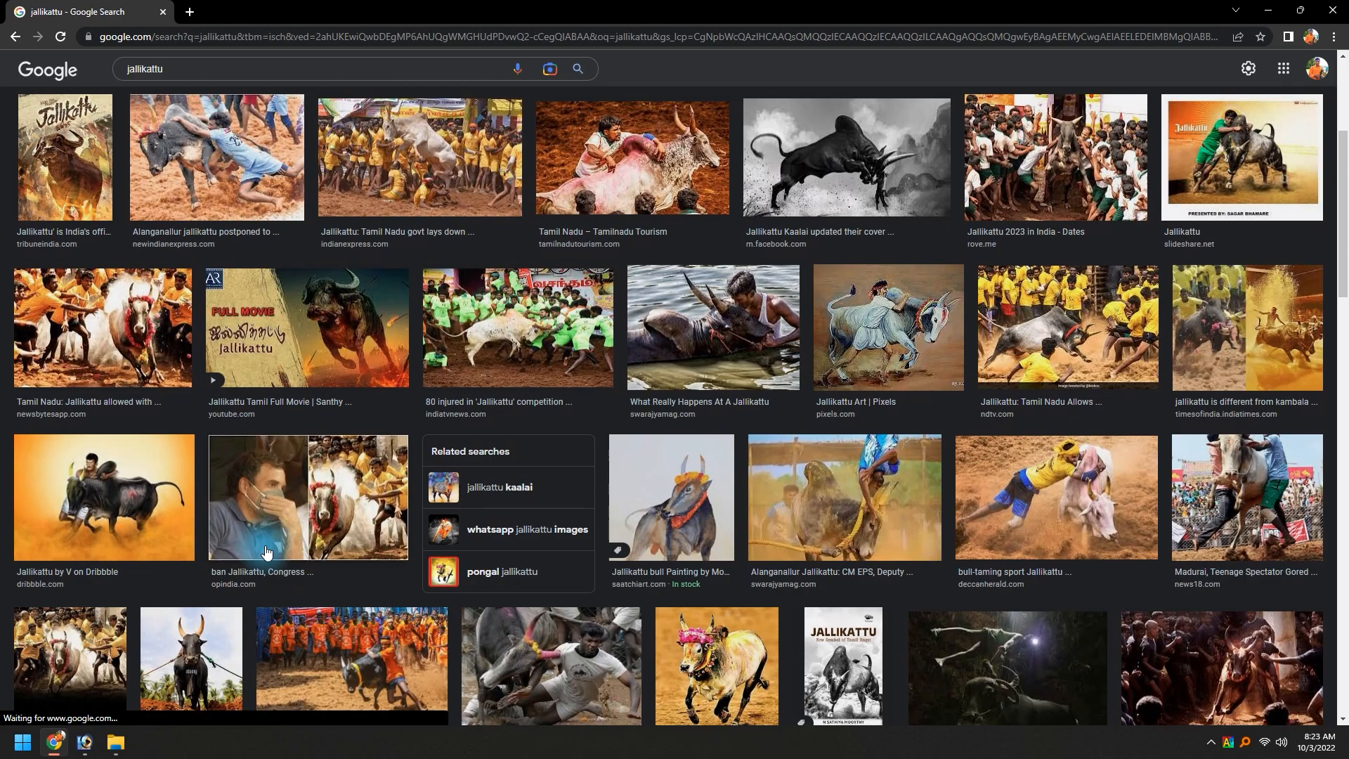
{"action": "scroll", "coordinate": [267, 553], "scroll_direction": "down", "scroll_amount": 2}
{"action": "scroll", "coordinate": [884, 545], "scroll_direction": "up", "scroll_amount": 5}
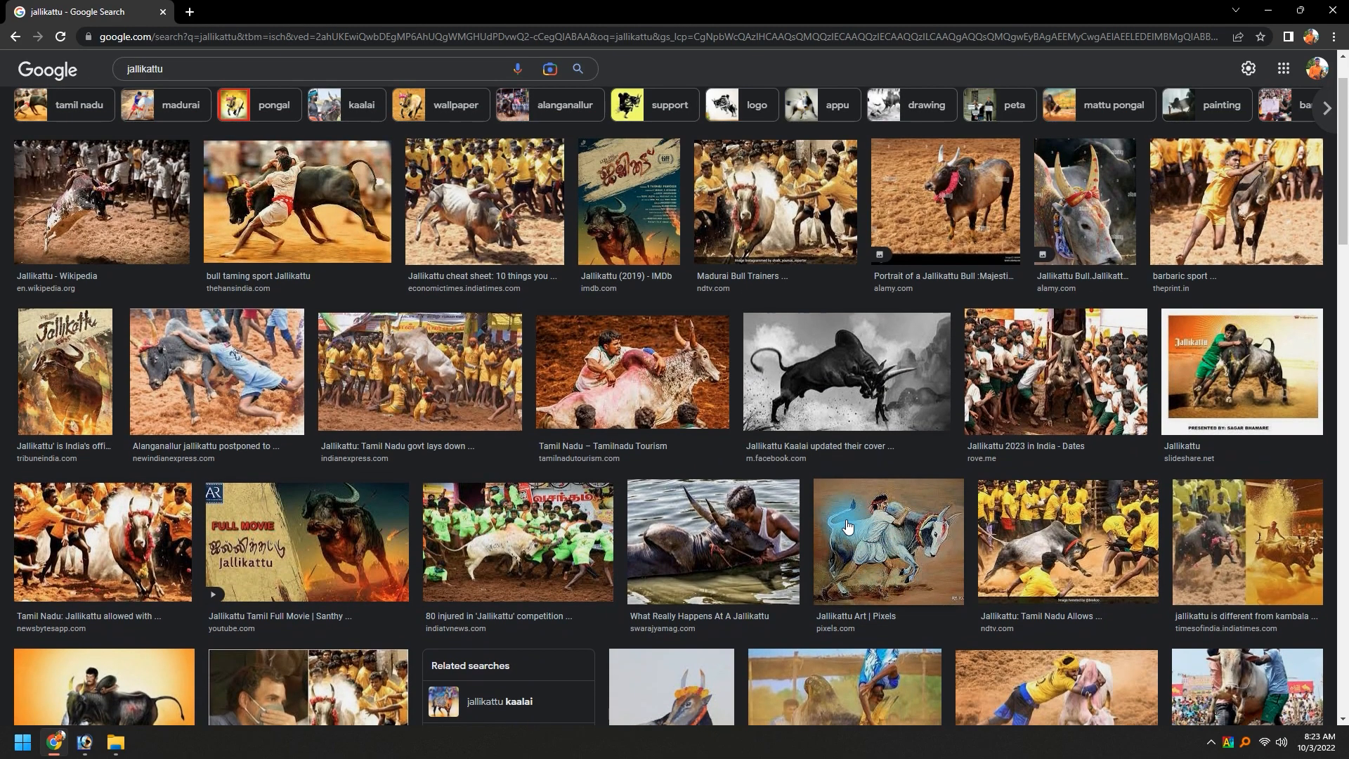
{"action": "scroll", "coordinate": [1170, 516], "scroll_direction": "up", "scroll_amount": 1}
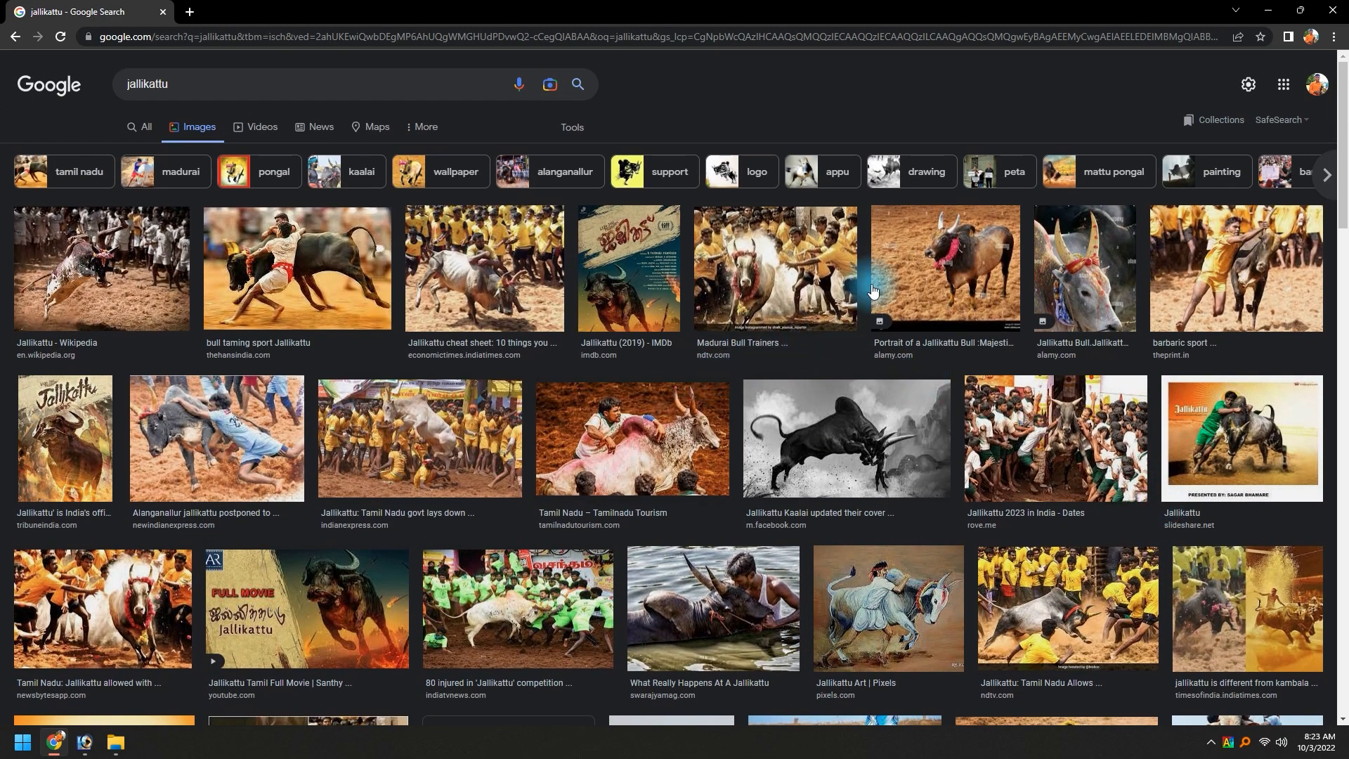
{"action": "left_click", "coordinate": [748, 295]}
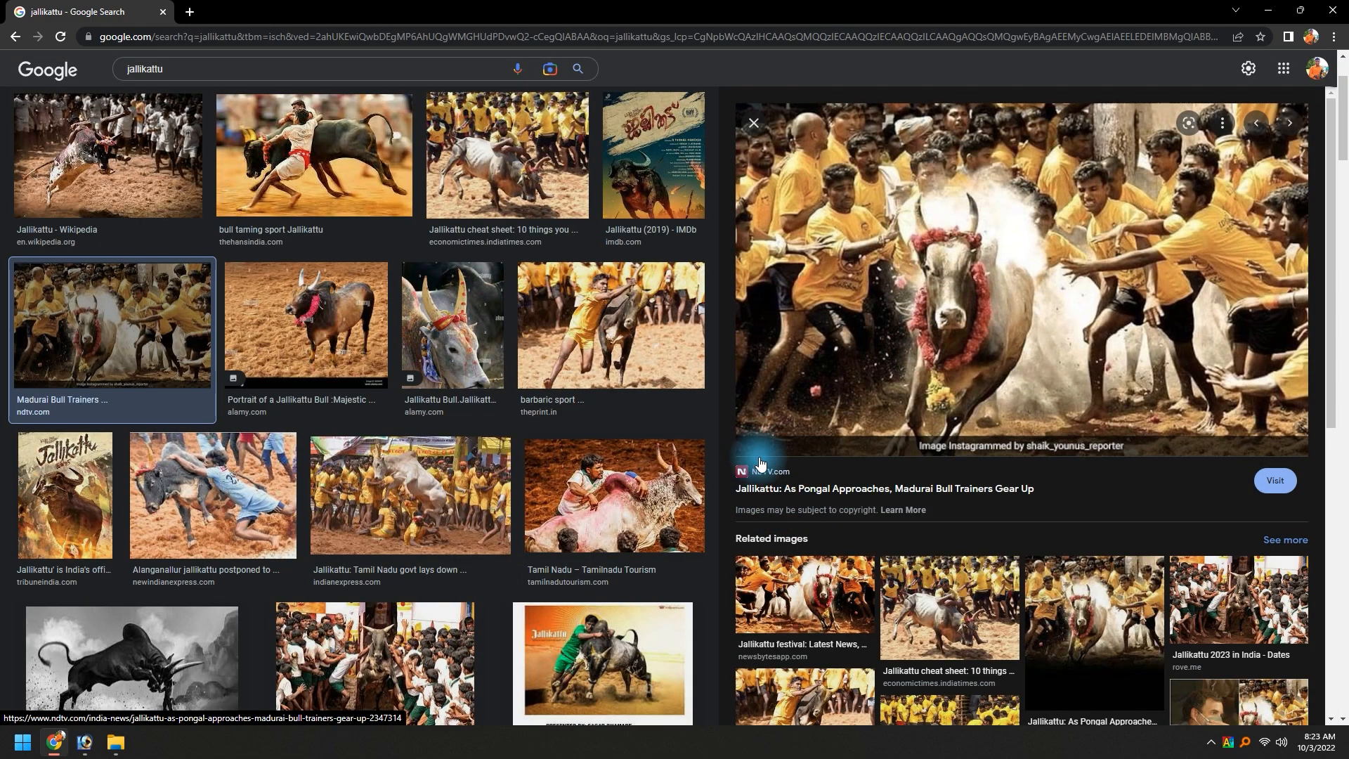
Save the previewed bull trainers photo to the computer.
{"action": "key", "text": "alt+Tab"}
{"action": "key", "text": "alt+Tab"}
{"action": "right_click", "coordinate": [998, 309]}
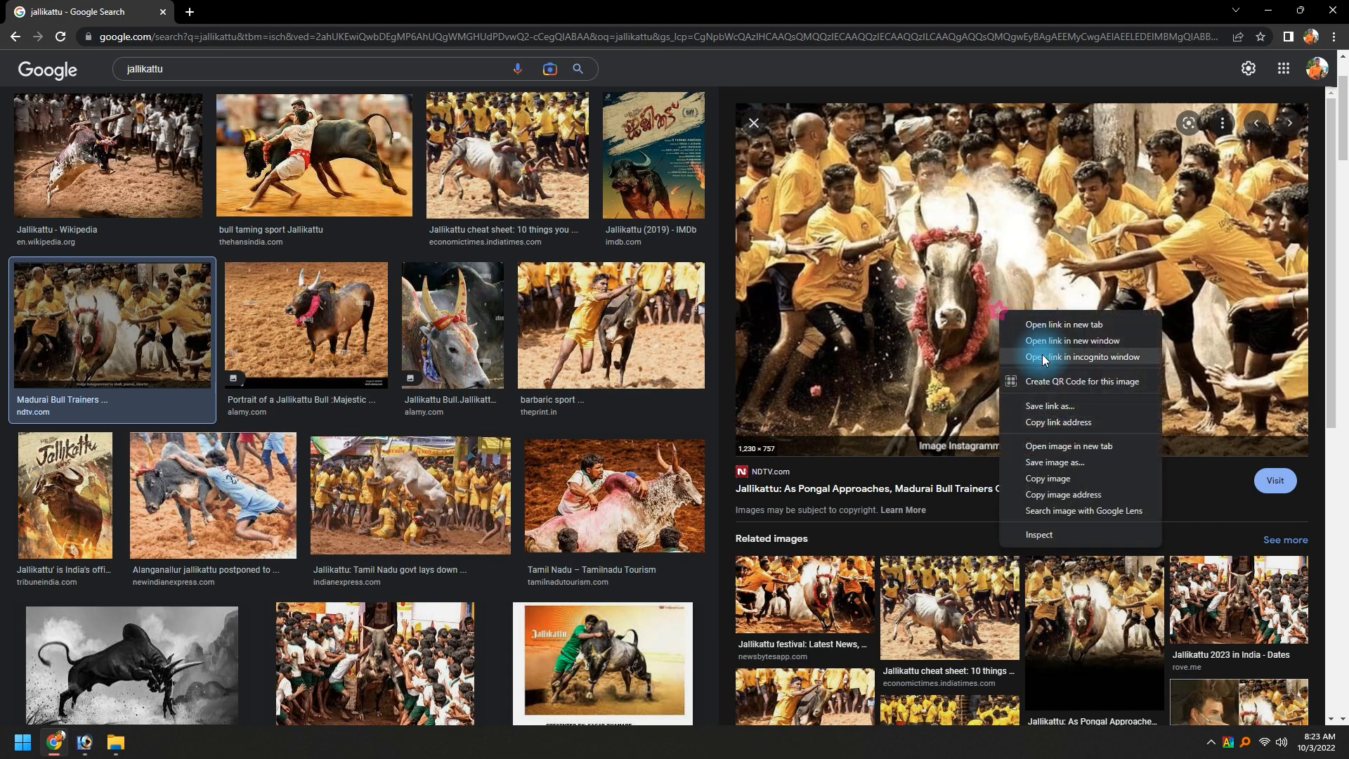
{"action": "left_click", "coordinate": [1048, 462]}
{"action": "key", "text": "Return"}
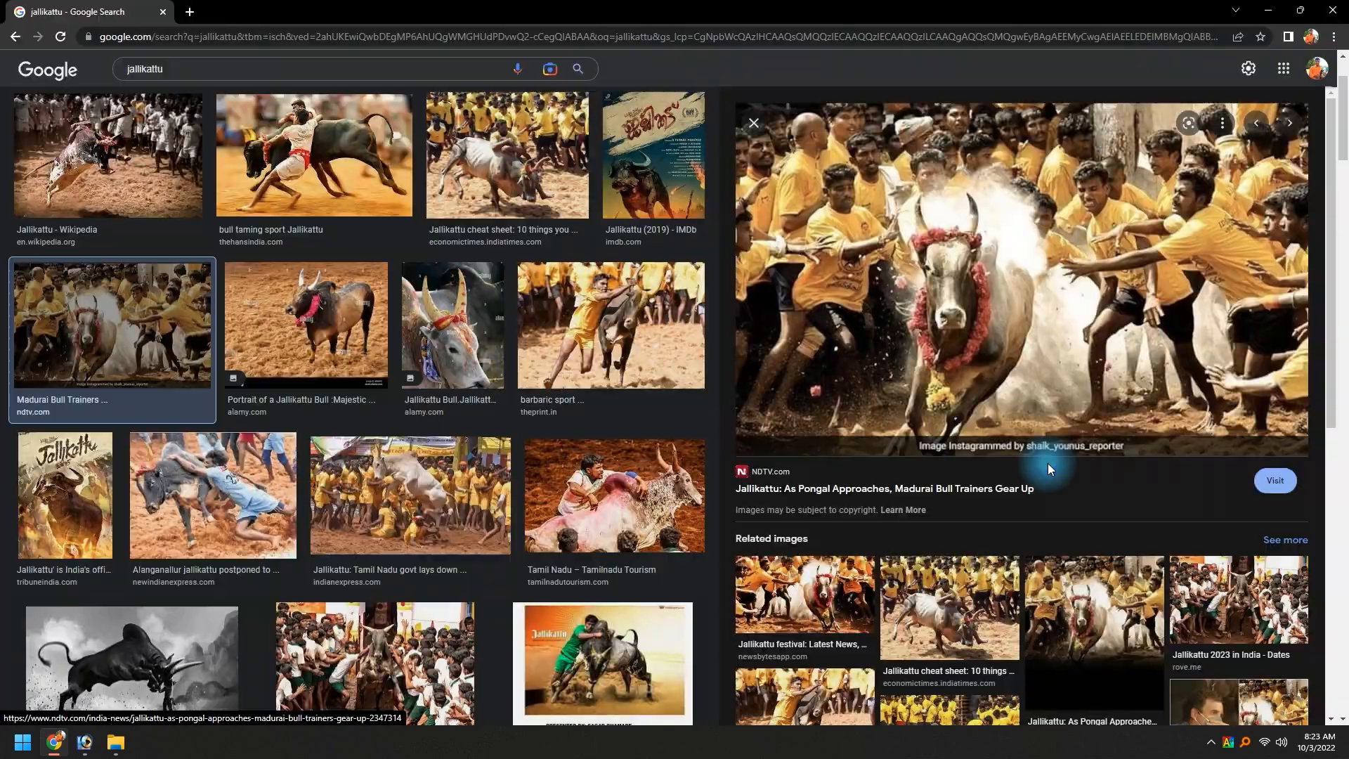
Switch to Photoshop, copy the garlanded bull's area from the saved jallikattu photo, and return to the 20X10 banner in full-screen view.
{"action": "left_click", "coordinate": [76, 704]}
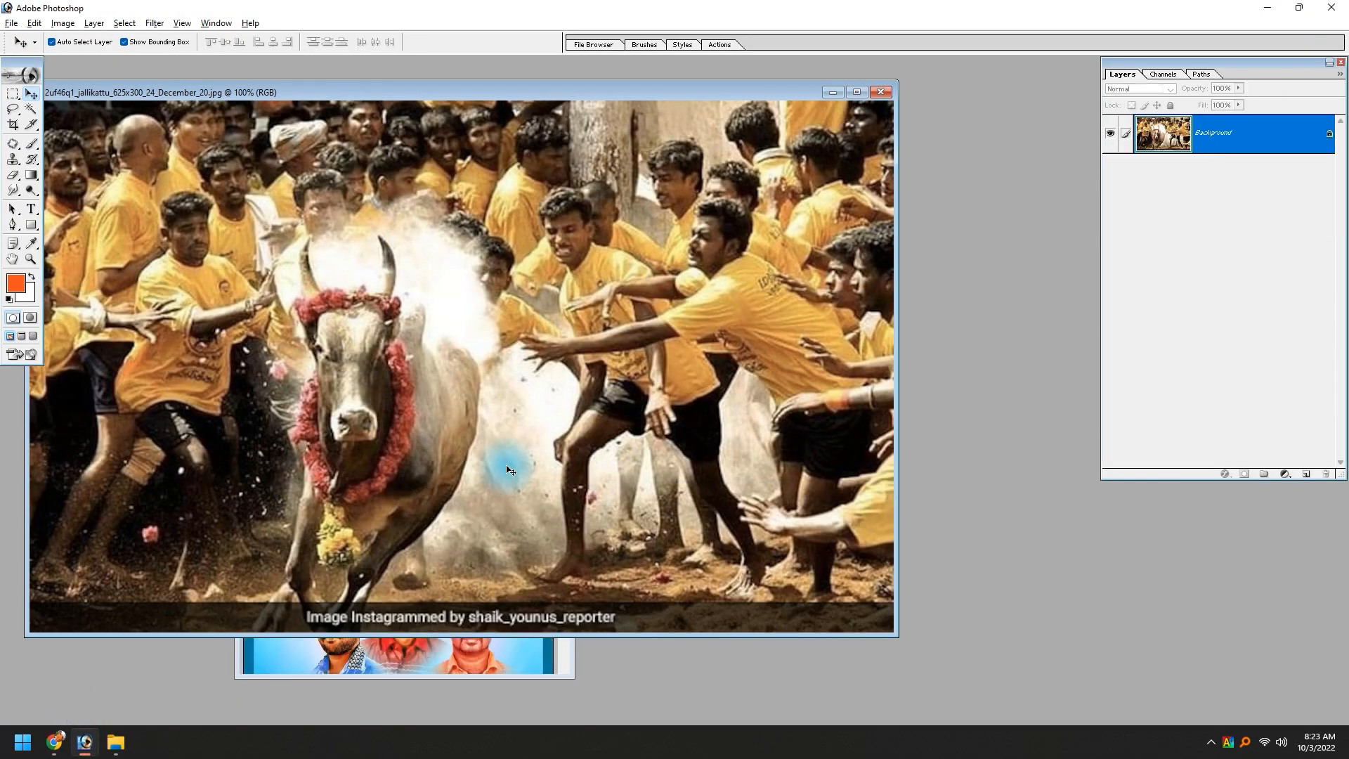
{"action": "key", "text": "m"}
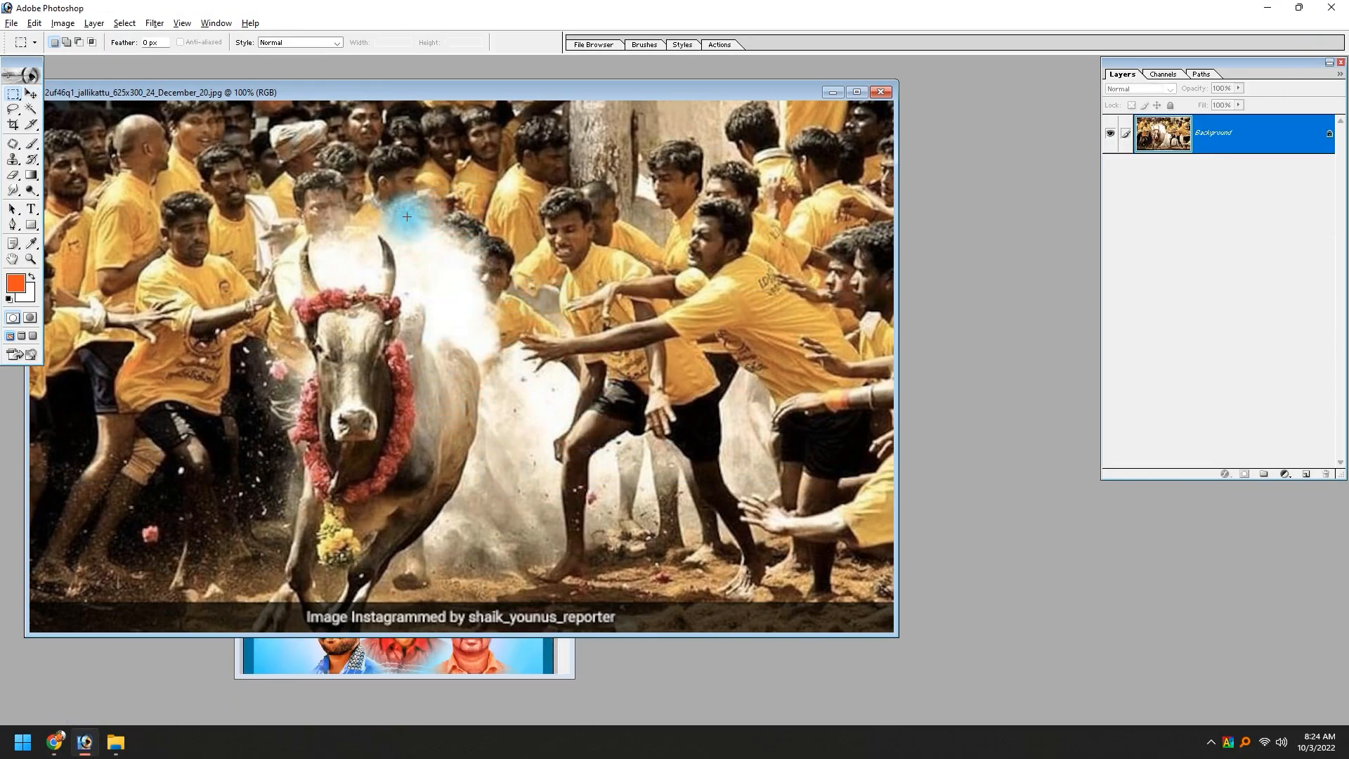
{"action": "left_click_drag", "start_coordinate": [362, 327], "coordinate": [569, 552]}
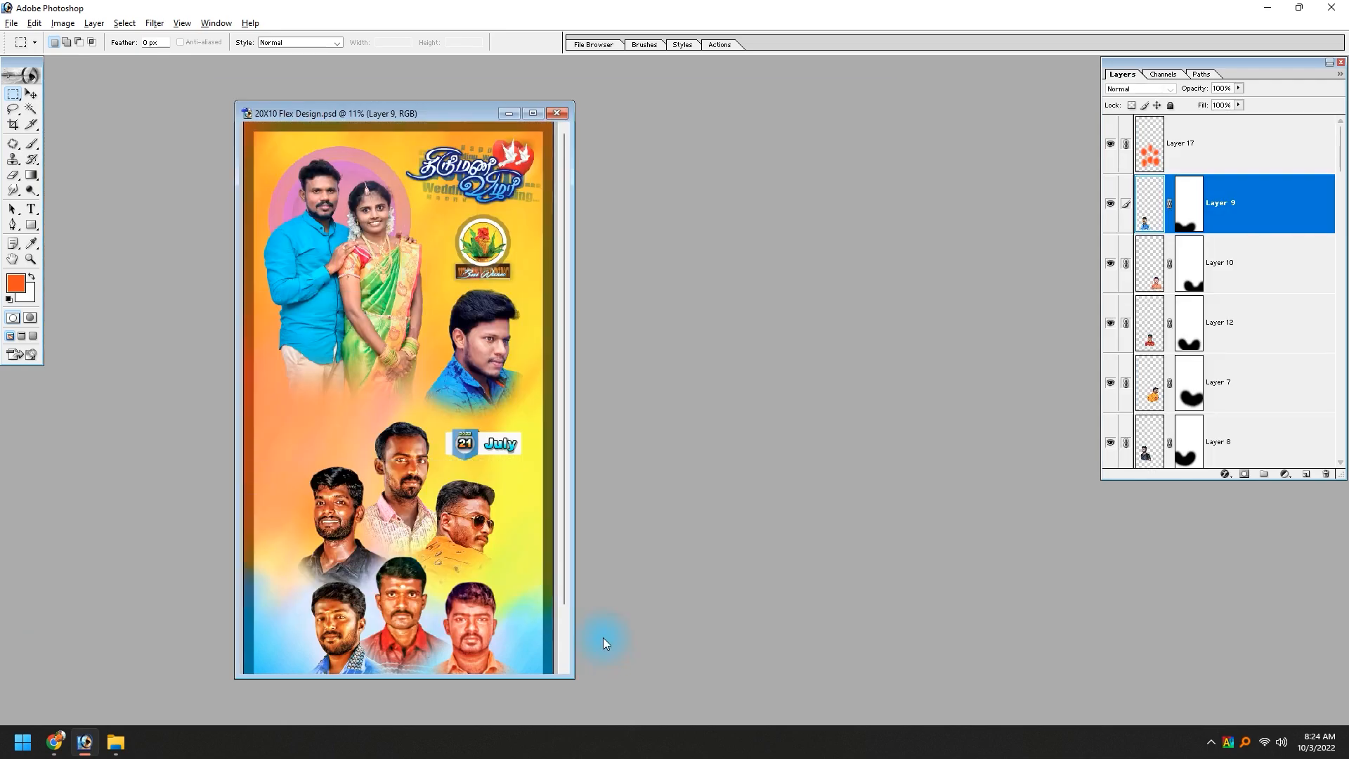
{"action": "key", "text": "f"}
{"action": "key", "text": "f"}
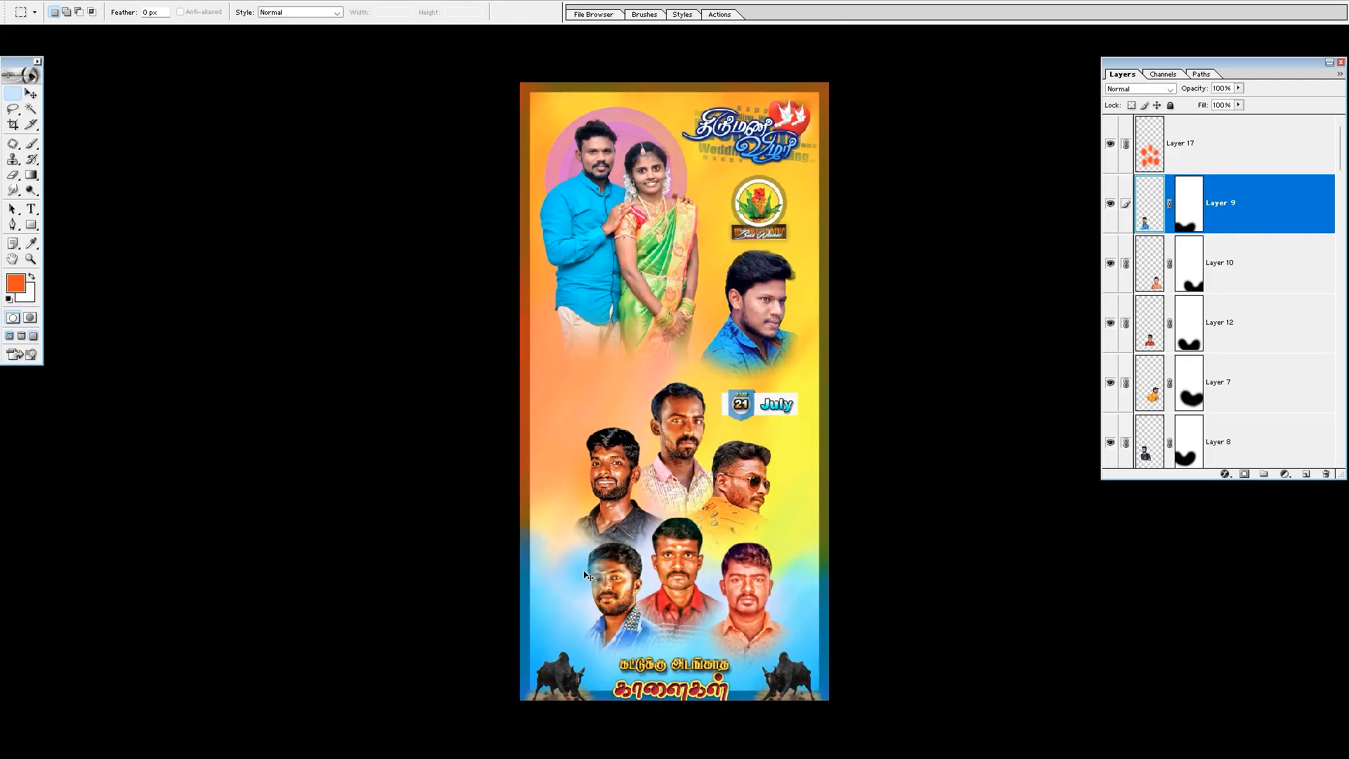
Paste the bull picture into the banner, enlarge it, and place it over the friends' photos near the lower-left edge.
{"action": "key", "text": "ctrl+v"}
{"action": "key", "text": "ctrl+t"}
{"action": "left_click_drag", "start_coordinate": [700, 420], "coordinate": [766, 499]}
{"action": "left_click_drag", "start_coordinate": [719, 443], "coordinate": [624, 618]}
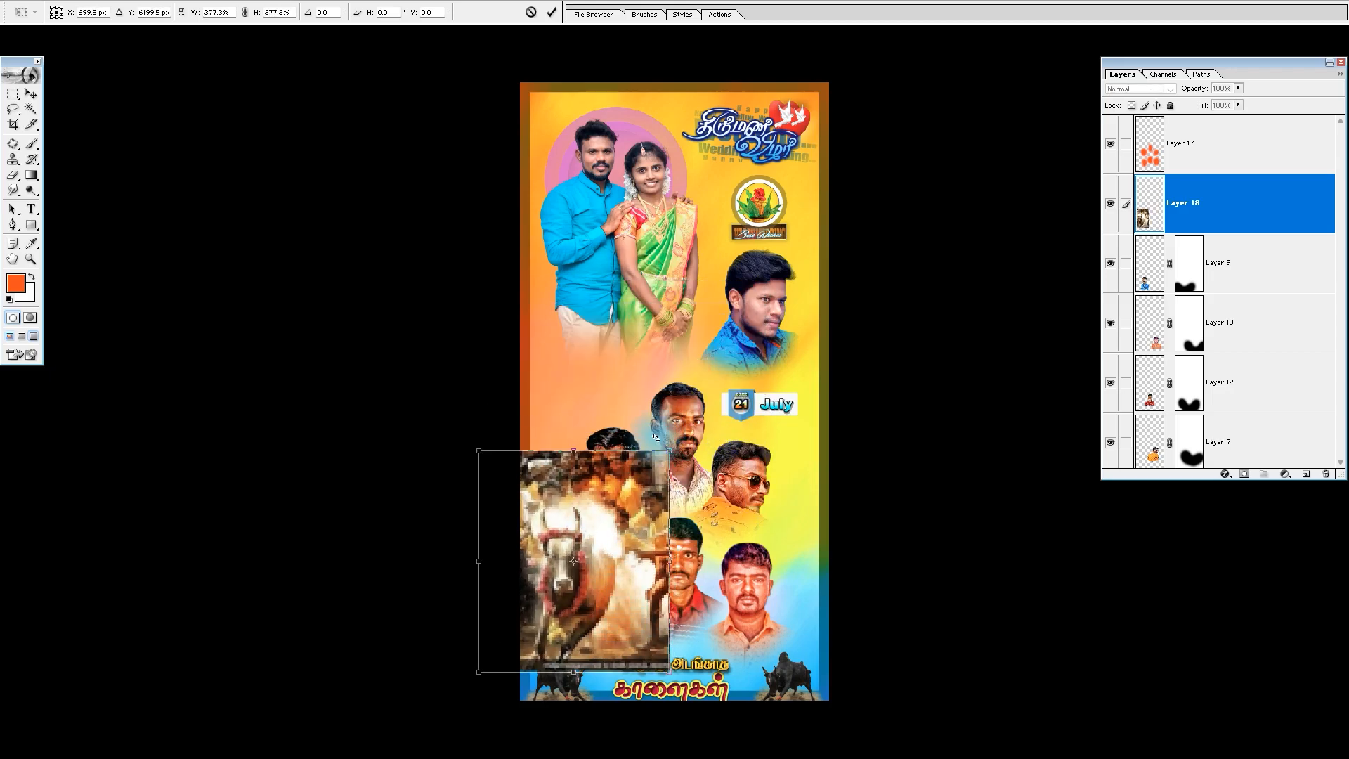
{"action": "left_click_drag", "start_coordinate": [671, 453], "coordinate": [658, 467]}
{"action": "left_click_drag", "start_coordinate": [603, 501], "coordinate": [602, 482]}
{"action": "key", "text": "Return"}
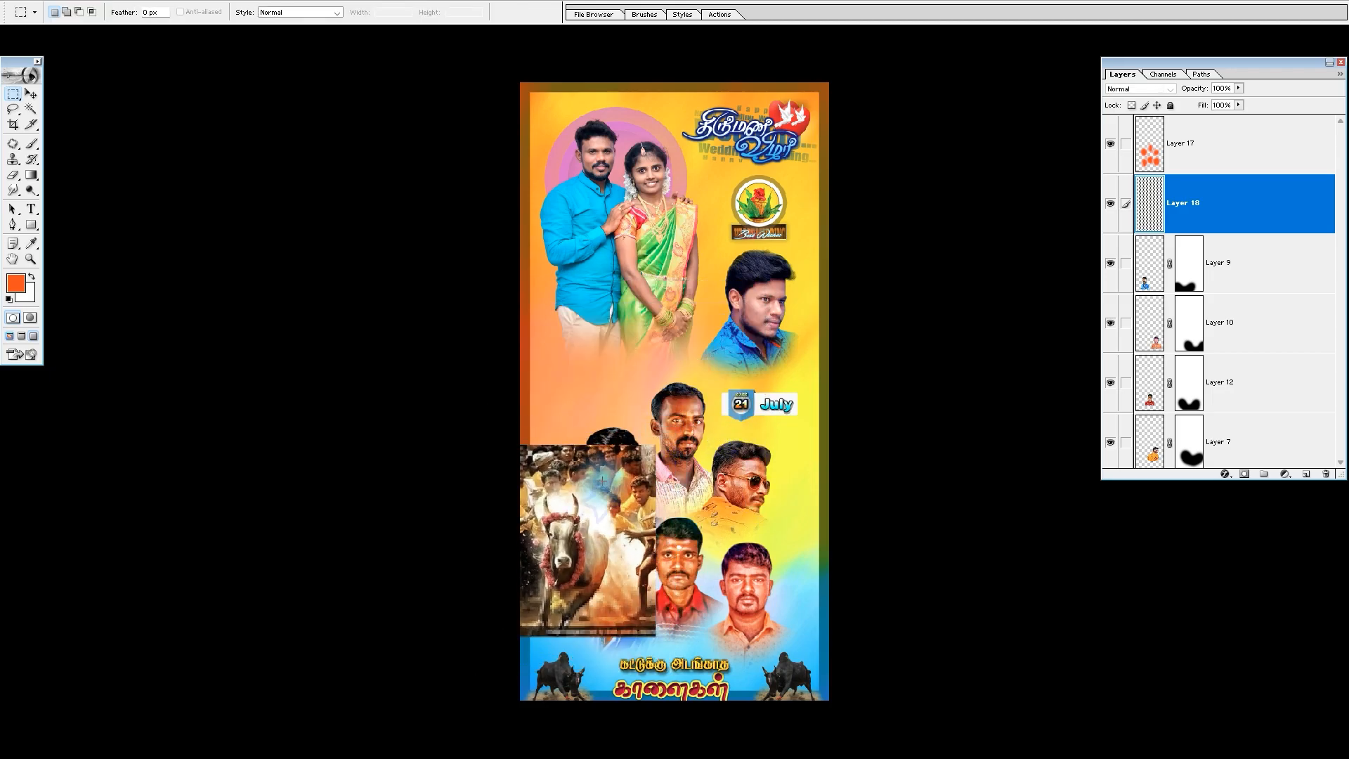
Place the bull layer directly above the Levels 1 adjustment layer and set its blend mode to Luminosity.
{"action": "key", "text": "ctrl+shift+bracketleft"}
{"action": "key", "text": "ctrl+bracketright"}
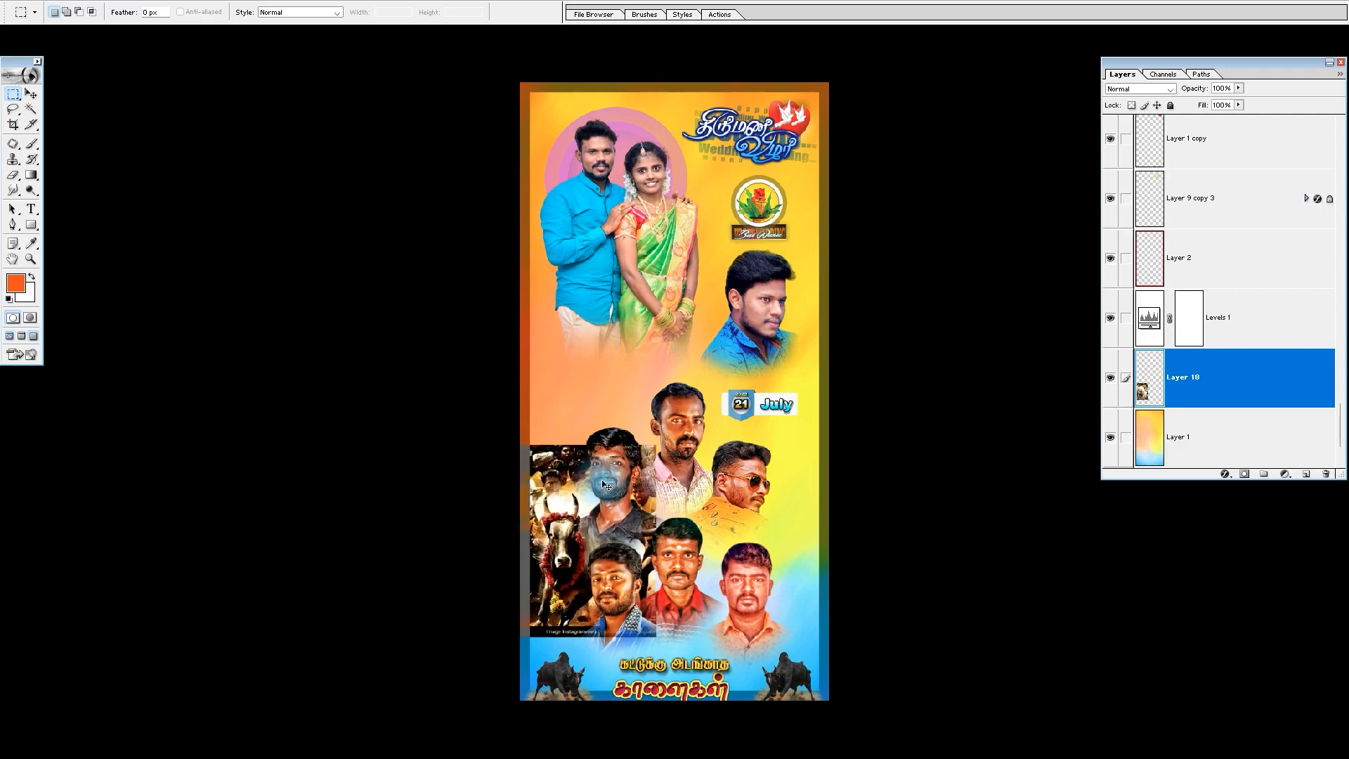
{"action": "key", "text": "ctrl+bracketright"}
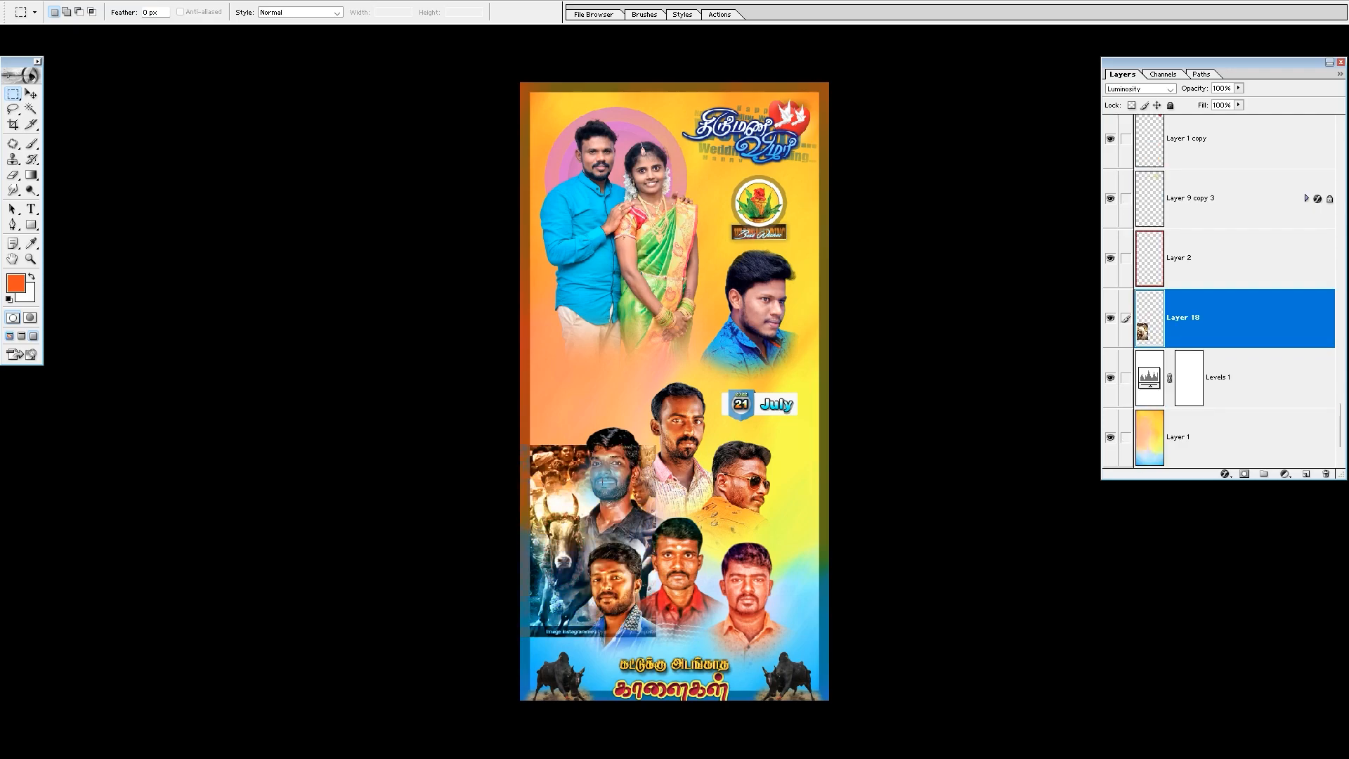
Reposition the bull picture so the bull's head shows beside the black-shirted and blue-shirted friends.
{"action": "key", "text": "ctrl+t"}
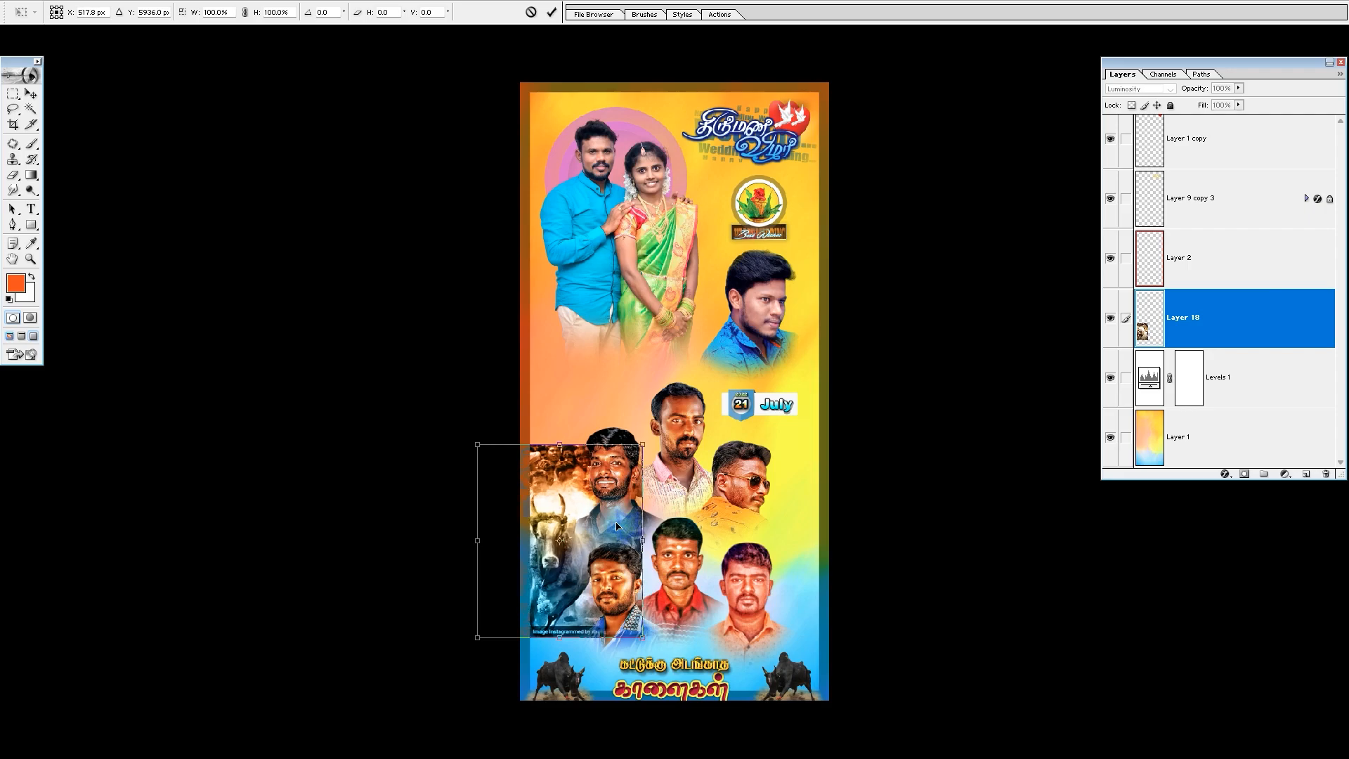
{"action": "left_click_drag", "start_coordinate": [615, 521], "coordinate": [624, 518]}
{"action": "key", "text": "Return"}
Fade the bull picture's edges with a size 2400 eraser and set the layer's opacity to 50%.
{"action": "key", "text": "e"}
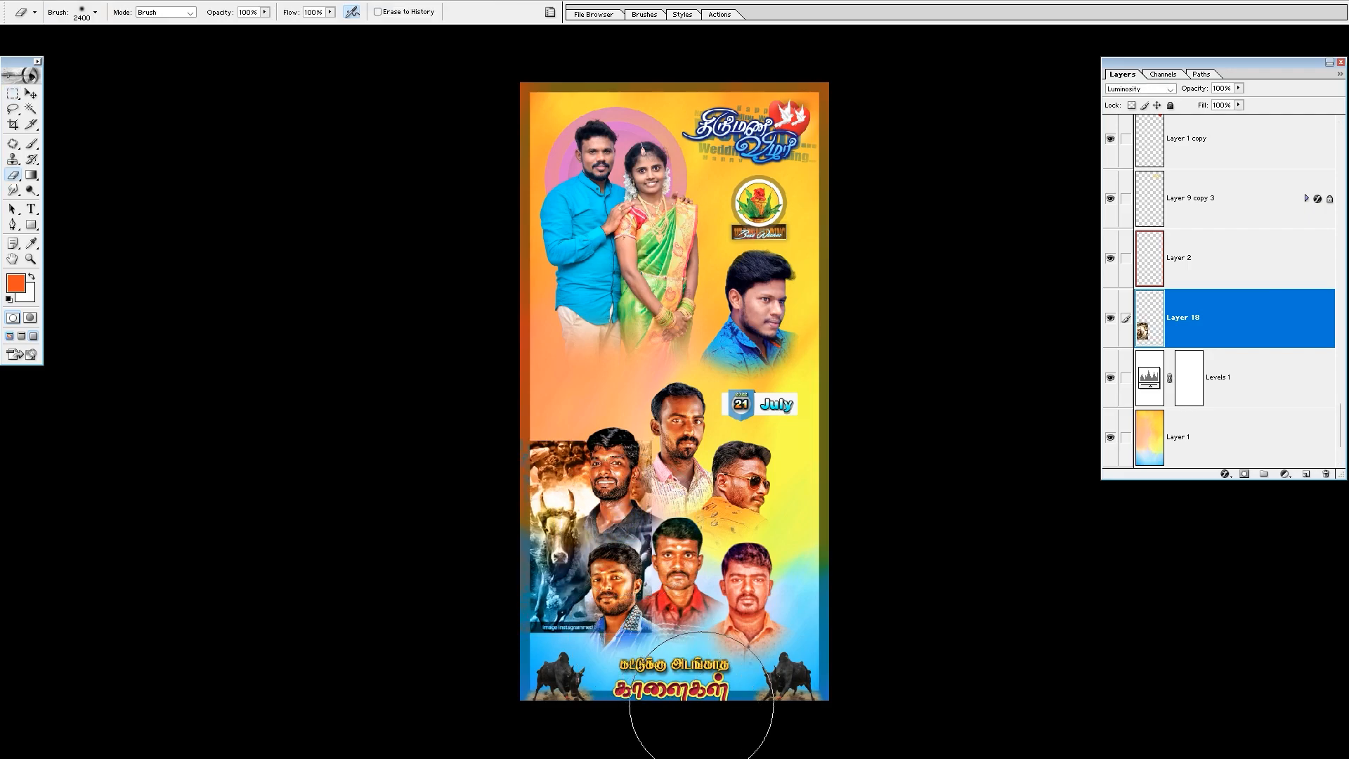
{"action": "mouse_move", "coordinate": [621, 692]}
{"action": "left_mouse_down"}
{"action": "mouse_move", "coordinate": [482, 686]}
{"action": "mouse_move", "coordinate": [562, 611]}
{"action": "left_mouse_up"}
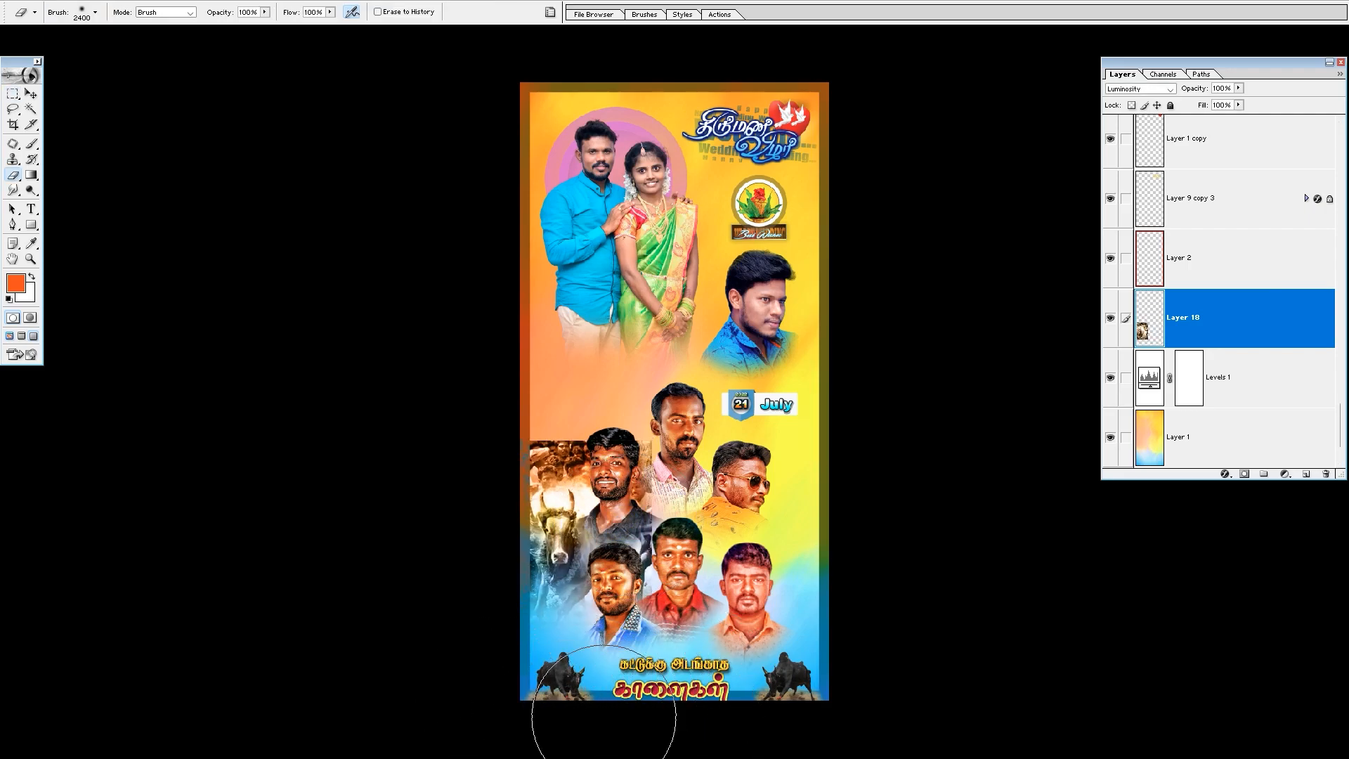
{"action": "left_click_drag", "start_coordinate": [693, 347], "coordinate": [701, 396]}
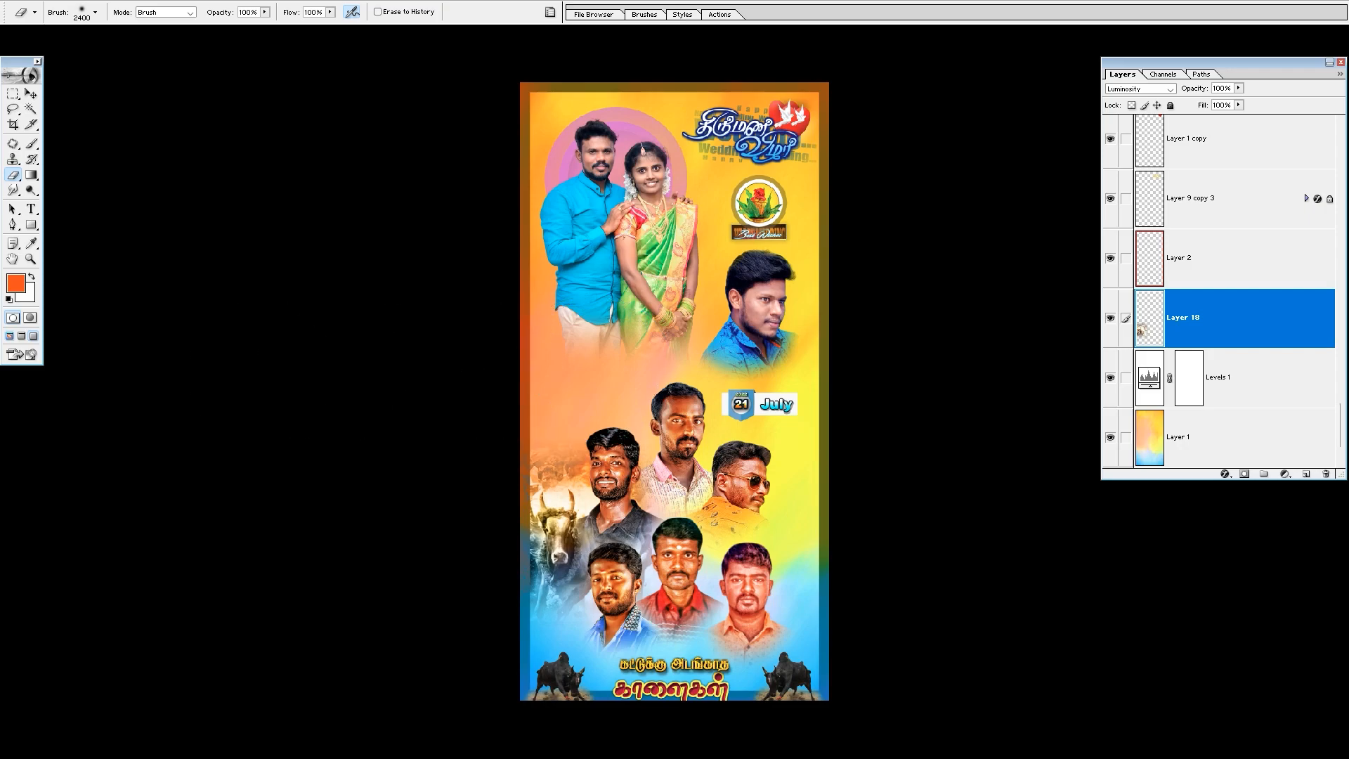
{"action": "key", "text": "v"}
{"action": "key", "text": "5"}
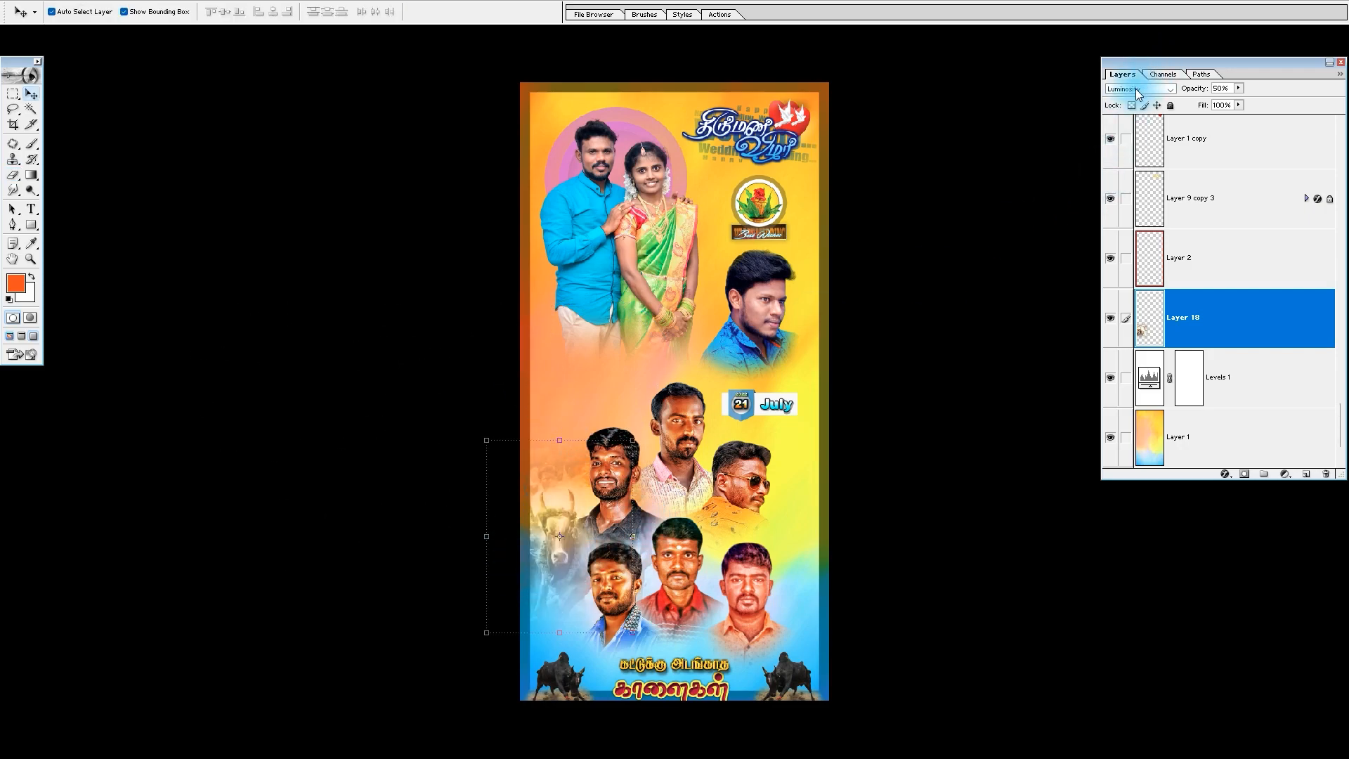
Duplicate the faded bull picture to the opposite side of the friends' photos, flip the copy horizontally, and move it inward.
{"action": "left_click_drag", "start_coordinate": [490, 293], "coordinate": [1020, 743]}
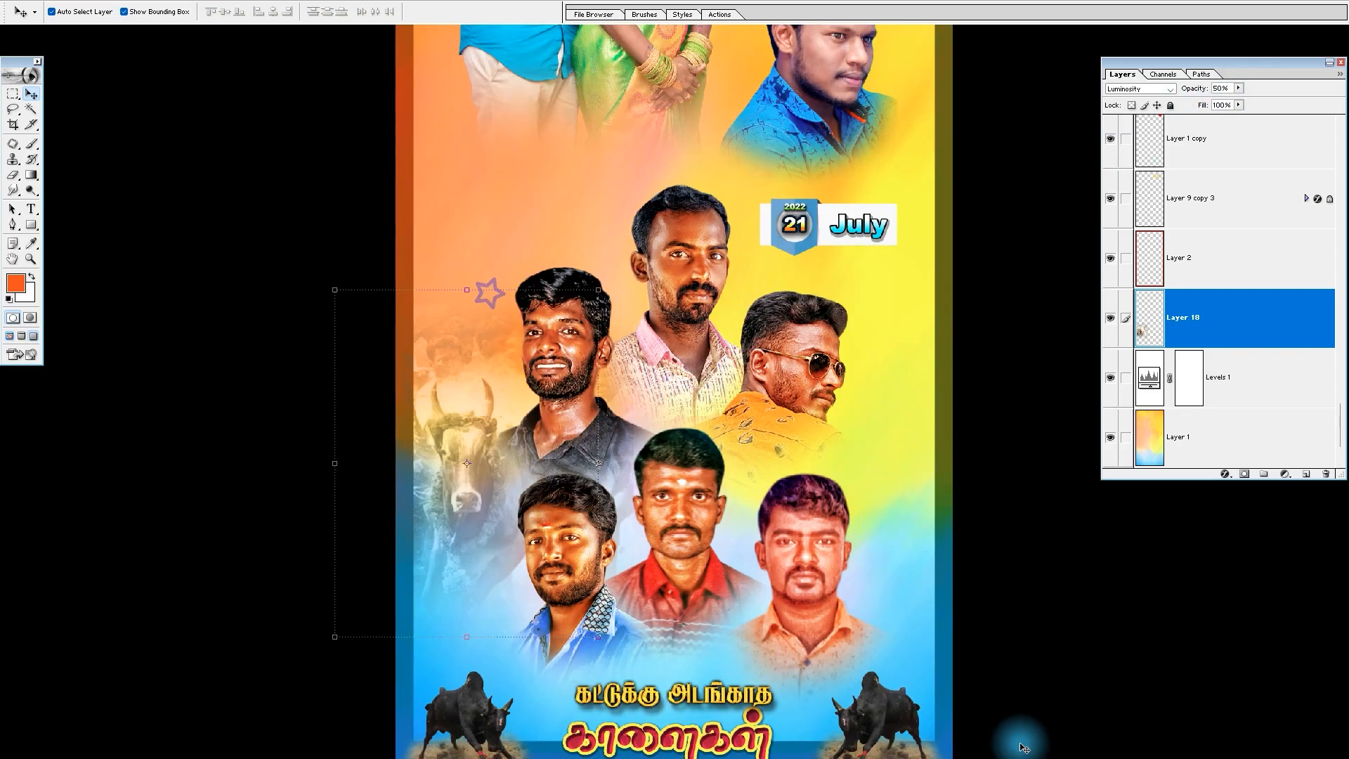
{"action": "left_click_drag", "start_coordinate": [471, 521], "coordinate": [898, 524]}
{"action": "key", "text": "ctrl+t"}
{"action": "right_click", "coordinate": [899, 524]}
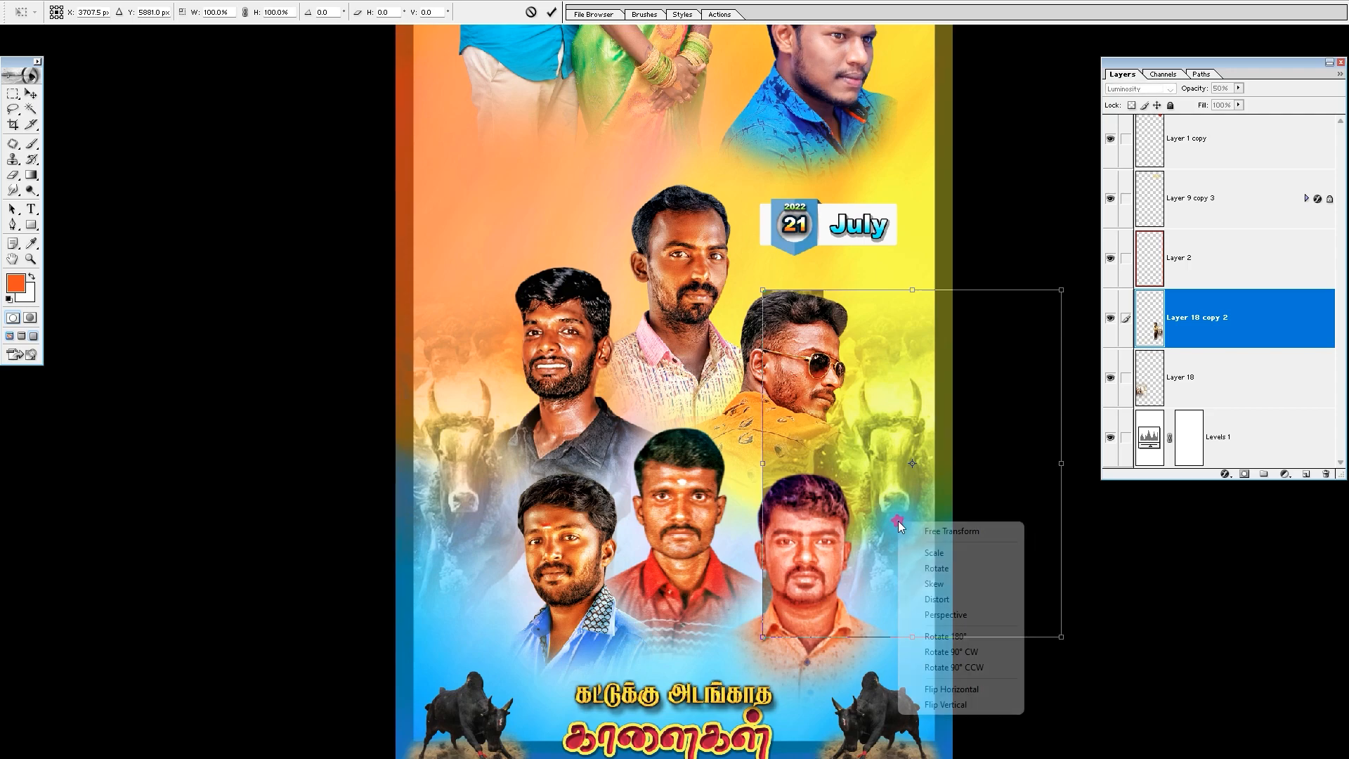
{"action": "left_click", "coordinate": [936, 690]}
{"action": "left_click_drag", "start_coordinate": [910, 512], "coordinate": [876, 512]}
{"action": "key", "text": "Return"}
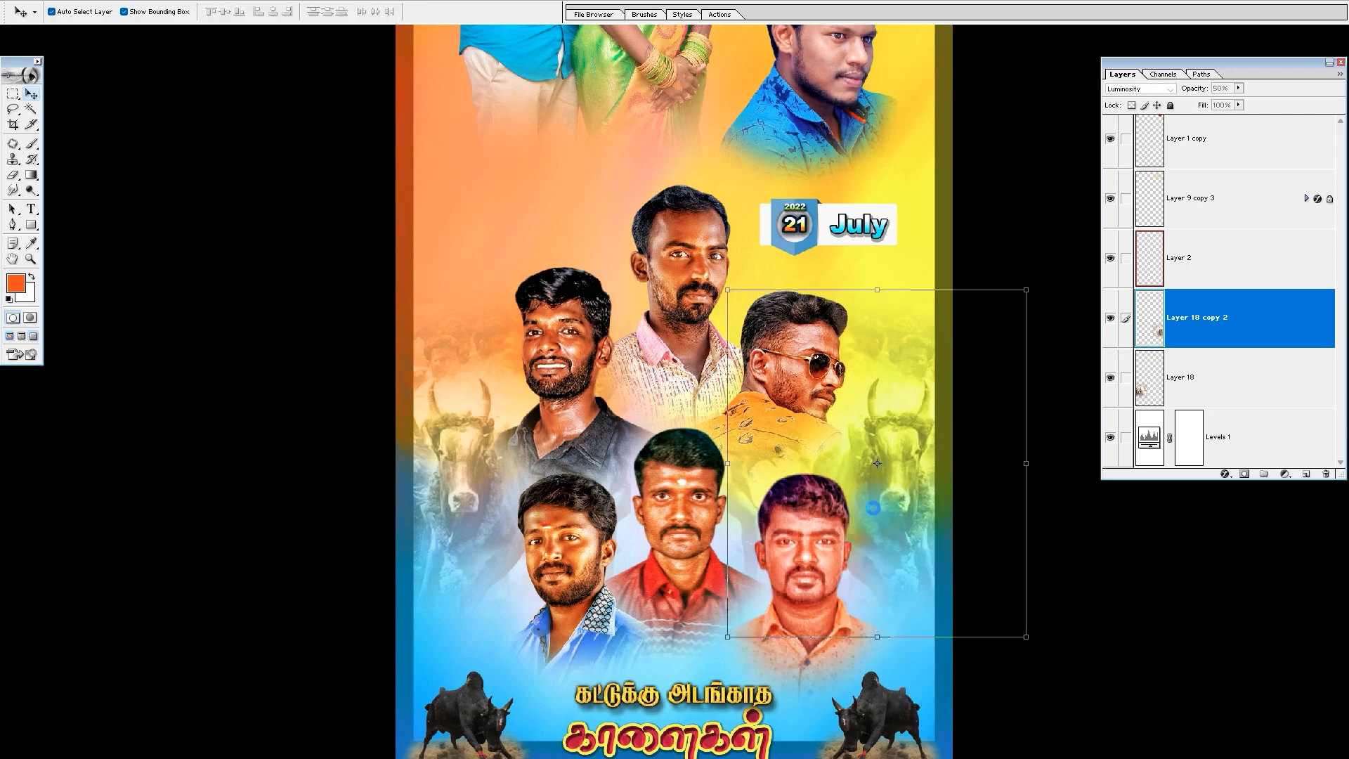
{"action": "left_click", "coordinate": [1003, 538]}
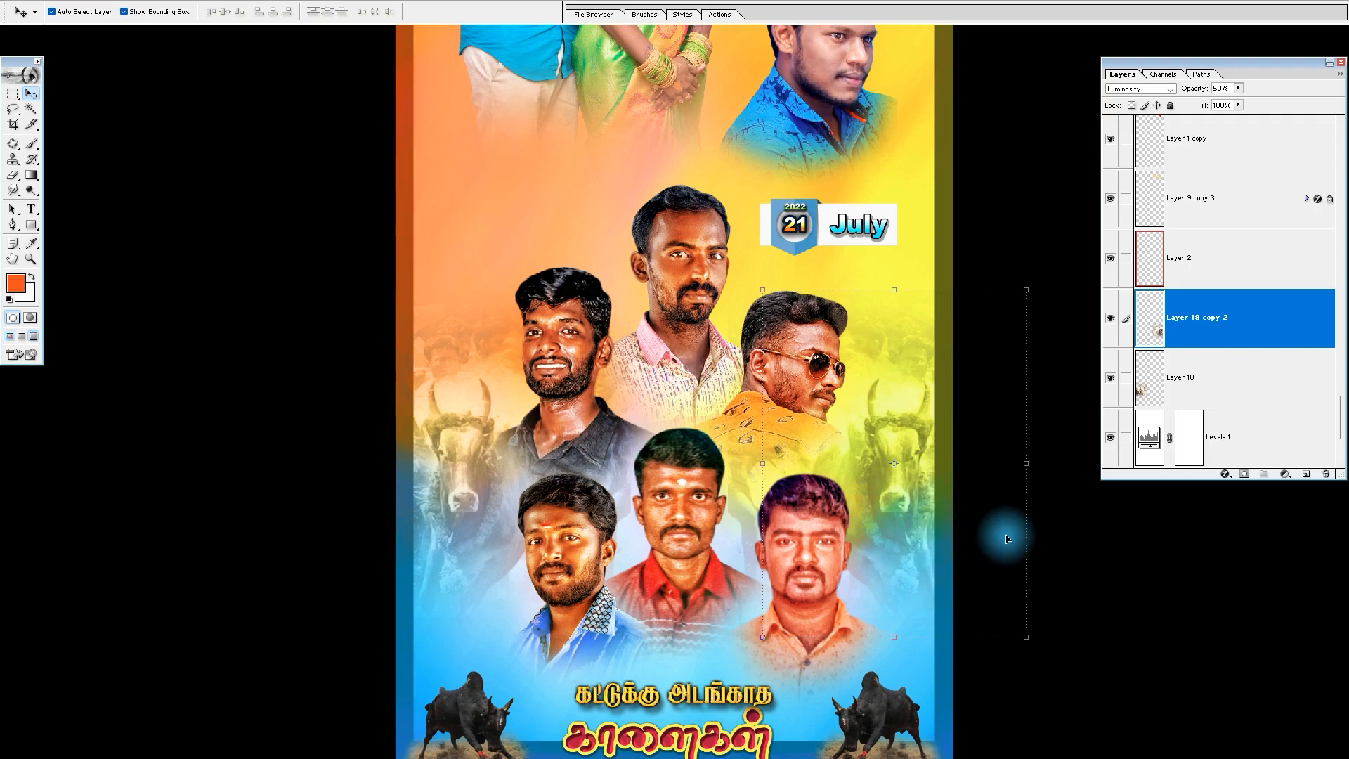
Nudge the mirrored bull copy slightly left and fade its inner edge with the size 2400 eraser.
{"action": "key", "text": "Left"}
{"action": "key", "text": "Left"}
{"action": "key", "text": "Left"}
{"action": "key", "text": "Left"}
{"action": "key", "text": "ctrl+0"}
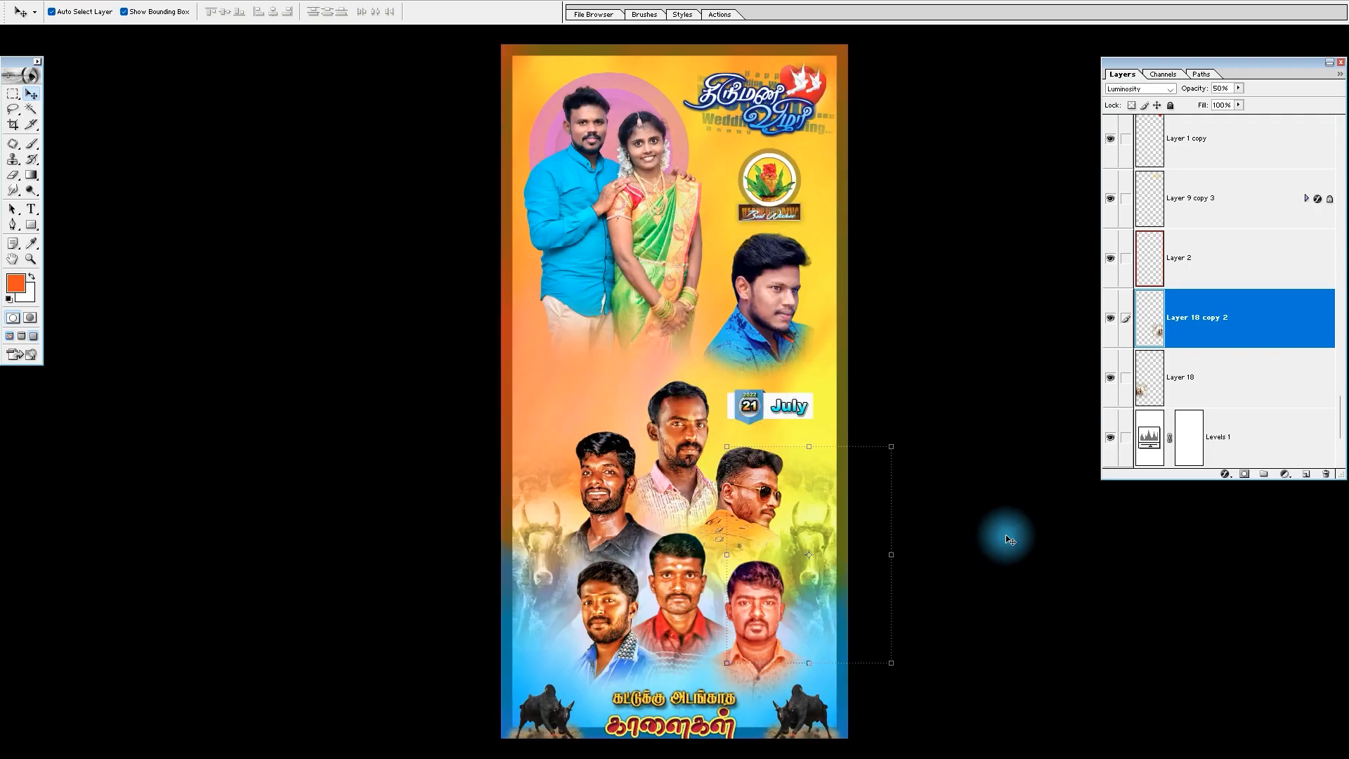
{"action": "key", "text": "e"}
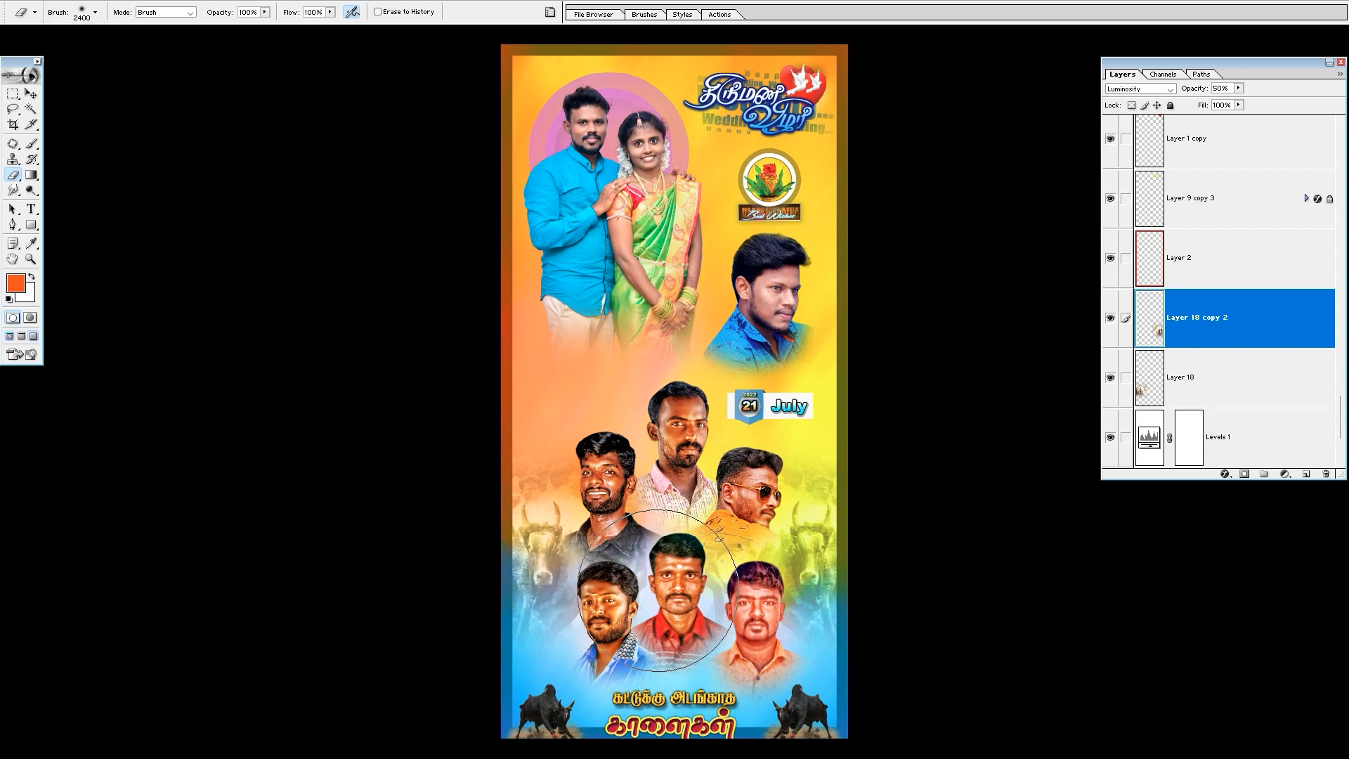
{"action": "key", "text": "v"}
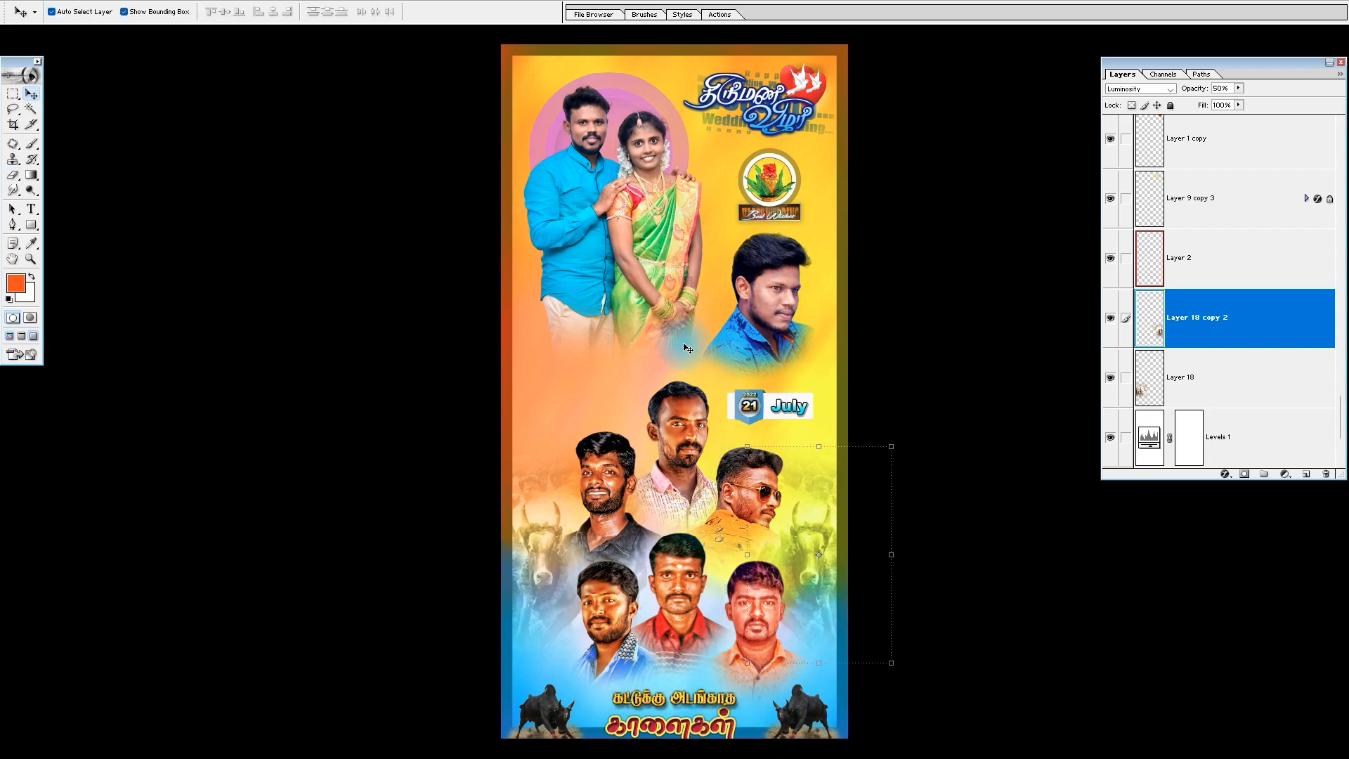
Open Name.psd and copy the couple's name text with its heading into the banner, just below the couple.
{"action": "key", "text": "alt+Tab"}
{"action": "key", "text": "alt+Tab"}
{"action": "key", "text": "alt+Tab"}
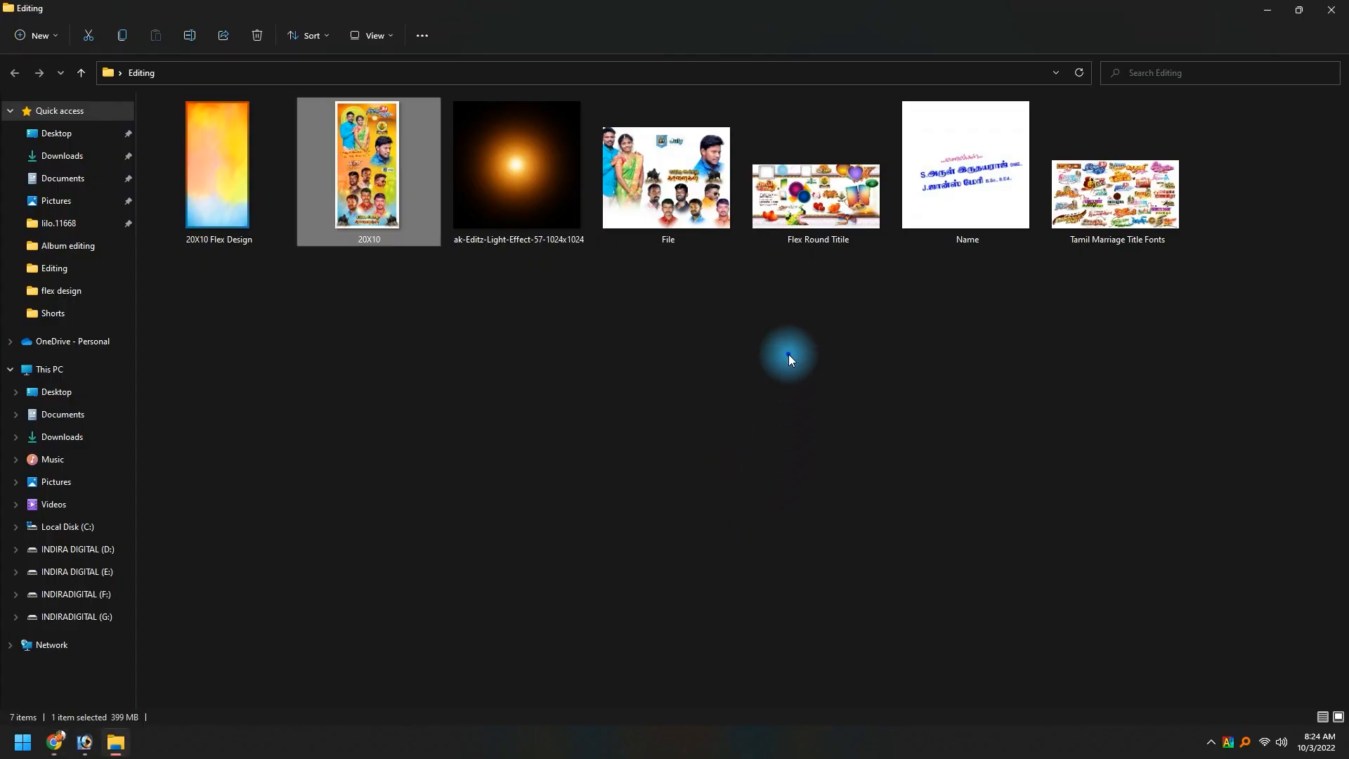
{"action": "key", "text": "alt+Tab"}
{"action": "left_click", "coordinate": [971, 448]}
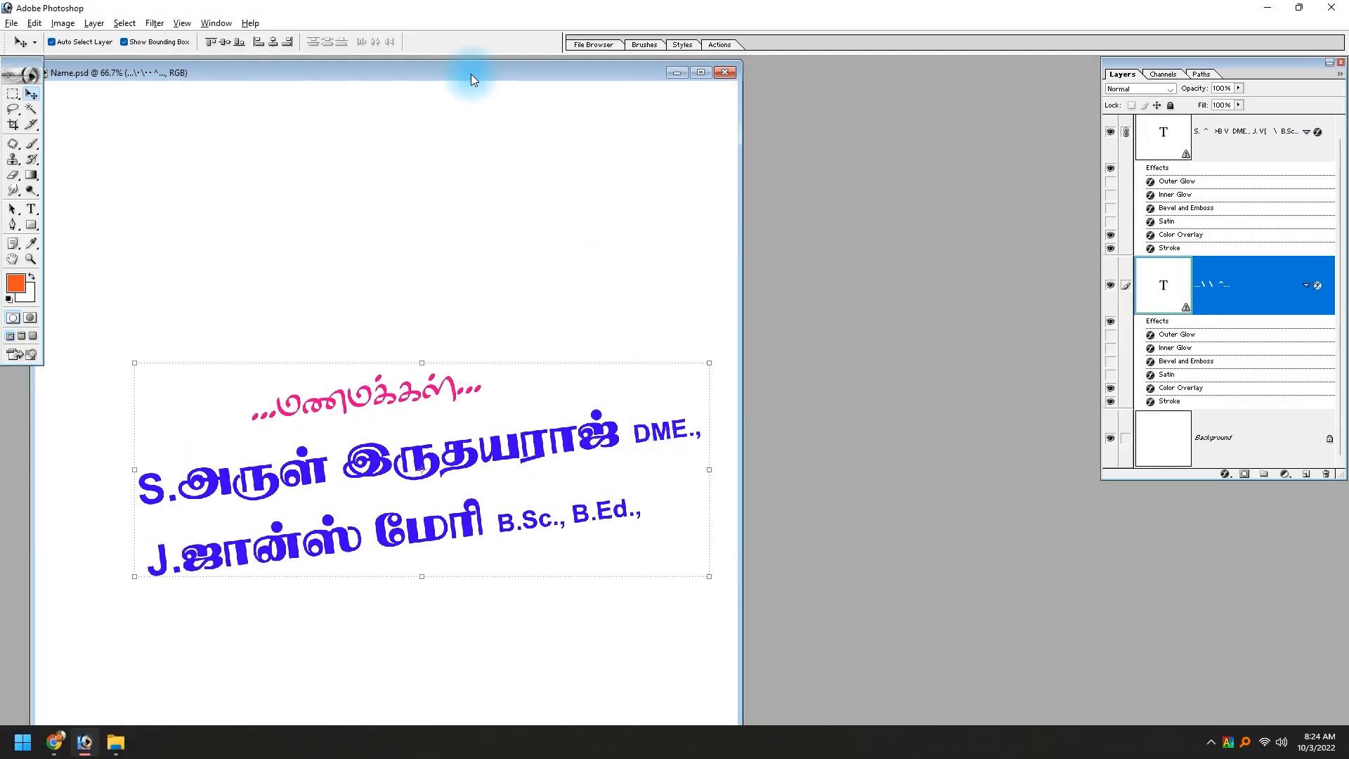
{"action": "left_click_drag", "start_coordinate": [471, 73], "coordinate": [921, 79]}
{"action": "left_click_drag", "start_coordinate": [829, 457], "coordinate": [346, 445]}
{"action": "key", "text": "f"}
{"action": "key", "text": "f"}
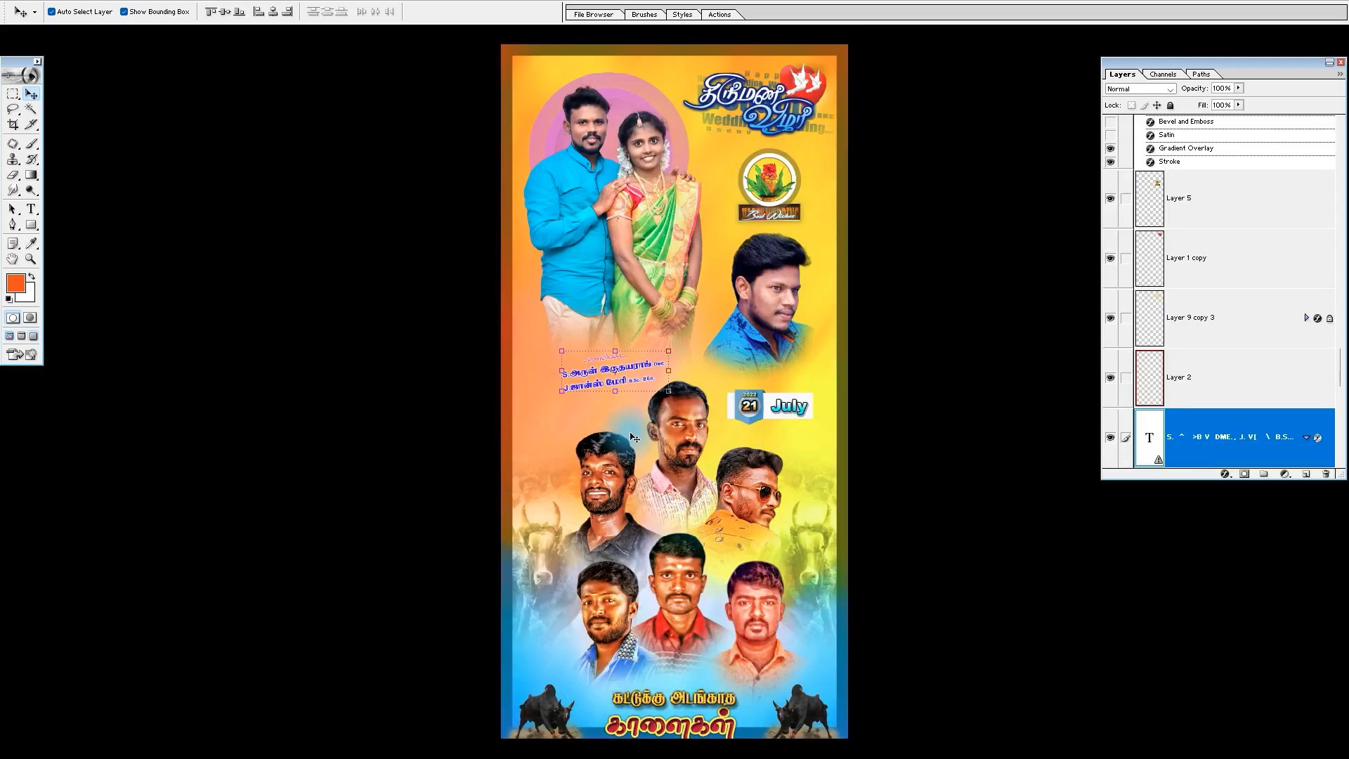
Scale the couple's name text to about 143%, rotate it 6.3° so it sits level, and move it under the couple.
{"action": "left_click_drag", "start_coordinate": [715, 421], "coordinate": [730, 430]}
{"action": "left_click", "coordinate": [655, 301]}
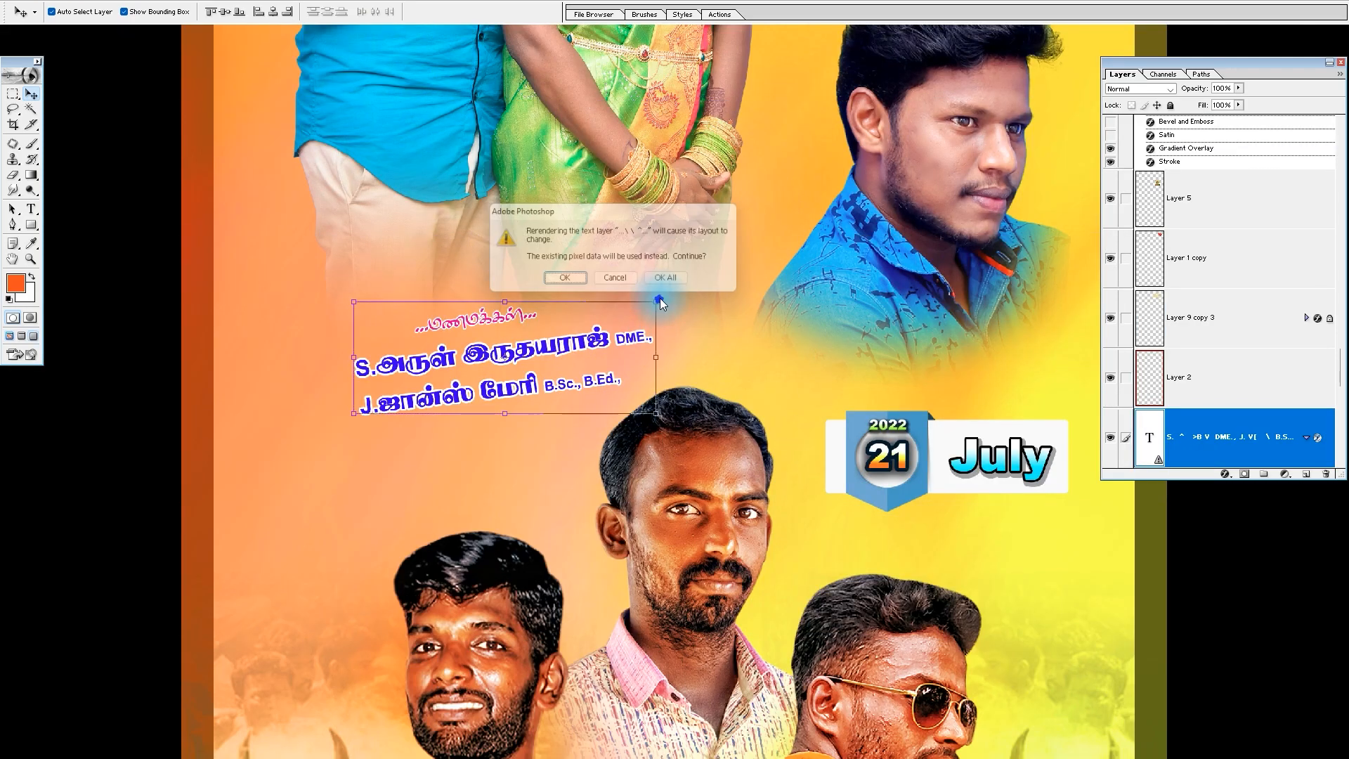
{"action": "left_click", "coordinate": [672, 281]}
{"action": "left_click_drag", "start_coordinate": [656, 302], "coordinate": [765, 291]}
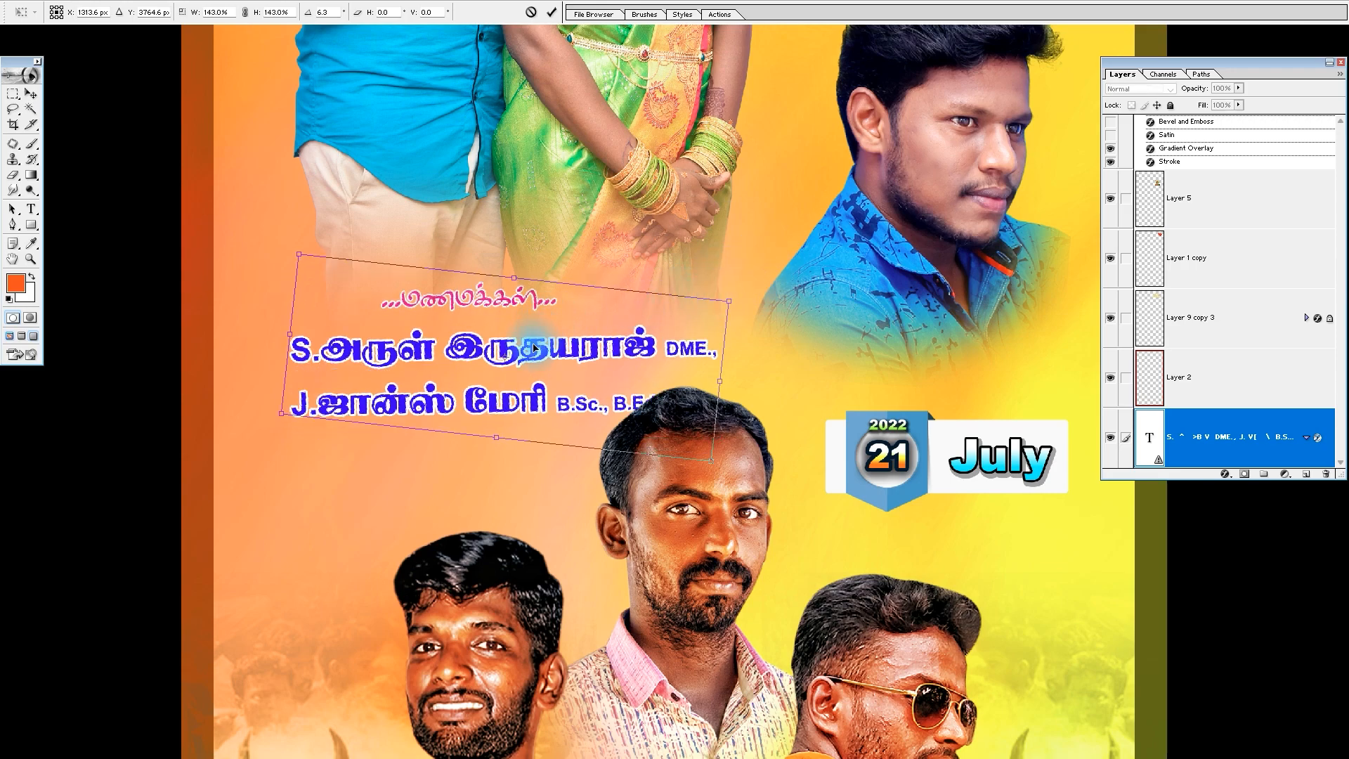
{"action": "key", "text": "Return"}
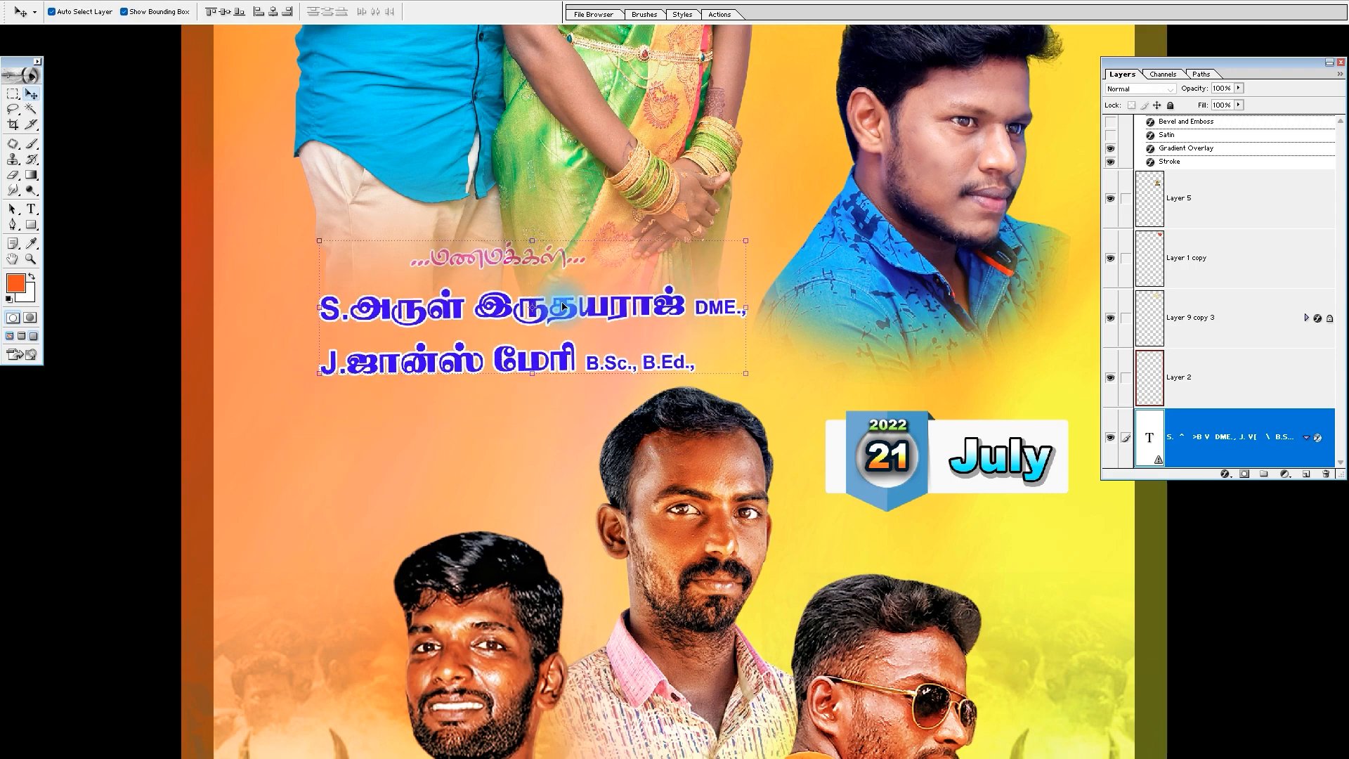
Select the pink heading above the couple's names and bring its layer to the front of the stack.
{"action": "right_click", "coordinate": [522, 254]}
{"action": "right_click", "coordinate": [502, 254]}
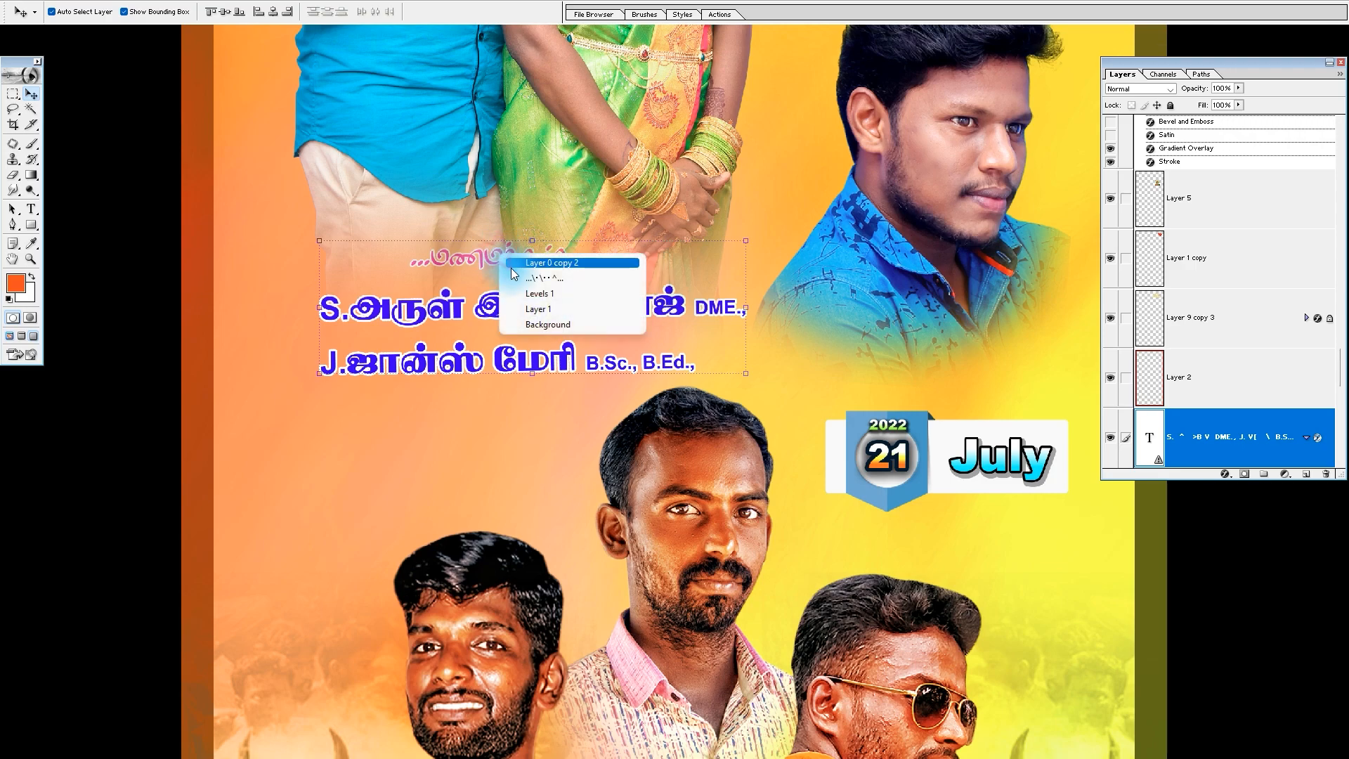
{"action": "left_click", "coordinate": [532, 276]}
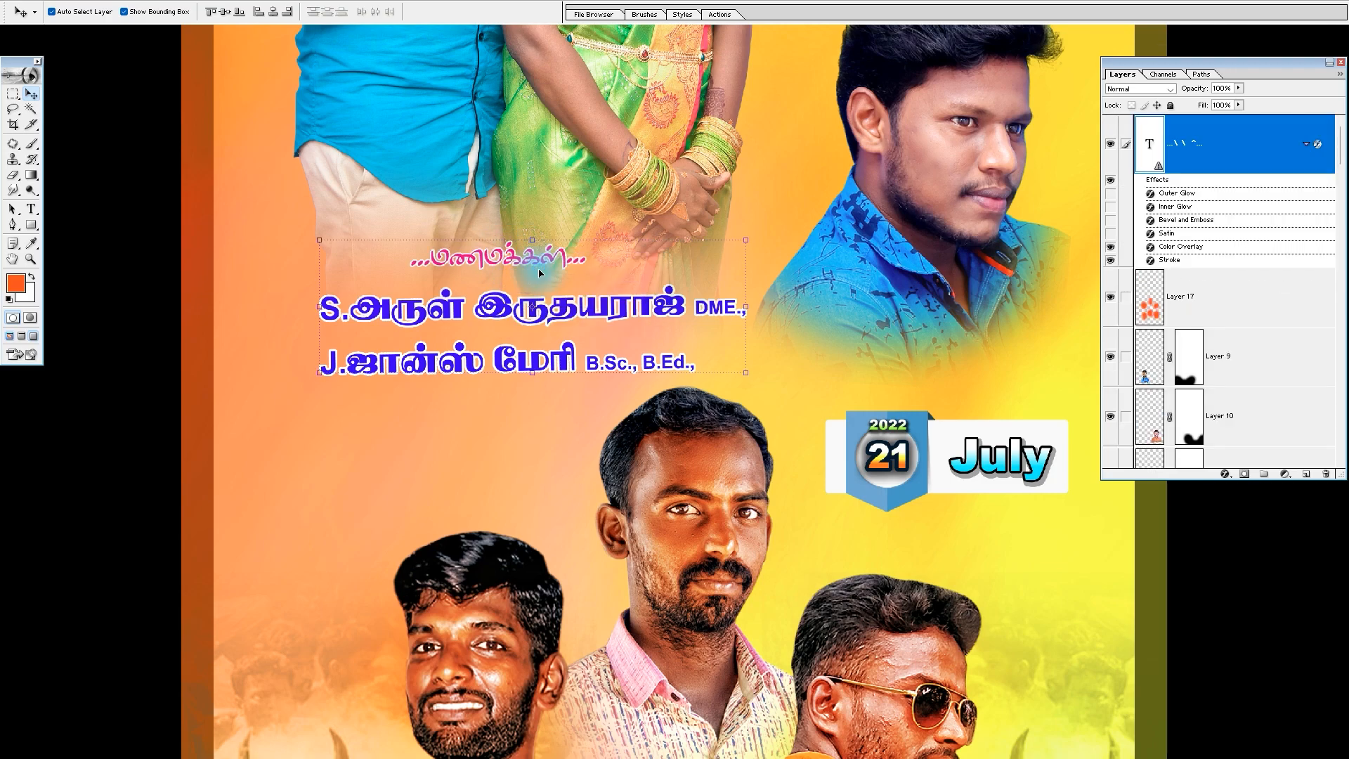
{"action": "key", "text": "ctrl+0"}
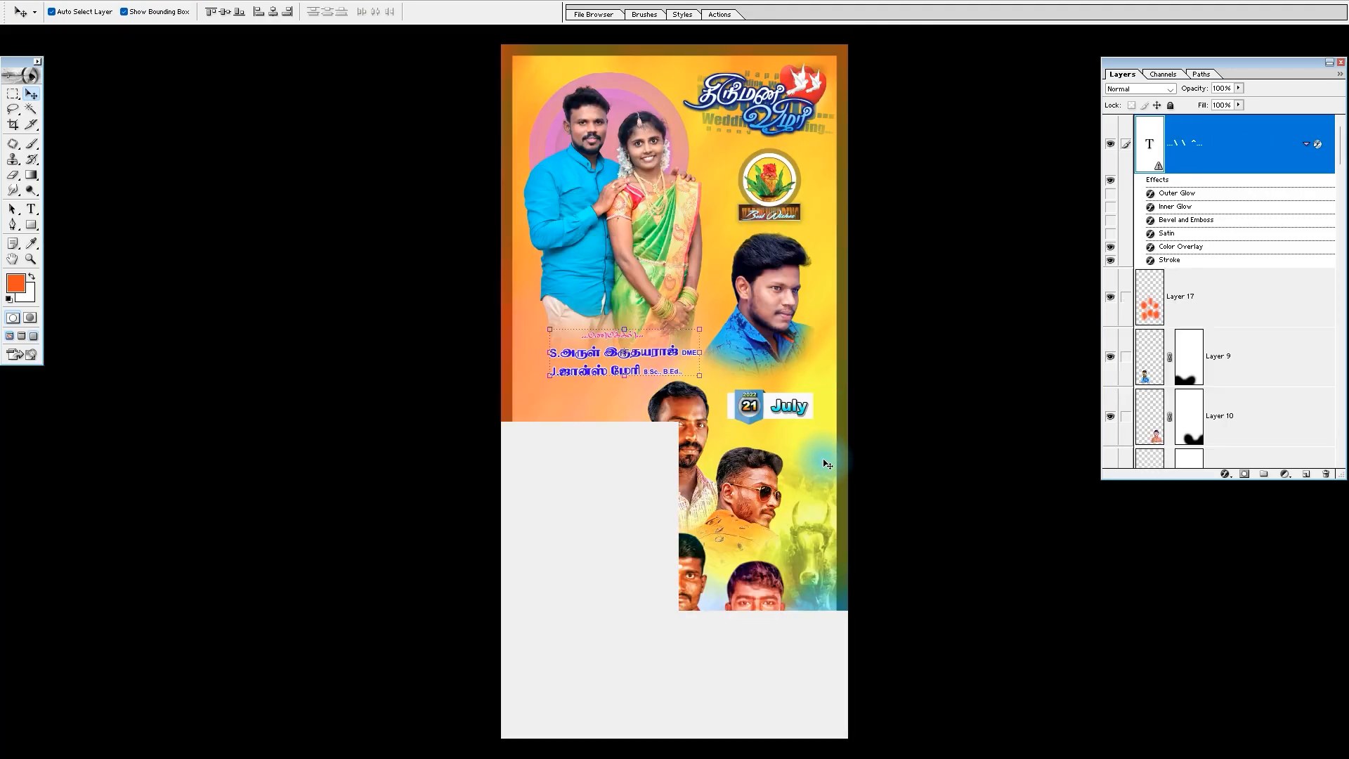
Open Flex Round Titile.psd and inspect the வாழ்த்த வந்துட்டோம் lettering.
{"action": "key", "text": "alt+Tab"}
{"action": "left_click", "coordinate": [811, 310]}
{"action": "double_click", "coordinate": [1151, 201]}
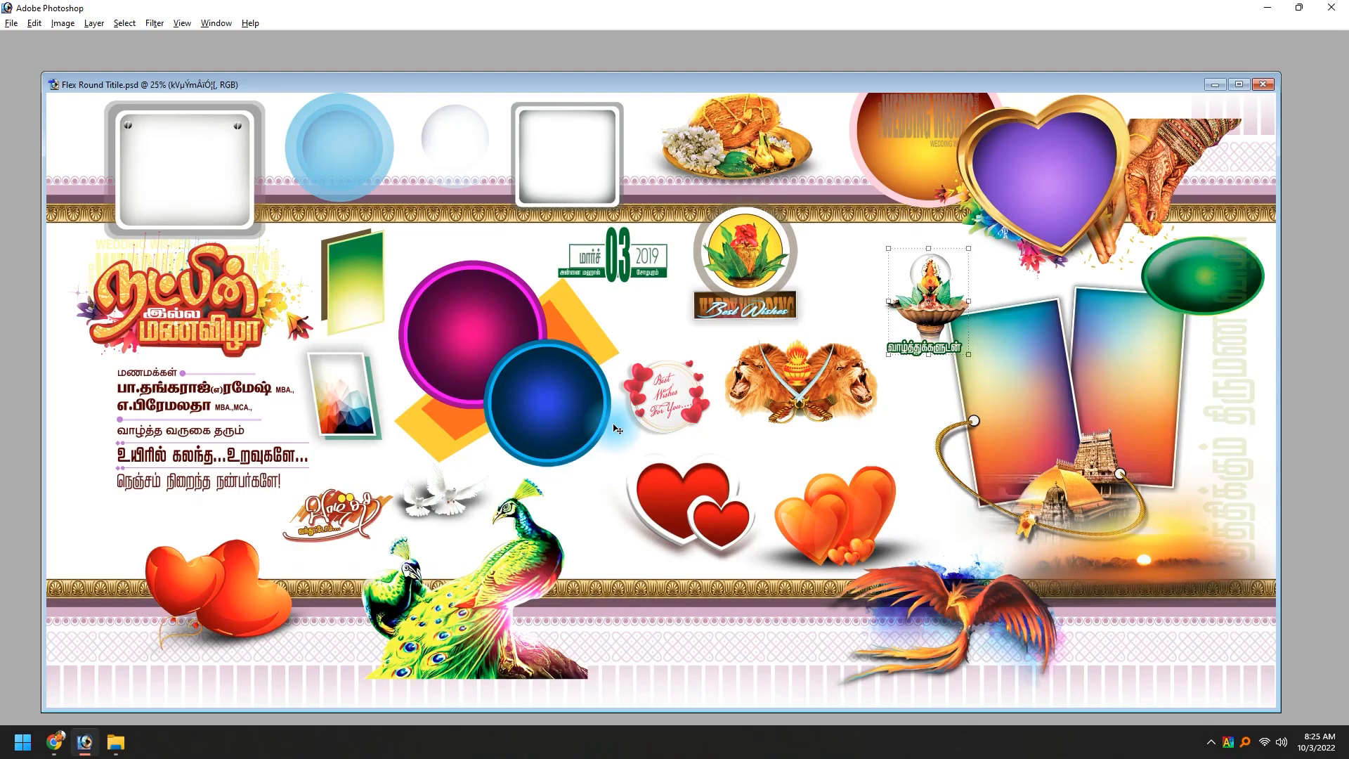
{"action": "left_click", "coordinate": [347, 513]}
{"action": "left_click_drag", "start_coordinate": [439, 454], "coordinate": [274, 559]}
{"action": "scroll", "coordinate": [583, 405], "scroll_direction": "down", "scroll_amount": 1}
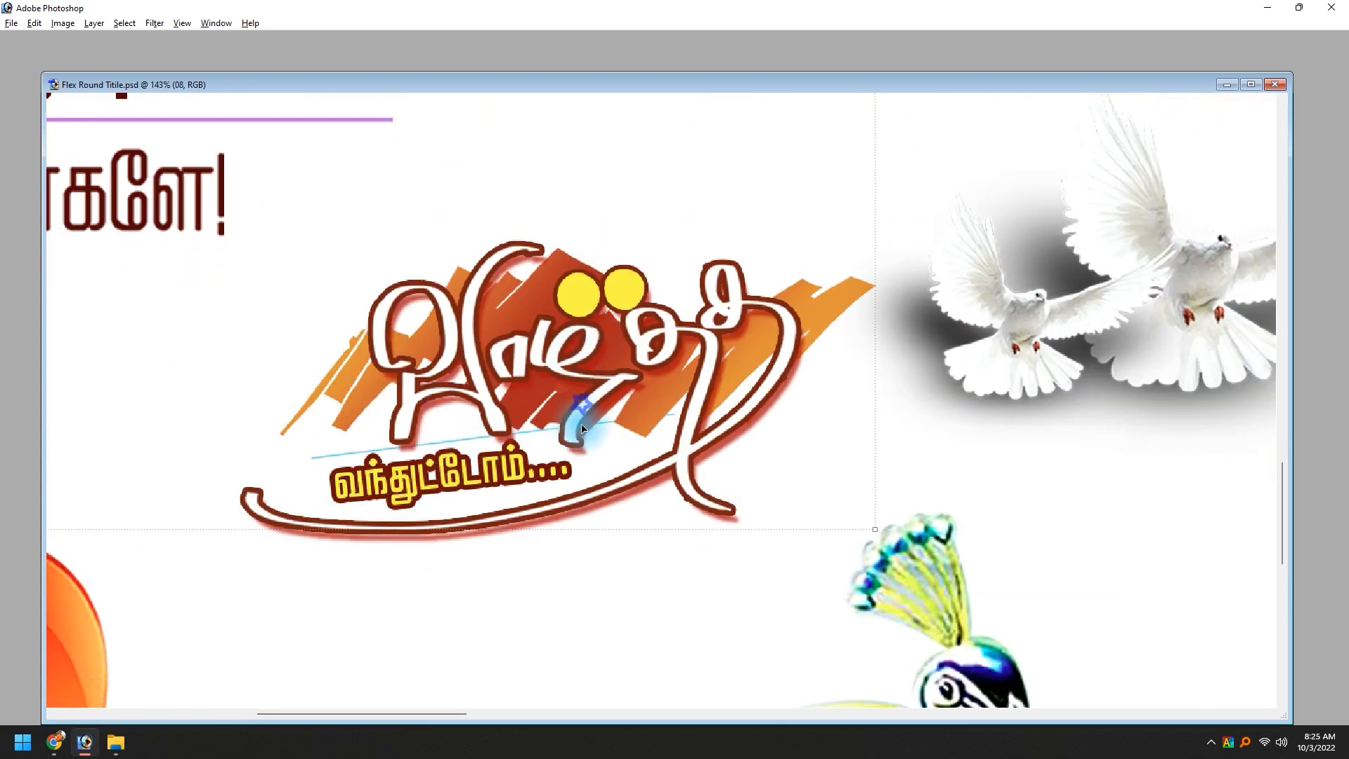
{"action": "key", "text": "ctrl+0"}
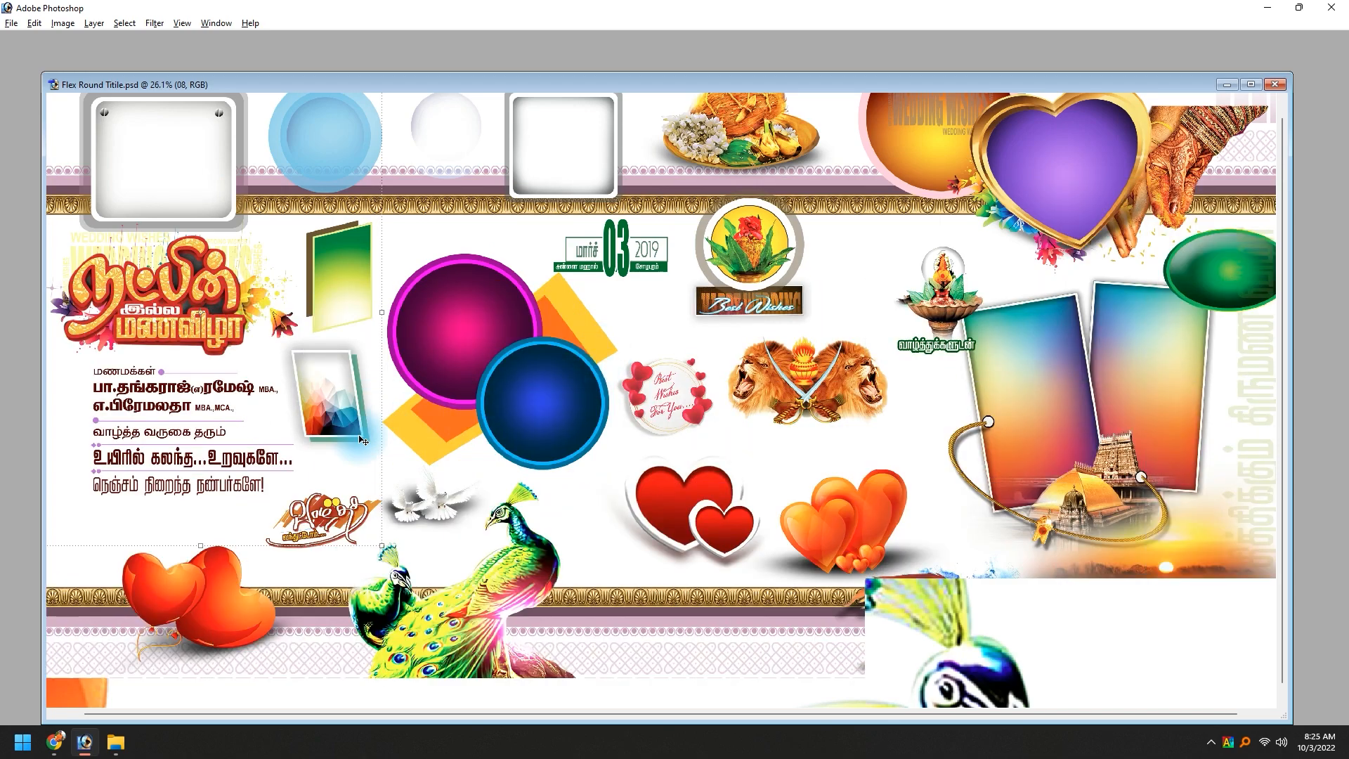
Copy the வாழ்த்த வந்துட்டோம் lettering into the banner below the couple's names.
{"action": "left_click_drag", "start_coordinate": [319, 503], "coordinate": [289, 263]}
{"action": "key", "text": "ctrl+z"}
{"action": "left_click_drag", "start_coordinate": [358, 83], "coordinate": [1010, 101]}
{"action": "left_click_drag", "start_coordinate": [970, 537], "coordinate": [310, 458]}
{"action": "key", "text": "f"}
{"action": "key", "text": "f"}
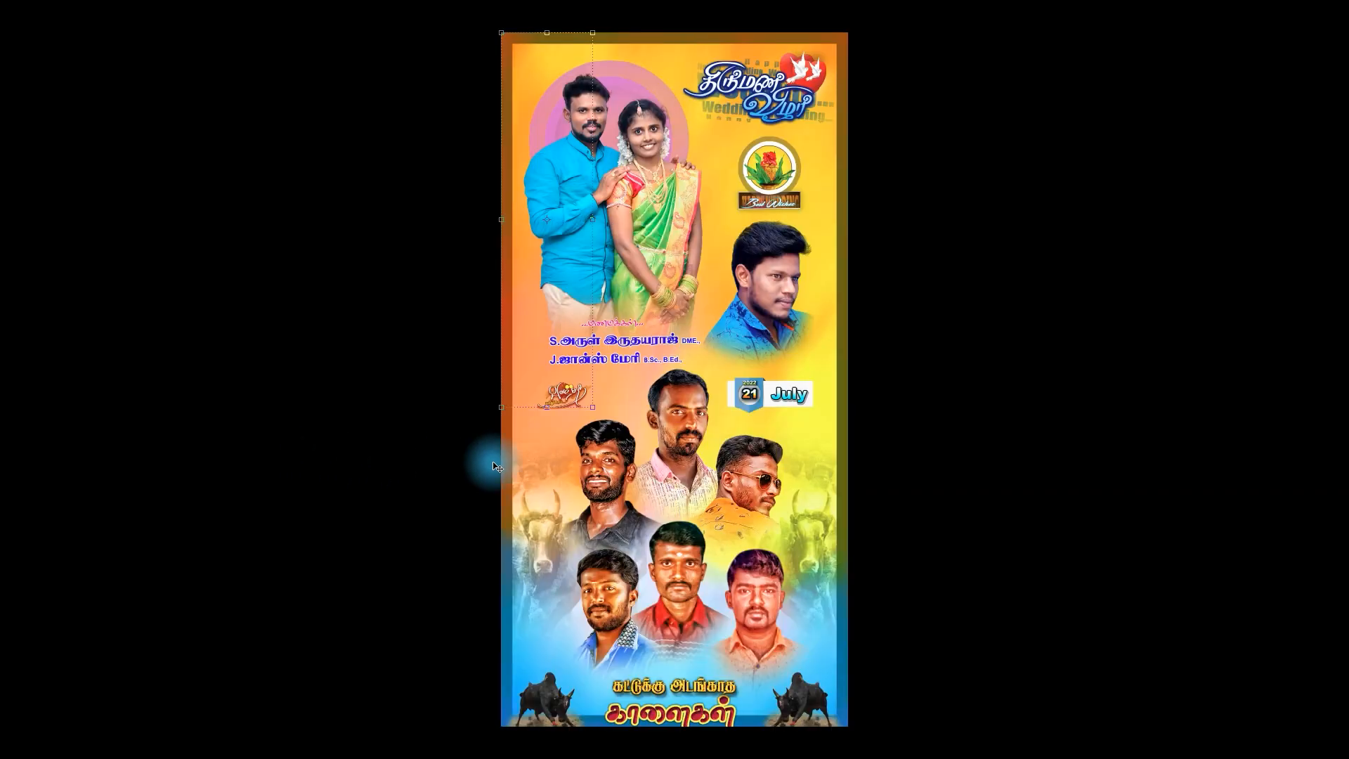
Enlarge the வாழ்த்த வந்துட்டோம் lettering and place it between the couple's names and the black-shirted friend.
{"action": "left_click", "coordinate": [592, 410]}
{"action": "left_click", "coordinate": [667, 296]}
{"action": "left_click_drag", "start_coordinate": [593, 409], "coordinate": [683, 539]}
{"action": "left_click_drag", "start_coordinate": [602, 547], "coordinate": [601, 402]}
{"action": "left_click", "coordinate": [928, 439]}
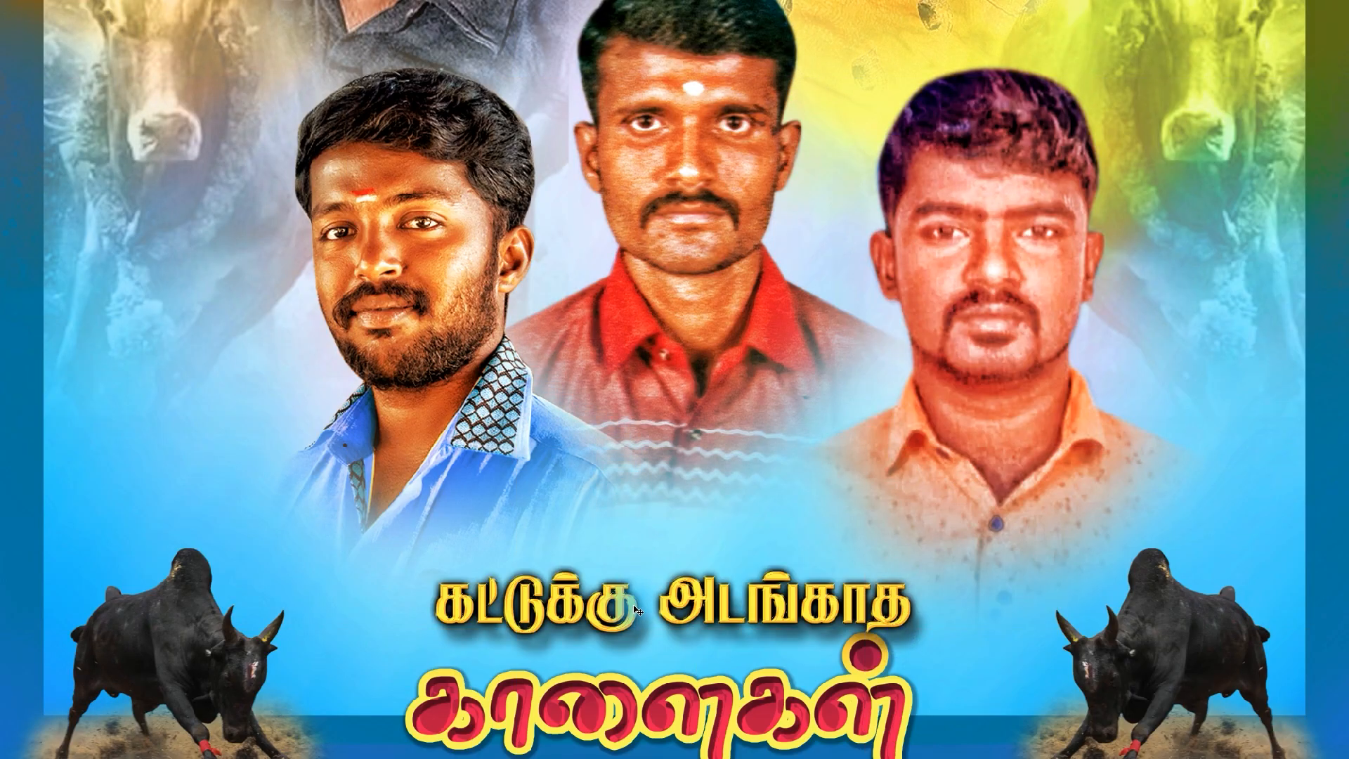
Select the கட்டுக்கு அடங்காத caption between the bulls and open its text for editing, accepting the font substitution.
{"action": "right_click", "coordinate": [619, 603]}
{"action": "left_click", "coordinate": [627, 610]}
{"action": "key", "text": "Tab"}
{"action": "left_click", "coordinate": [31, 223]}
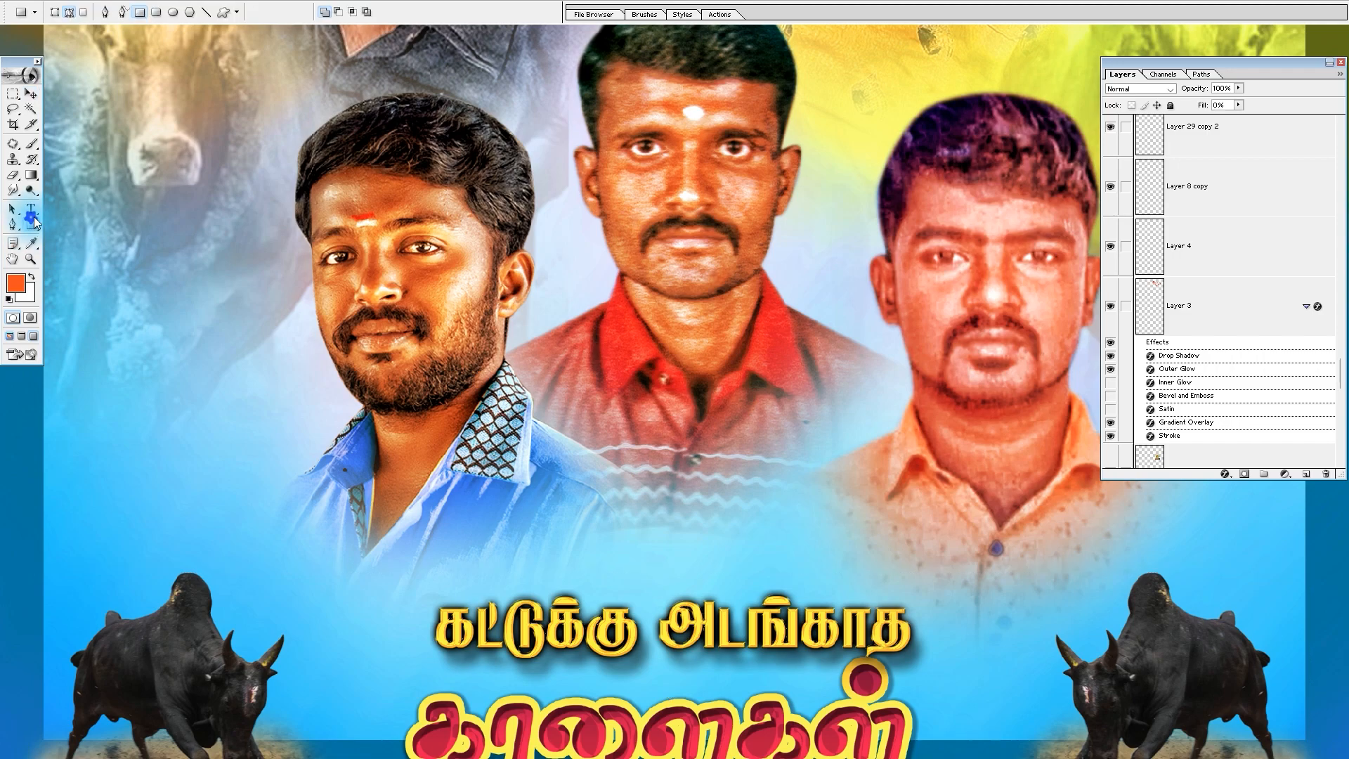
{"action": "key", "text": "t"}
{"action": "left_click", "coordinate": [666, 601]}
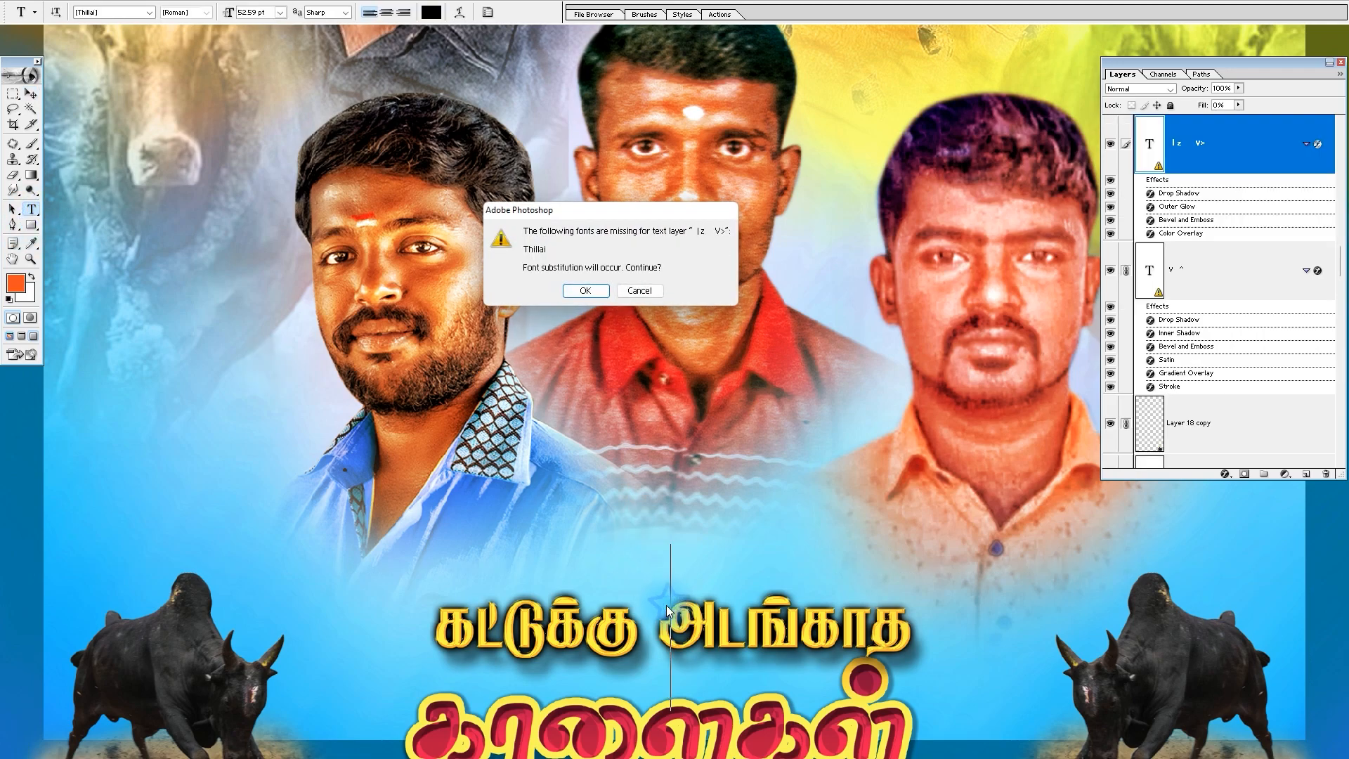
{"action": "key", "text": "Return"}
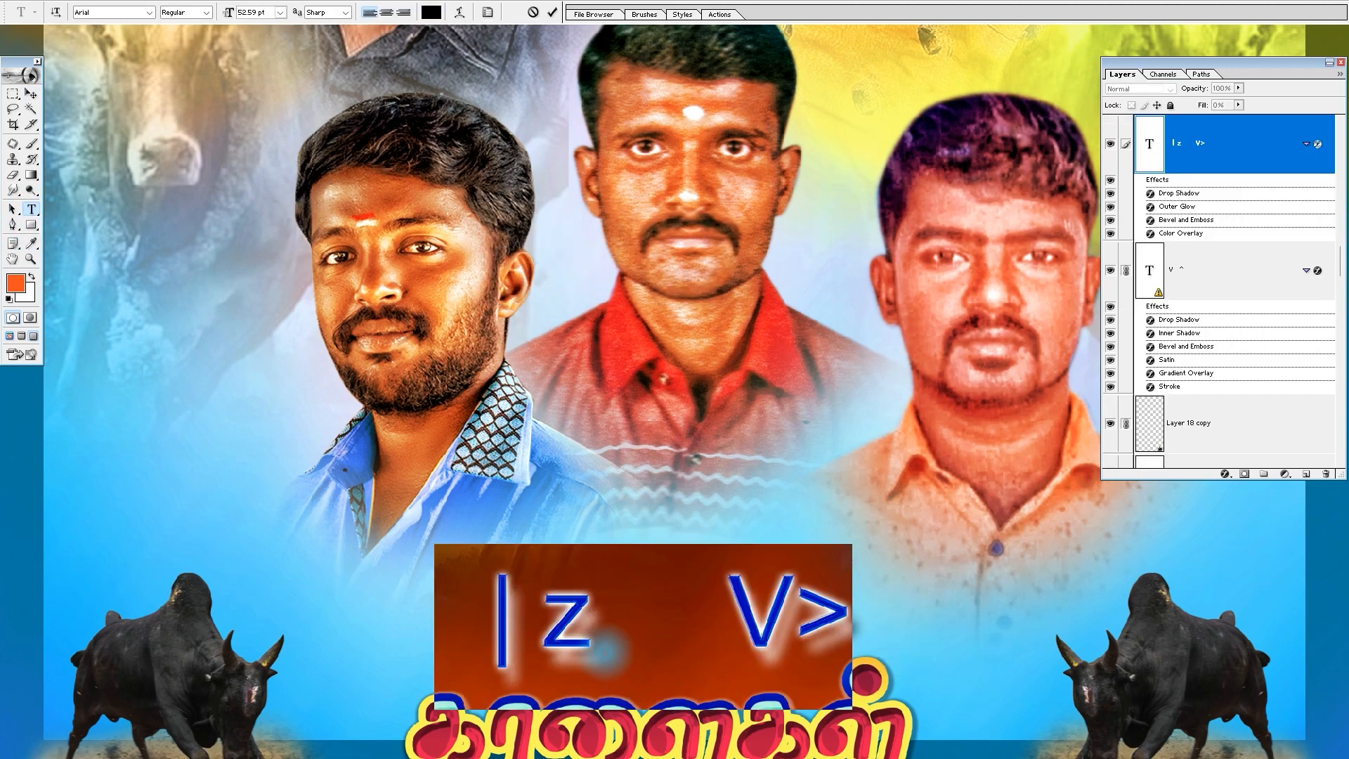
Try the SR-Tamil104 font on the கட்டுக்கு அடங்காத caption.
{"action": "left_click", "coordinate": [149, 13]}
{"action": "left_click_drag", "start_coordinate": [167, 31], "coordinate": [174, 149]}
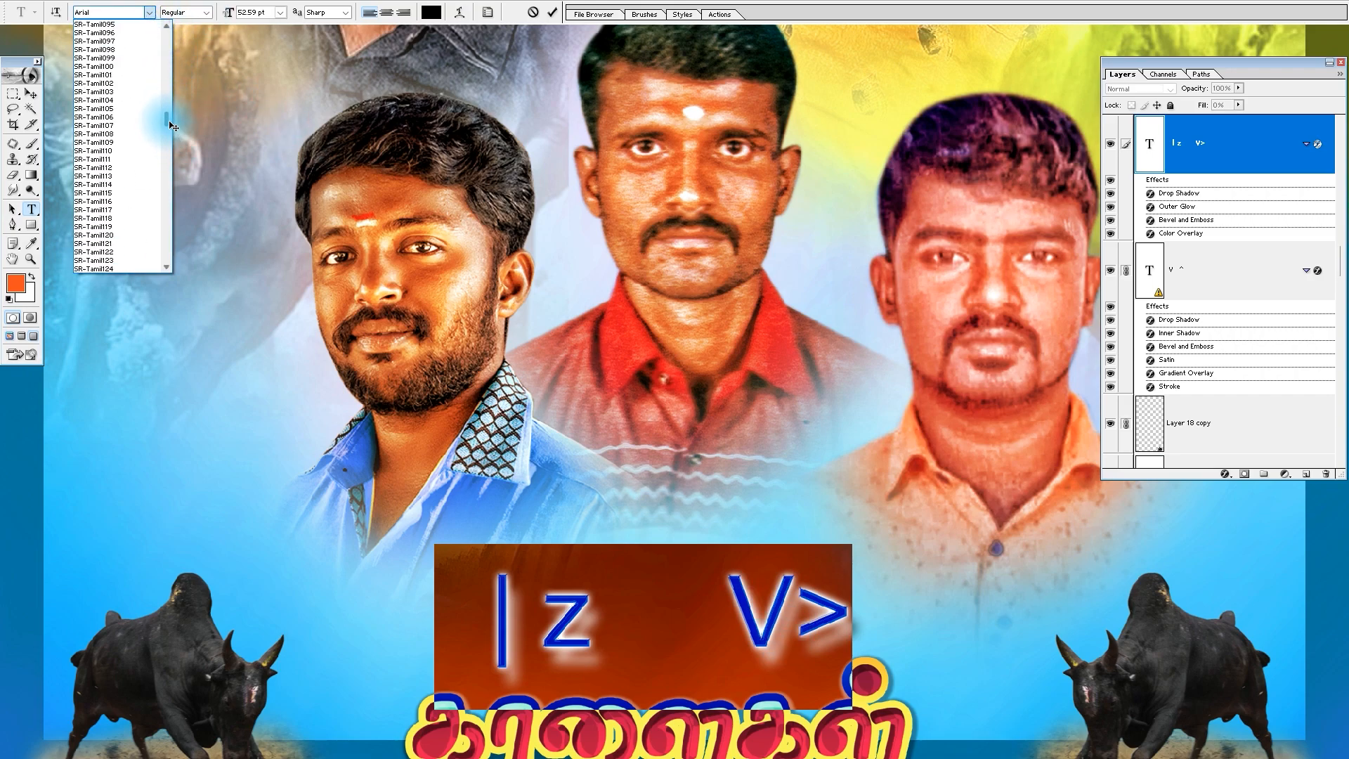
{"action": "left_click", "coordinate": [95, 100]}
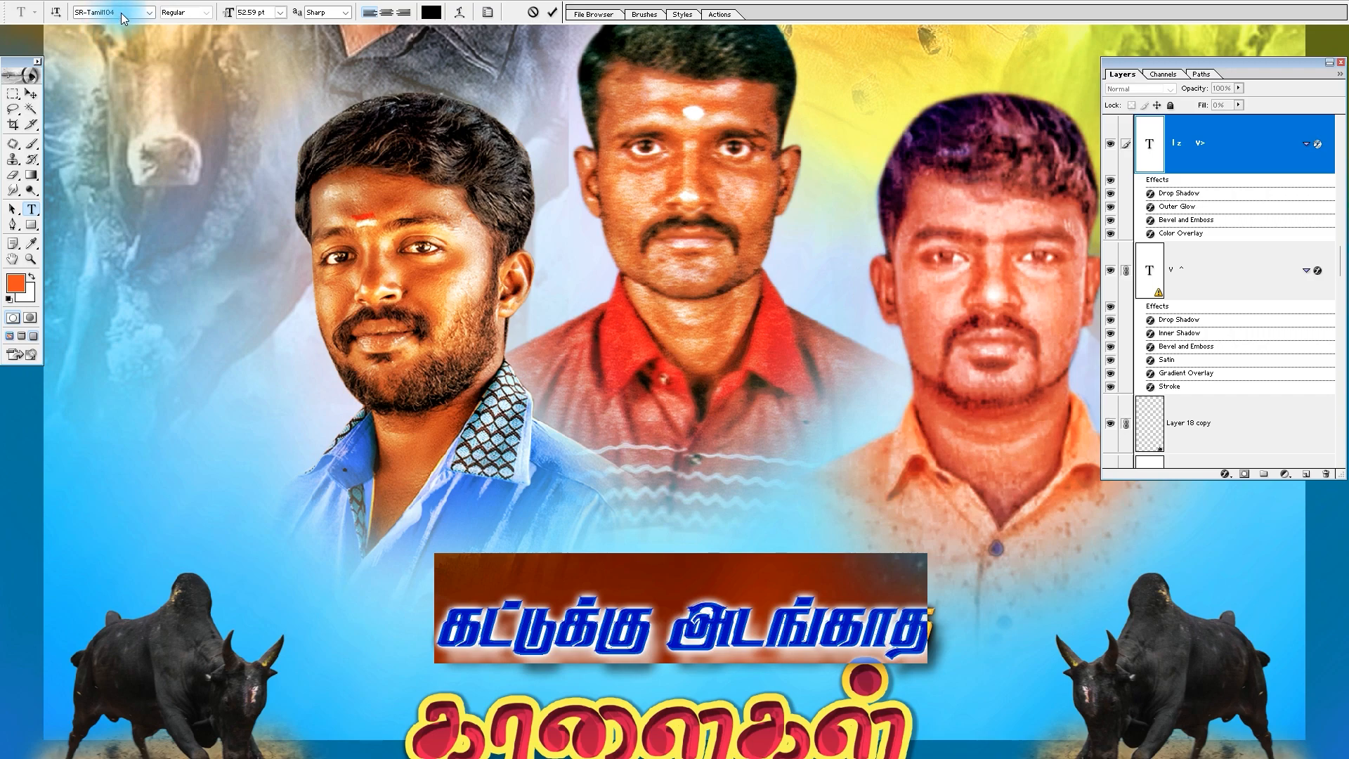
Set the கட்டுக்கு அடங்காத caption's font to SR-Tamil234.
{"action": "left_click", "coordinate": [149, 13]}
{"action": "left_click_drag", "start_coordinate": [167, 123], "coordinate": [168, 155]}
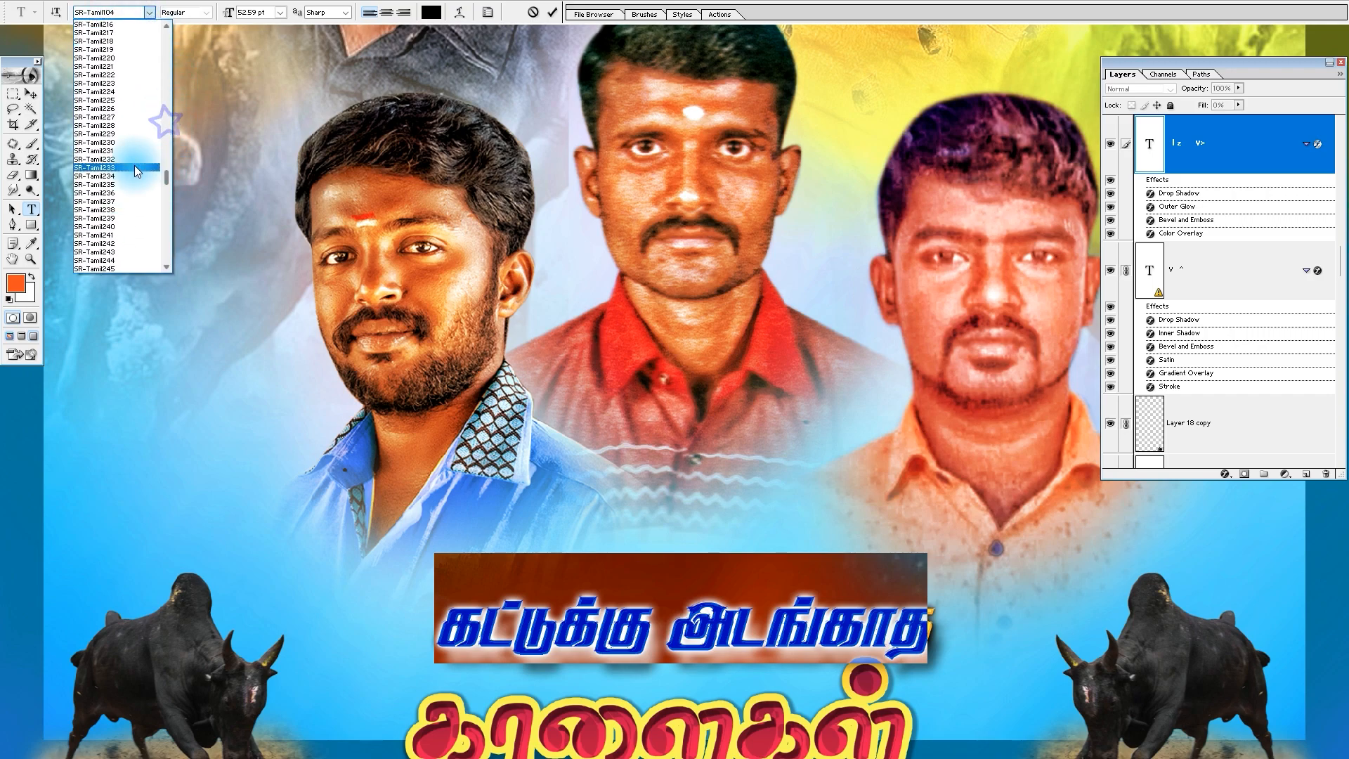
{"action": "left_click", "coordinate": [134, 176]}
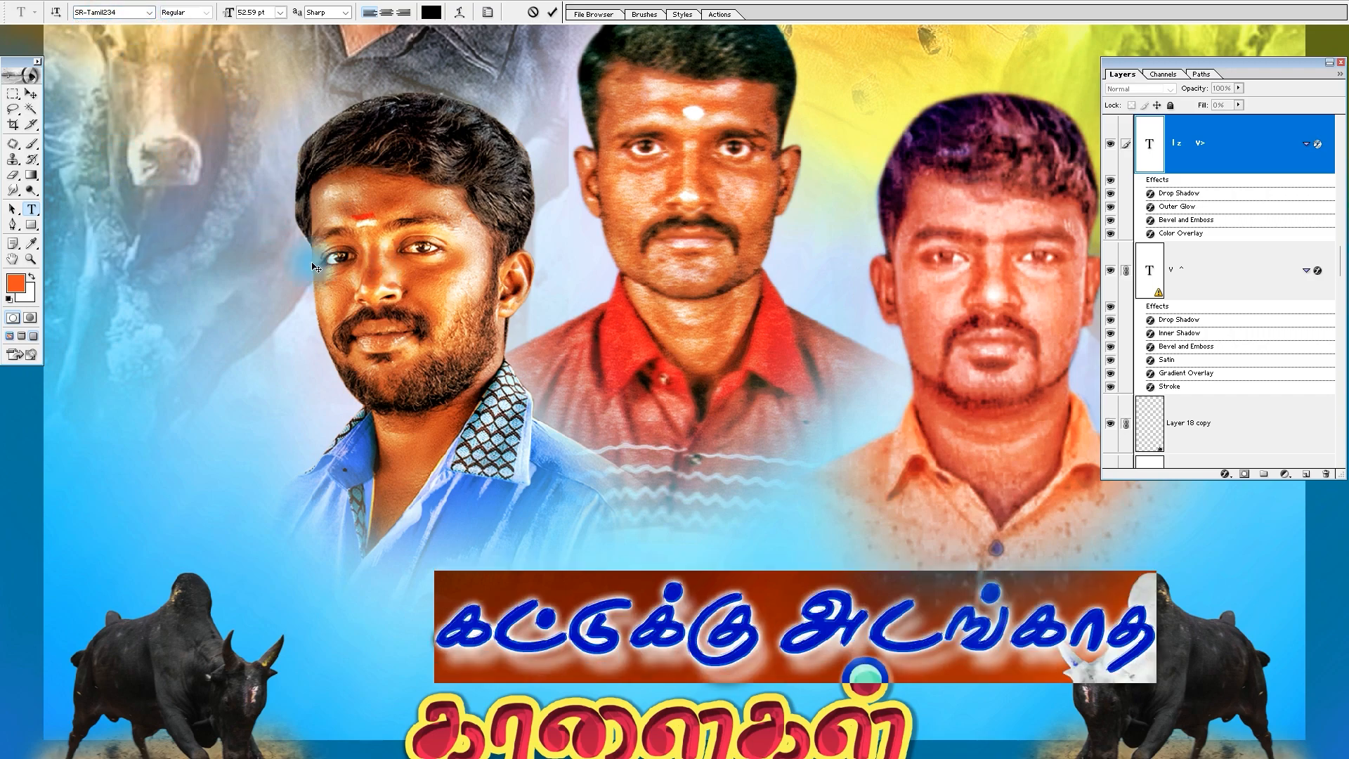
{"action": "key", "text": "ctrl+Return"}
Unlink the கட்டுக்கு அடங்காத caption from the bull artwork and center it above the காளைகள் title.
{"action": "left_click", "coordinate": [28, 98]}
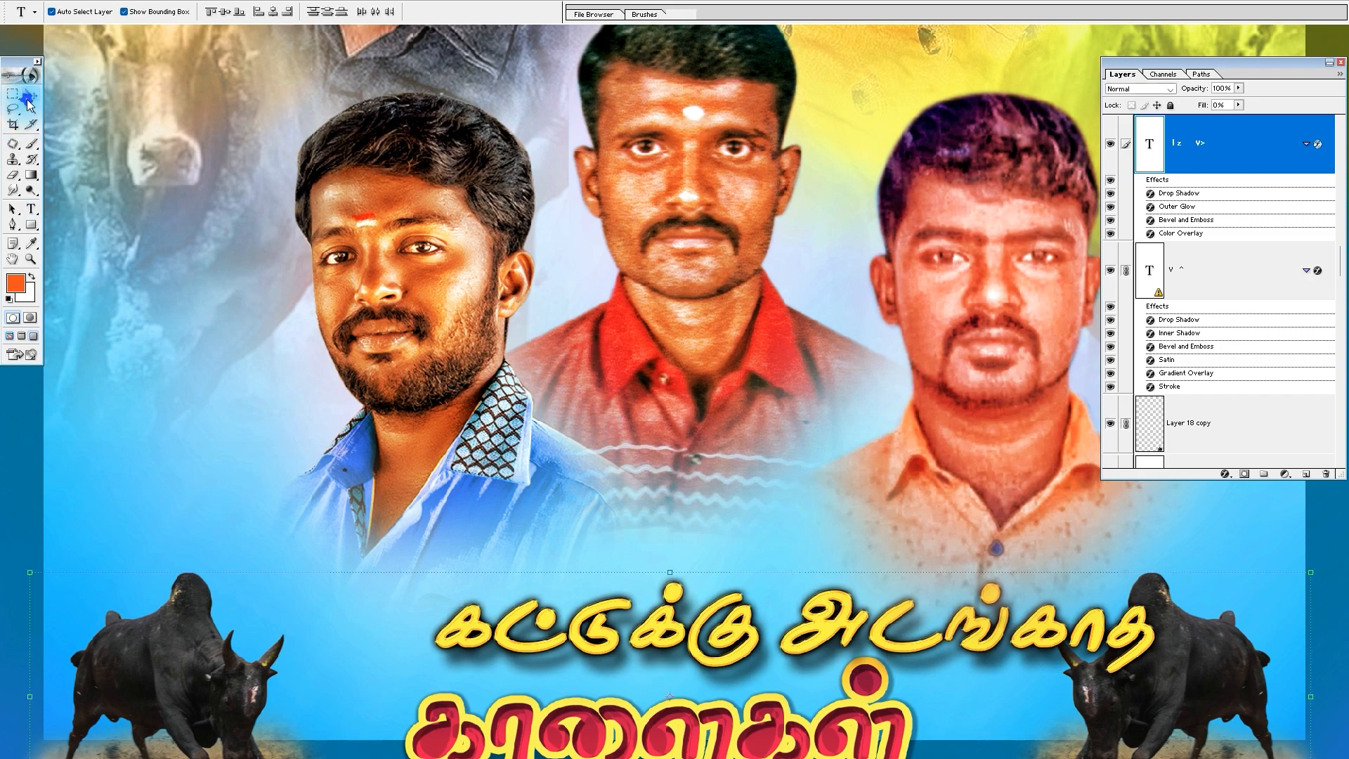
{"action": "left_click_drag", "start_coordinate": [757, 644], "coordinate": [616, 639]}
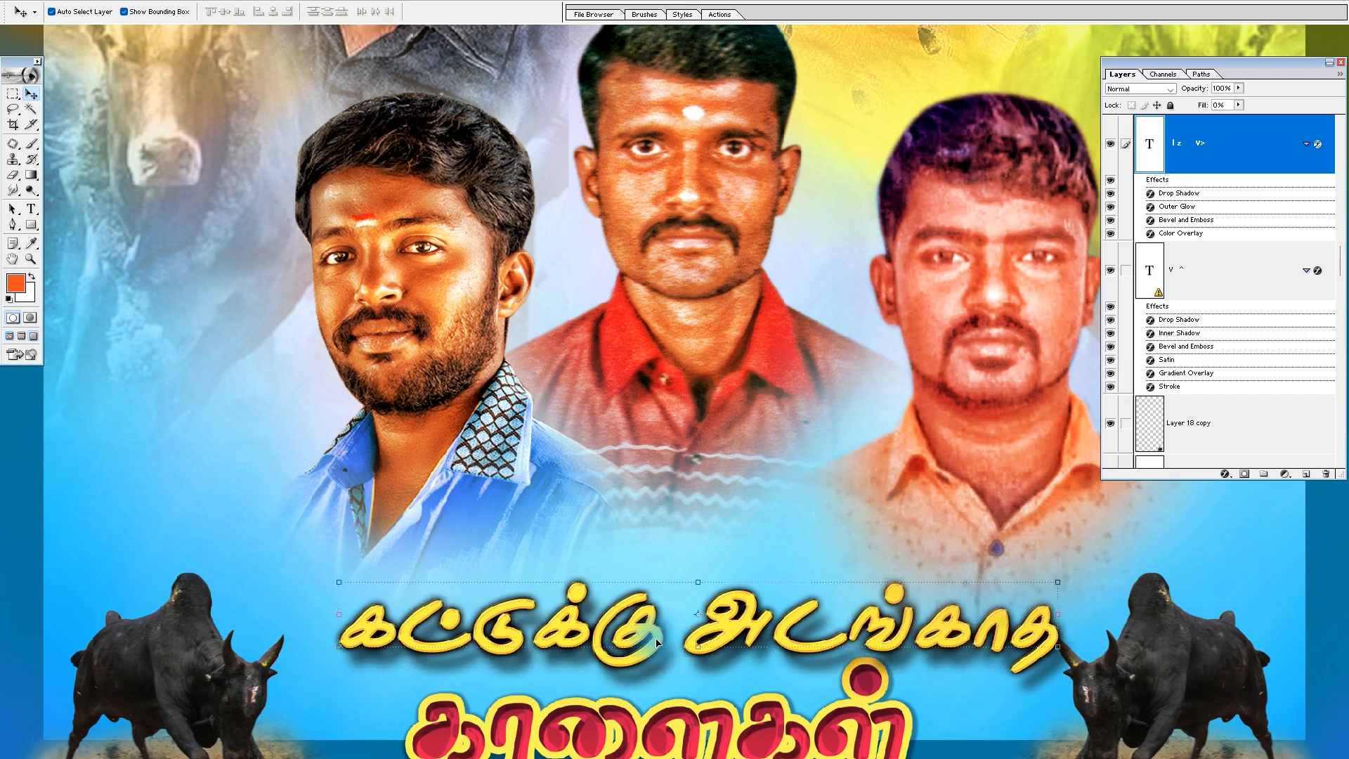
{"action": "key", "text": "ctrl+0"}
{"action": "left_click_drag", "start_coordinate": [554, 586], "coordinate": [971, 745]}
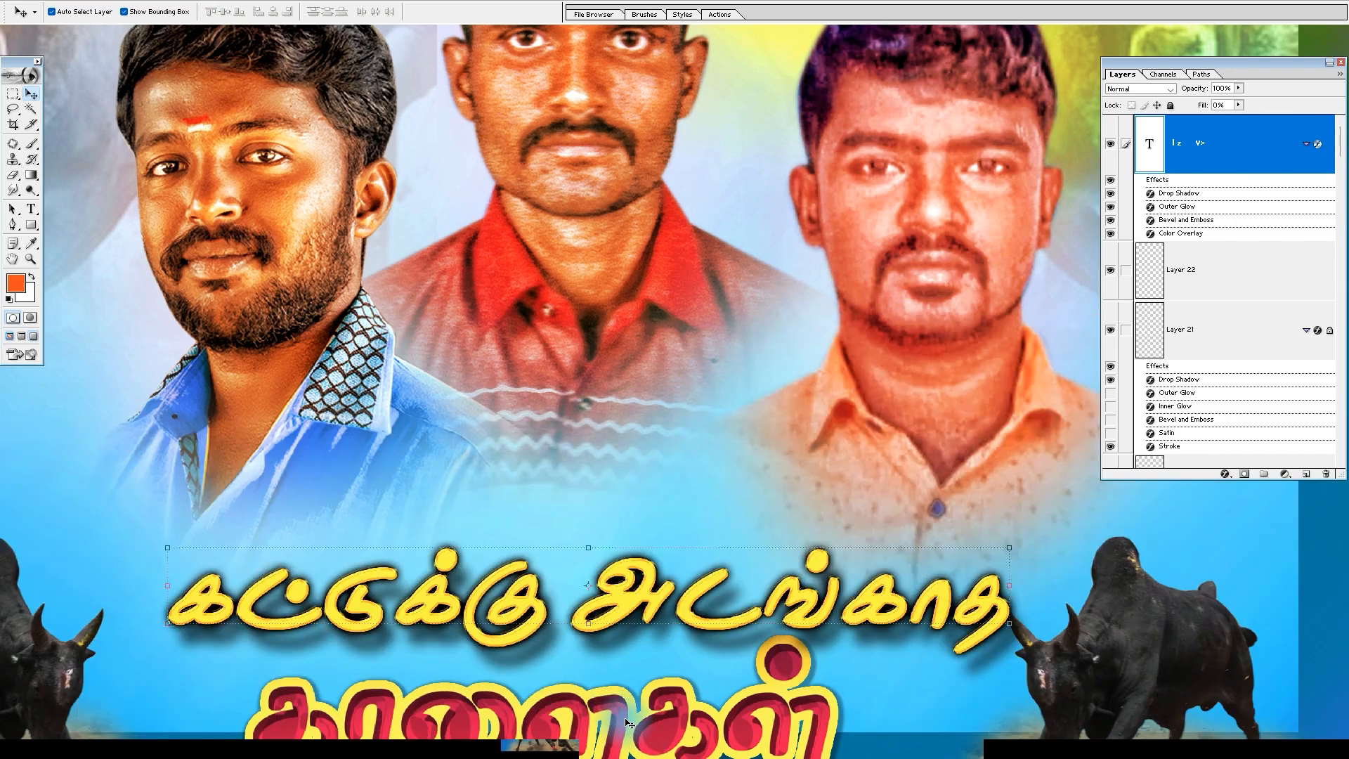
{"action": "key", "text": "ctrl+0"}
{"action": "left_click", "coordinate": [813, 727]}
{"action": "left_click", "coordinate": [985, 686]}
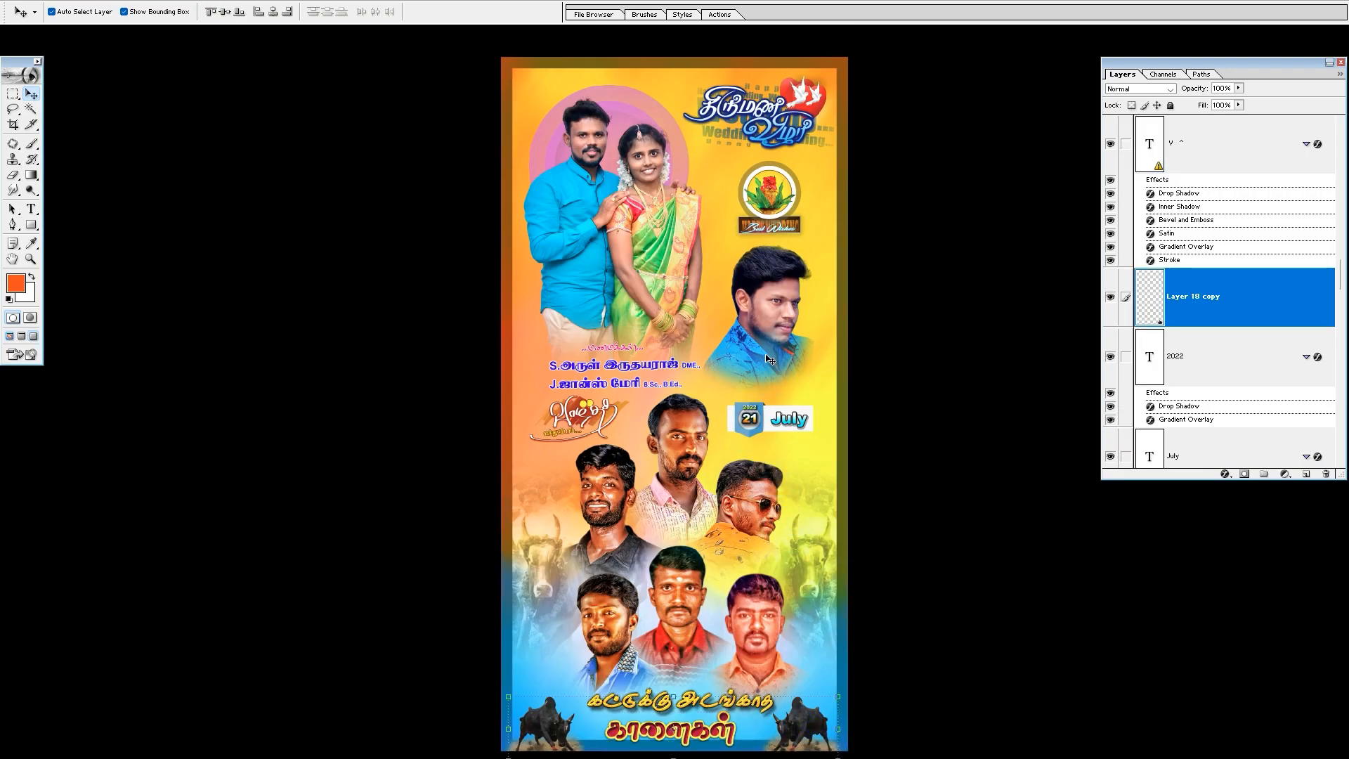
Copy the sunset picture from Flex Round Titile.psd into the banner near the wedding title.
{"action": "key", "text": "f"}
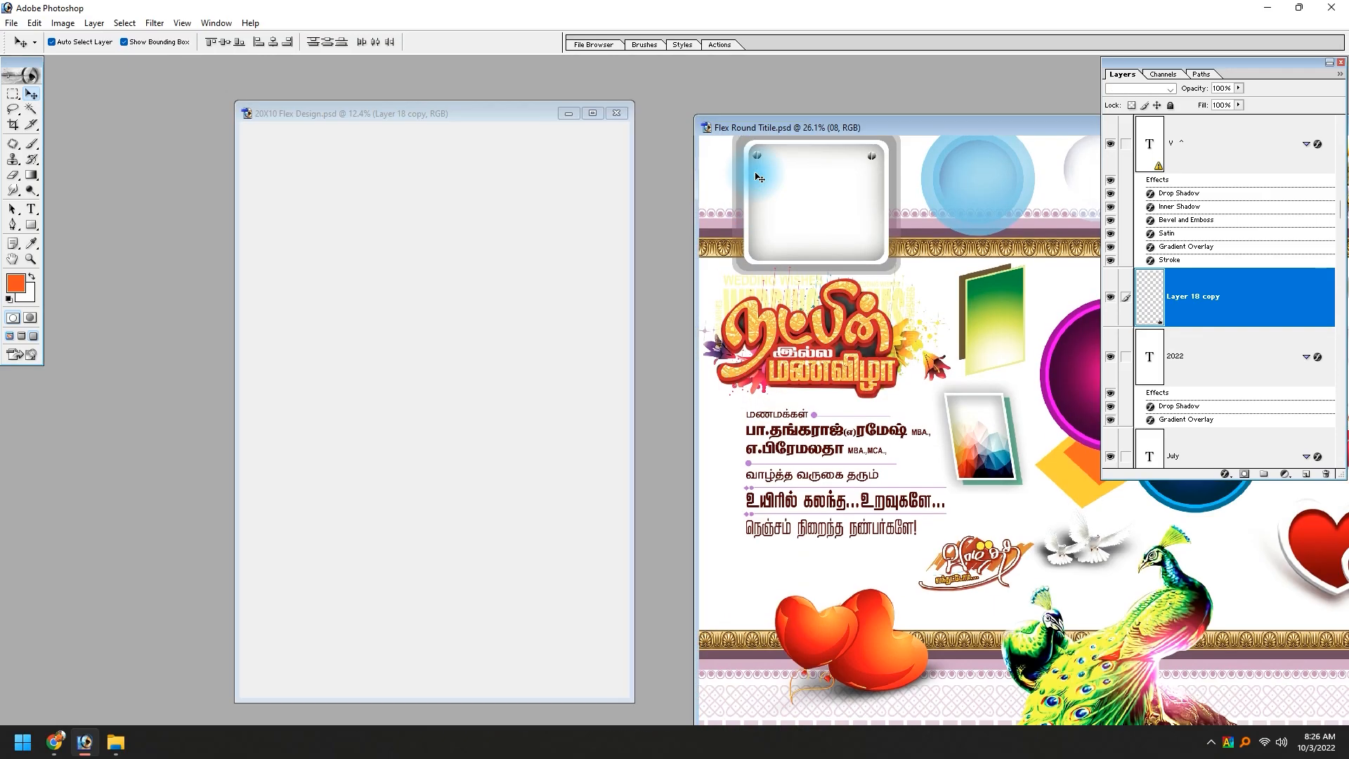
{"action": "left_click", "coordinate": [850, 169]}
{"action": "left_click_drag", "start_coordinate": [909, 132], "coordinate": [22, 223]}
{"action": "left_click", "coordinate": [838, 681]}
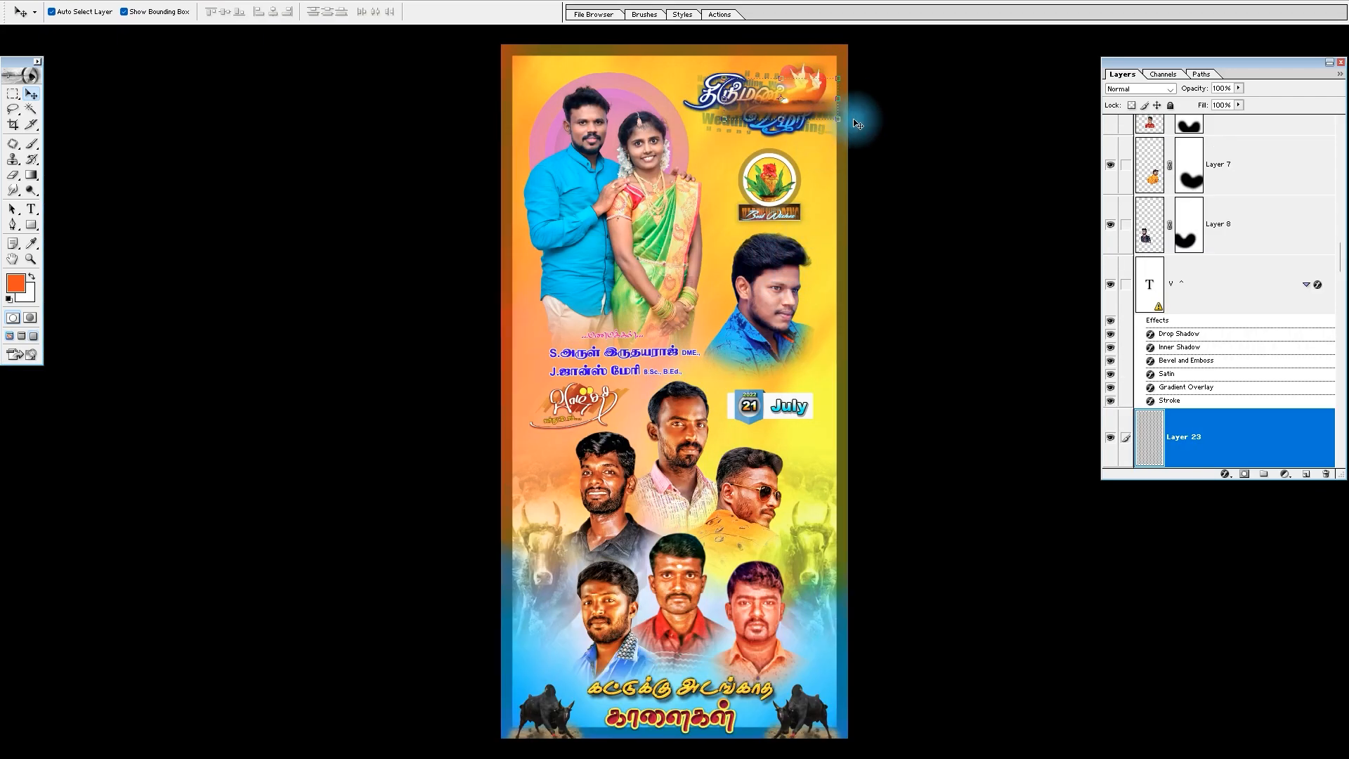
Enlarge the sunset picture across the banner's full upper width and place its layer directly above the Levels 1 adjustment layer.
{"action": "left_click_drag", "start_coordinate": [842, 116], "coordinate": [765, 135]}
{"action": "key", "text": "Return"}
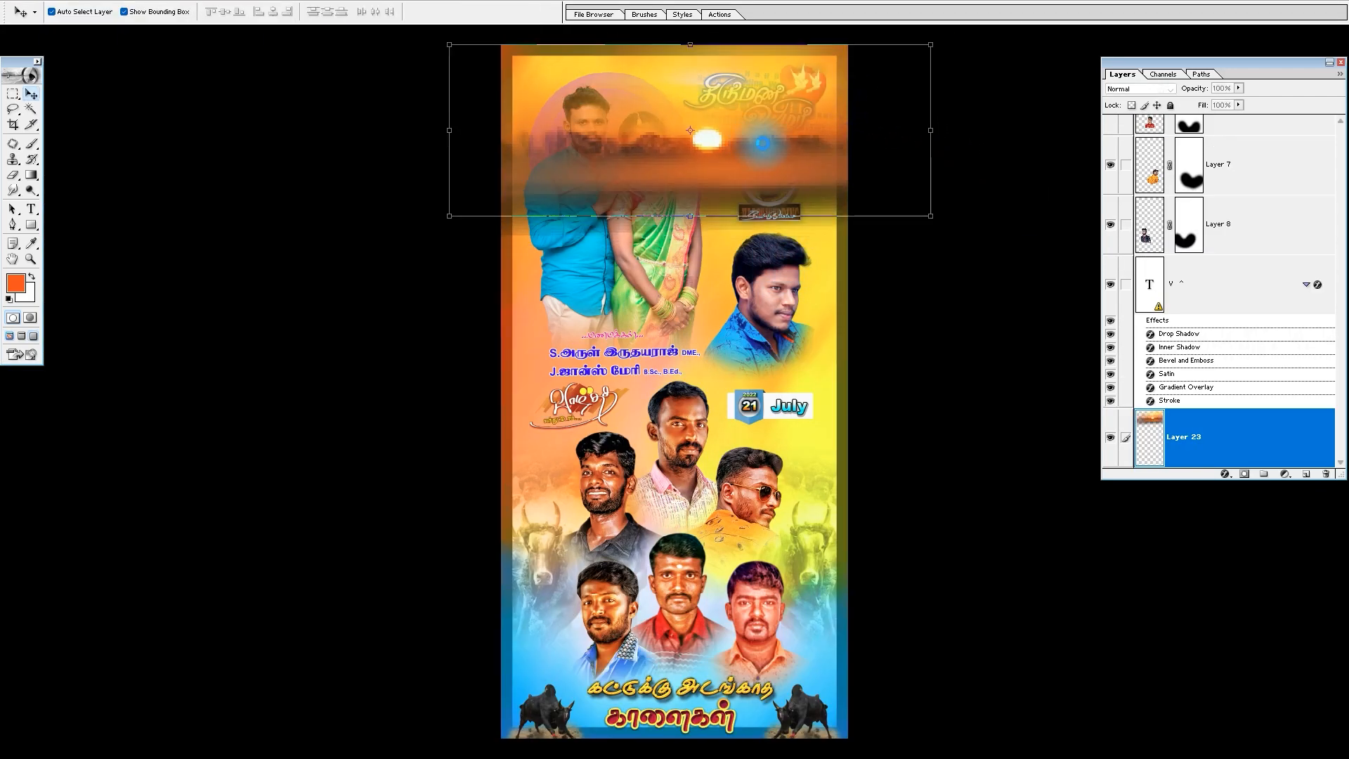
{"action": "key", "text": "ctrl+shift+bracketleft"}
{"action": "key", "text": "ctrl+bracketright"}
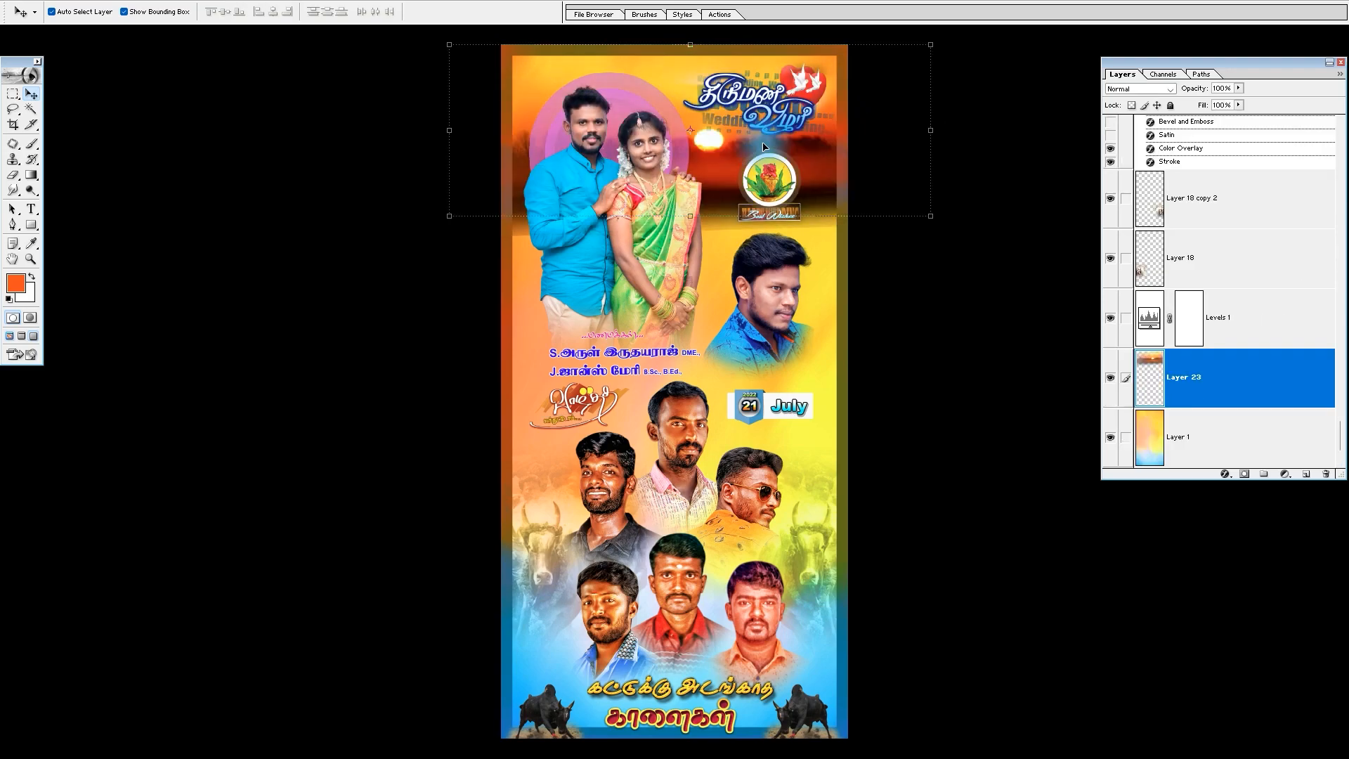
{"action": "key", "text": "ctrl+bracketright"}
Fade the sunset picture's lower part into the background with the size 2400 eraser and preview the banner without panels.
{"action": "key", "text": "e"}
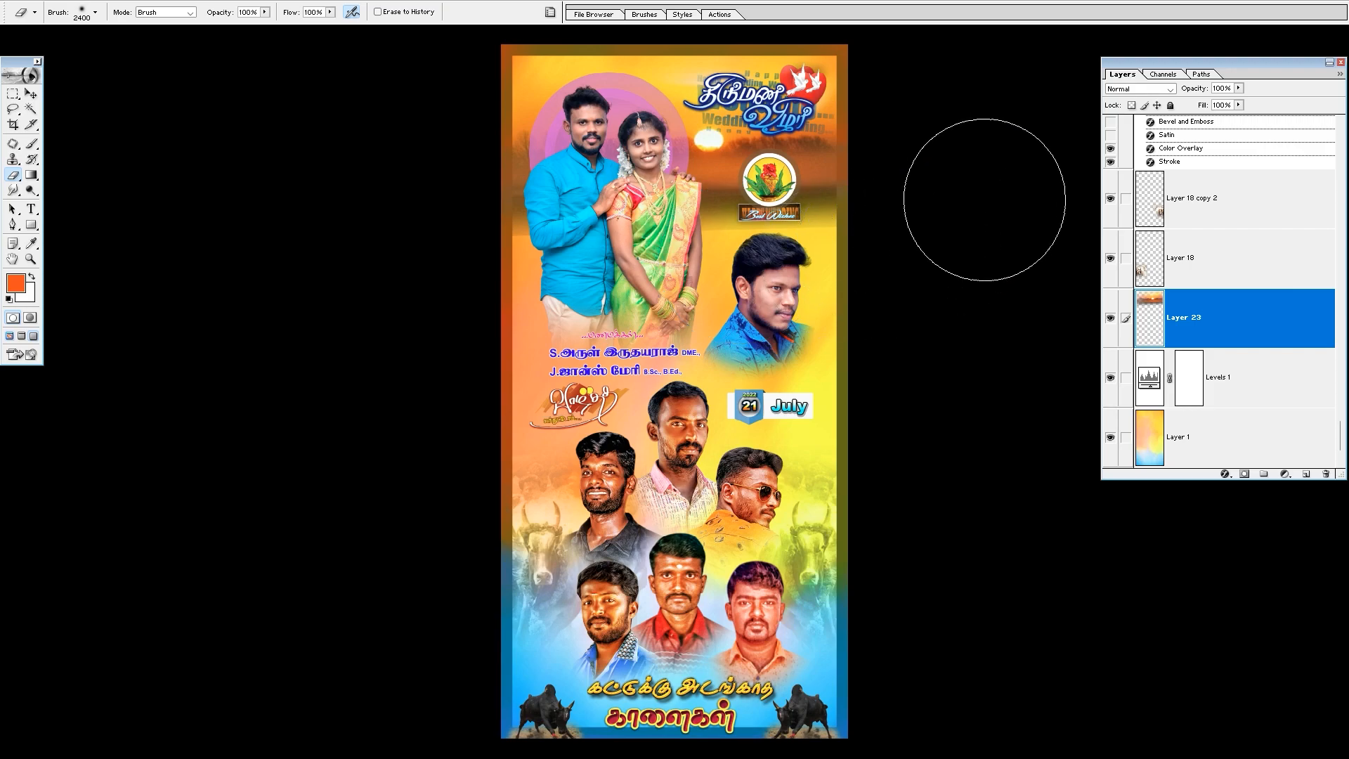
{"action": "left_click", "coordinate": [986, 199]}
{"action": "left_click", "coordinate": [912, 245], "text": "shift"}
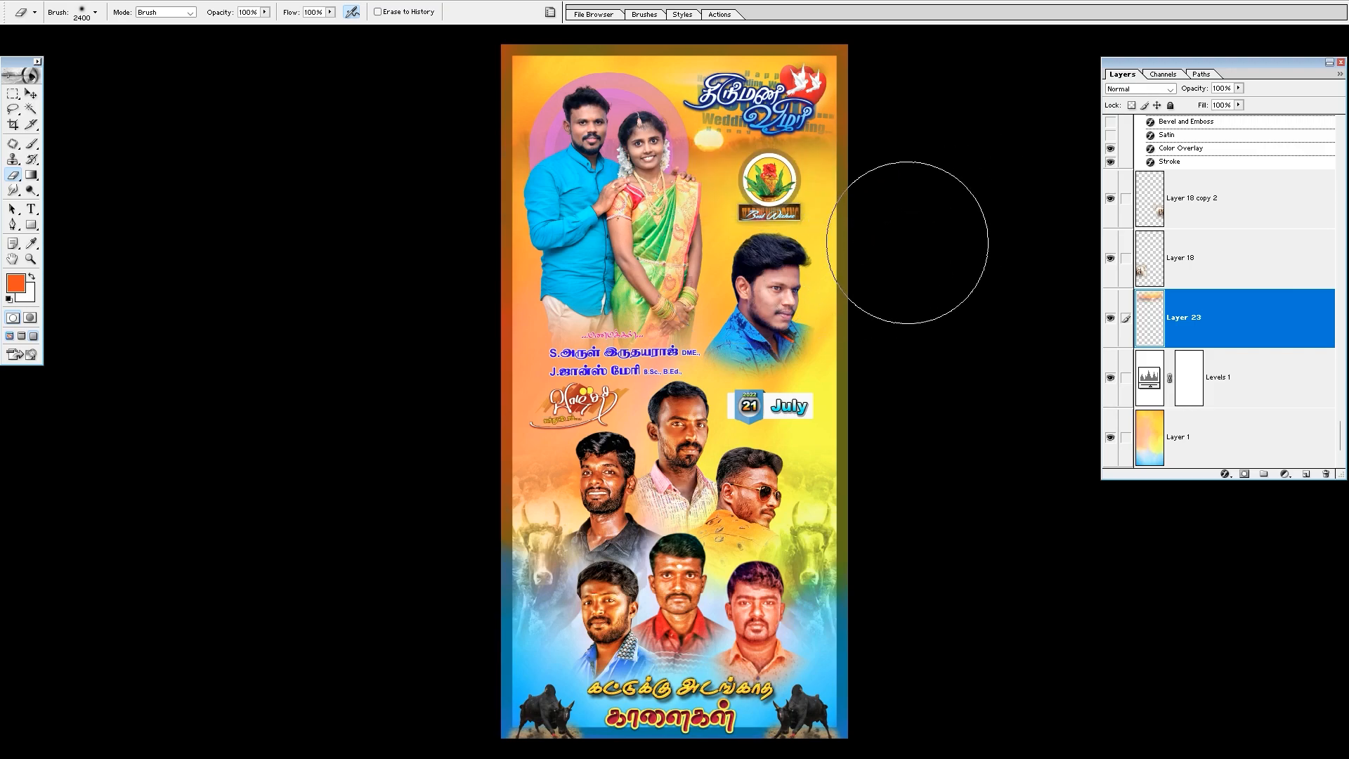
{"action": "key", "text": "ctrl+t"}
{"action": "key", "text": "Tab"}
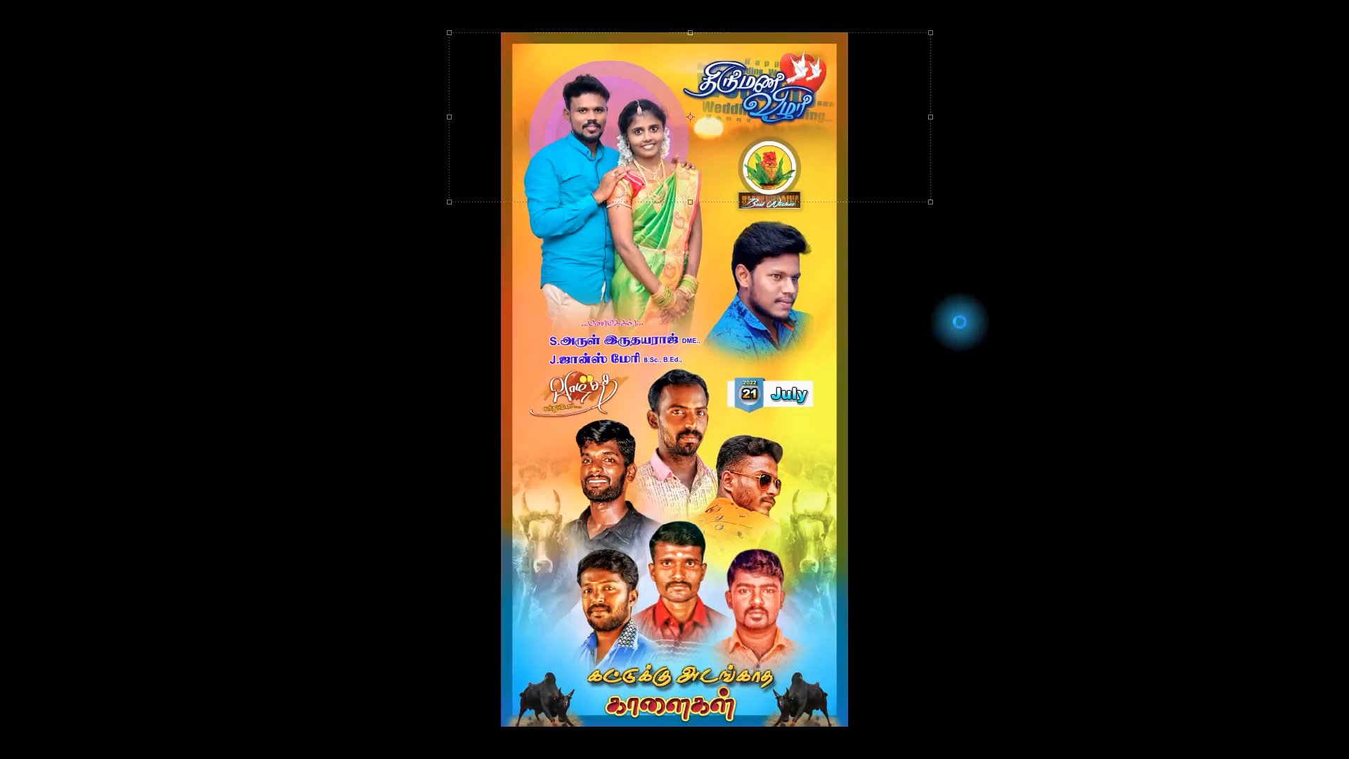